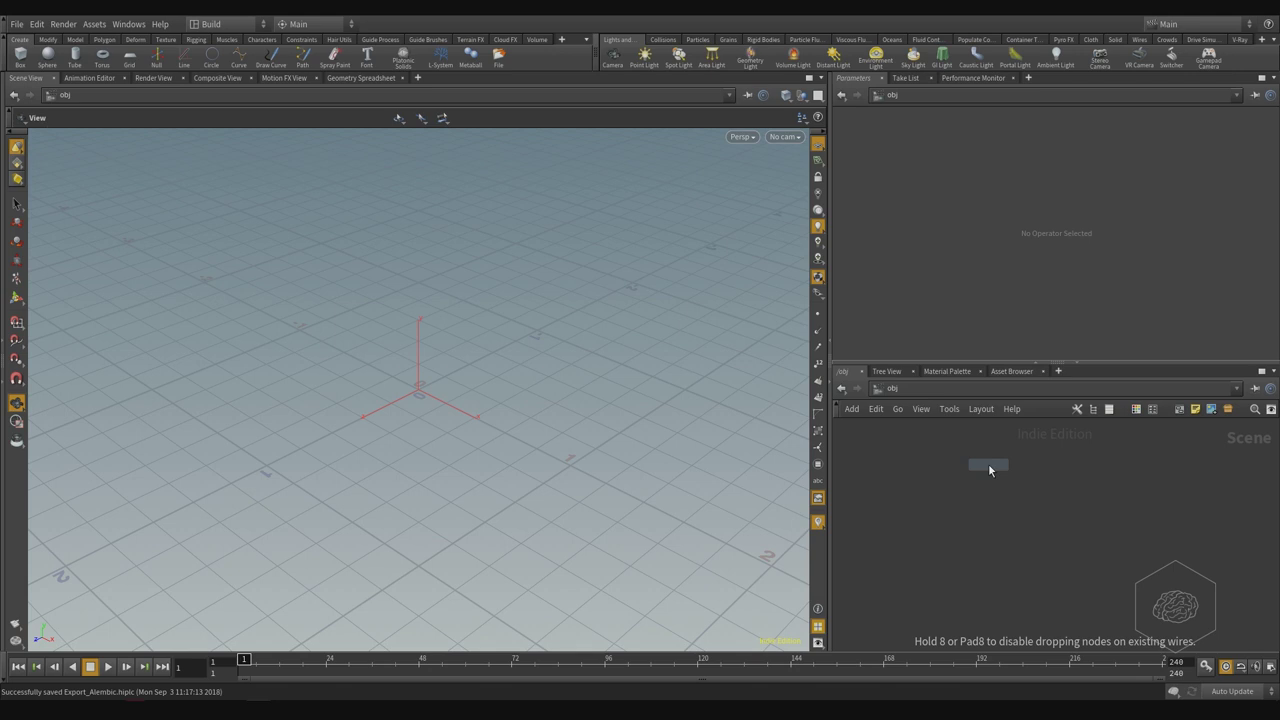
# - Place a Geometry object in the scene, go inside it and delete its default File node
pyautogui.click(989, 466)
pyautogui.doubleClick(989, 466)
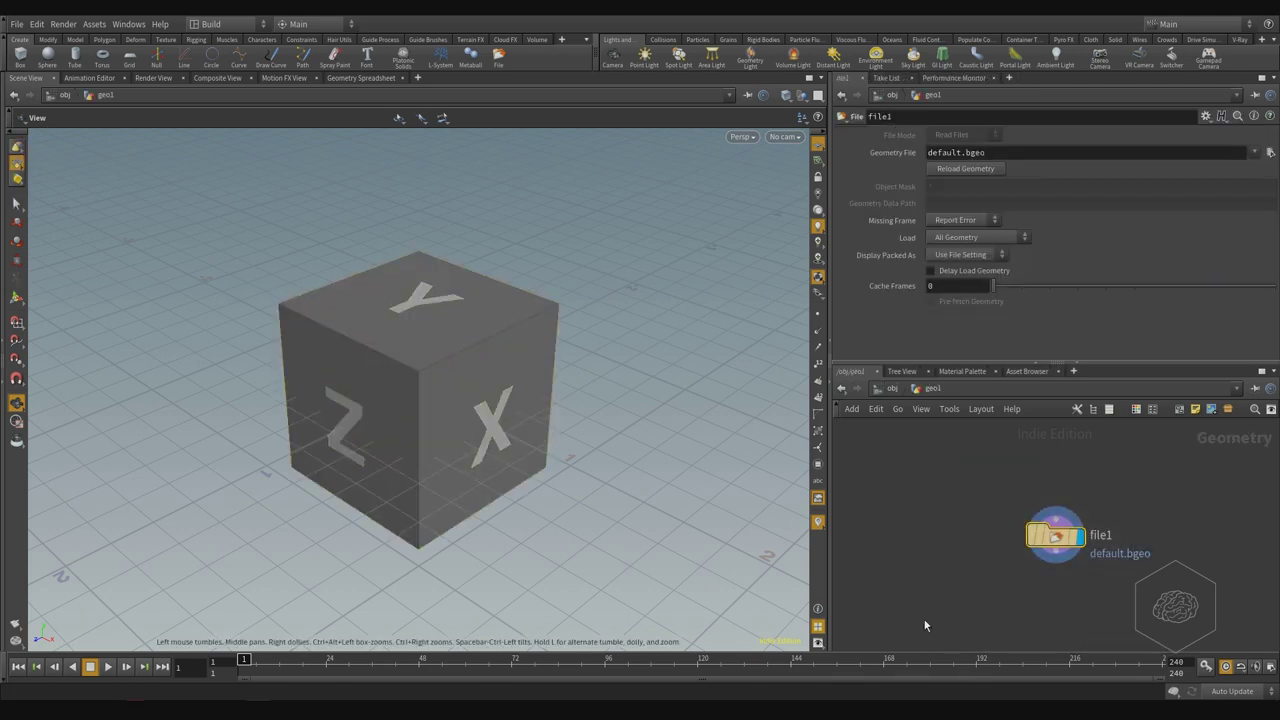
pyautogui.press('Delete')
# - Add a Grid node inside the geometry network
pyautogui.press('Tab')
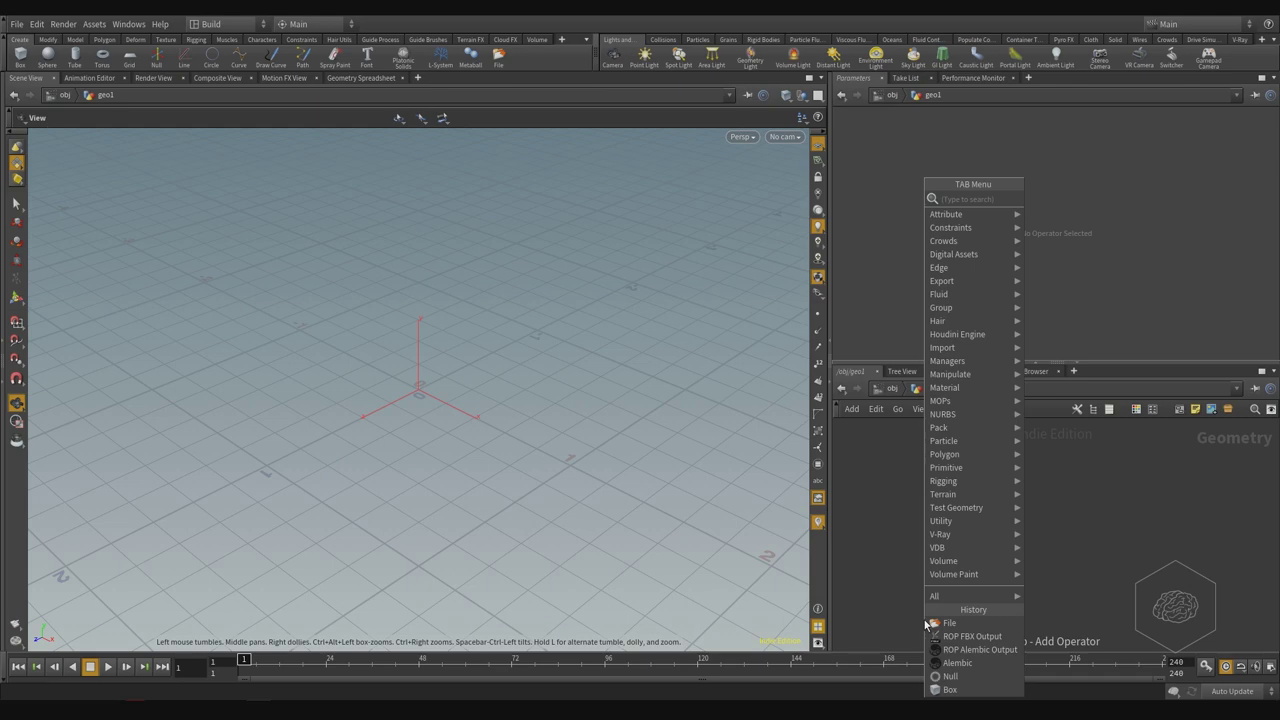
pyautogui.write('grid')
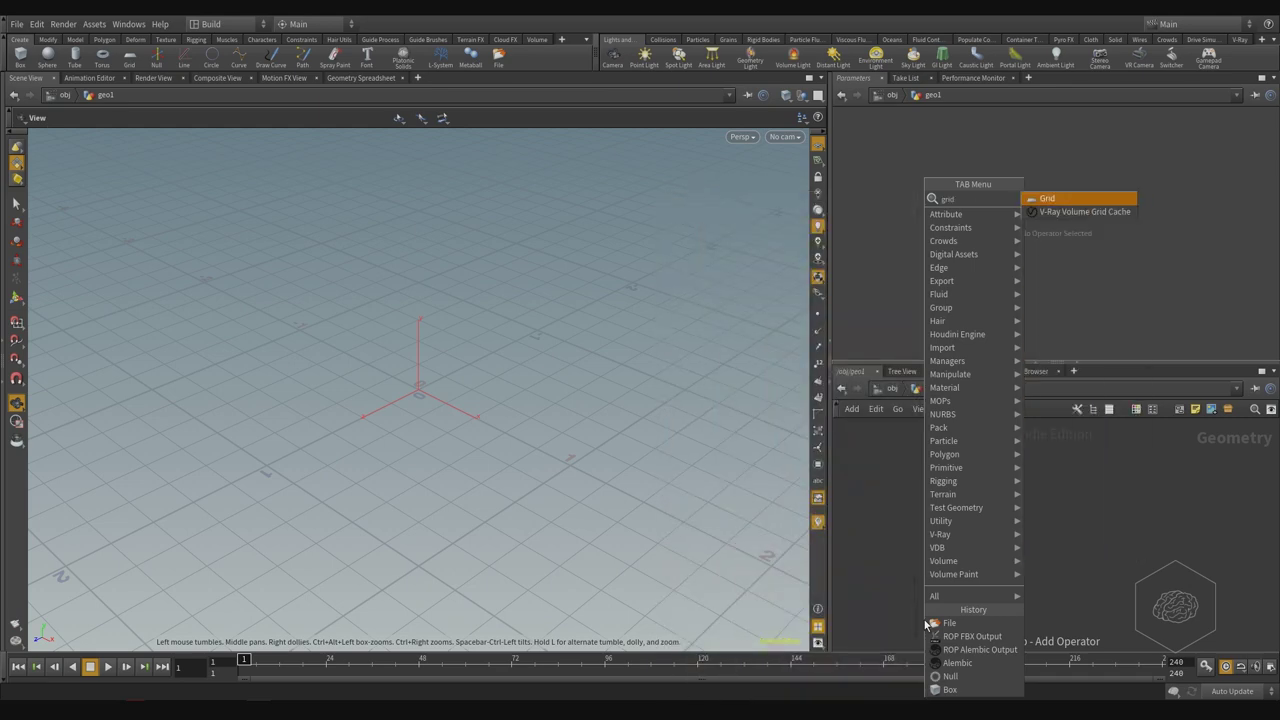
pyautogui.press('Return')
pyautogui.click(930, 547)
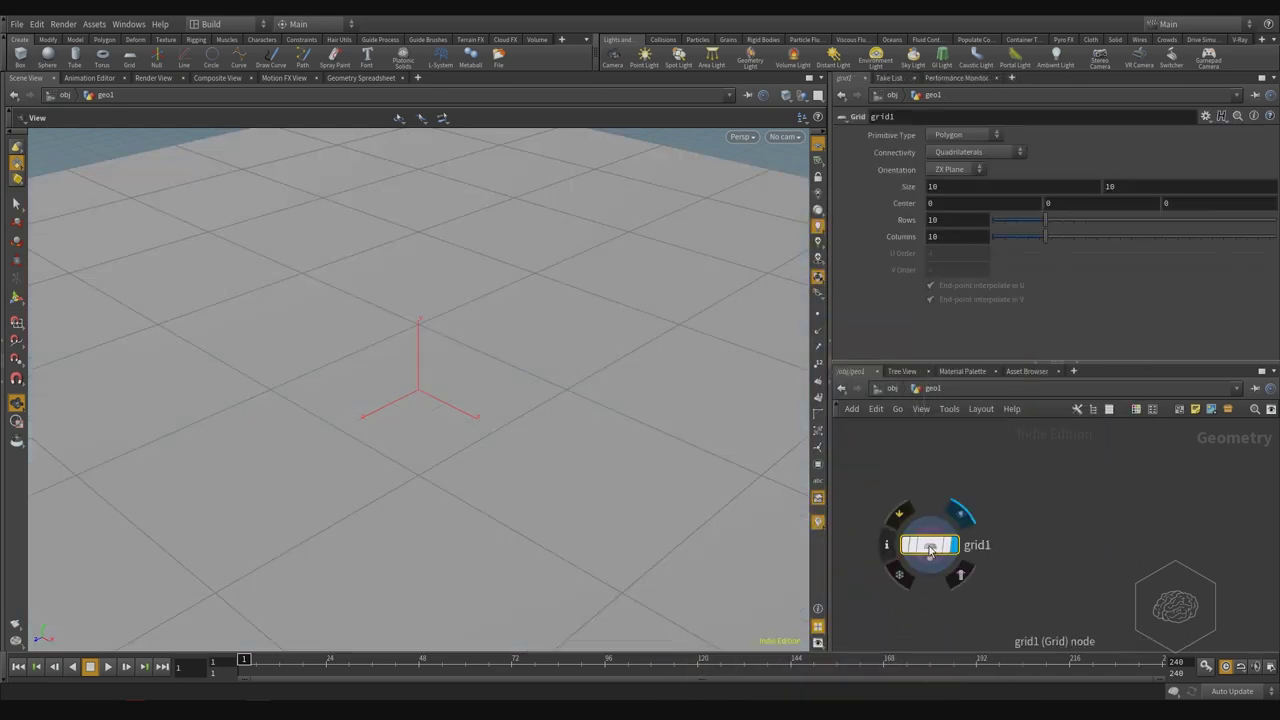
# - Collapse the separate parameter pane, widen the network editor and show node parameters inside it
pyautogui.click(1030, 360)
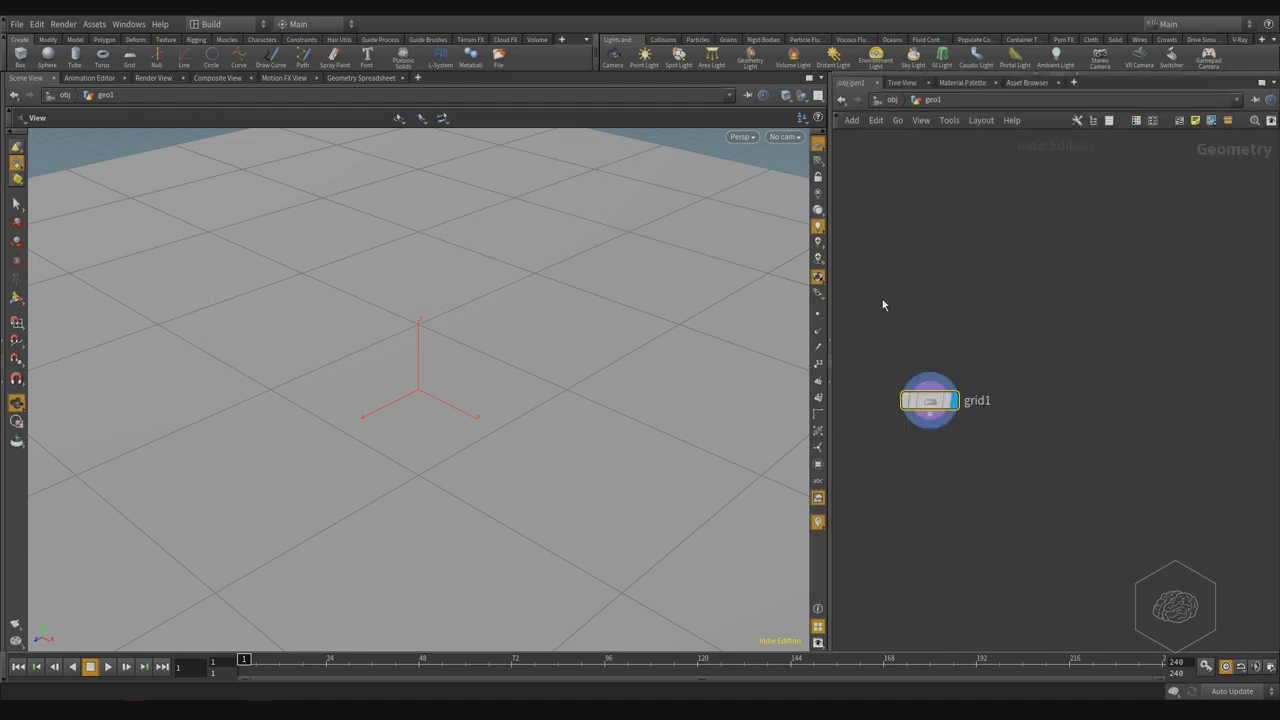
pyautogui.moveTo(830, 270); pyautogui.dragTo(585, 278)
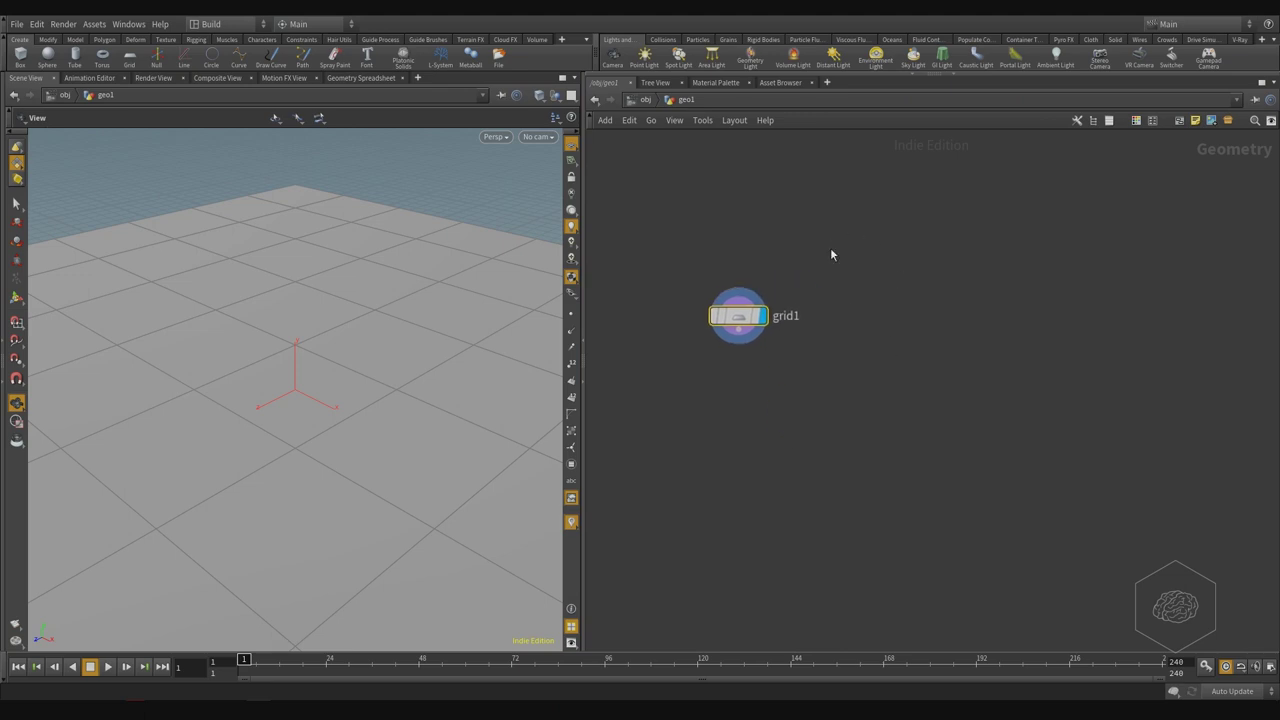
pyautogui.press('p')
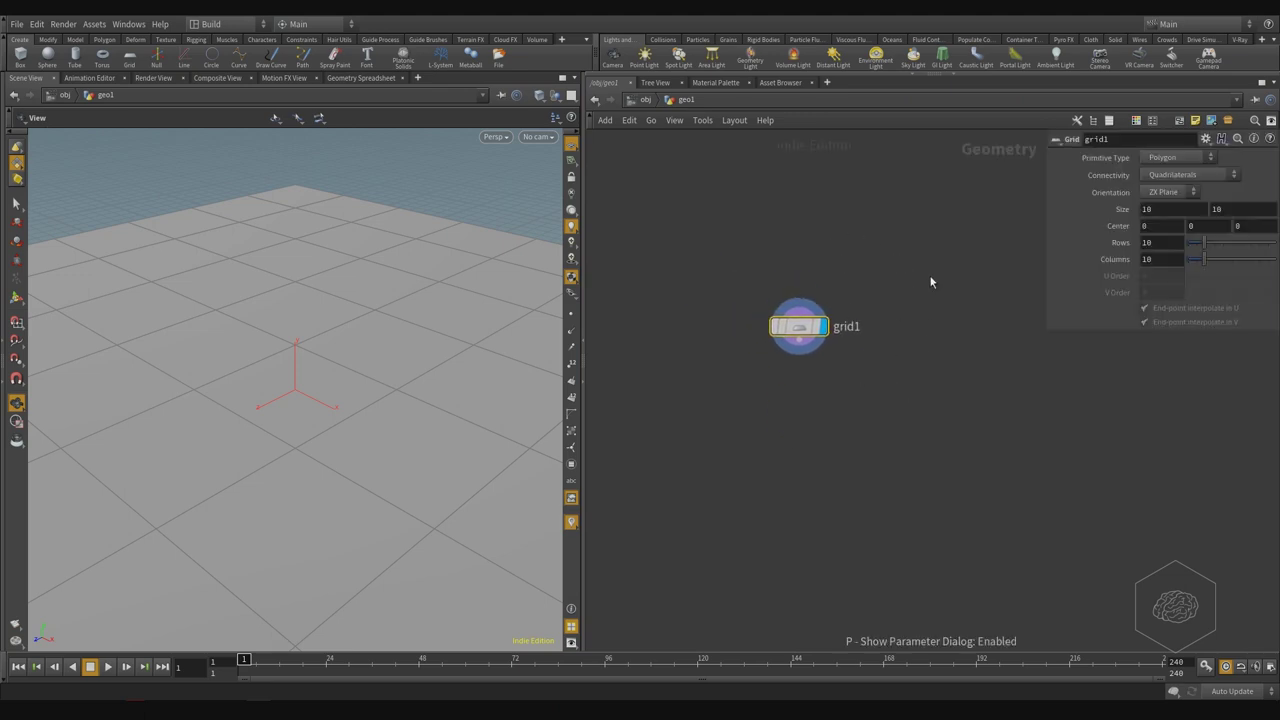
# - Set the grid's rows and columns to 4
pyautogui.moveTo(289, 244); pyautogui.dragTo(403, 371)
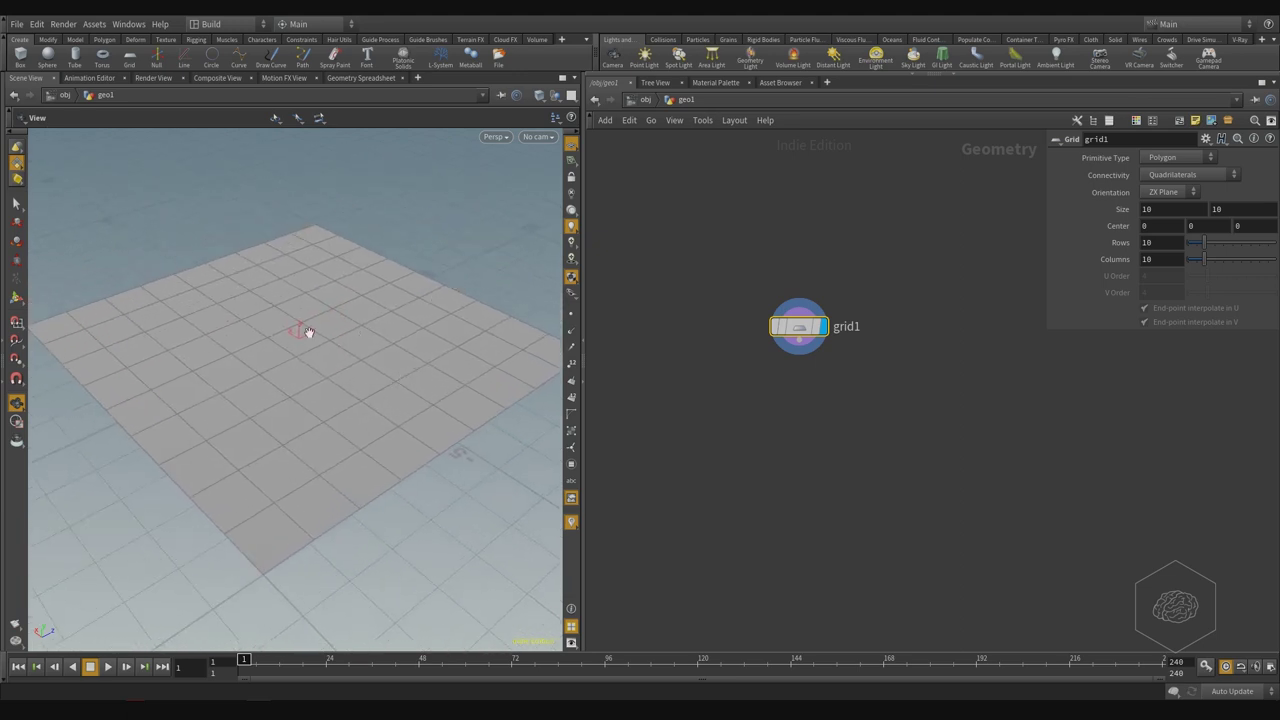
pyautogui.moveTo(161, 358); pyautogui.dragTo(430, 340)
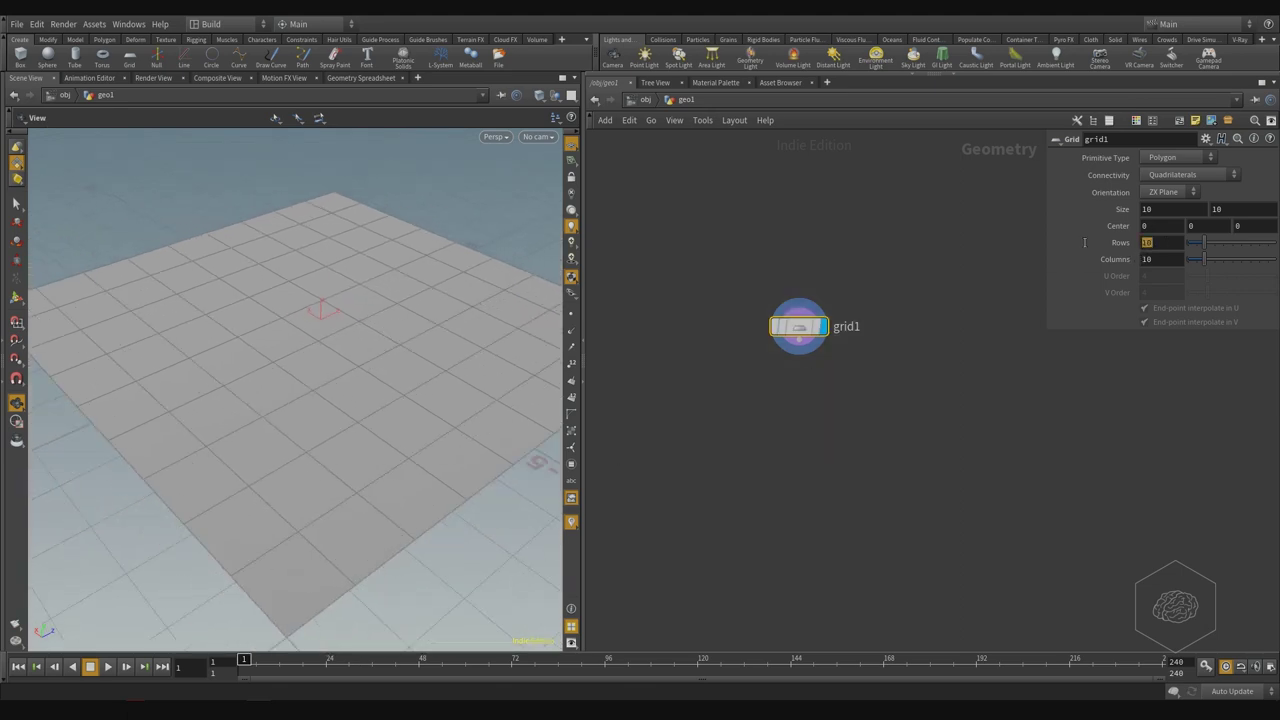
pyautogui.click(1152, 243)
pyautogui.write('4')
pyautogui.press('Tab')
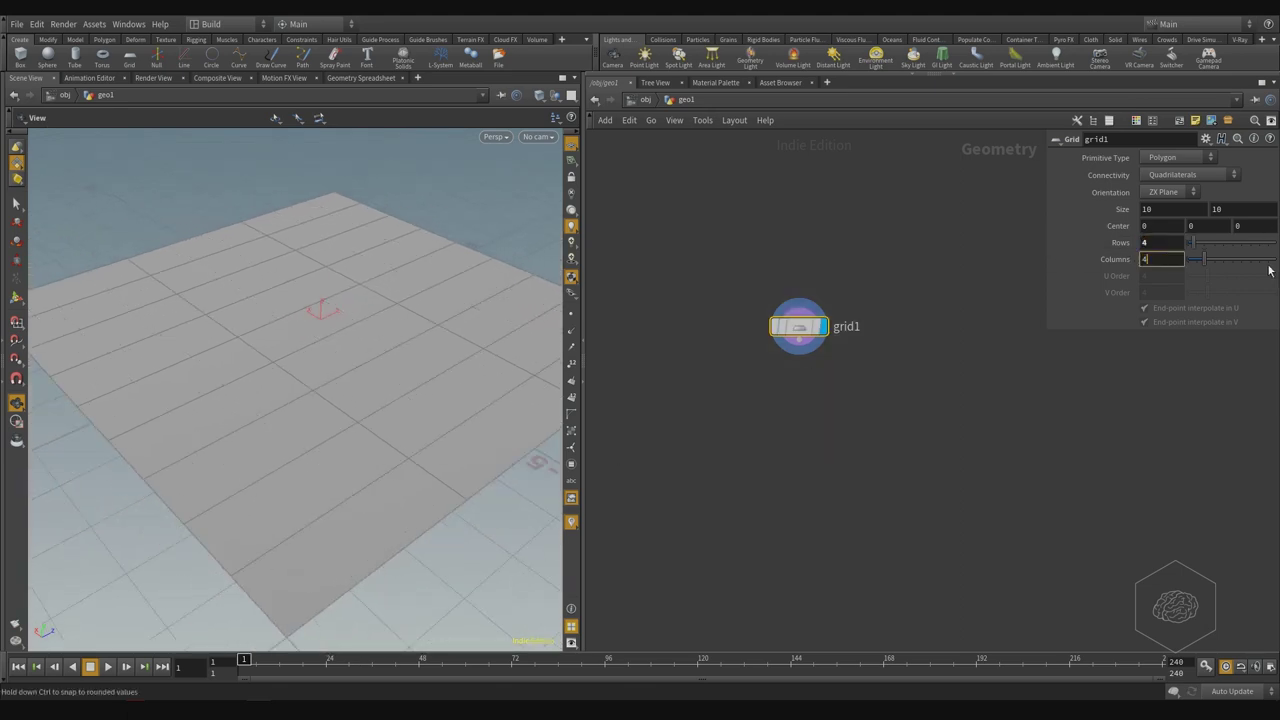
pyautogui.write('4')
pyautogui.press('Return')
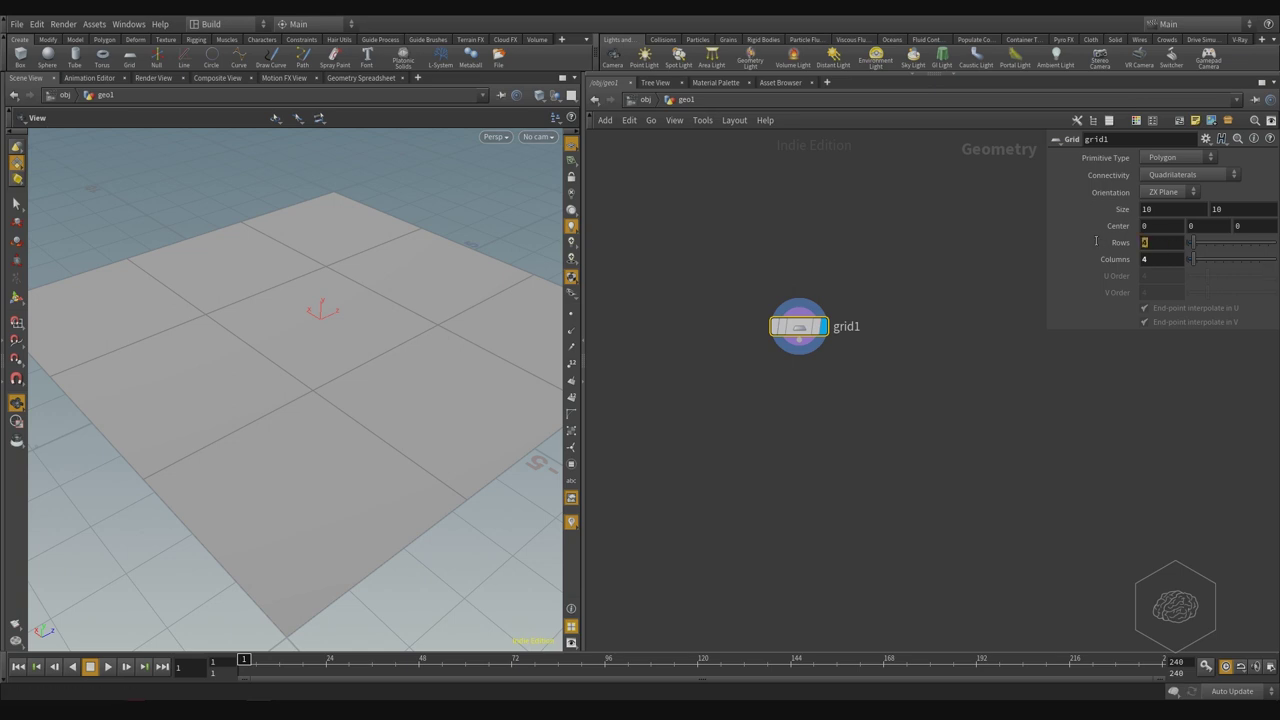
# - Set the grid's rows and columns to 2
pyautogui.click(1157, 244)
pyautogui.write('2')
pyautogui.press('Tab')
pyautogui.write('2')
pyautogui.press('Return')
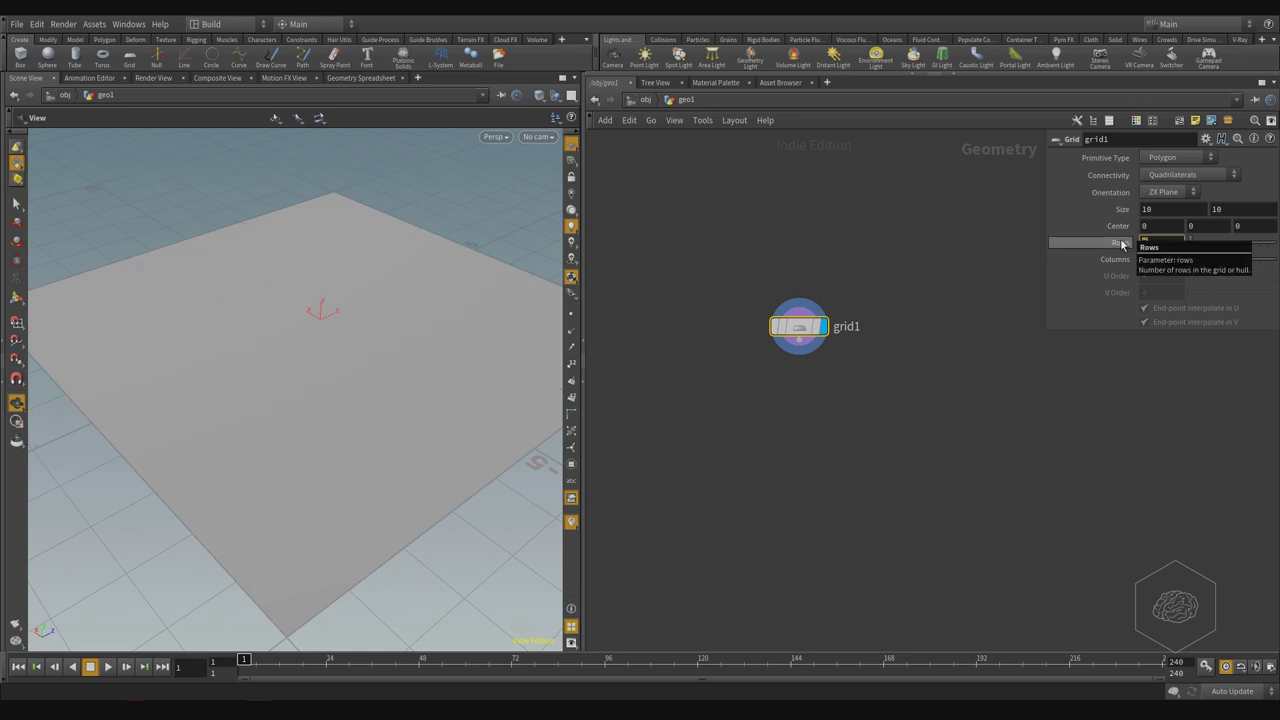
# - Set the grid's rows and columns to 3
pyautogui.write('3')
pyautogui.press('Return')
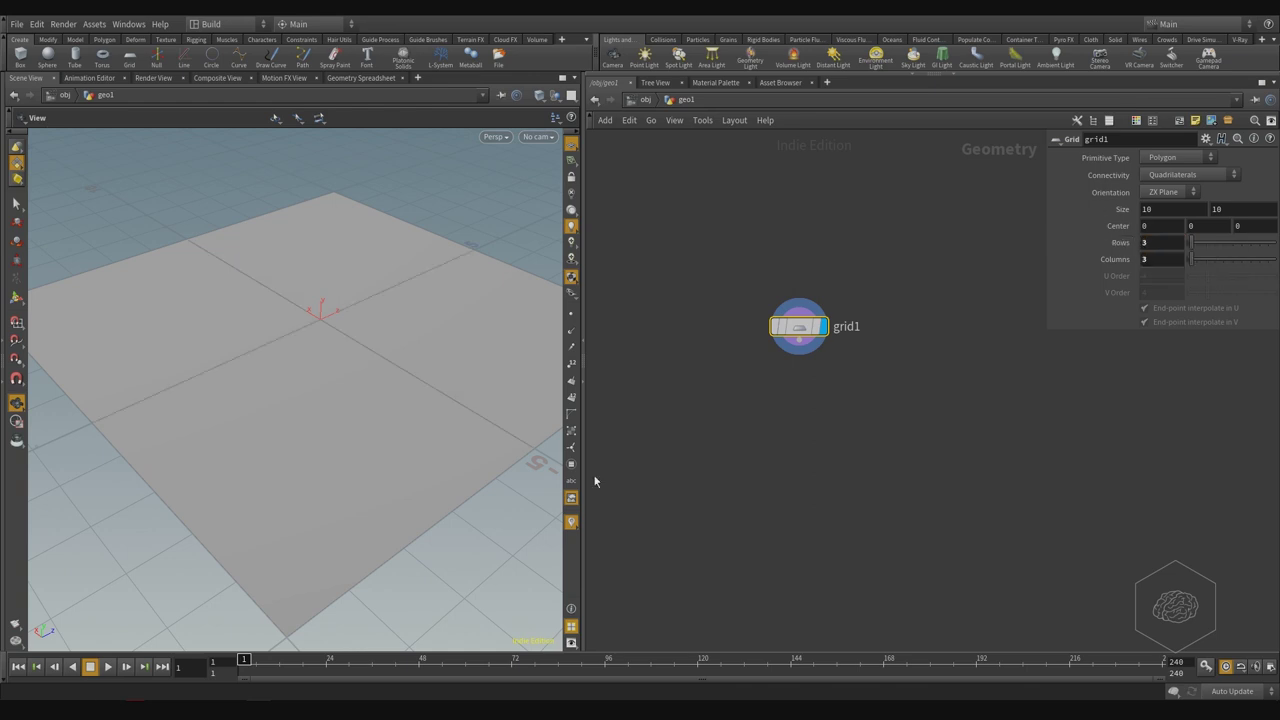
pyautogui.moveTo(286, 279); pyautogui.dragTo(294, 337)
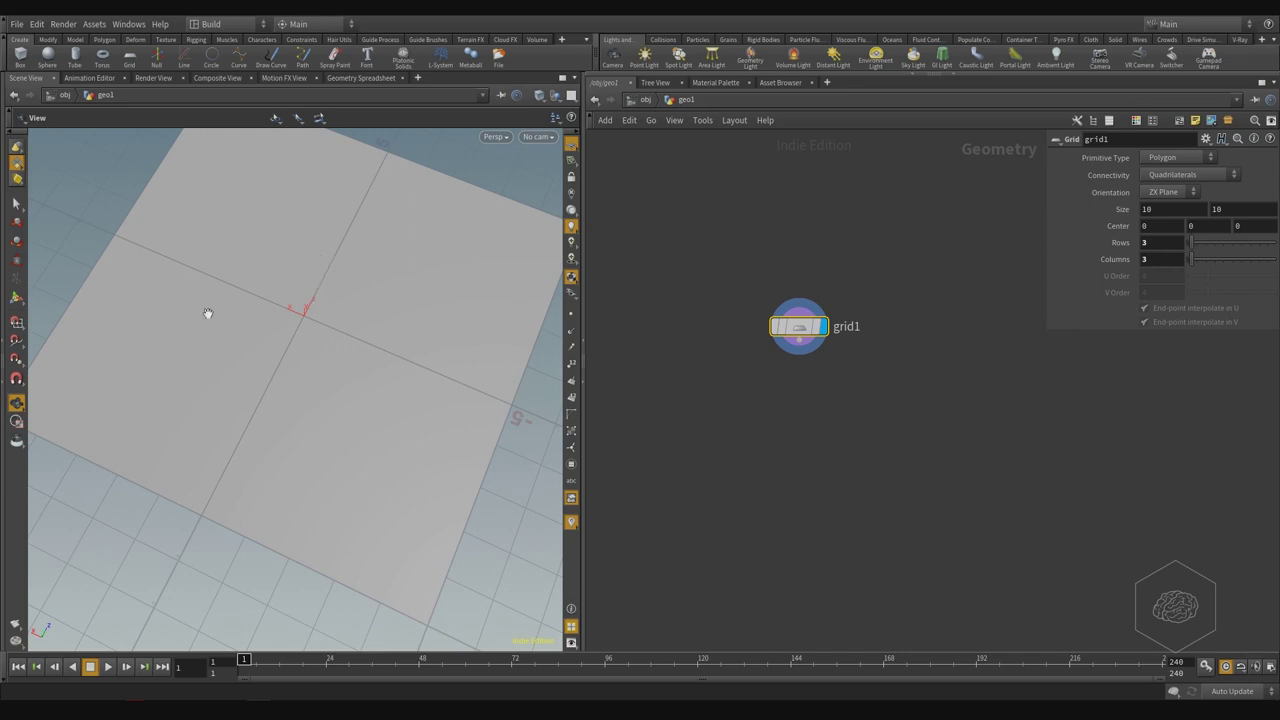
pyautogui.moveTo(405, 292); pyautogui.dragTo(329, 296)
pyautogui.scroll(2, 323, 302)
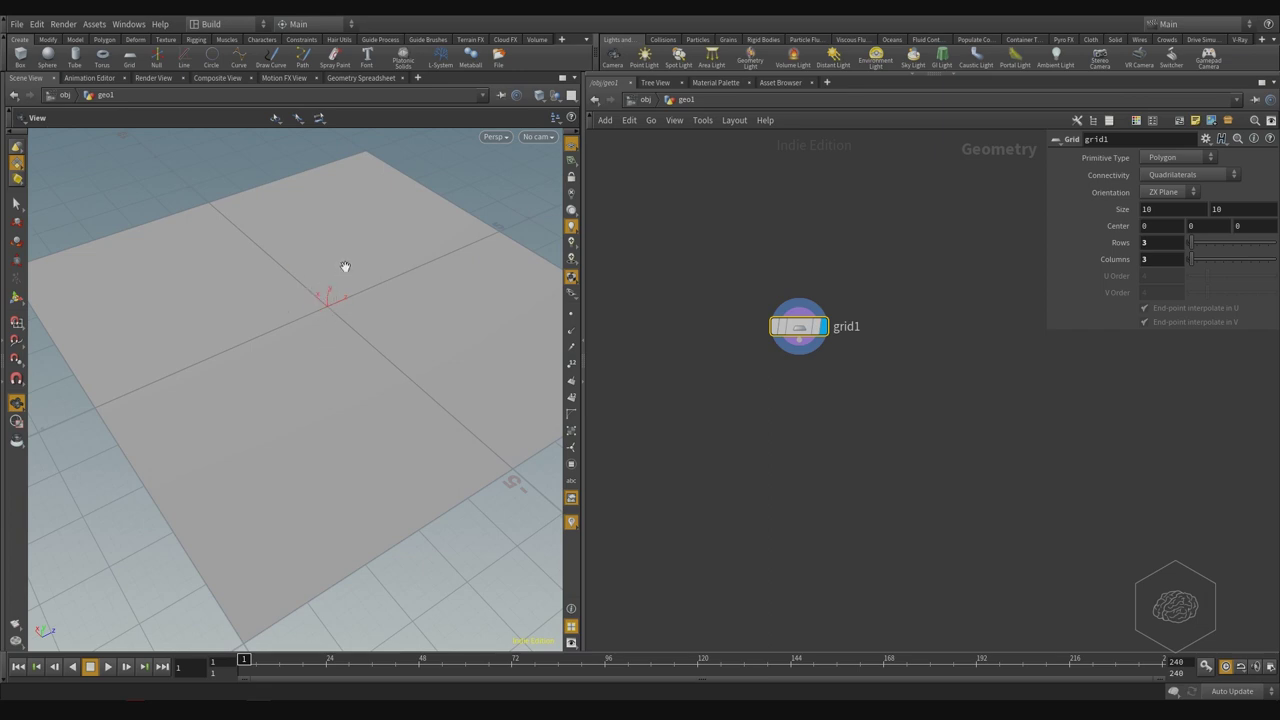
# - Add a Null node, connect the grid's output to it and align it directly below the grid node
pyautogui.moveTo(800, 358); pyautogui.dragTo(689, 211)
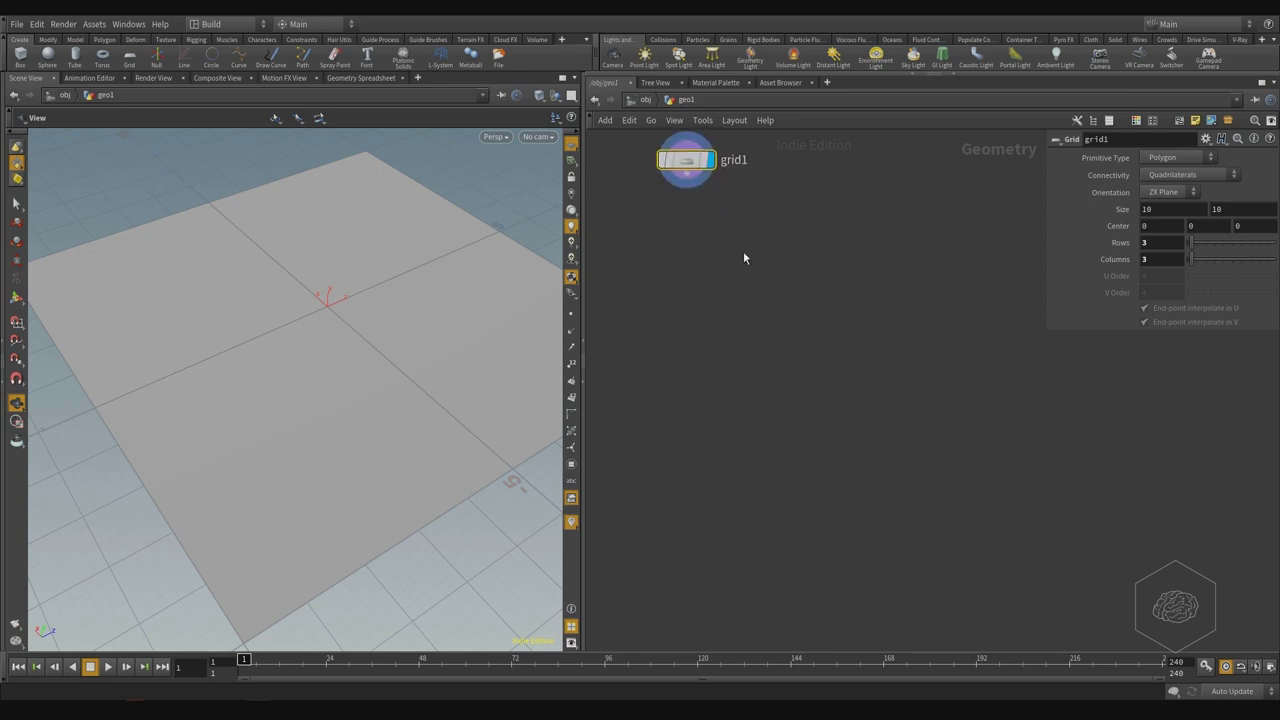
pyautogui.press('Tab')
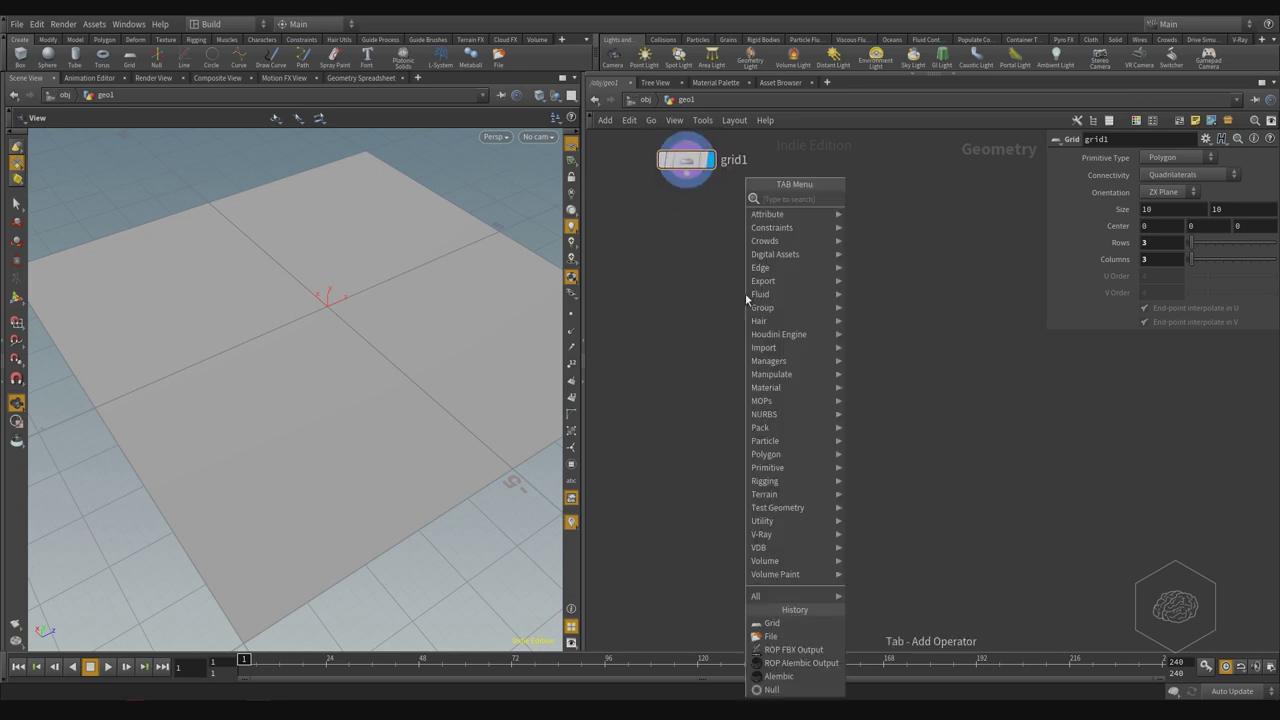
pyautogui.write('nul')
pyautogui.press('Return')
pyautogui.click(745, 293)
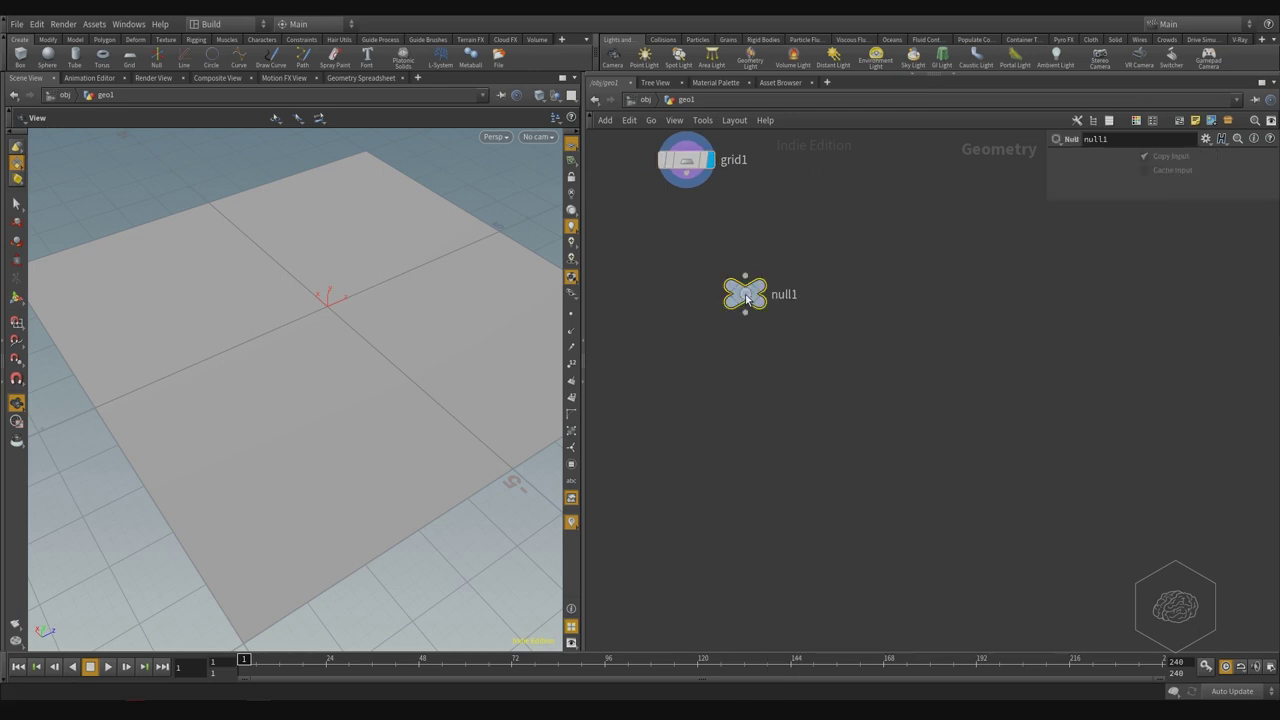
pyautogui.click(686, 189)
pyautogui.click(745, 275)
pyautogui.moveTo(745, 293); pyautogui.dragTo(686, 250)
# - Rename the Null node as base_grid
pyautogui.doubleClick(728, 250)
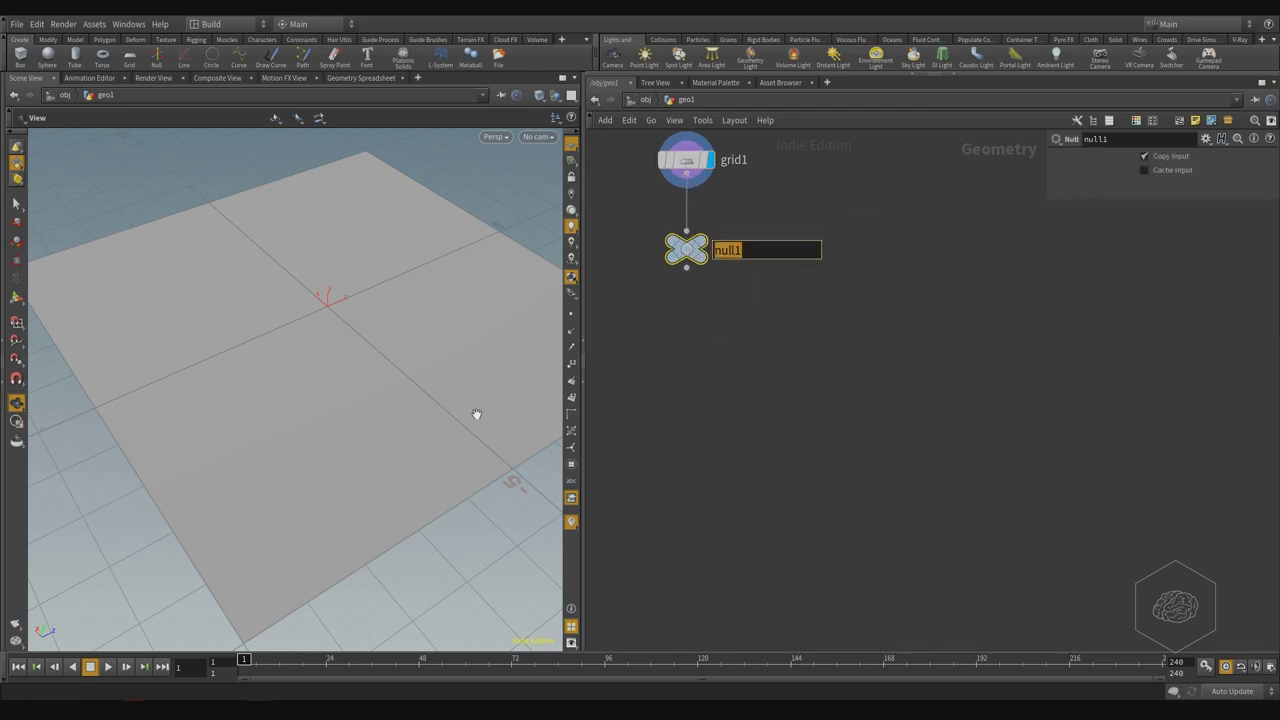
pyautogui.write('o')
pyautogui.press('BackSpace')
pyautogui.press('BackSpace')
pyautogui.press('BackSpace')
pyautogui.write('base_grid')
pyautogui.press('Return')
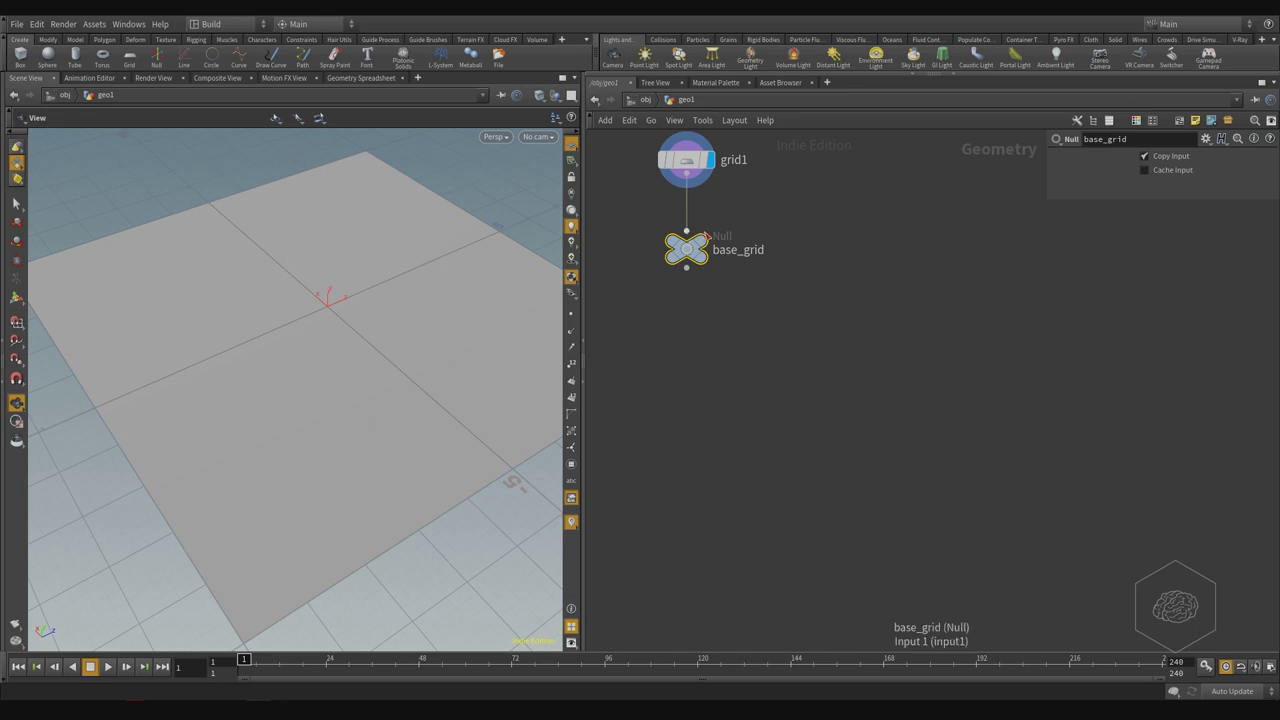
# - Set the display flag on base_grid and colour the node red, leaving the colour palette hidden
pyautogui.click(712, 234)
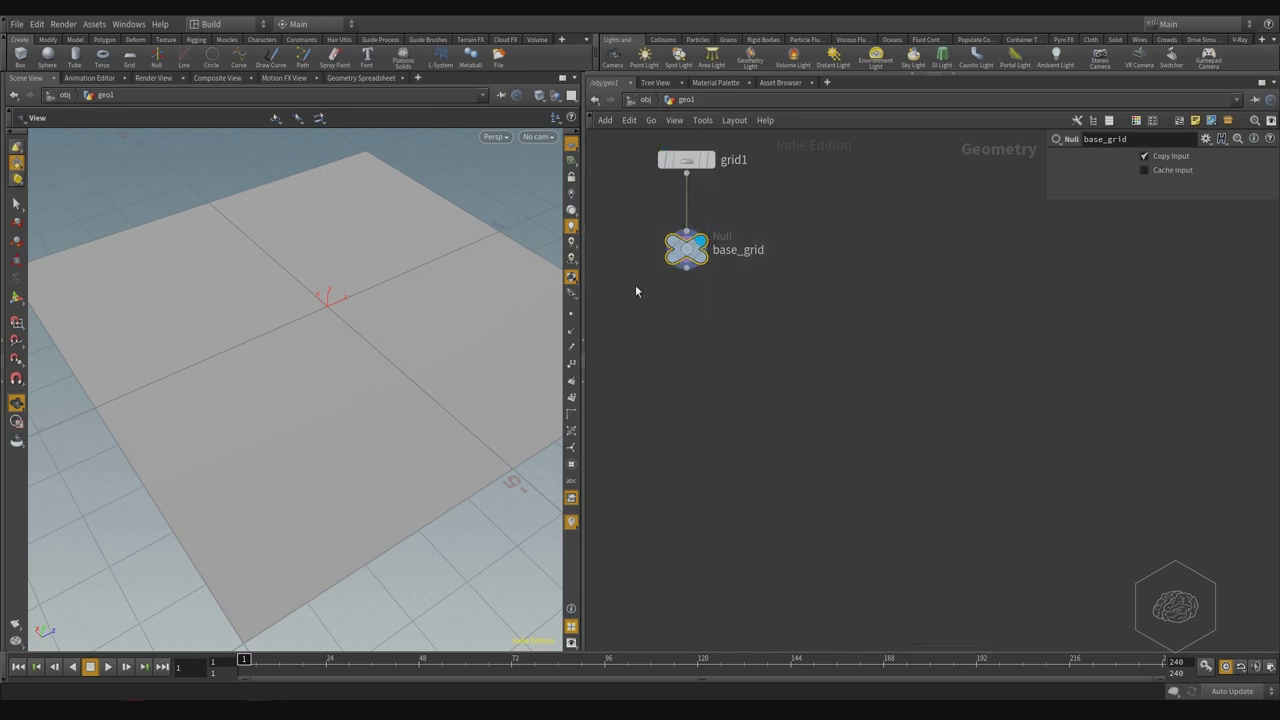
pyautogui.press('c')
pyautogui.click(1220, 561)
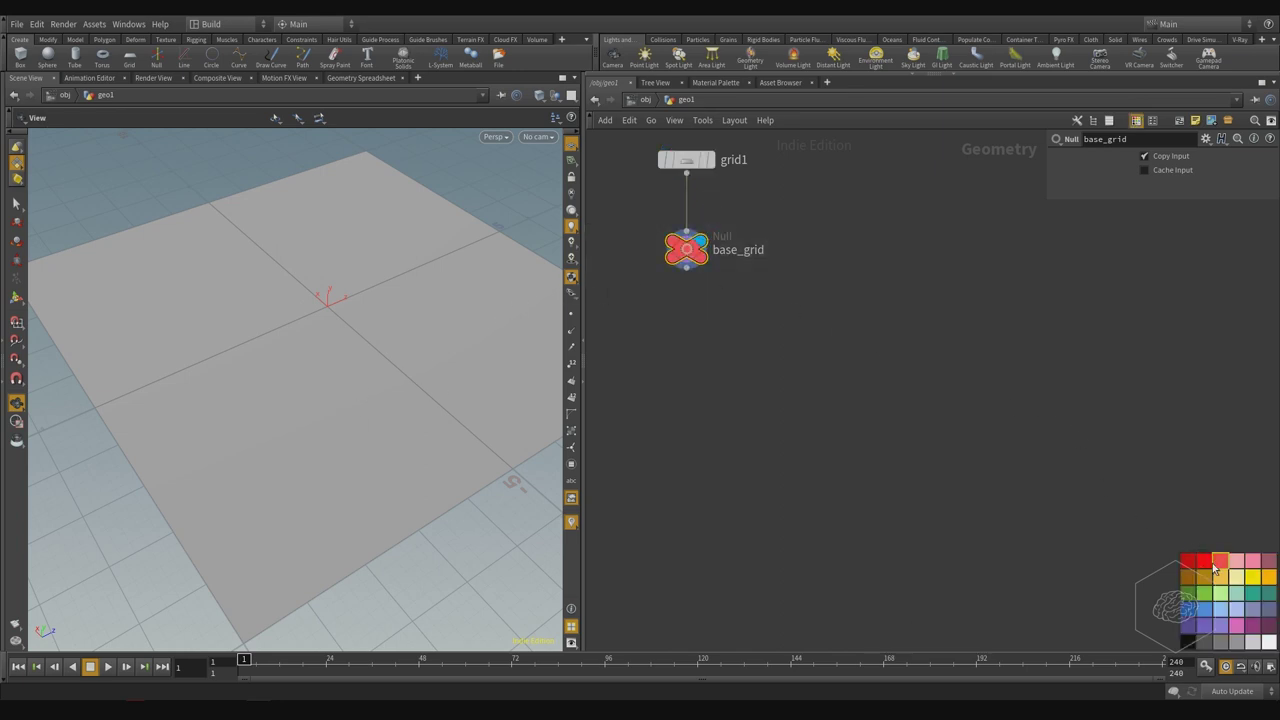
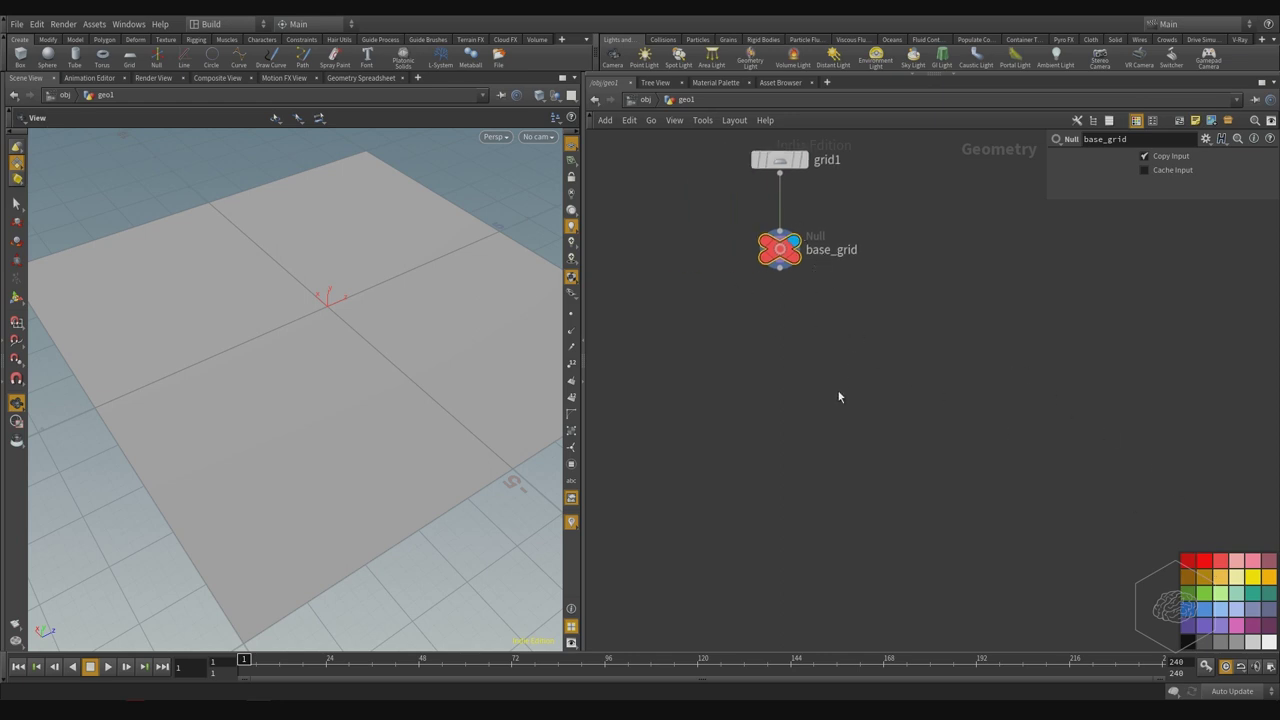
pyautogui.moveTo(852, 443); pyautogui.dragTo(869, 422, button='middle')
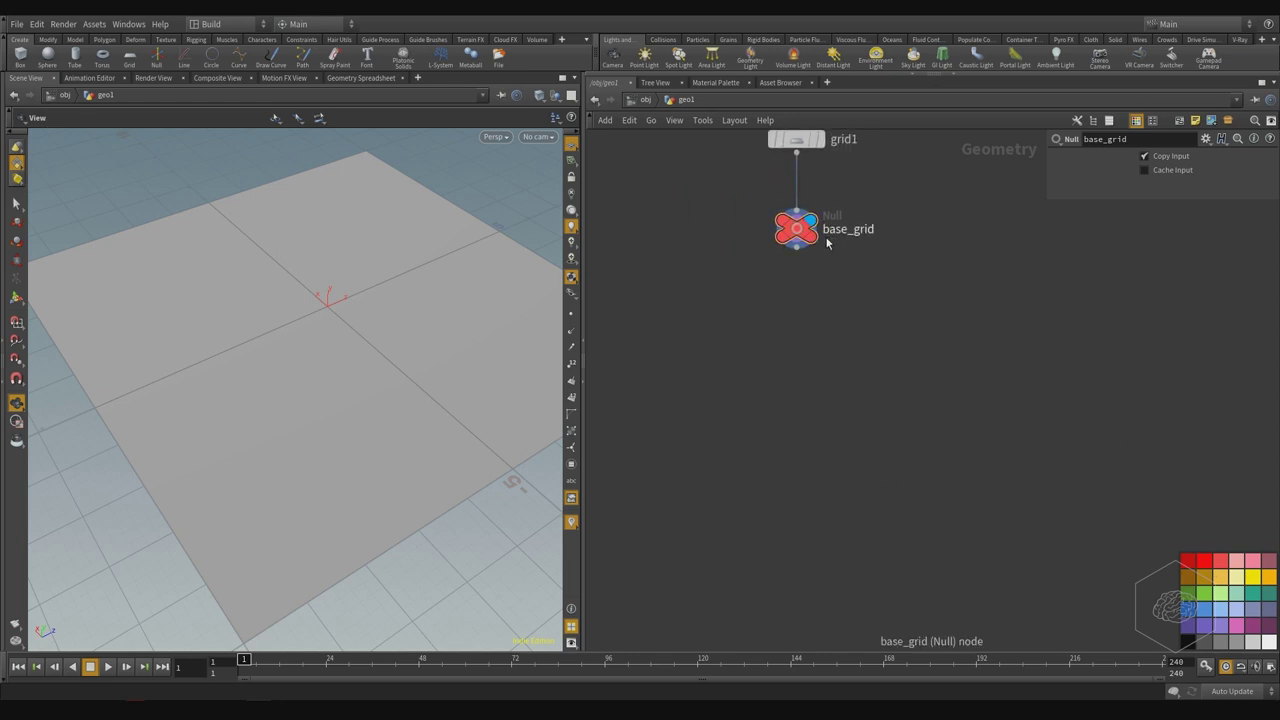
pyautogui.press('p')
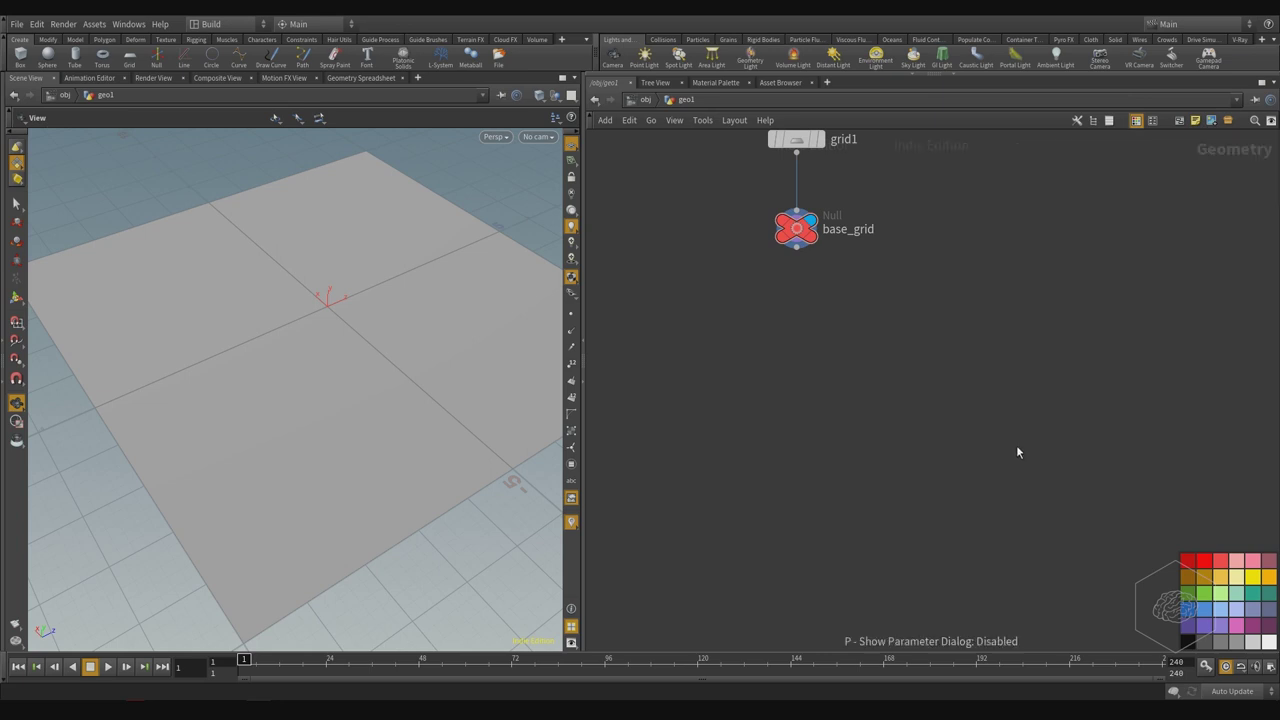
pyautogui.press('p')
pyautogui.press('c')
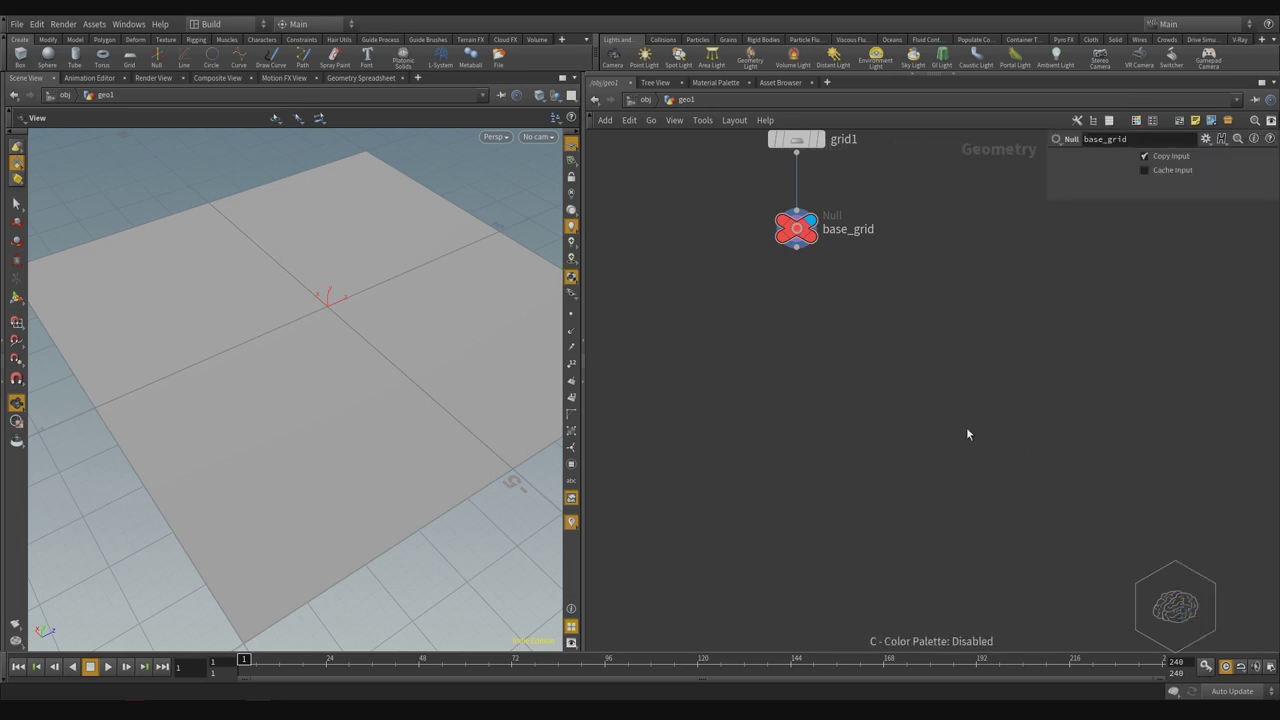
# - Activate the Select tool in the viewport with point selection
pyautogui.moveTo(290, 298); pyautogui.dragTo(319, 310)
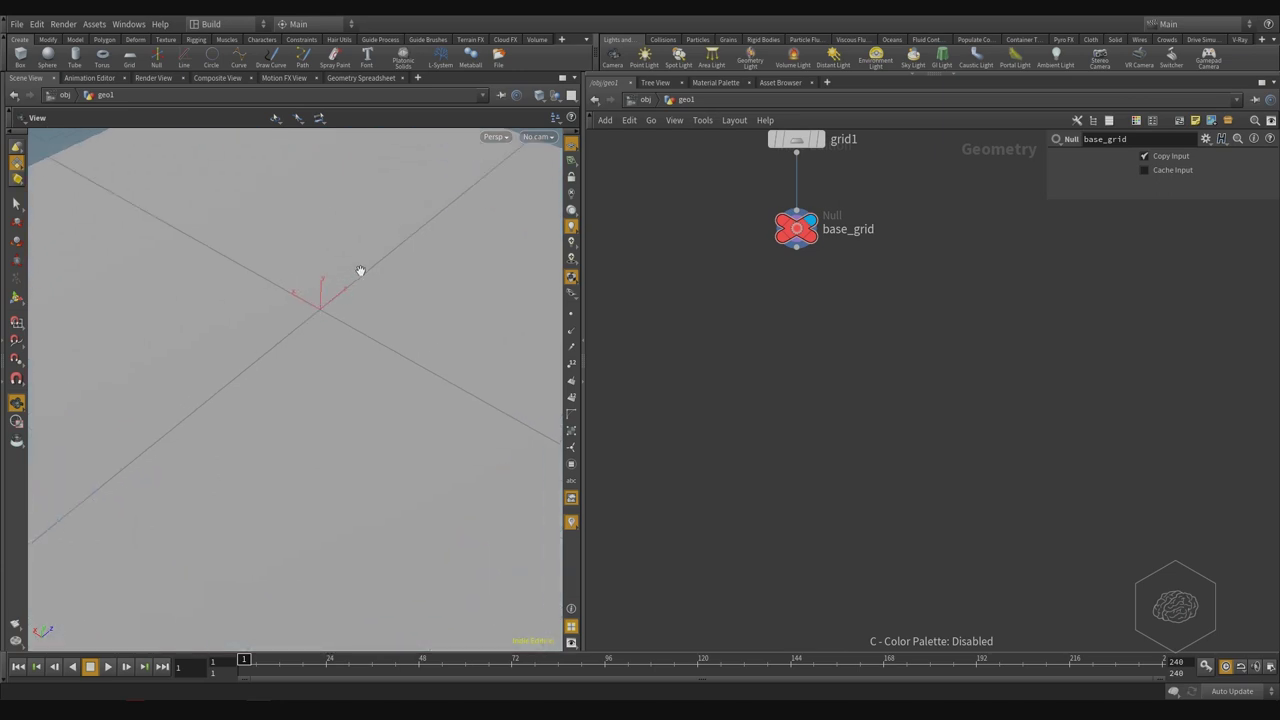
pyautogui.moveTo(297, 341); pyautogui.dragTo(394, 331)
pyautogui.moveTo(394, 331); pyautogui.dragTo(360, 346, button='middle')
pyautogui.moveTo(360, 346); pyautogui.dragTo(364, 351)
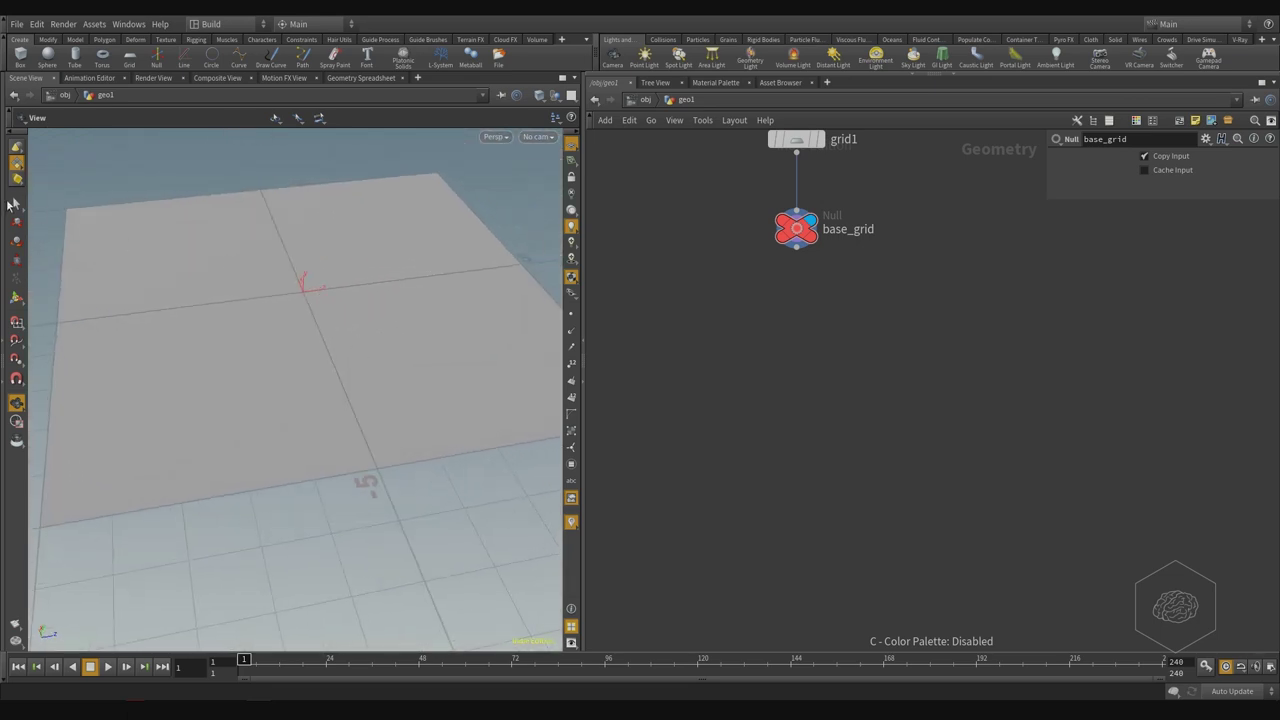
pyautogui.rightClick(16, 165)
pyautogui.click(82, 181)
pyautogui.click(16, 205)
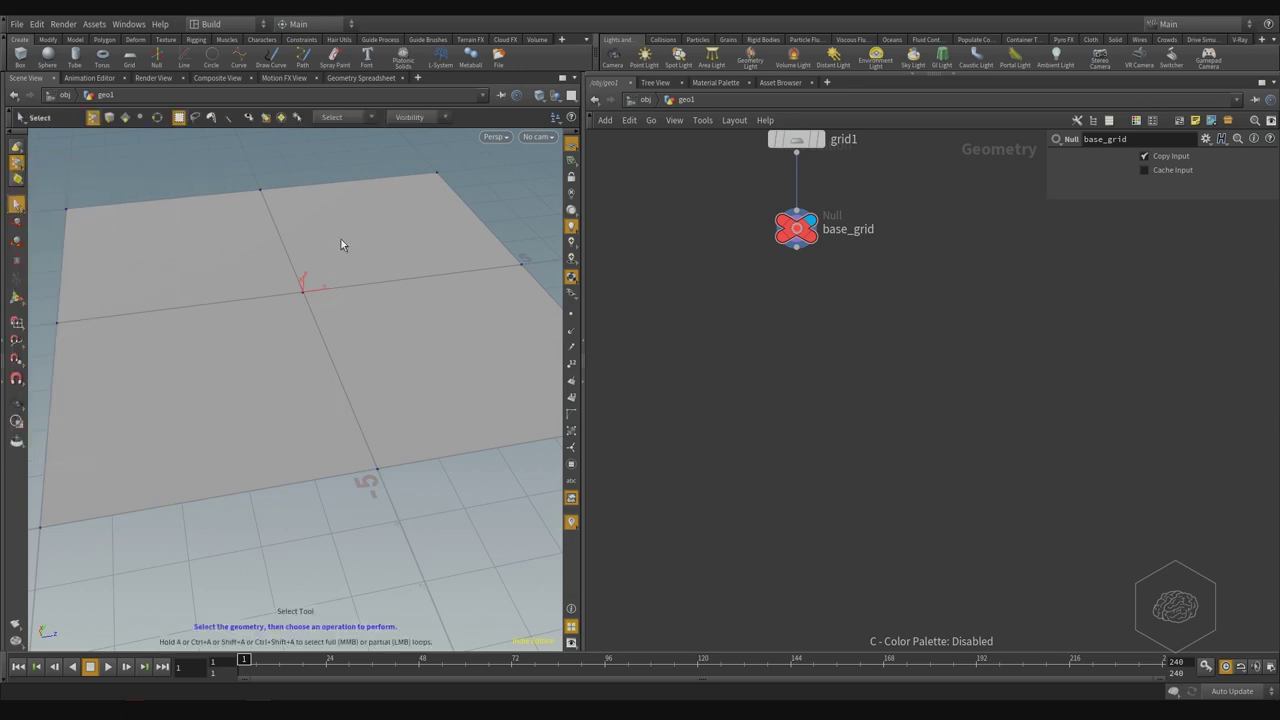
# - Apply a PolyBevel to the grid's centre point from the viewport
pyautogui.press('Tab')
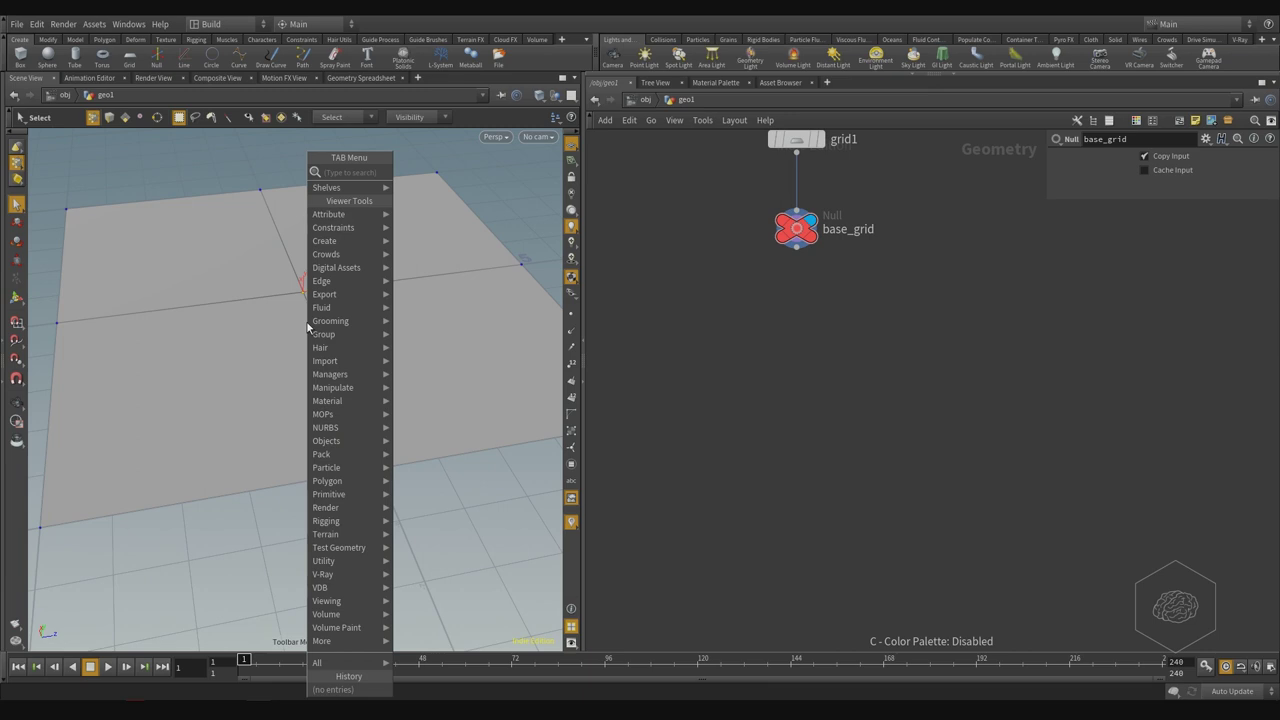
pyautogui.write('pol')
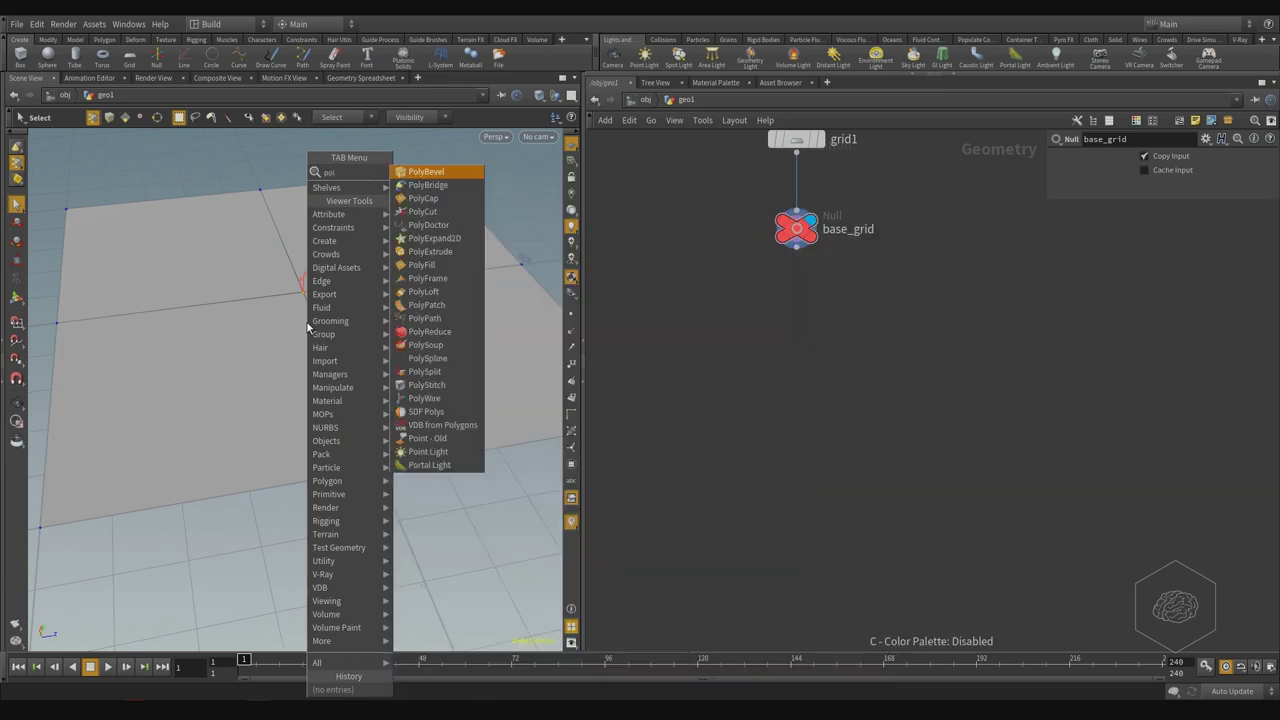
pyautogui.press('Return')
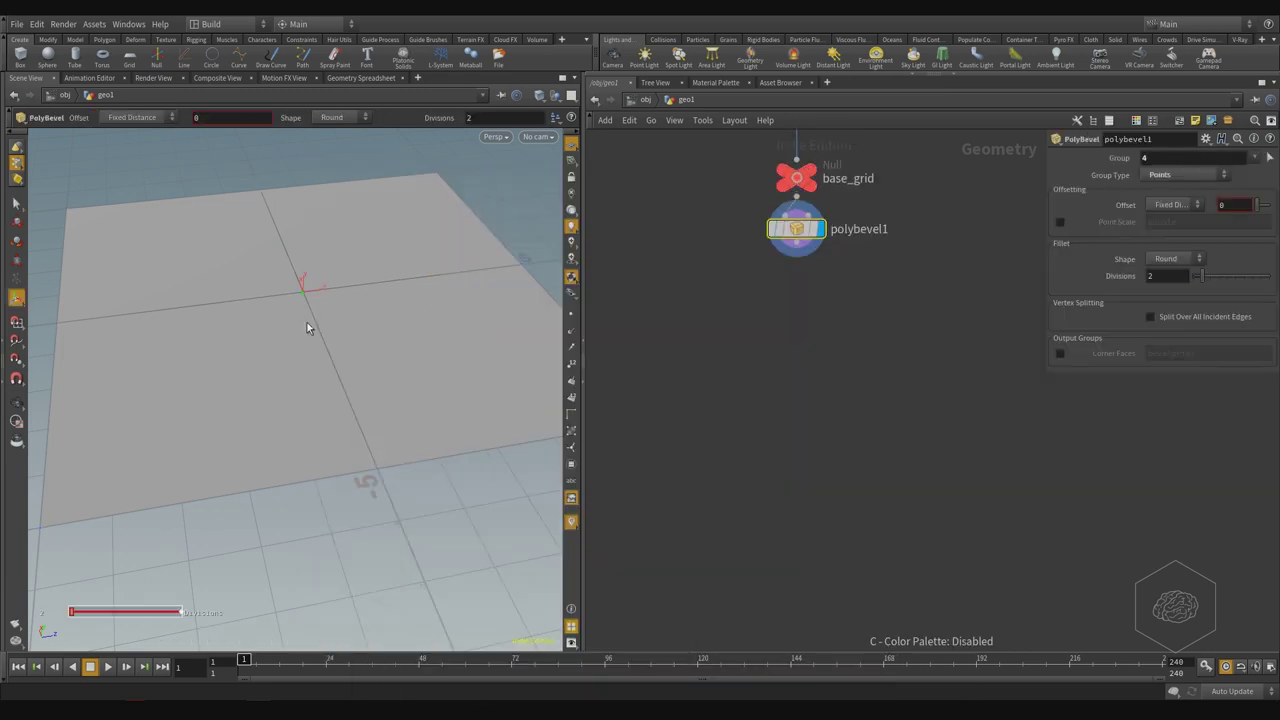
pyautogui.moveTo(306, 280); pyautogui.dragTo(323, 292)
pyautogui.press('Return')
# - Move the PolyBevel node further below base_grid and widen its parameter display
pyautogui.scroll(3, 323, 292)
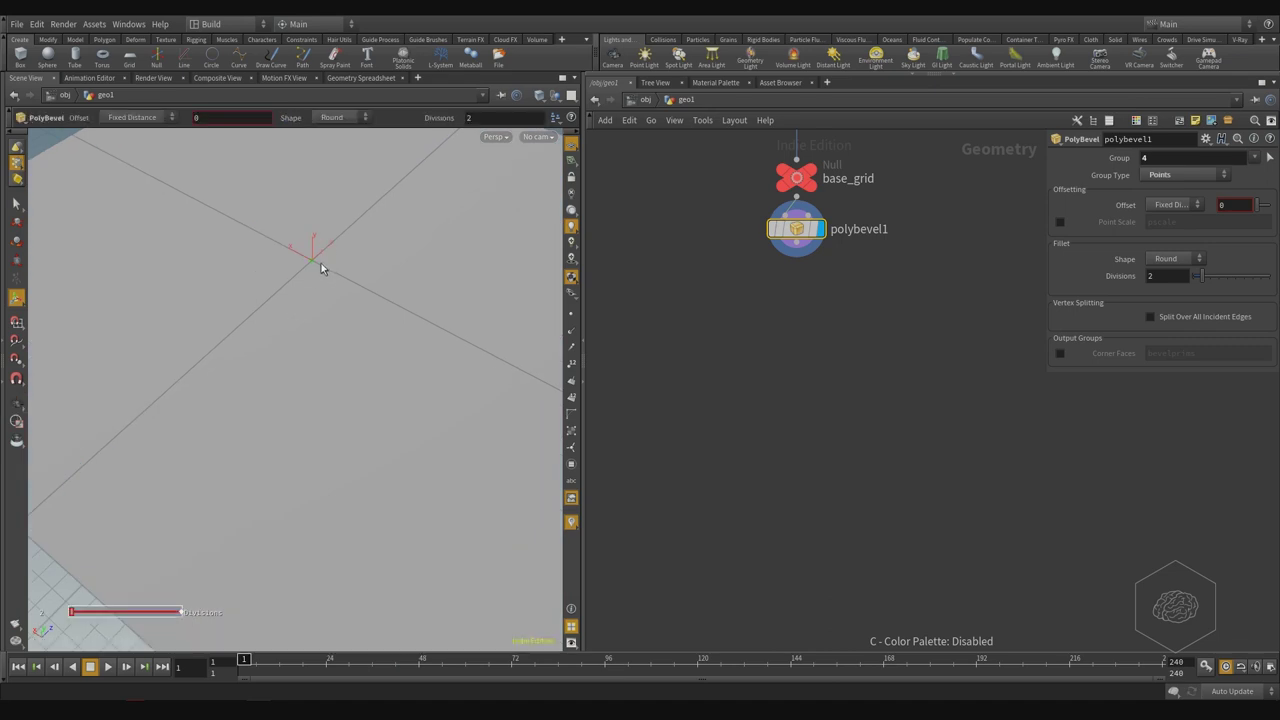
pyautogui.moveTo(815, 240); pyautogui.dragTo(805, 292)
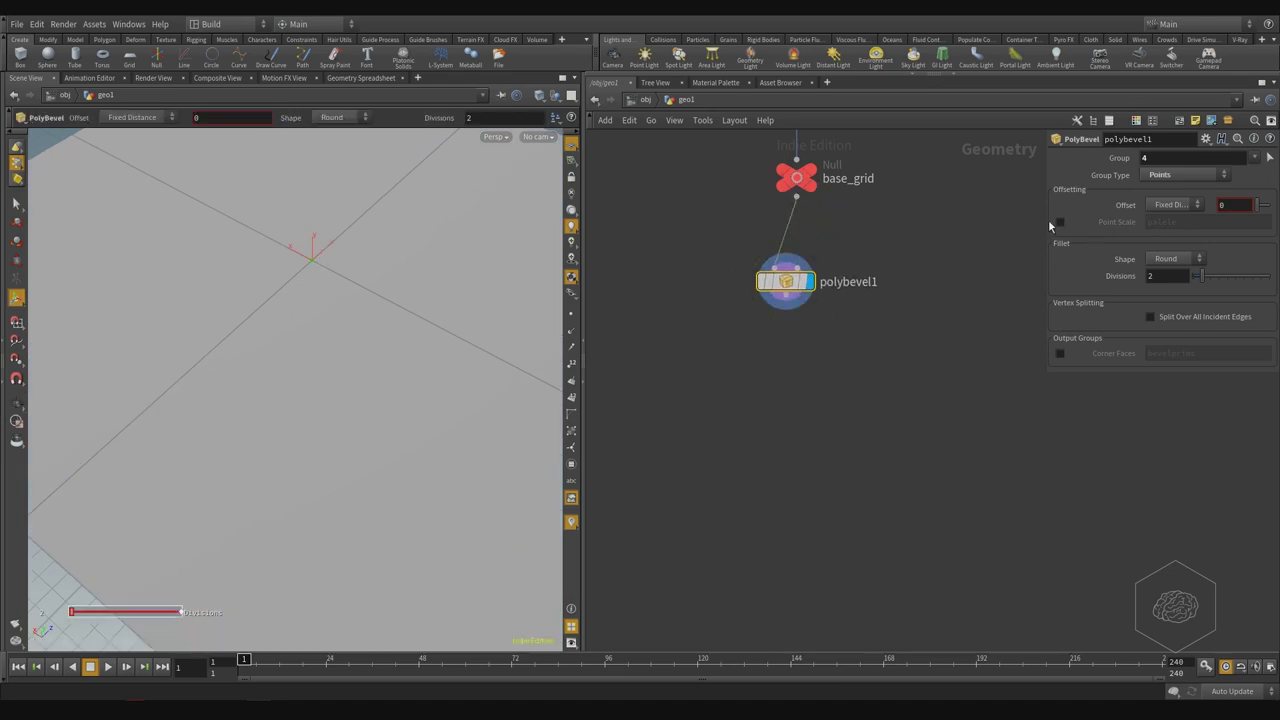
pyautogui.moveTo(1047, 229); pyautogui.dragTo(920, 229)
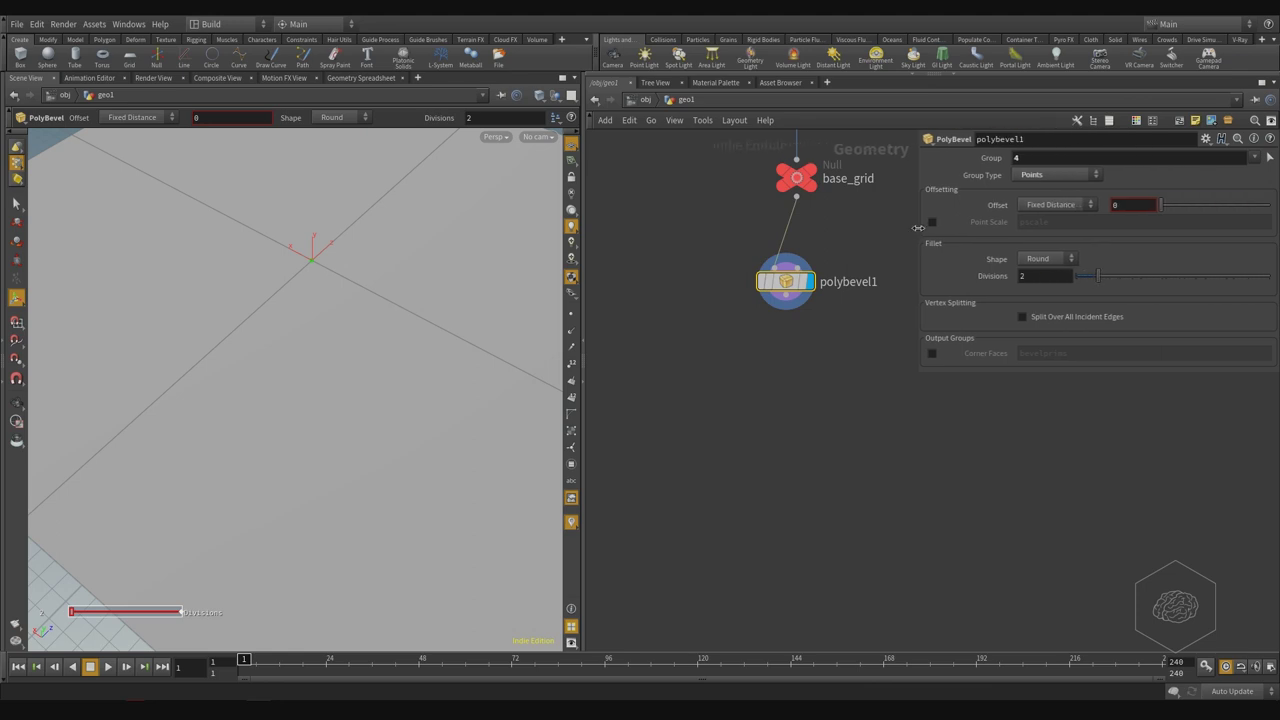
# - Set the PolyBevel's fixed-distance offset to 1
pyautogui.moveTo(1115, 204); pyautogui.dragTo(1058, 204, button='middle')
pyautogui.doubleClick(1129, 204)
pyautogui.write('1')
pyautogui.press('Return')
pyautogui.keyDown('alt'); pyautogui.moveTo(397, 214); pyautogui.dragTo(249, 274); pyautogui.keyUp('alt')
pyautogui.keyDown('alt'); pyautogui.moveTo(249, 274); pyautogui.dragTo(280, 346, button='right'); pyautogui.keyUp('alt')
pyautogui.keyDown('alt'); pyautogui.moveTo(446, 266); pyautogui.dragTo(329, 434, button='middle'); pyautogui.keyUp('alt')
pyautogui.scroll(4, 329, 434)
# - Increase the PolyBevel's fixed-distance offset to 2
pyautogui.moveTo(1138, 205); pyautogui.dragTo(1042, 215)
pyautogui.write('2')
pyautogui.press('Return')
pyautogui.press('s')
pyautogui.scroll(-5, 331, 314)
pyautogui.press('Return')
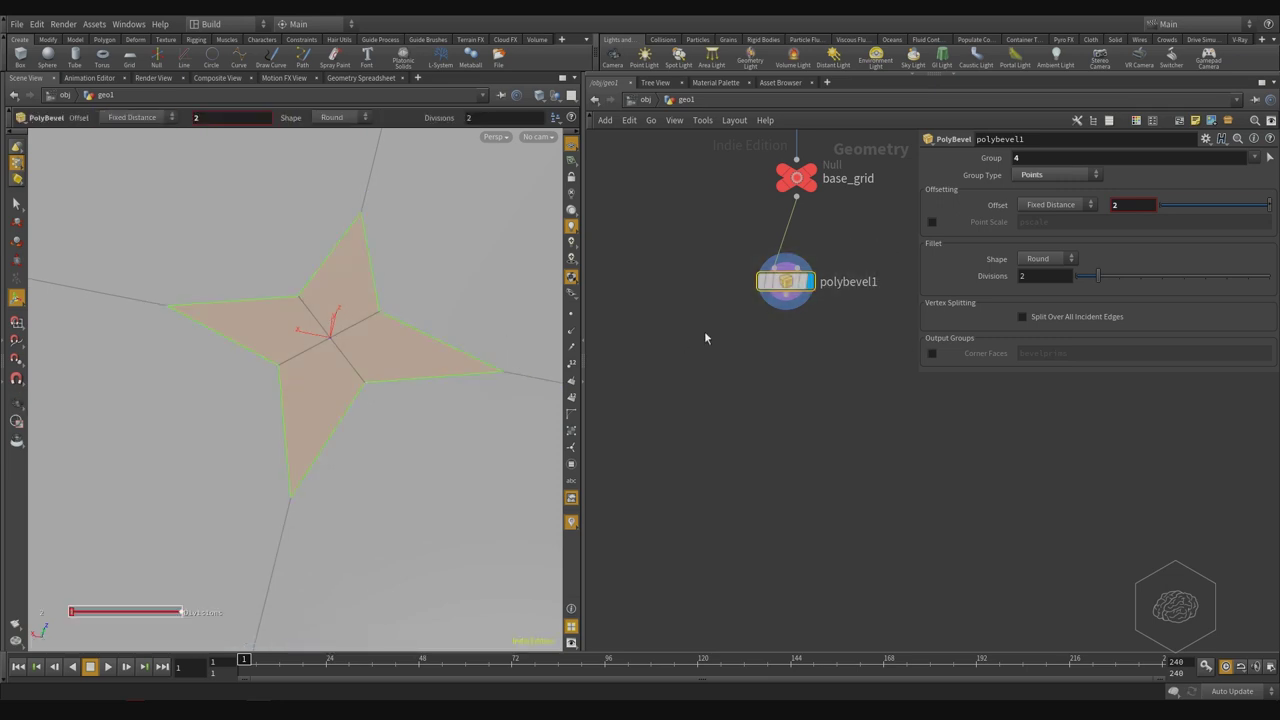
pyautogui.keyDown('alt'); pyautogui.moveTo(355, 317); pyautogui.dragTo(291, 260); pyautogui.keyUp('alt')
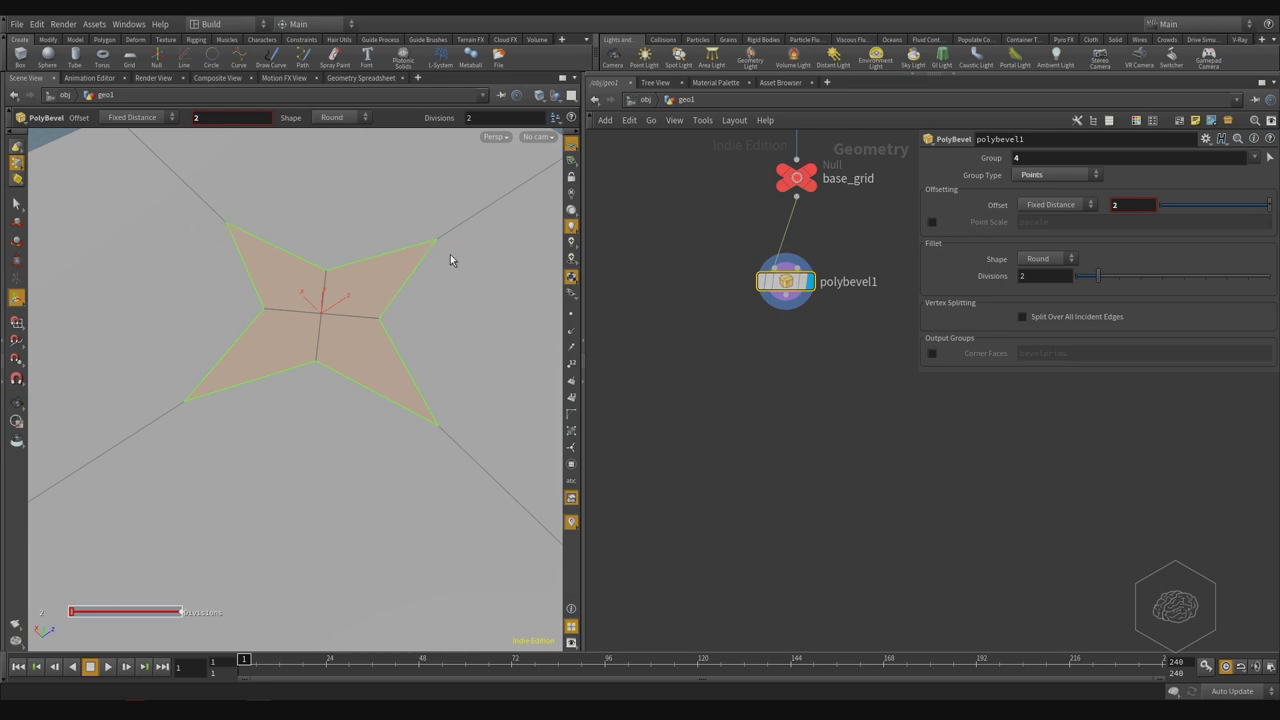
# - Try different fillet shapes on the PolyBevel, finishing with Chamfer
pyautogui.click(1059, 260)
pyautogui.click(1058, 297)
pyautogui.click(1050, 262)
pyautogui.click(1047, 283)
pyautogui.click(1042, 261)
pyautogui.click(1040, 299)
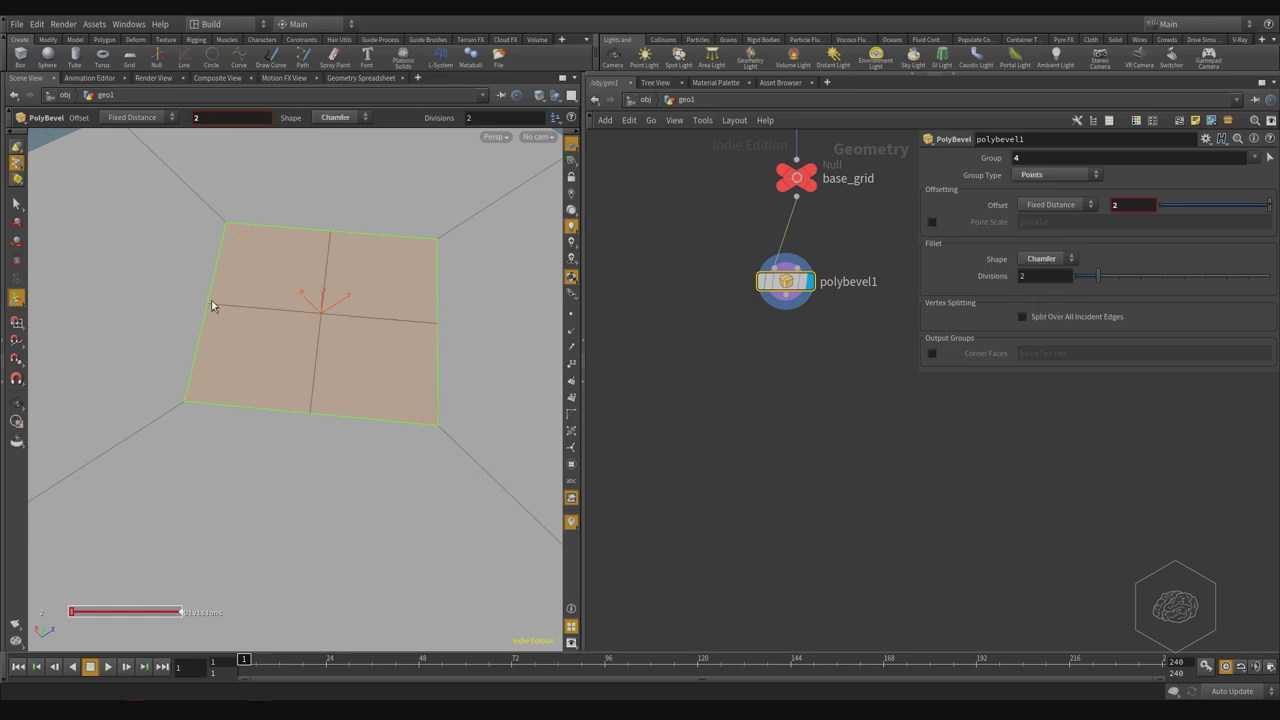
pyautogui.moveTo(405, 358); pyautogui.dragTo(330, 340)
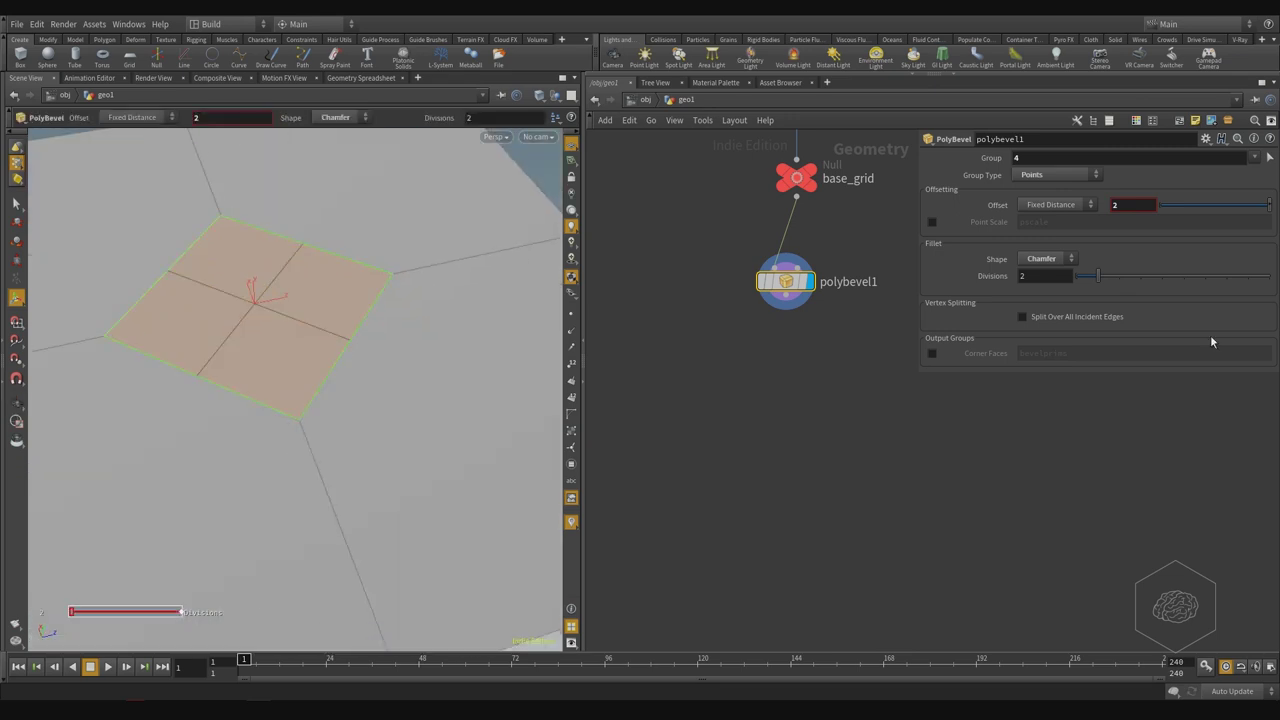
# - Set the PolyBevel's fillet shape to Solid
pyautogui.click(1042, 259)
pyautogui.click(1033, 285)
pyautogui.press('space')
pyautogui.moveTo(346, 343); pyautogui.dragTo(398, 340)
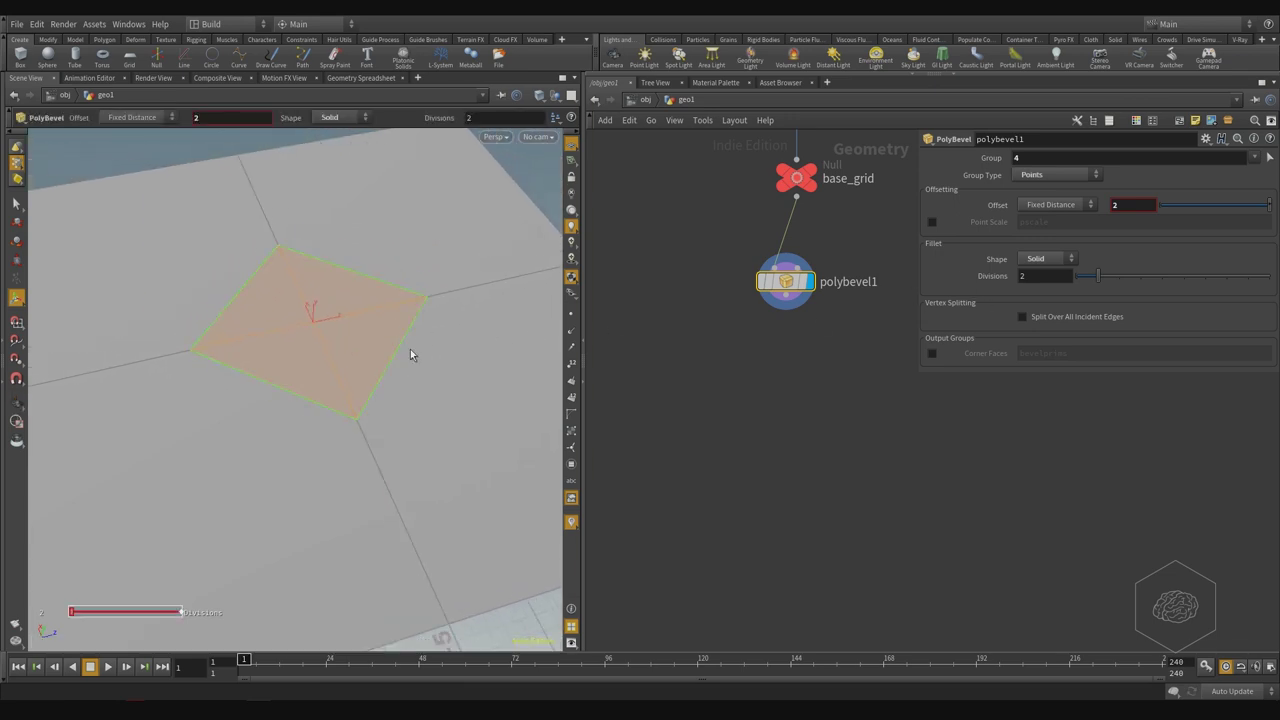
pyautogui.press('space')
pyautogui.moveTo(392, 358); pyautogui.dragTo(383, 314, button='middle')
pyautogui.moveTo(383, 314); pyautogui.dragTo(352, 298, button='right')
# - Set the PolyBevel's offset distance to 3
pyautogui.click(1132, 207)
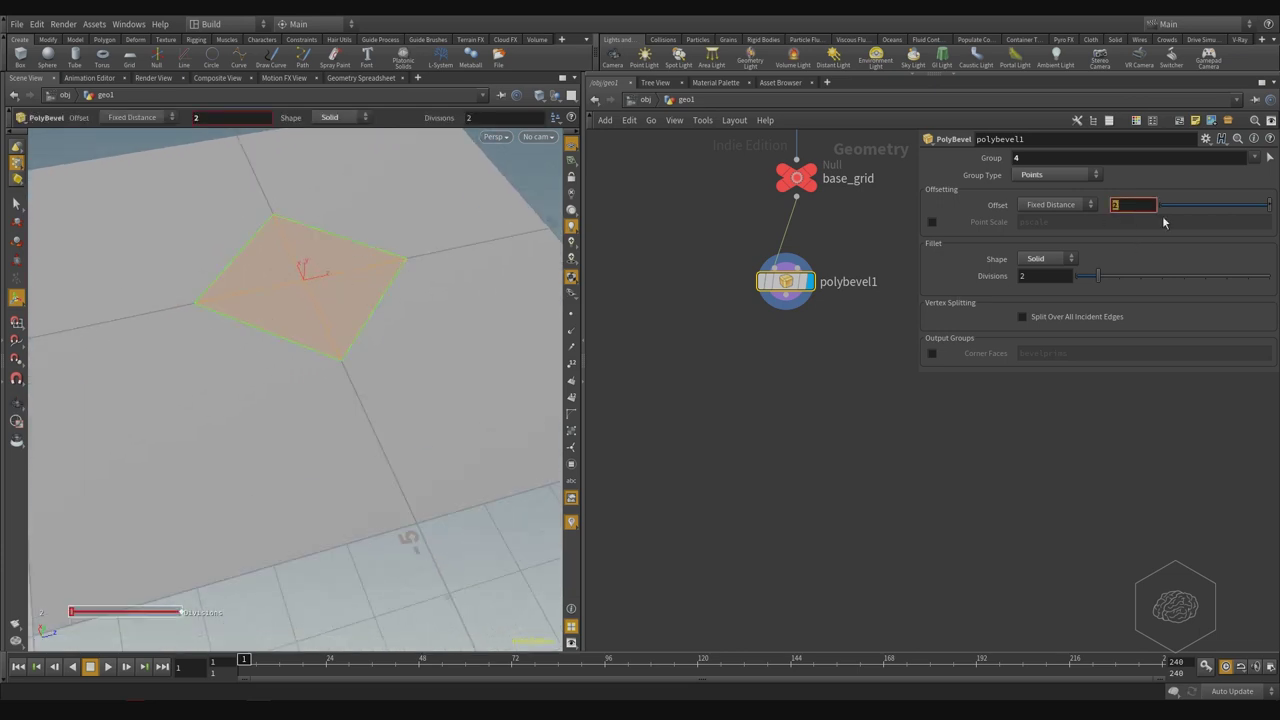
pyautogui.press('Return')
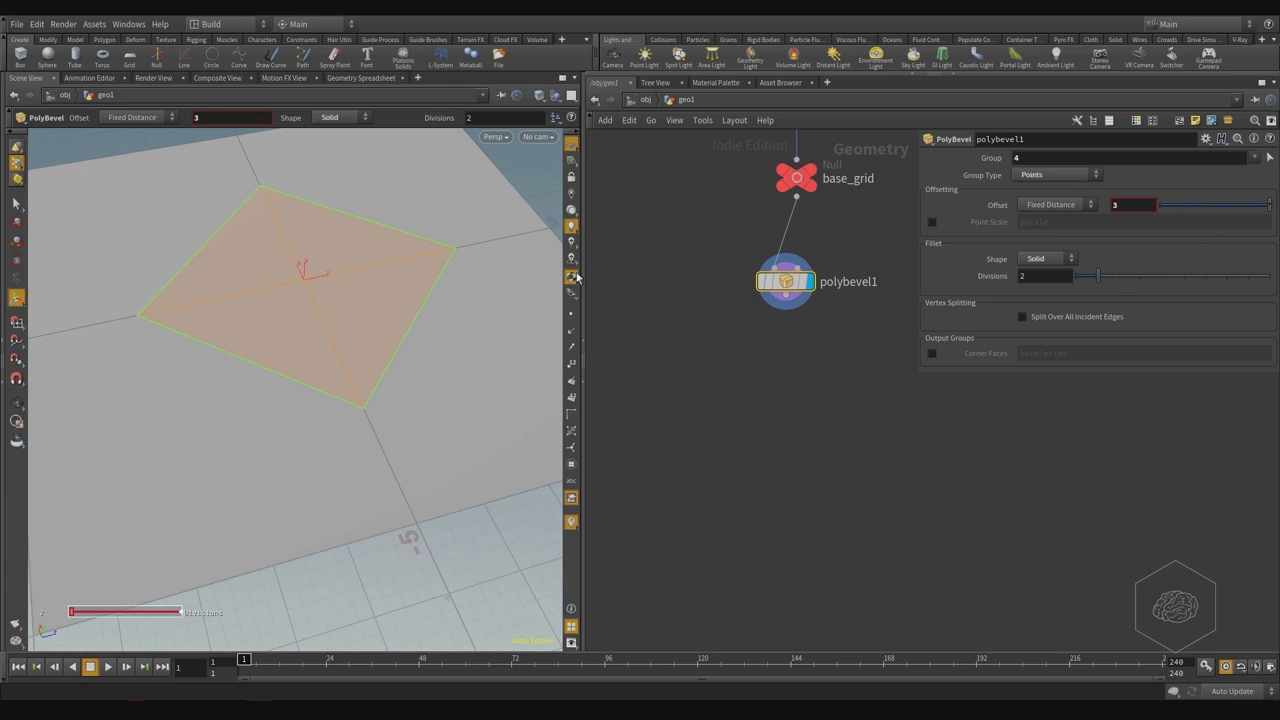
pyautogui.press('Escape')
pyautogui.moveTo(422, 264); pyautogui.dragTo(379, 340)
pyautogui.moveTo(289, 317); pyautogui.dragTo(262, 340)
# - Examine the points and edges that the solid bevel forms around the grid's centre
pyautogui.press('s')
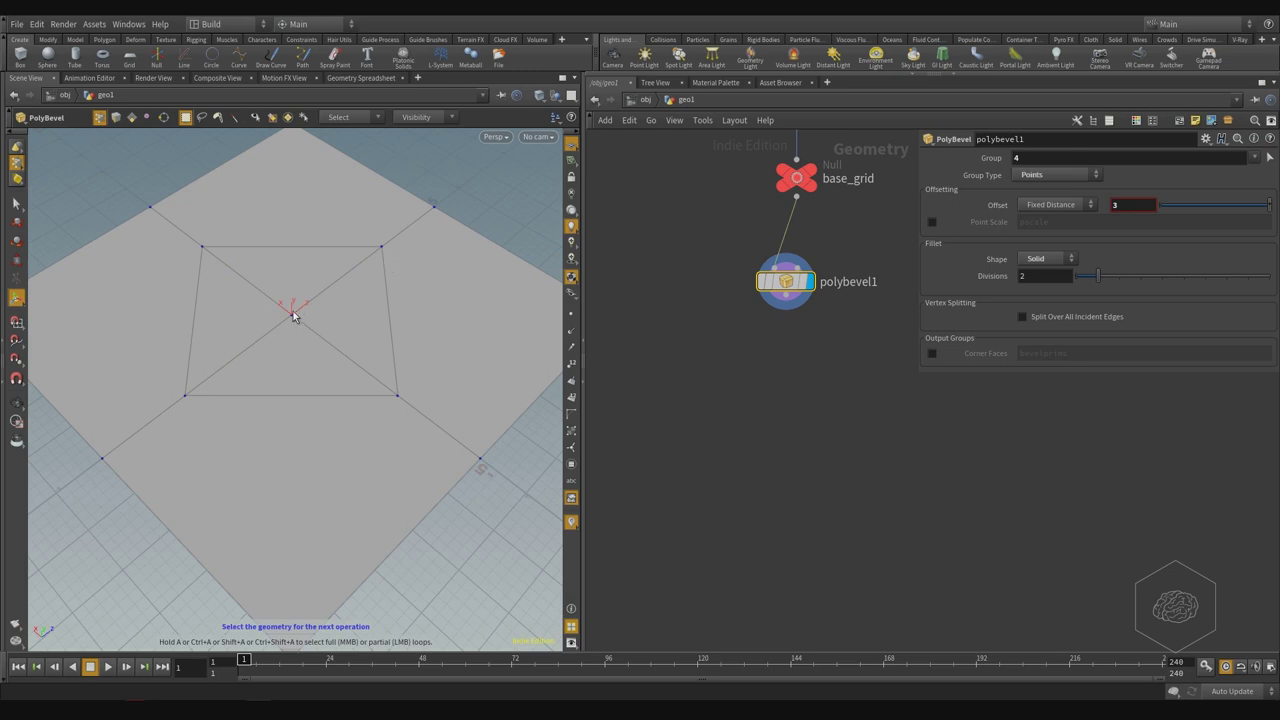
pyautogui.press('Escape')
pyautogui.moveTo(414, 306); pyautogui.dragTo(330, 311, button='middle')
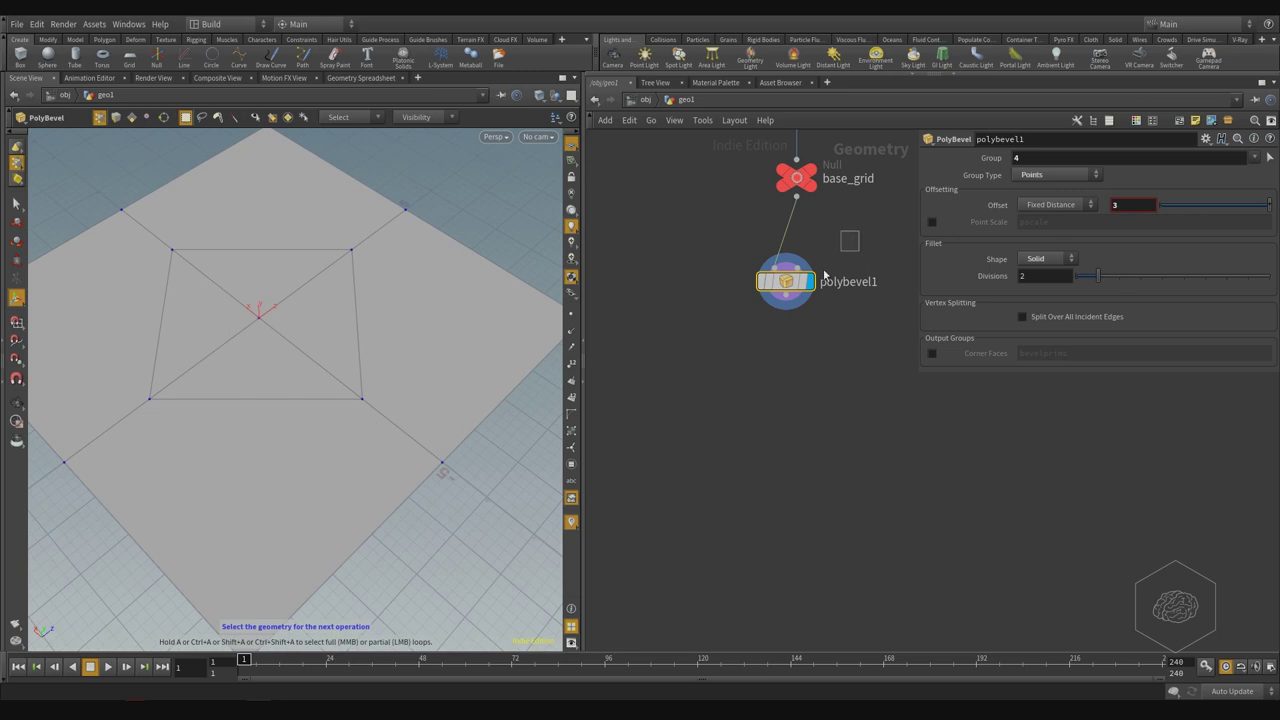
pyautogui.moveTo(824, 275); pyautogui.dragTo(784, 294)
pyautogui.press('s')
pyautogui.keyDown('alt'); pyautogui.moveTo(515, 300); pyautogui.dragTo(450, 290, button='middle'); pyautogui.keyUp('alt')
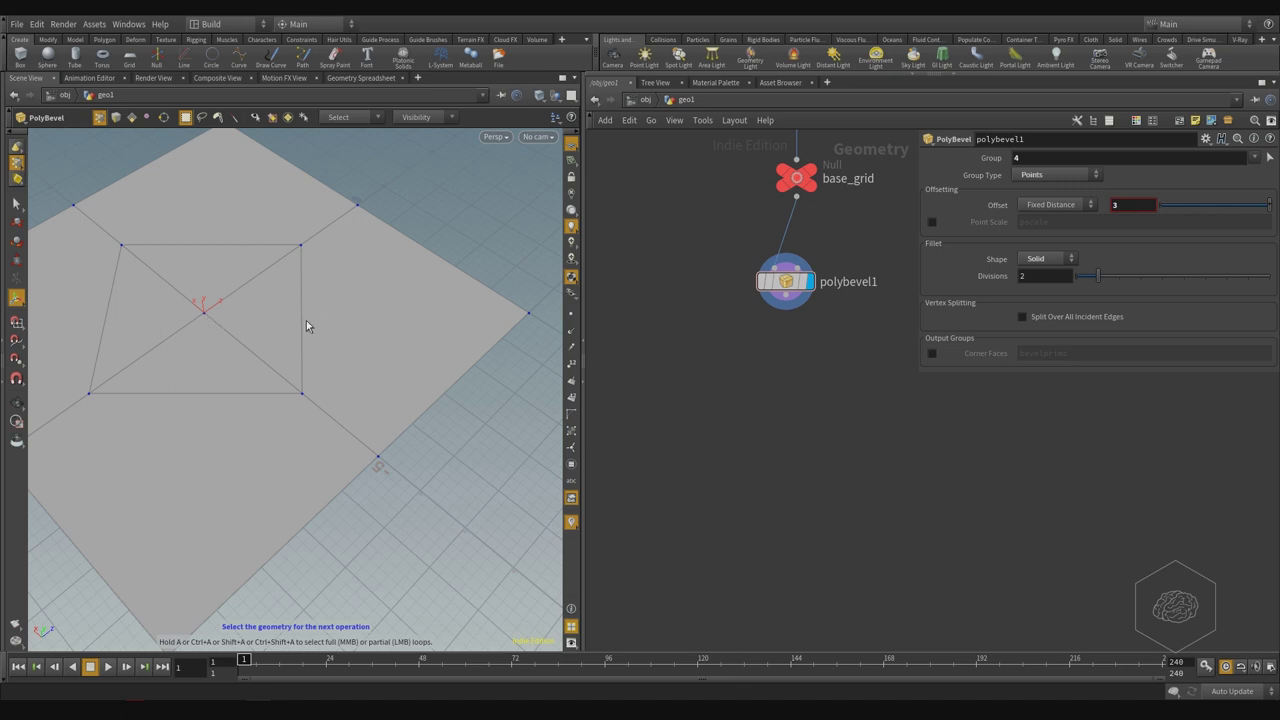
pyautogui.press('Escape')
pyautogui.moveTo(308, 320); pyautogui.dragTo(269, 294)
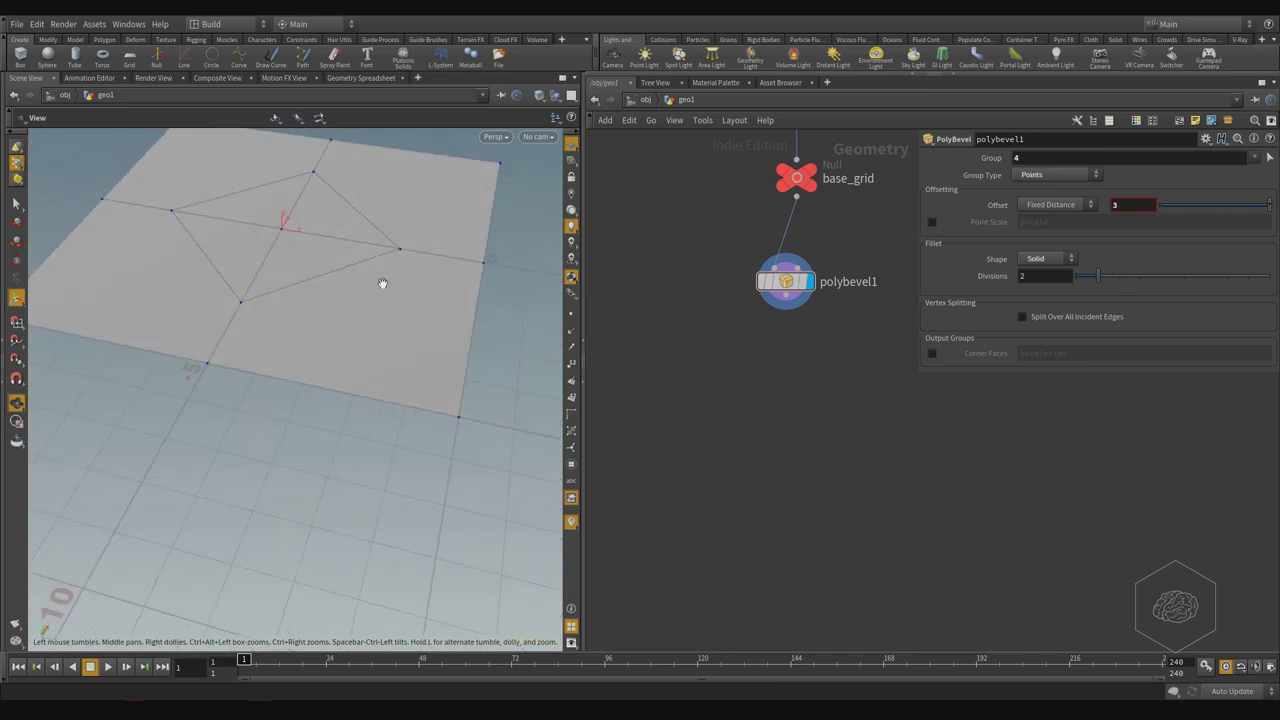
pyautogui.moveTo(349, 289); pyautogui.dragTo(283, 406)
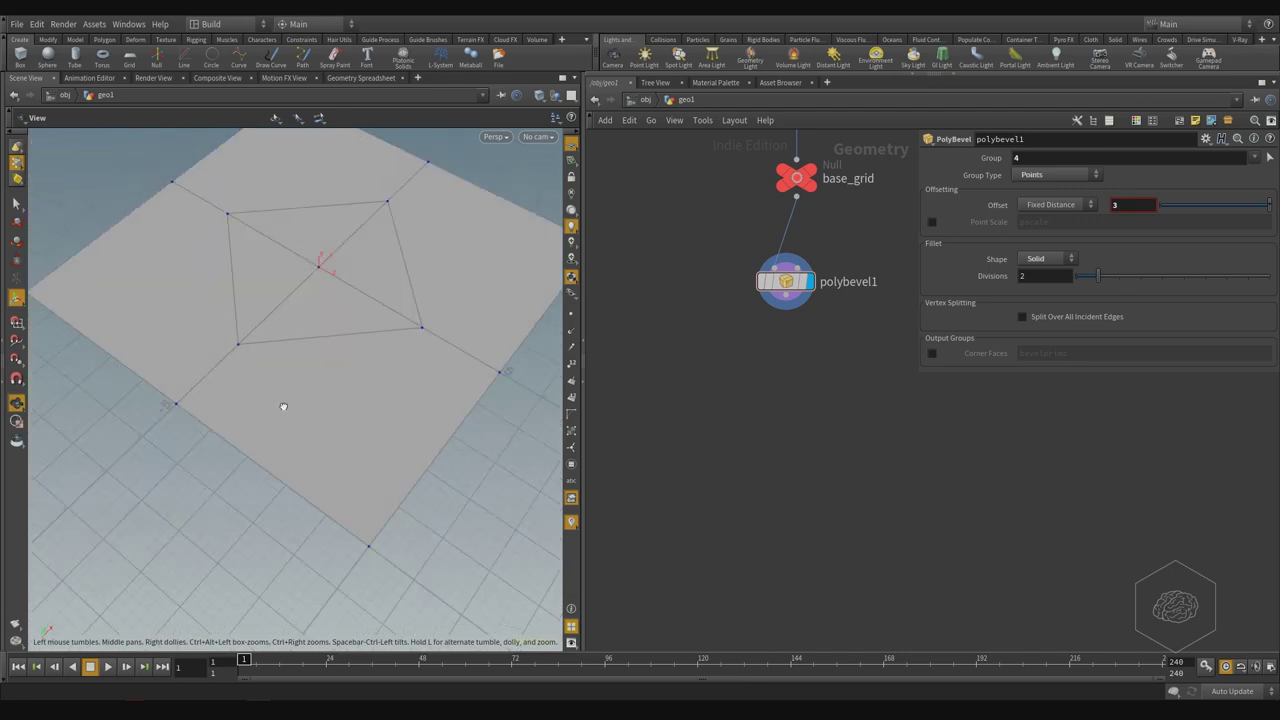
pyautogui.scroll(2, 370, 378)
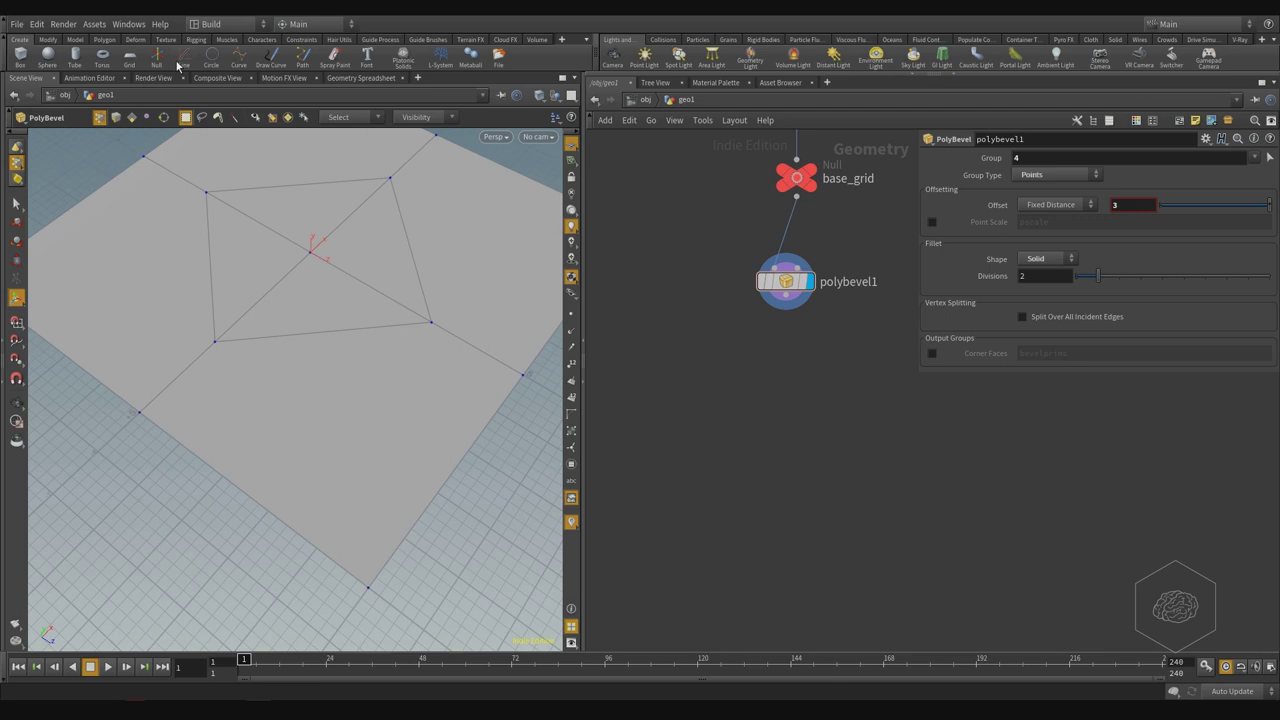
# - Apply Edge Divide with 2 divisions to the bevel edge facing the nearest grid corner, and display points in the viewport
pyautogui.click(105, 40)
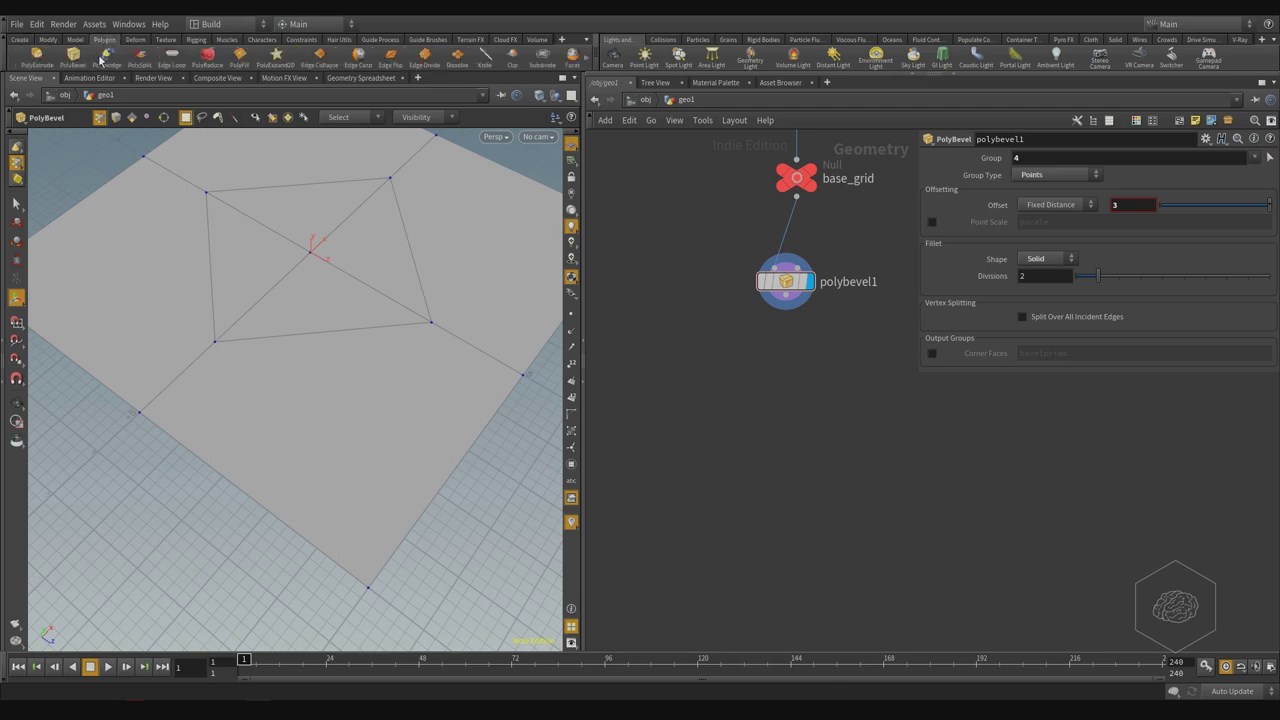
pyautogui.click(73, 55)
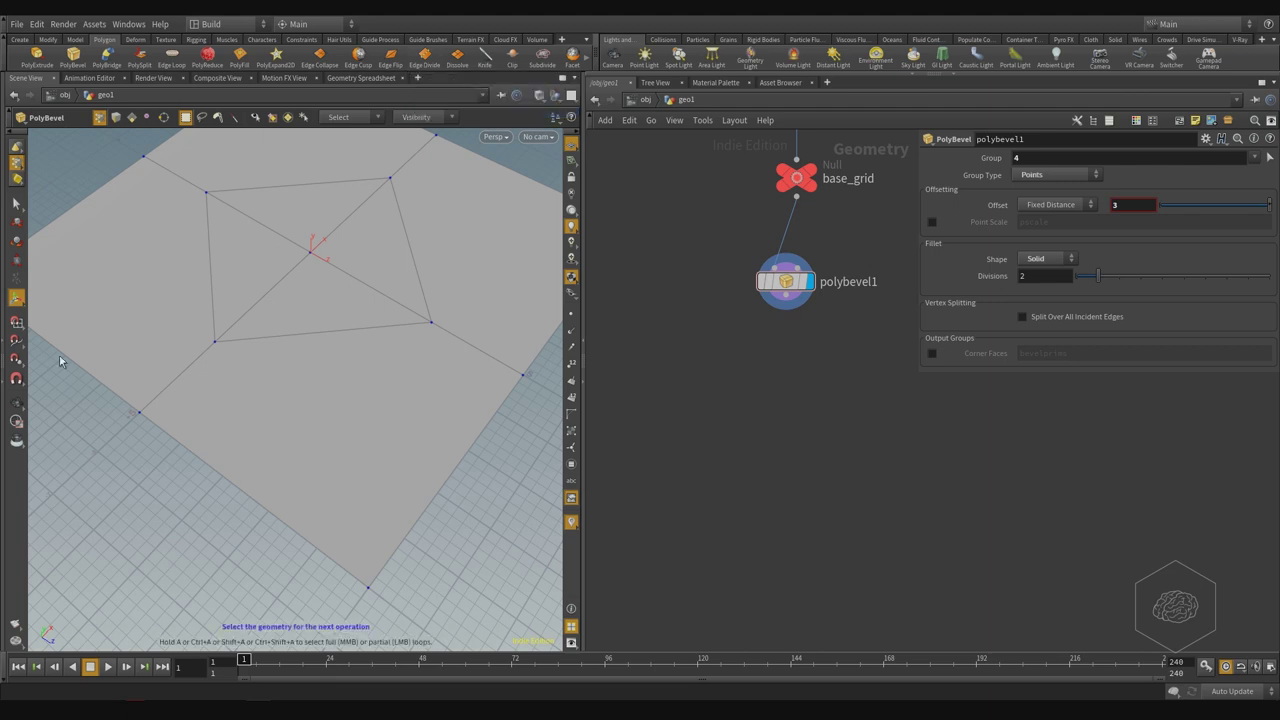
pyautogui.rightClick(19, 165)
pyautogui.click(72, 181)
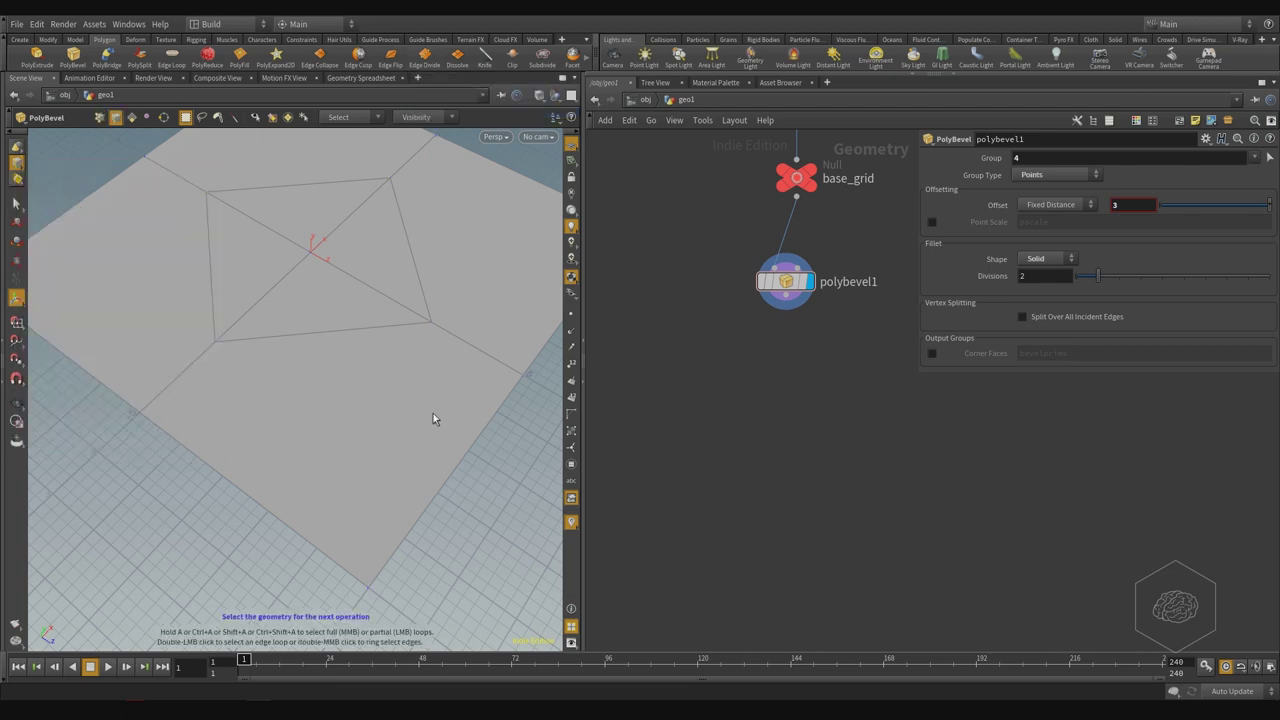
pyautogui.click(335, 333)
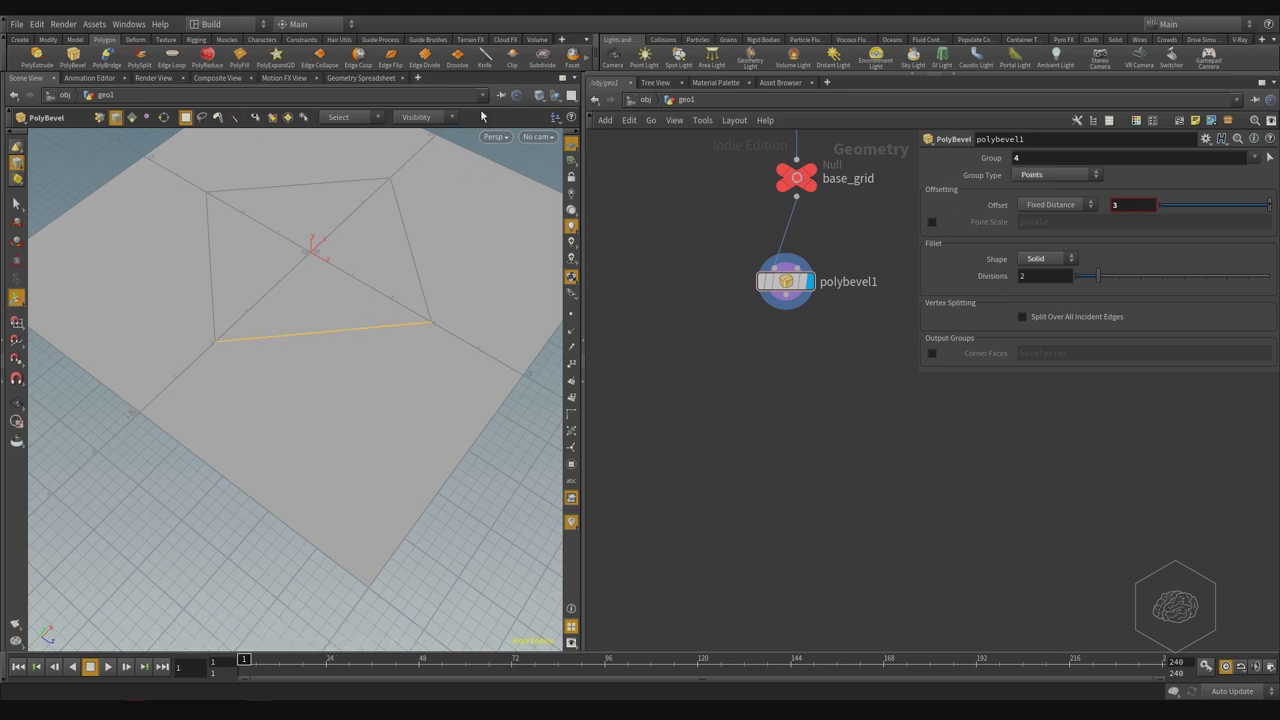
pyautogui.click(436, 64)
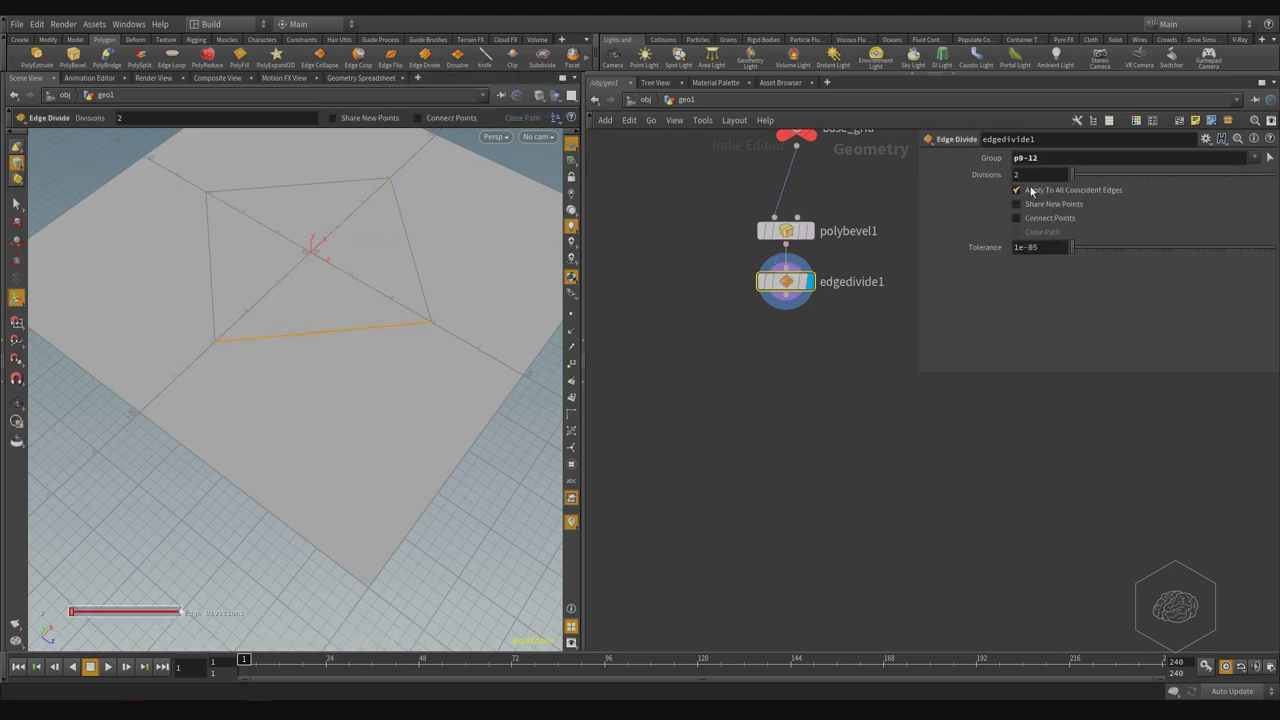
pyautogui.click(571, 313)
# - Use PolySplit with point snapping to cut from the divided edge's midpoint to the nearest grid corner
pyautogui.press('Tab')
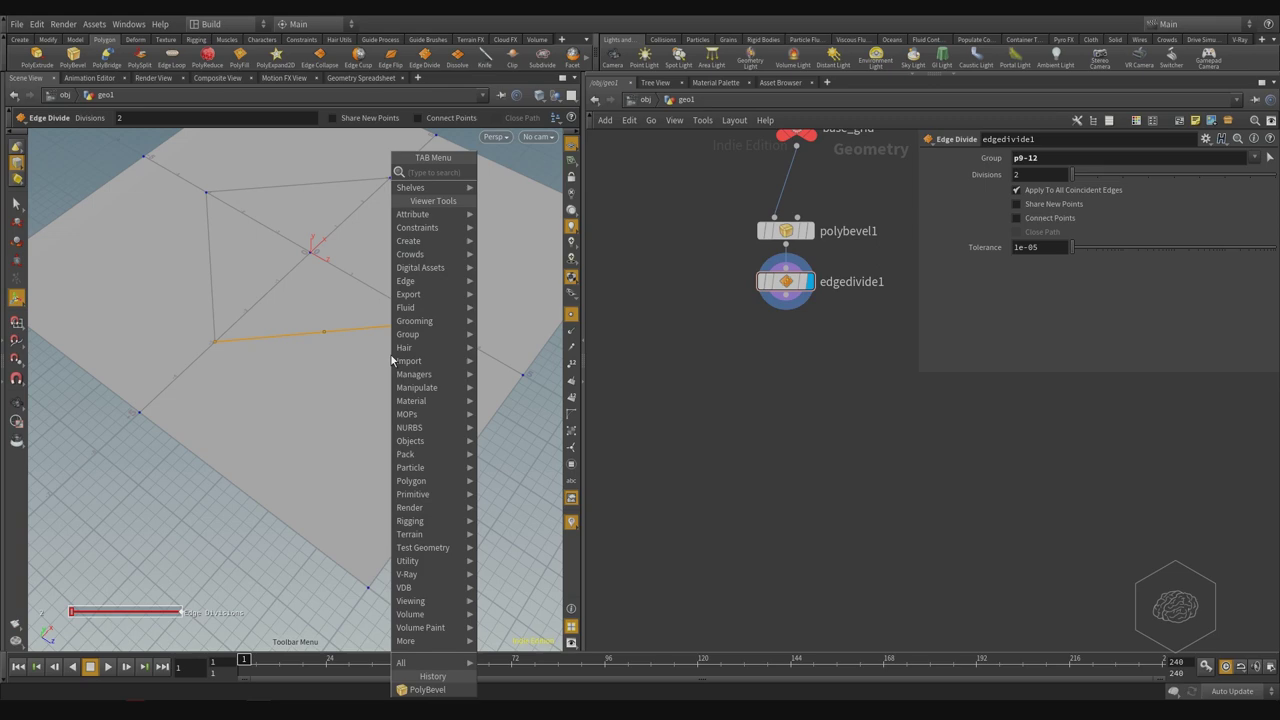
pyautogui.write('polyspli')
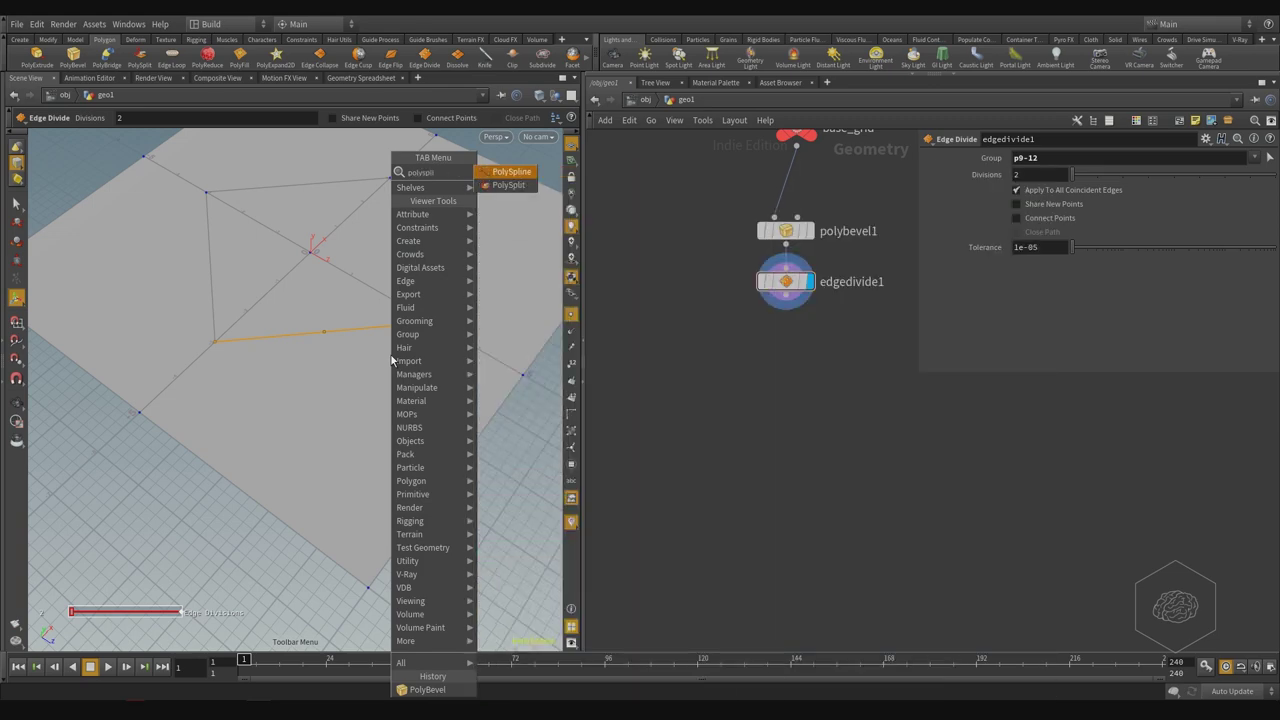
pyautogui.write('t')
pyautogui.press('Return')
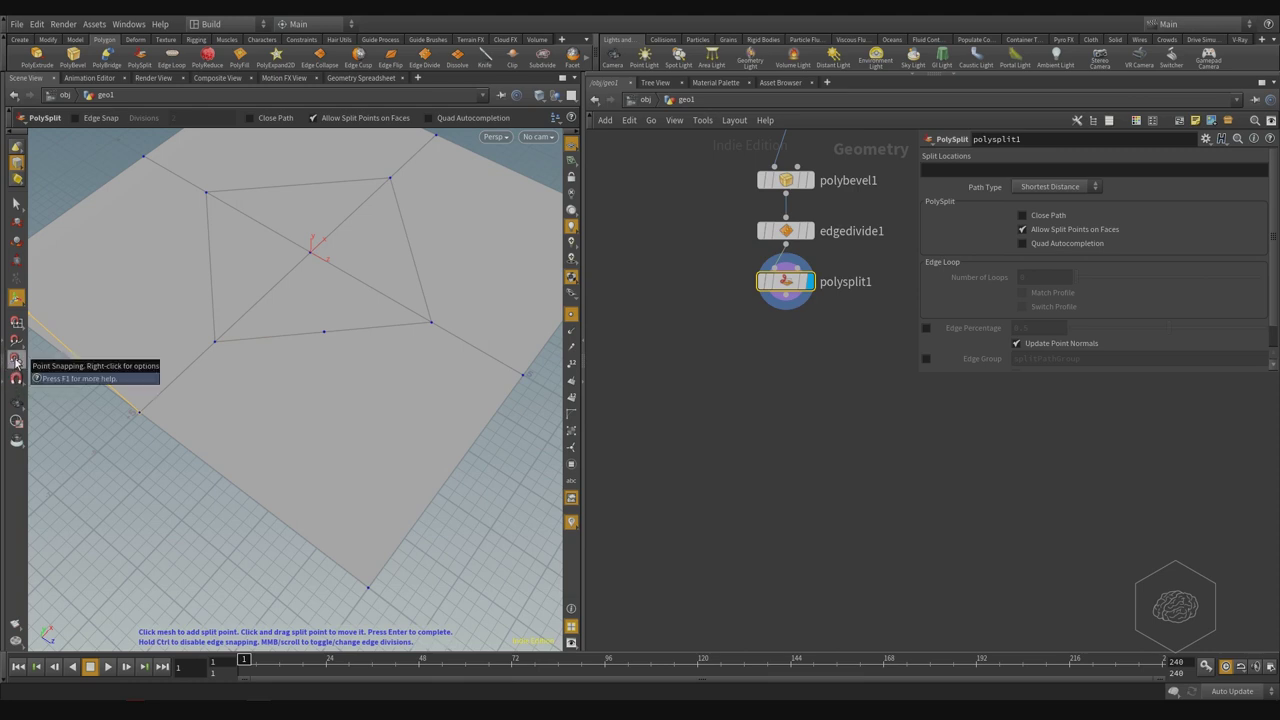
pyautogui.click(15, 360)
pyautogui.click(324, 332)
pyautogui.click(368, 590)
pyautogui.press('Return')
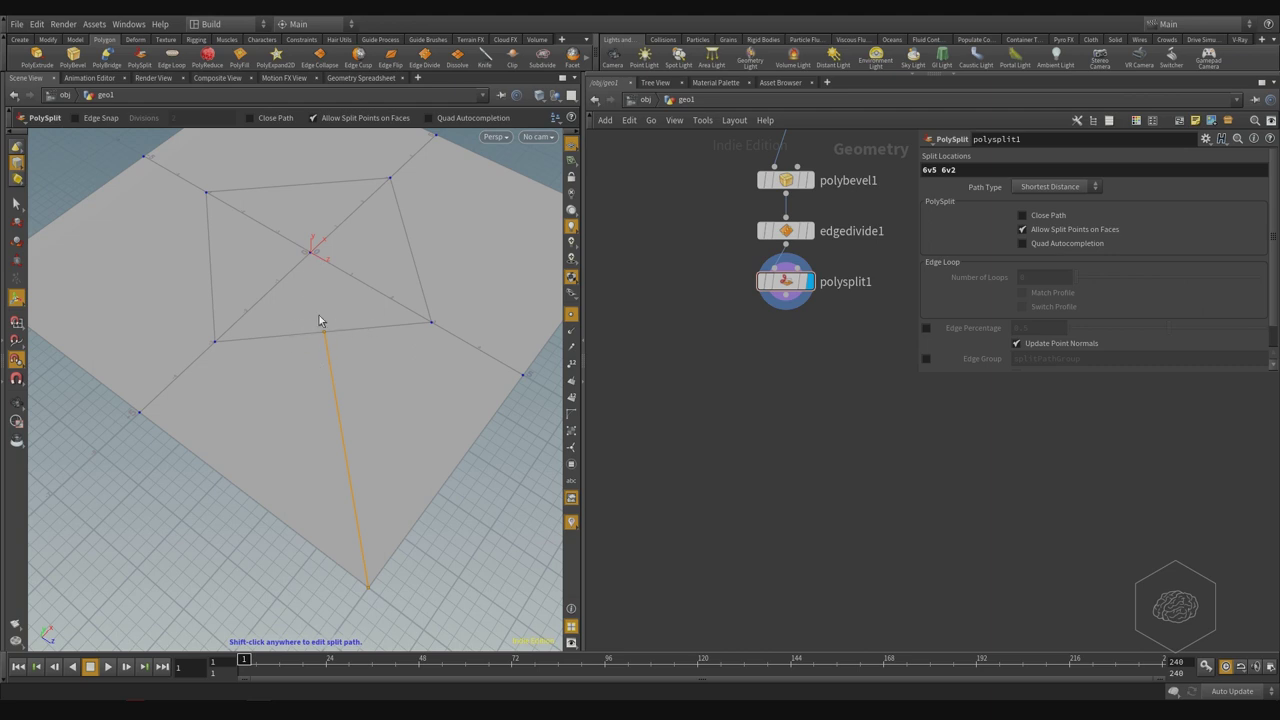
# - Start a second PolySplit at an adjacent grid corner and try multi-snapping for it
pyautogui.press('space')
pyautogui.moveTo(231, 249); pyautogui.dragTo(377, 286)
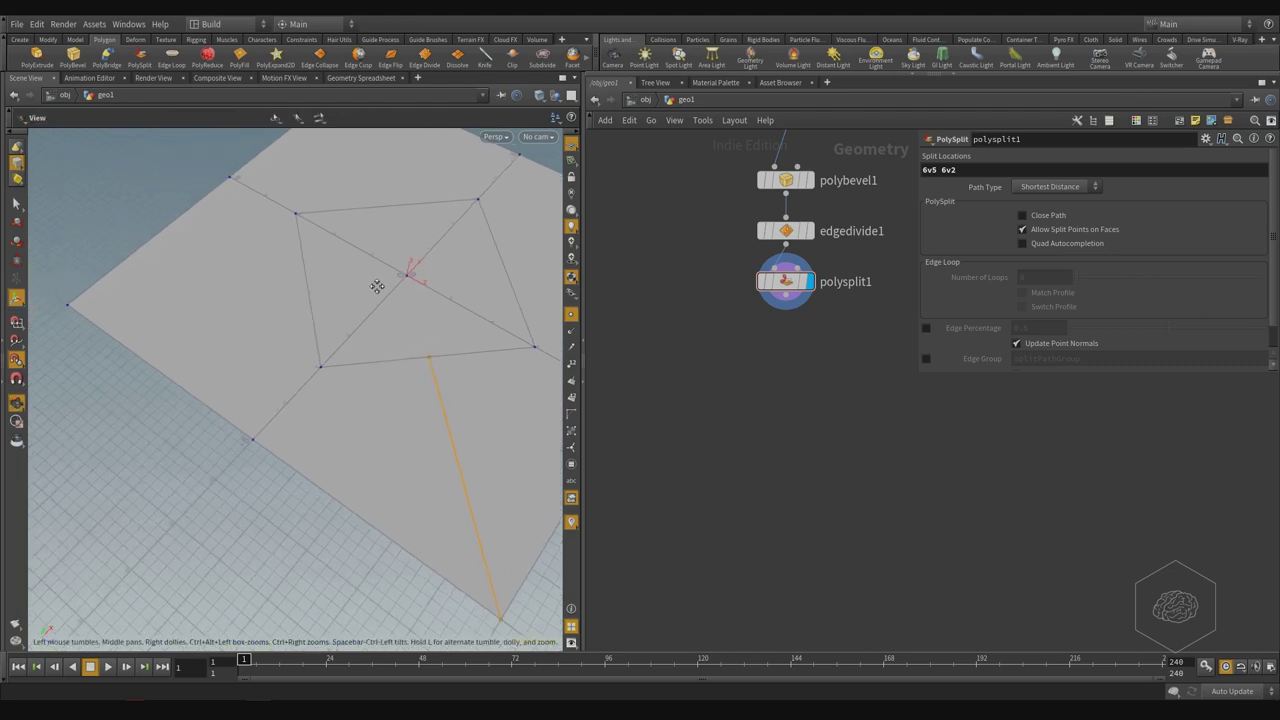
pyautogui.moveTo(232, 304); pyautogui.dragTo(251, 329)
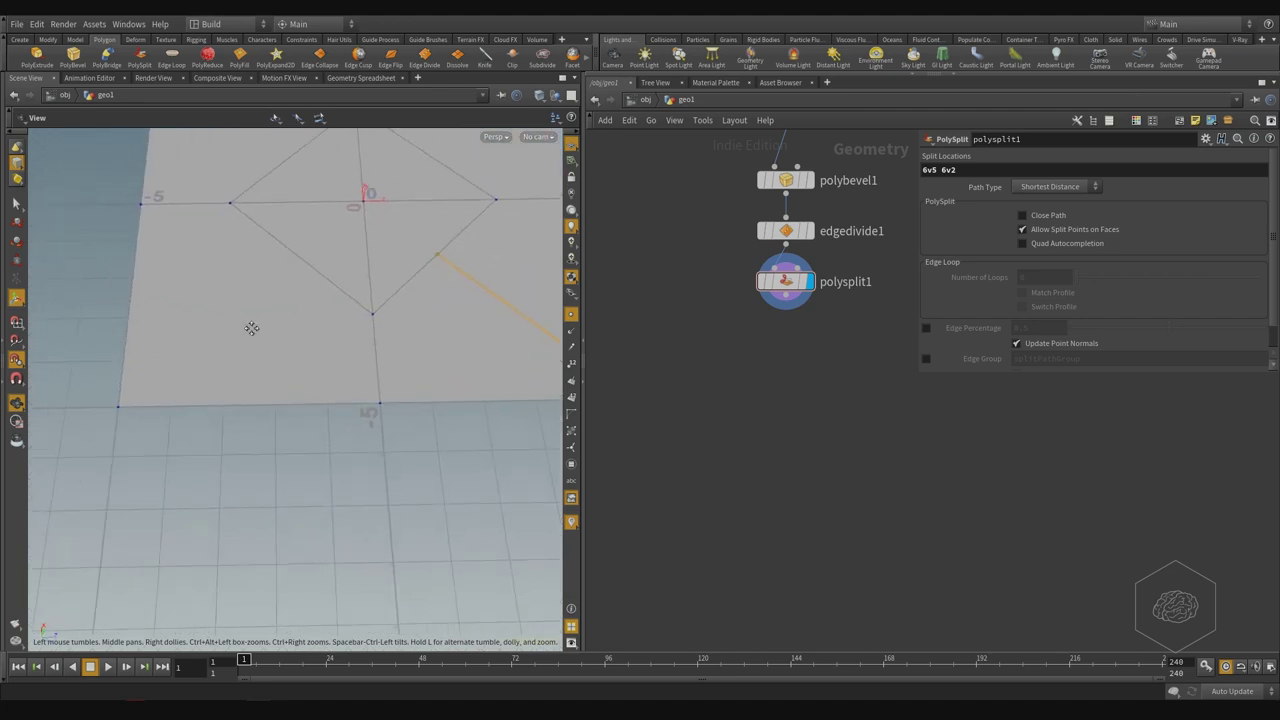
pyautogui.moveTo(251, 329); pyautogui.dragTo(328, 320, button='middle')
pyautogui.moveTo(347, 317); pyautogui.dragTo(360, 300)
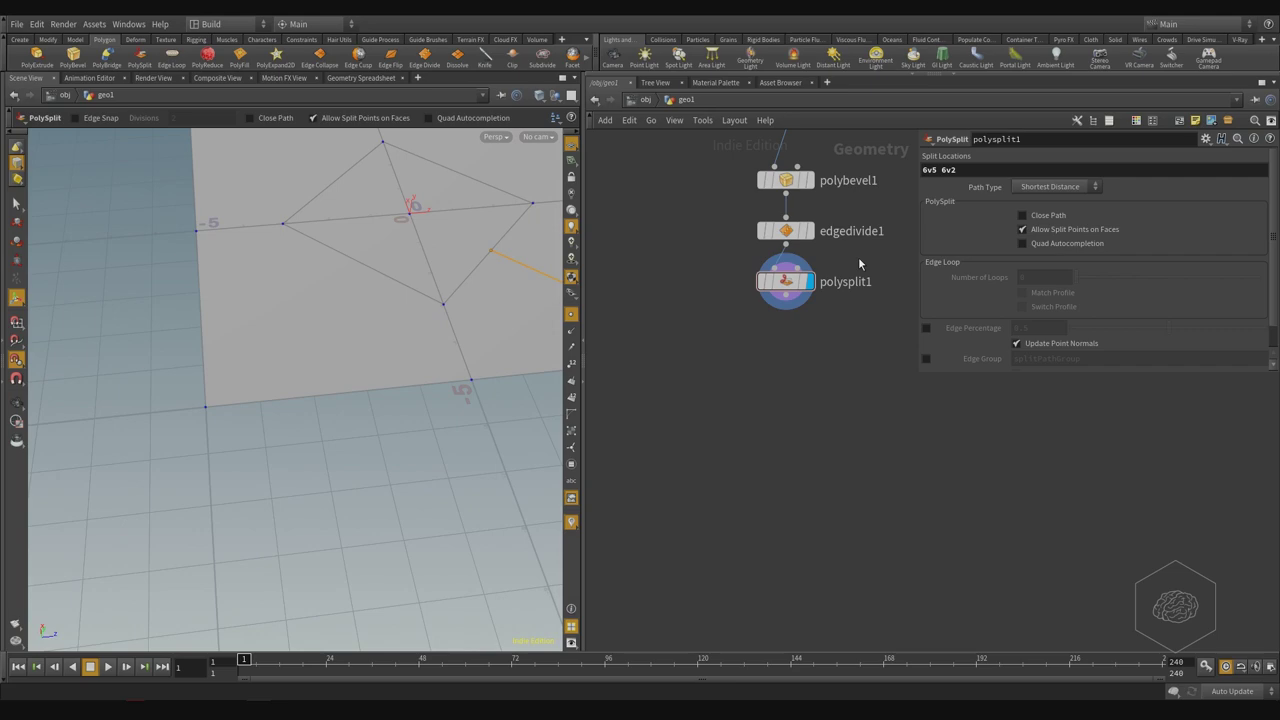
pyautogui.press('Tab')
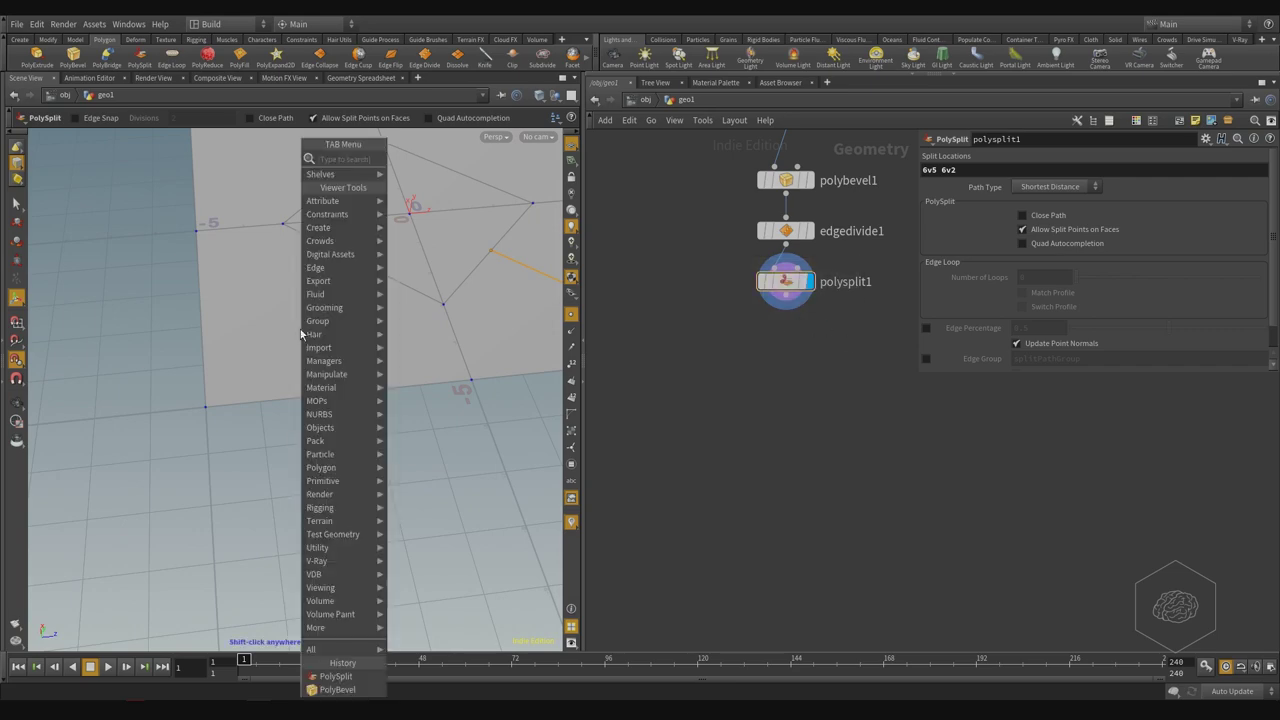
pyautogui.write('polysplit')
pyautogui.press('Return')
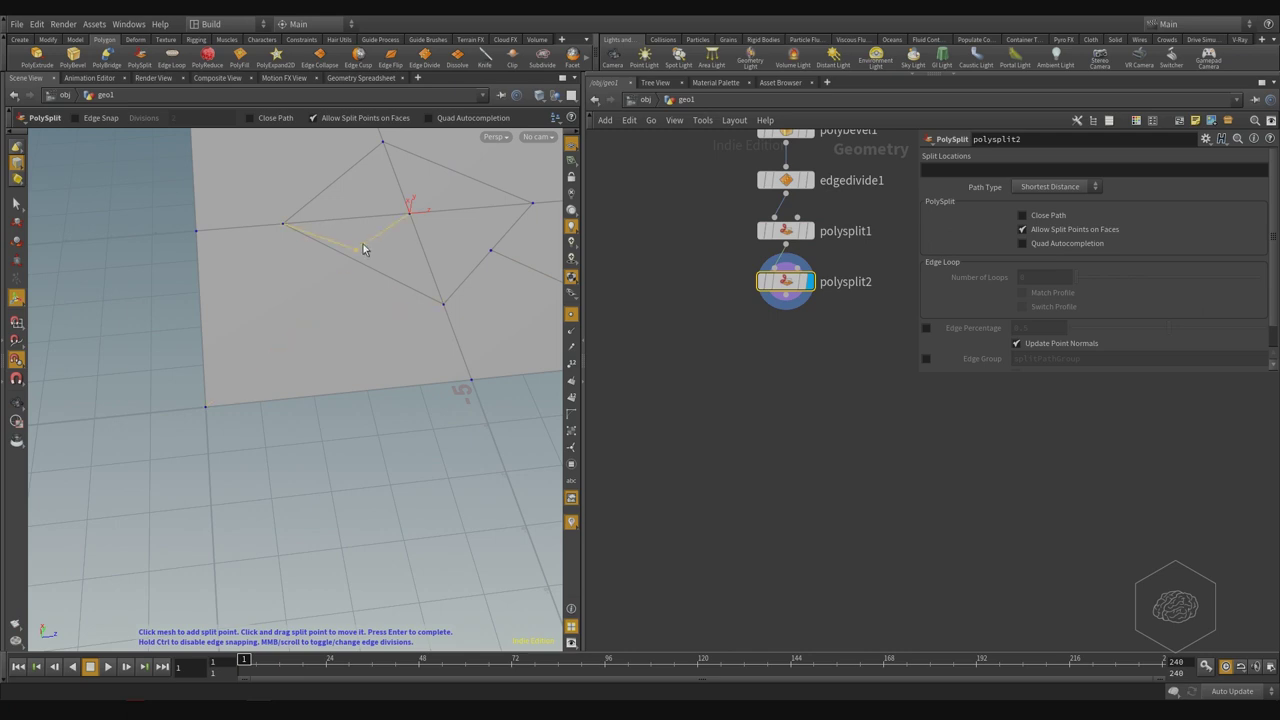
pyautogui.click(204, 407)
pyautogui.rightClick(22, 385)
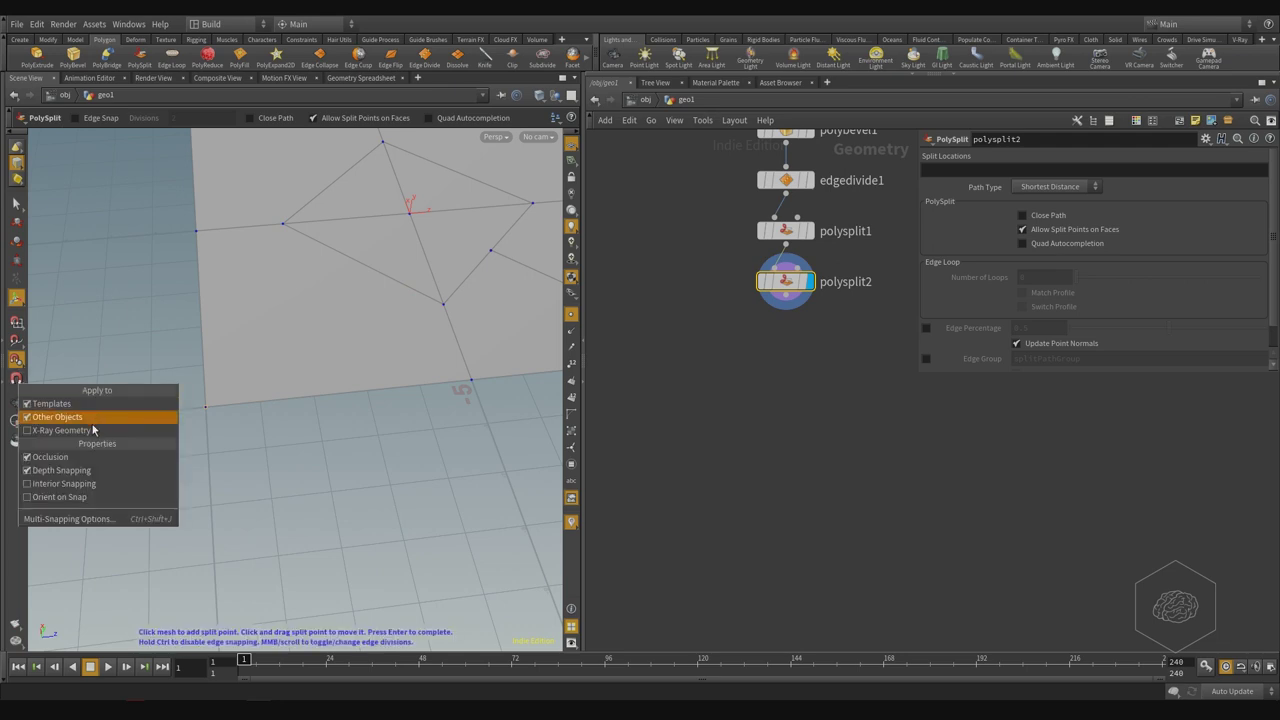
pyautogui.click(18, 380)
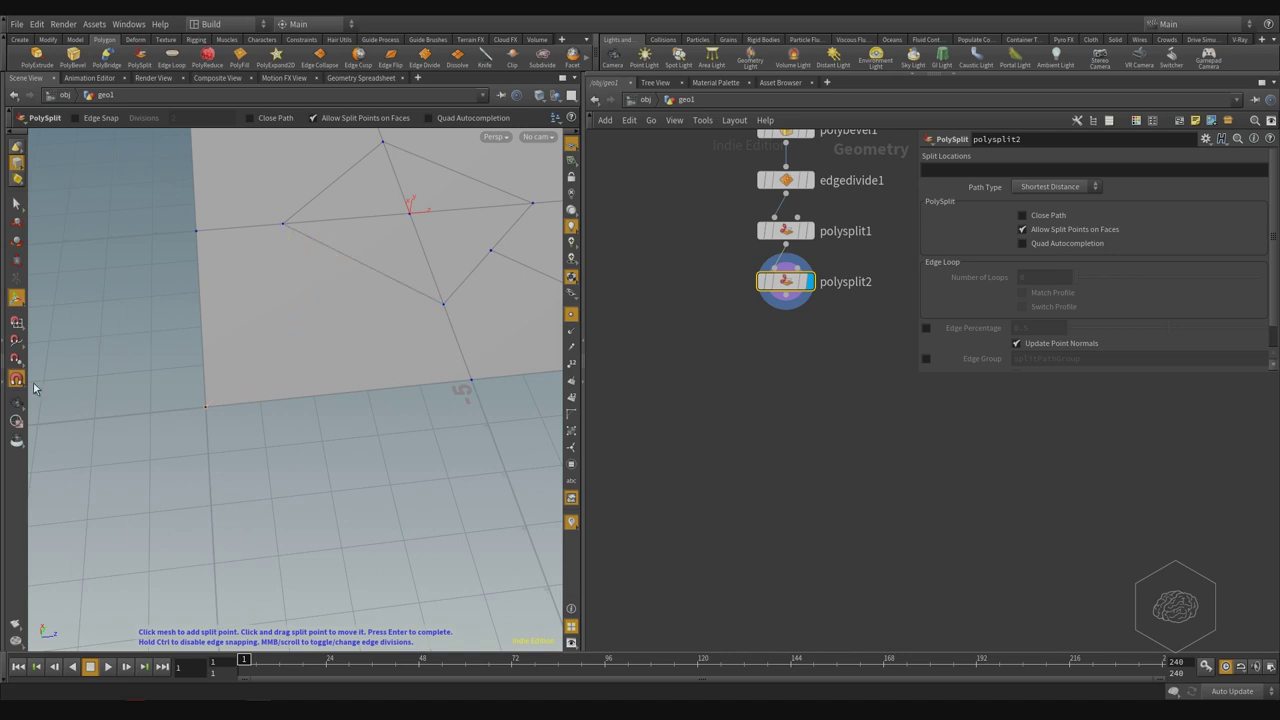
# - Return to point snapping and split from the adjacent grid corner straight to the grid's centre point
pyautogui.click(16, 359)
pyautogui.click(205, 406)
pyautogui.click(409, 217)
pyautogui.press('Return')
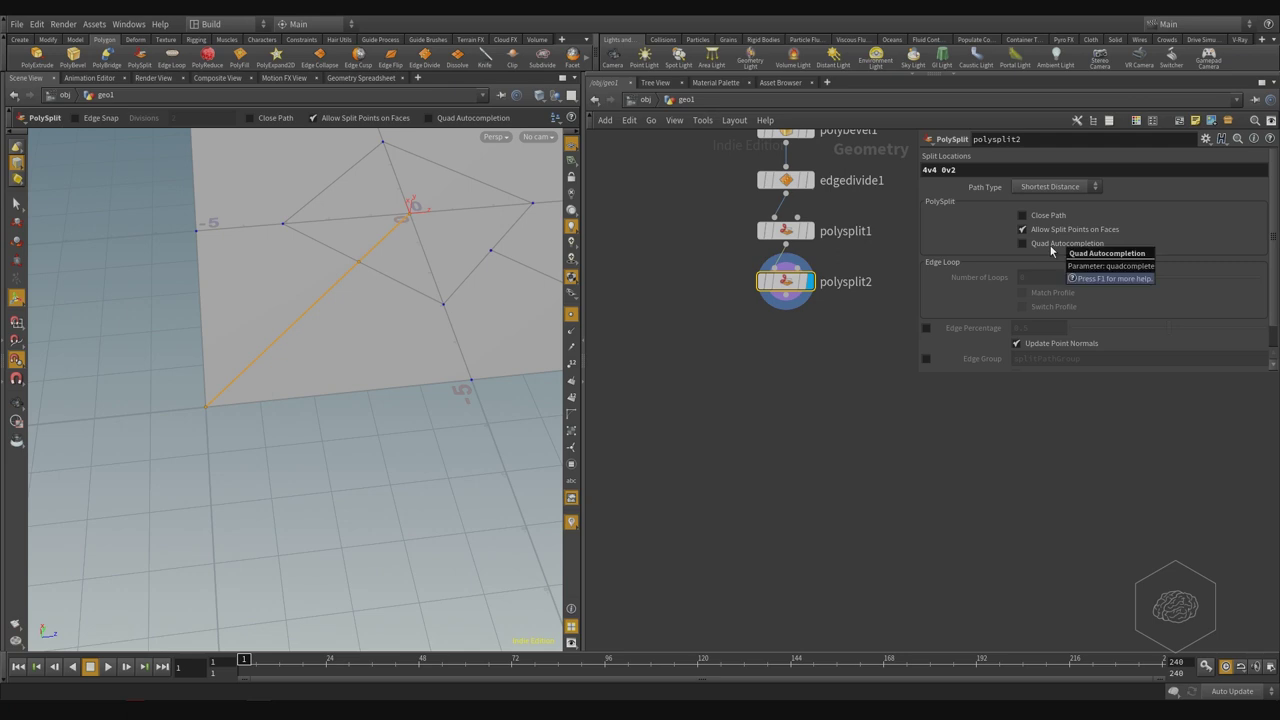
# - Enable Quad Autocompletion on the second PolySplit and undo the last selection change
pyautogui.click(1051, 248)
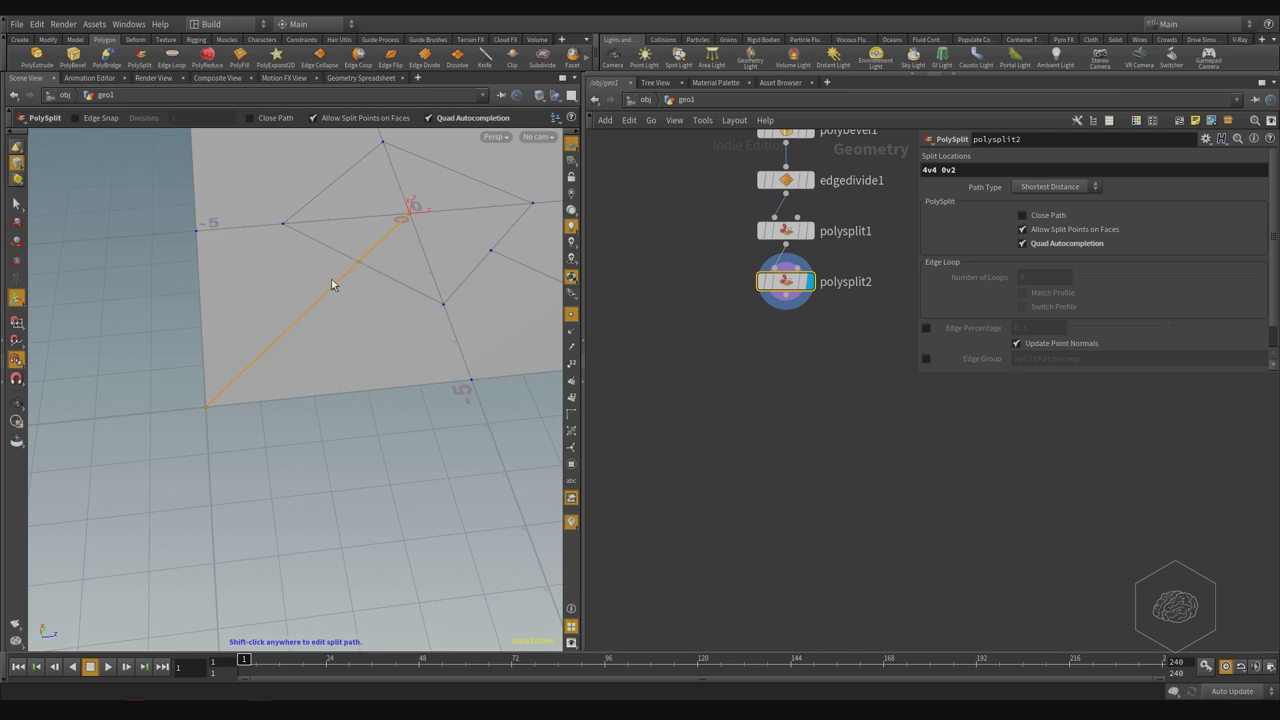
pyautogui.rightClick(364, 464)
pyautogui.press('Escape')
pyautogui.rightClick(341, 453)
pyautogui.press('Escape')
pyautogui.hotkey('ctrl', 'z')
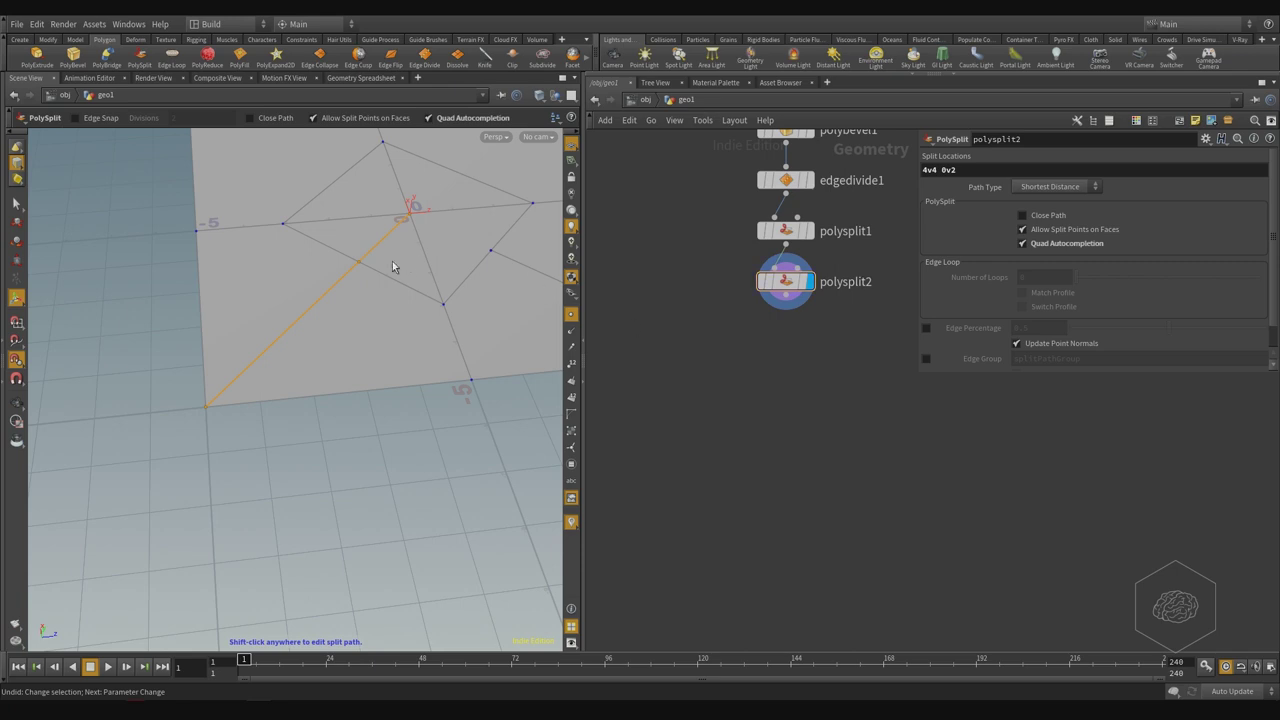
# - Delete the second PolySplit node
pyautogui.keyDown('alt'); pyautogui.moveTo(330, 256); pyautogui.dragTo(280, 298, button='middle'); pyautogui.keyUp('alt')
pyautogui.moveTo(868, 250); pyautogui.dragTo(775, 315)
pyautogui.press('Delete')
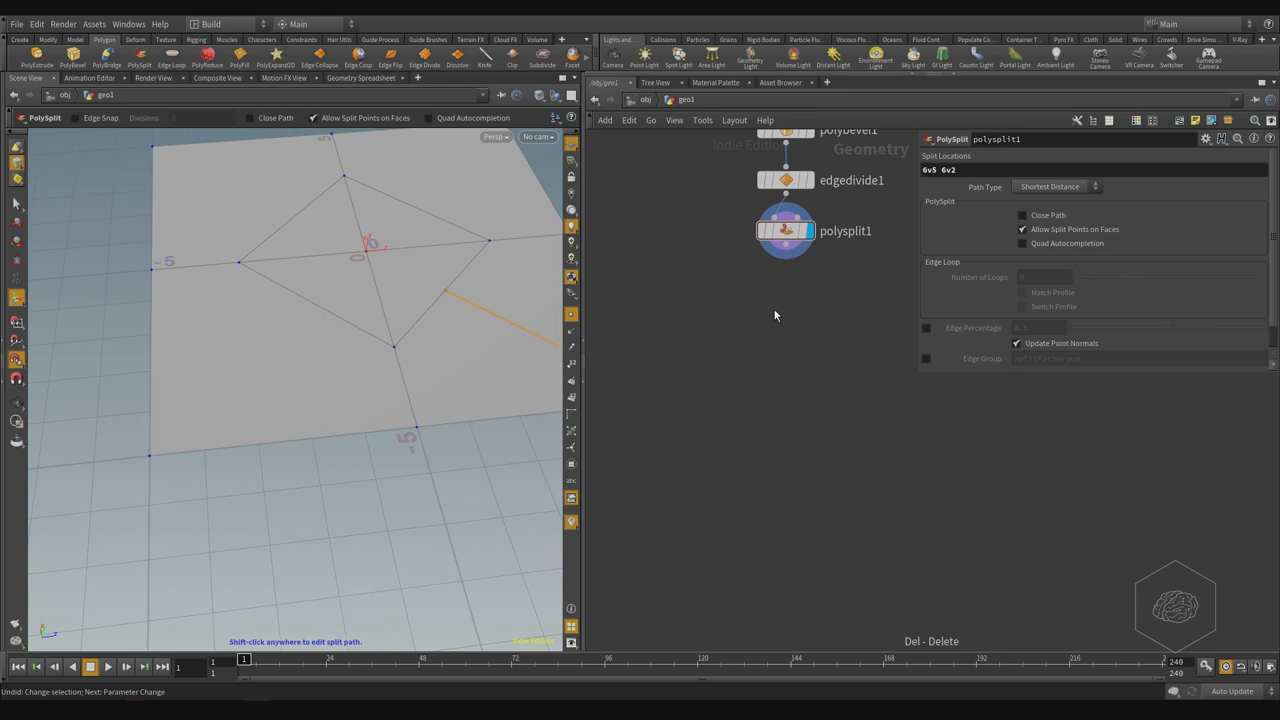
# - Add a second Edge Divide with 2 divisions on the next undivided bevel edge, ahead of the PolySplit
pyautogui.moveTo(776, 272); pyautogui.dragTo(751, 366, button='middle')
pyautogui.moveTo(868, 258); pyautogui.dragTo(658, 389)
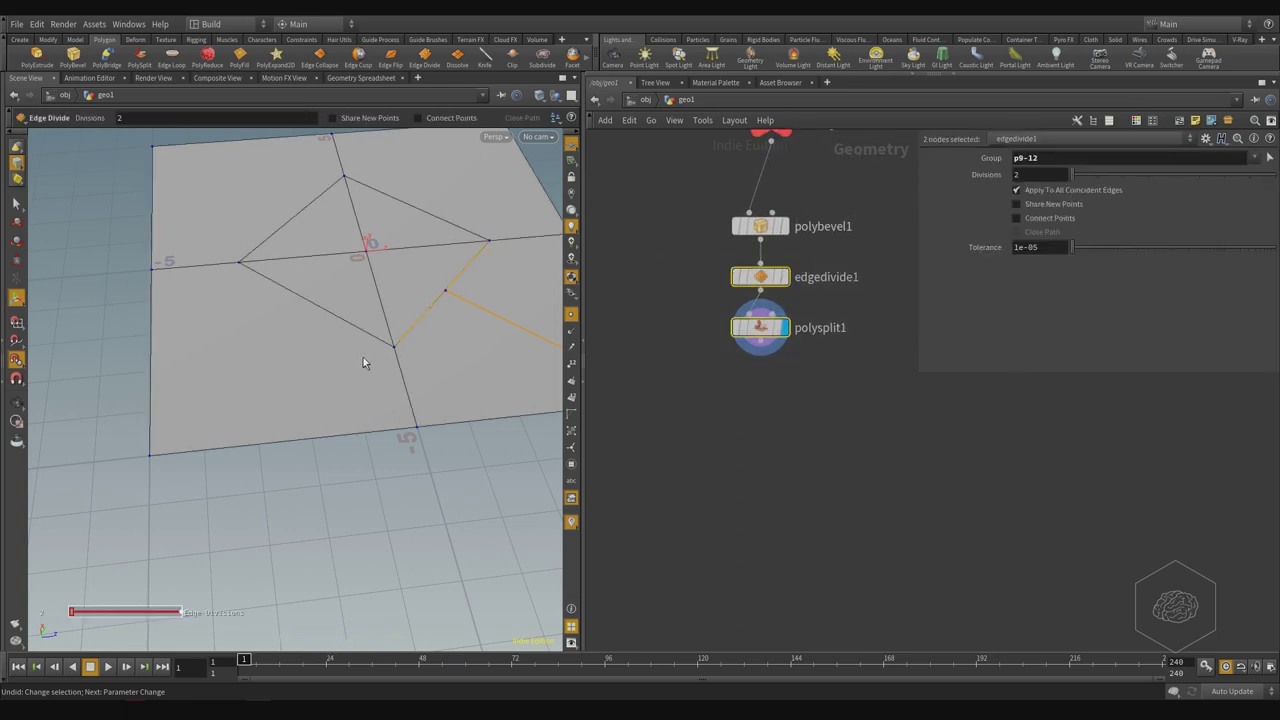
pyautogui.moveTo(321, 324); pyautogui.dragTo(294, 346)
pyautogui.press('s')
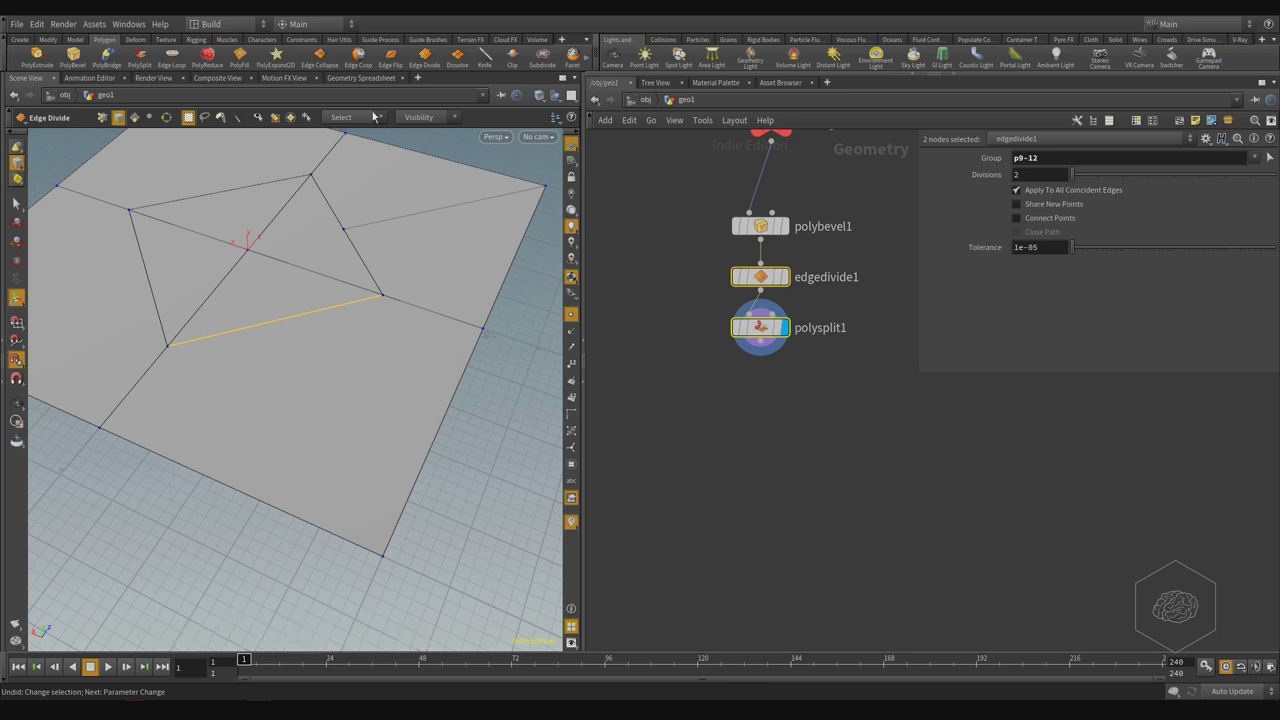
pyautogui.click(424, 55)
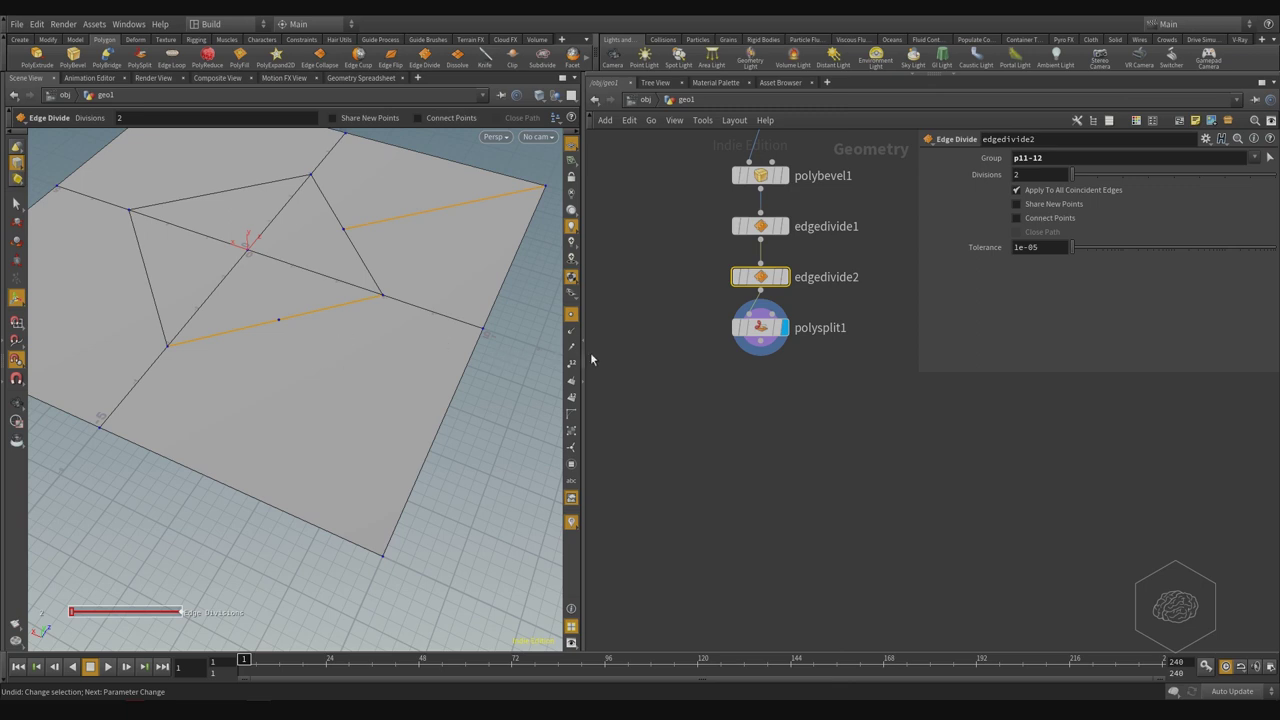
# - Divide the third bevel edge in two with another Edge Divide
pyautogui.keyDown('alt'); pyautogui.moveTo(198, 352); pyautogui.dragTo(380, 368); pyautogui.keyUp('alt')
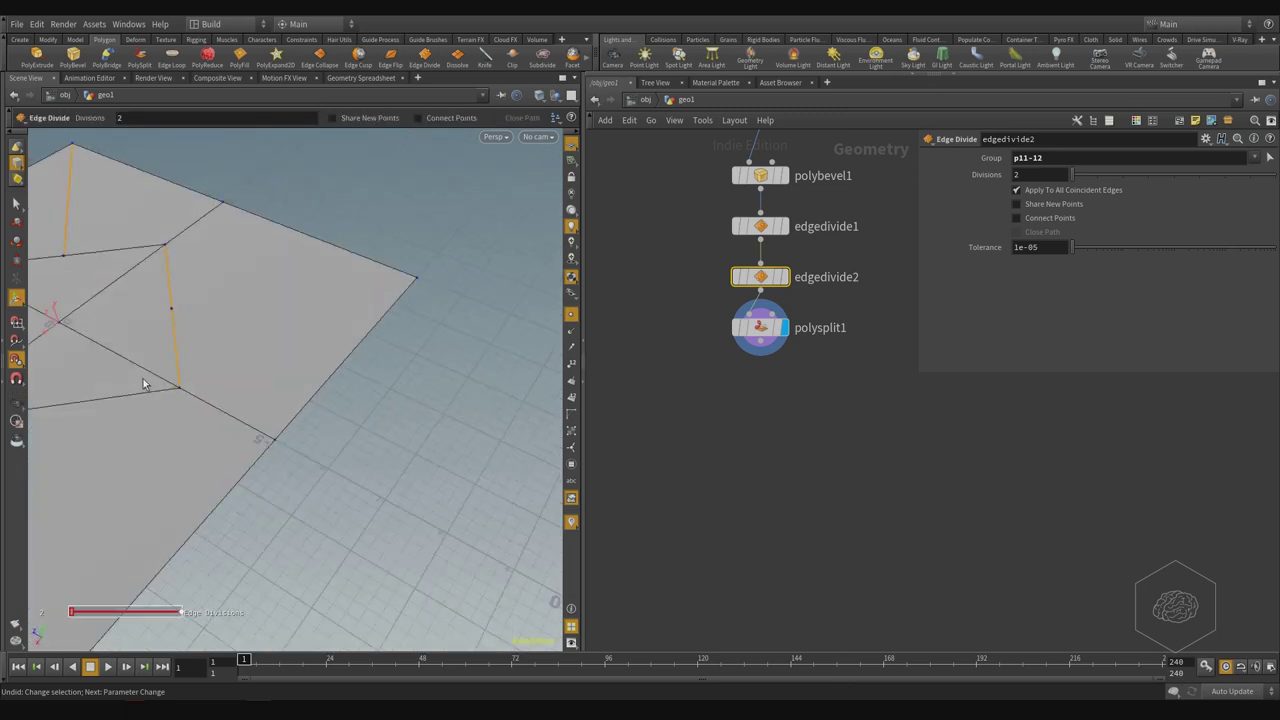
pyautogui.press('s')
pyautogui.click(136, 394)
pyautogui.moveTo(229, 291); pyautogui.dragTo(411, 172)
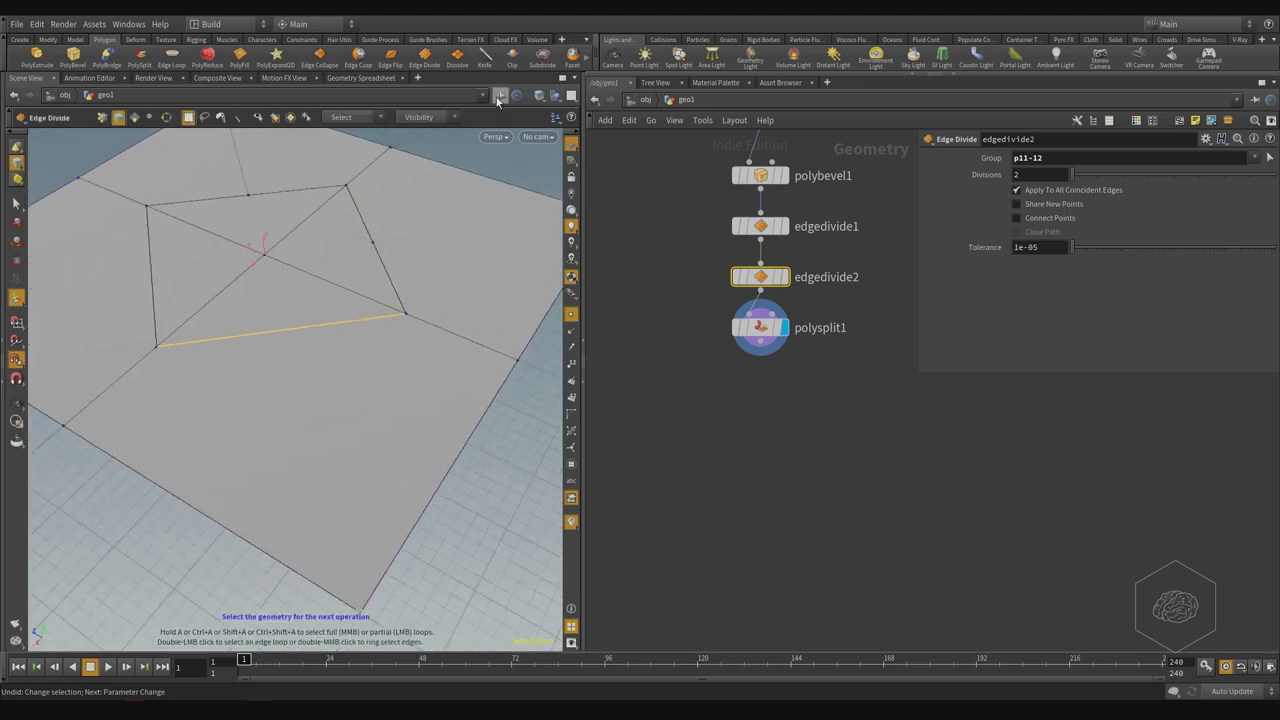
pyautogui.press('Return')
# - Divide the last undivided bevel edge into 2 divisions with a fourth Edge Divide
pyautogui.keyDown('alt'); pyautogui.moveTo(223, 409); pyautogui.dragTo(377, 485); pyautogui.keyUp('alt')
pyautogui.press('s')
pyautogui.click(235, 377)
pyautogui.press('Return')
pyautogui.moveTo(435, 267); pyautogui.dragTo(314, 317)
# - Append a new PolySplit after polysplit1 and split from the adjacent grid corner to the midpoint of the facing bevel edge
pyautogui.moveTo(780, 310)
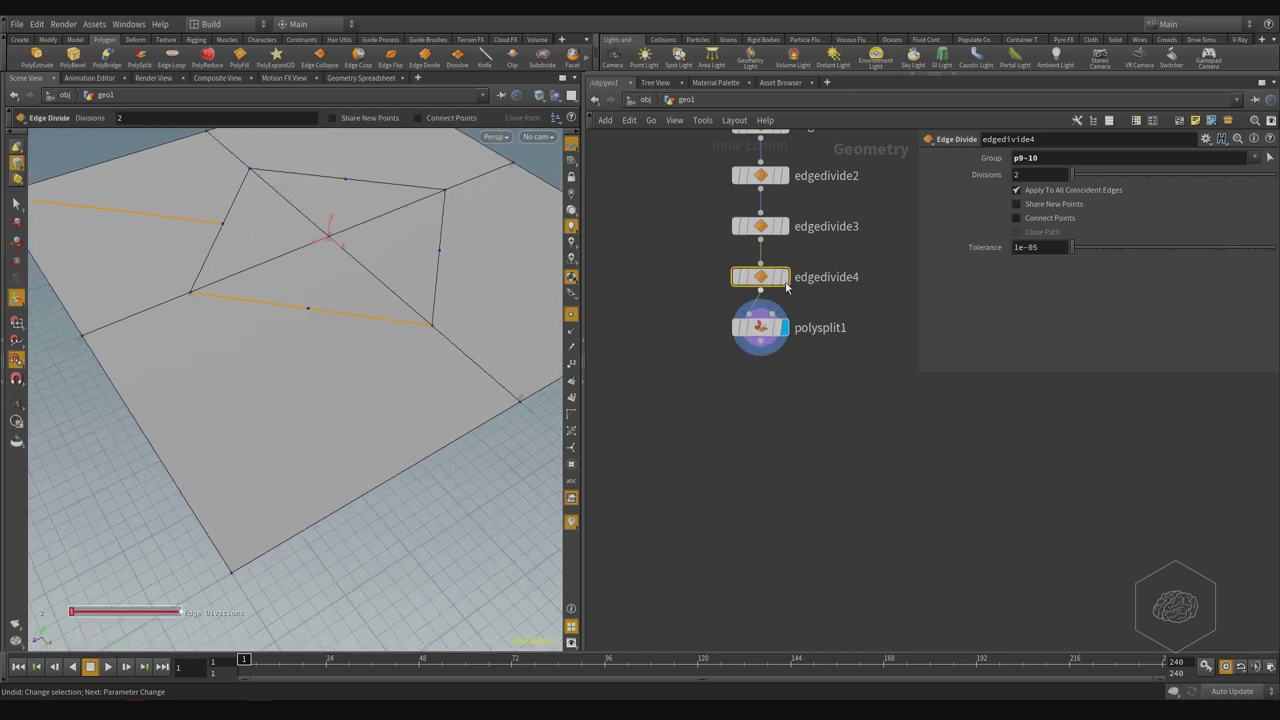
pyautogui.moveTo(878, 271); pyautogui.dragTo(848, 380, button='middle')
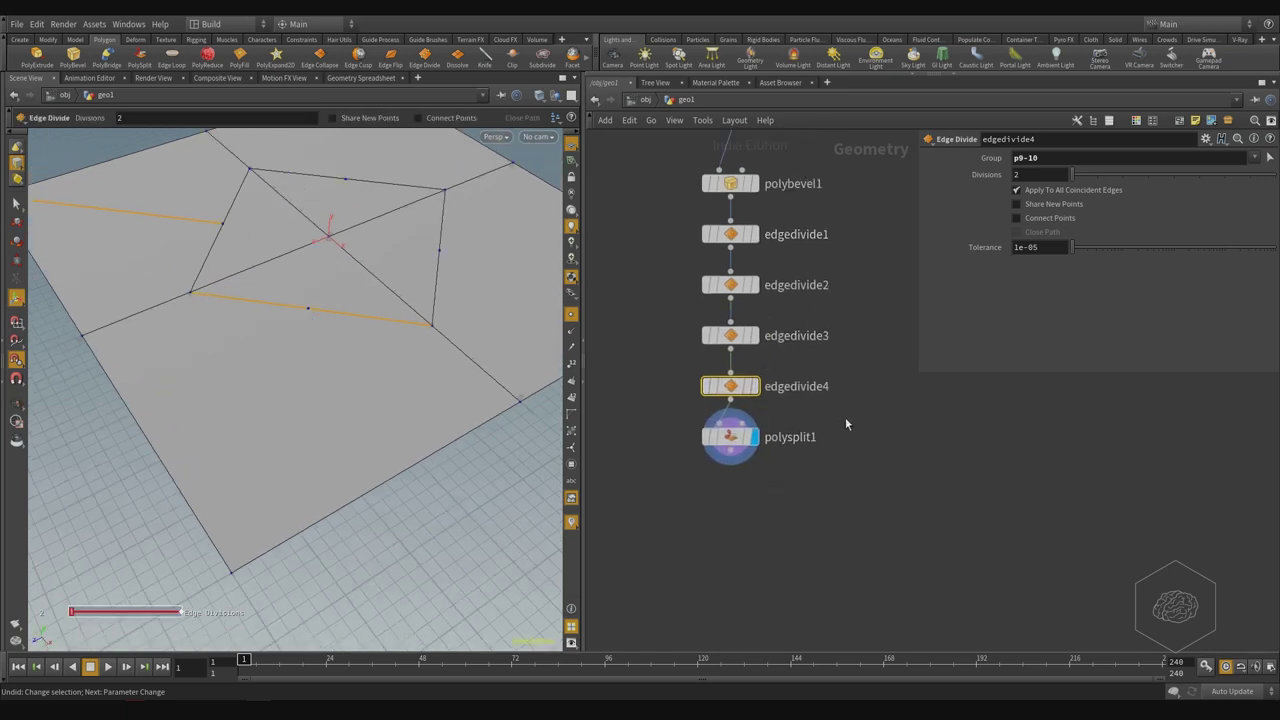
pyautogui.click(735, 437)
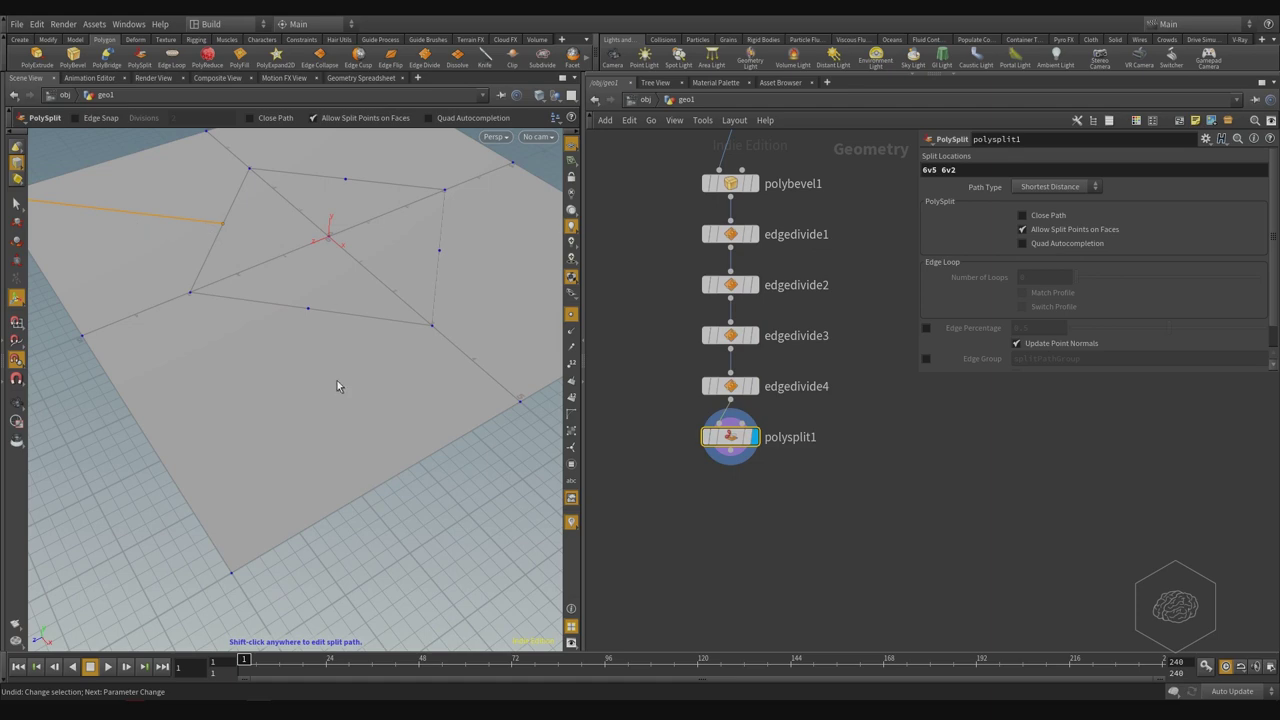
pyautogui.press('Tab')
pyautogui.write('poly')
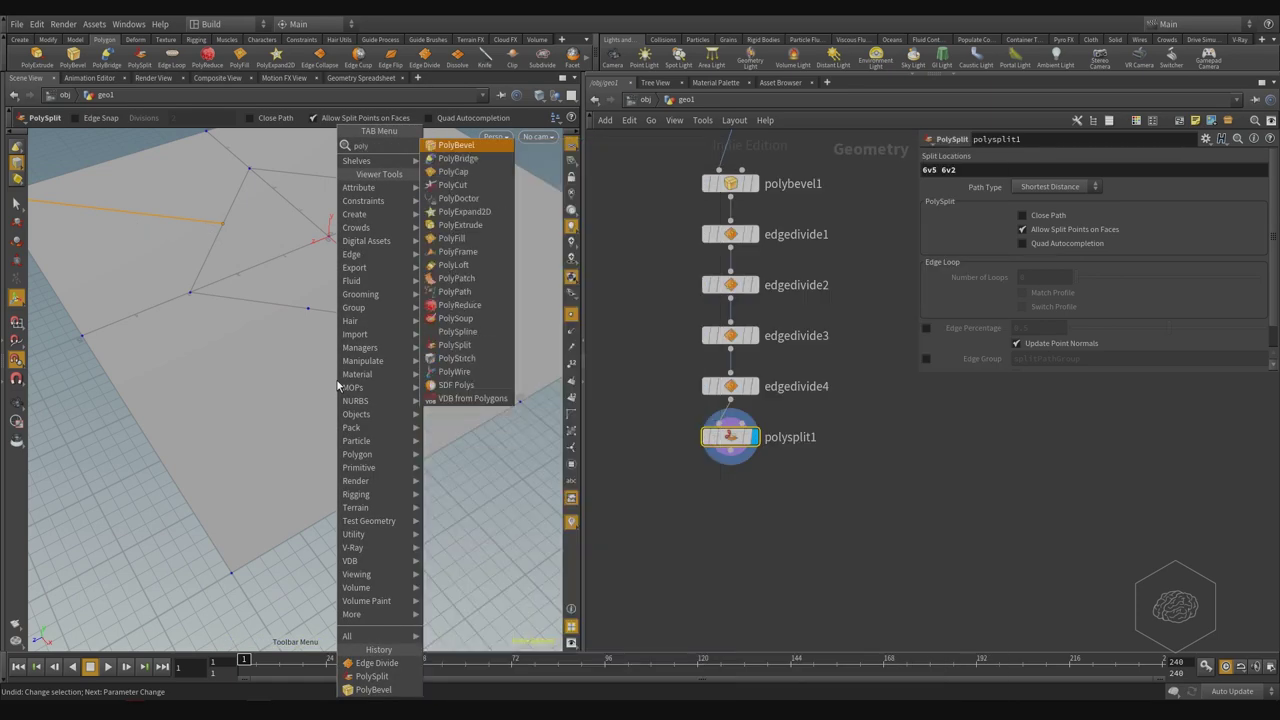
pyautogui.write('split')
pyautogui.press('Return')
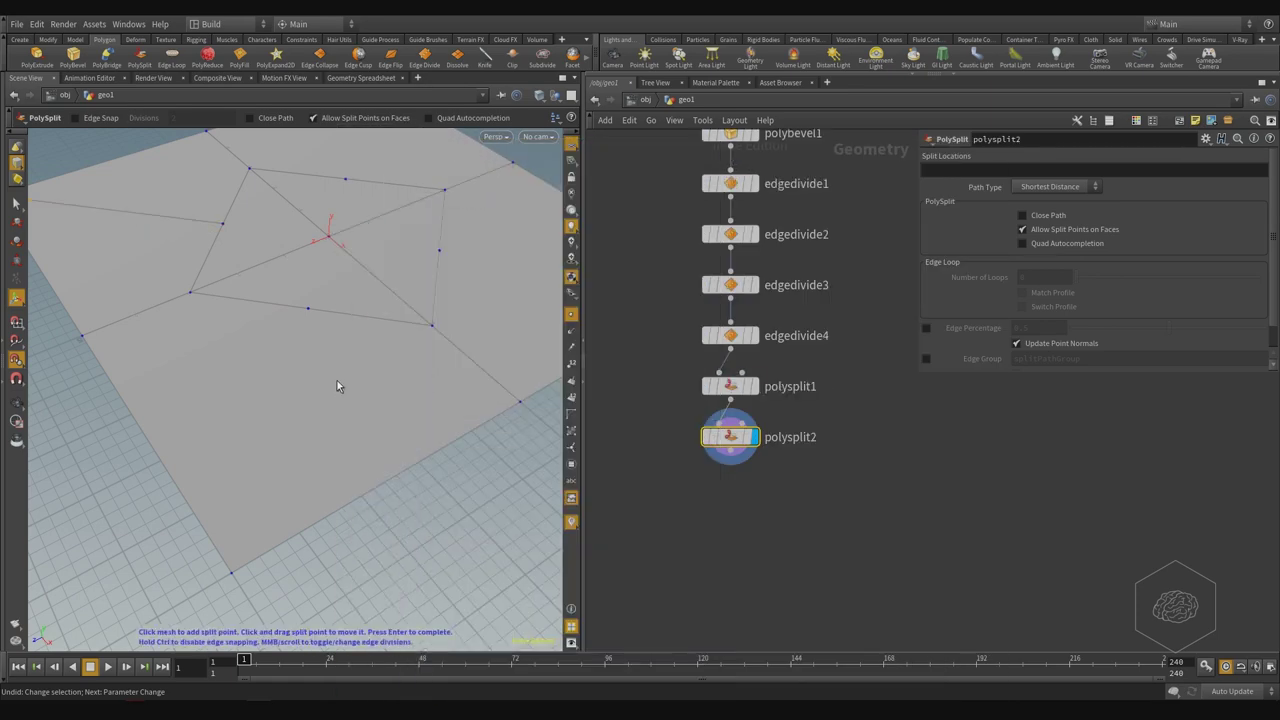
pyautogui.click(231, 576)
pyautogui.click(310, 308)
pyautogui.press('Return')
# - Repeat PolySplit to connect the third grid corner with the midpoint of its facing bevel edge
pyautogui.press('q')
pyautogui.keyDown('alt'); pyautogui.moveTo(506, 294); pyautogui.dragTo(264, 304, button='middle'); pyautogui.keyUp('alt')
pyautogui.press('Return')
pyautogui.click(451, 316)
pyautogui.press('Return')
# - Repeat PolySplit from the remaining grid corner to the midpoint of the last bevel edge
pyautogui.keyDown('alt'); pyautogui.moveTo(378, 211); pyautogui.dragTo(271, 240); pyautogui.keyUp('alt')
pyautogui.keyDown('alt'); pyautogui.moveTo(275, 240); pyautogui.dragTo(74, 239, button='middle'); pyautogui.keyUp('alt')
pyautogui.keyDown('alt'); pyautogui.moveTo(288, 440); pyautogui.dragTo(173, 393, button='middle'); pyautogui.keyUp('alt')
pyautogui.press('q')
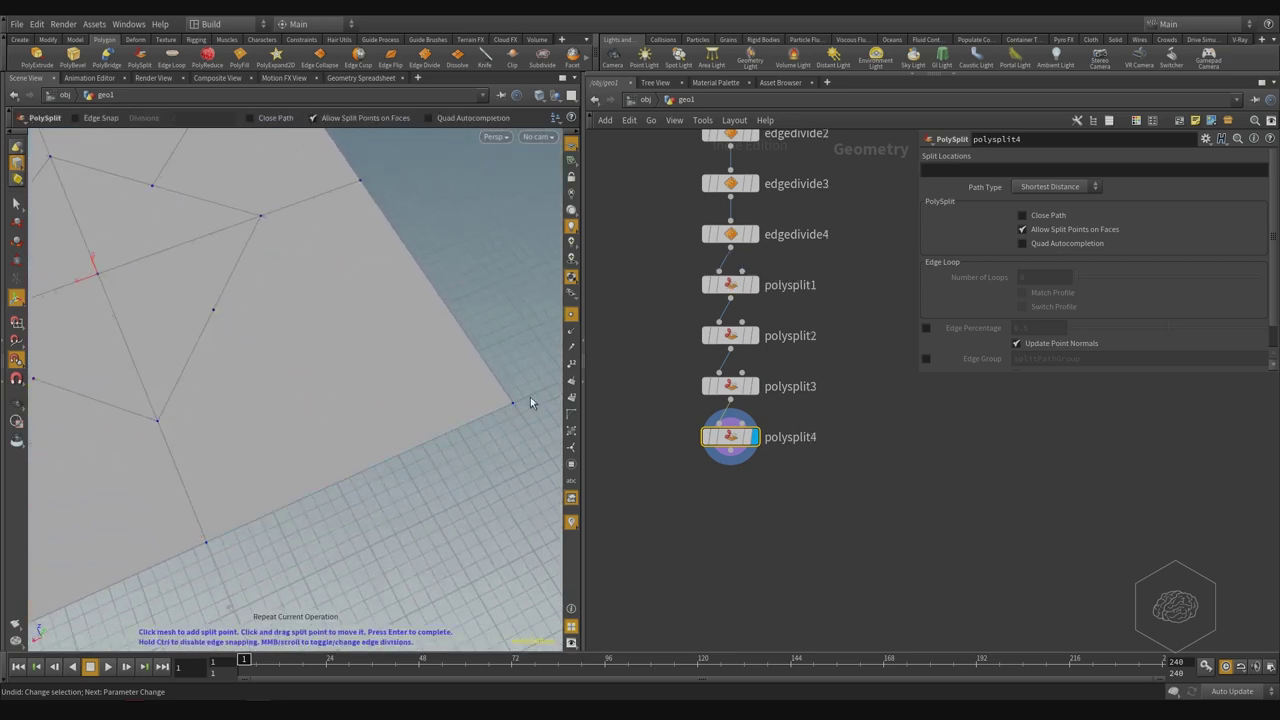
pyautogui.click(513, 404)
pyautogui.click(235, 318)
# - Examine the whole grid and the splits joining its four corners to the bevel edges
pyautogui.keyDown('alt'); pyautogui.moveTo(234, 403); pyautogui.dragTo(413, 370, button='middle'); pyautogui.keyUp('alt')
pyautogui.keyDown('alt'); pyautogui.rightClick(364, 386); pyautogui.keyUp('alt')
pyautogui.click(328, 371)
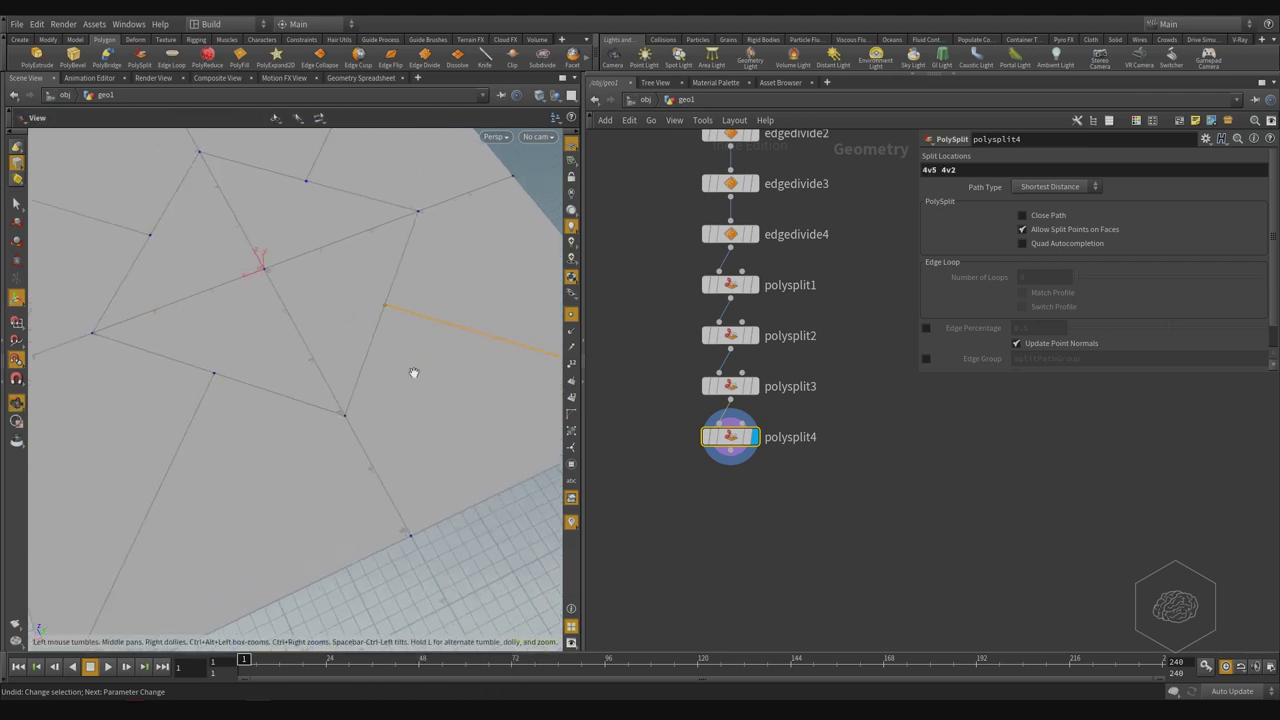
pyautogui.keyDown('alt'); pyautogui.scroll(-5, 404, 367); pyautogui.keyUp('alt')
pyautogui.keyDown('alt'); pyautogui.moveTo(274, 408); pyautogui.dragTo(360, 388); pyautogui.keyUp('alt')
pyautogui.moveTo(219, 403); pyautogui.dragTo(434, 271)
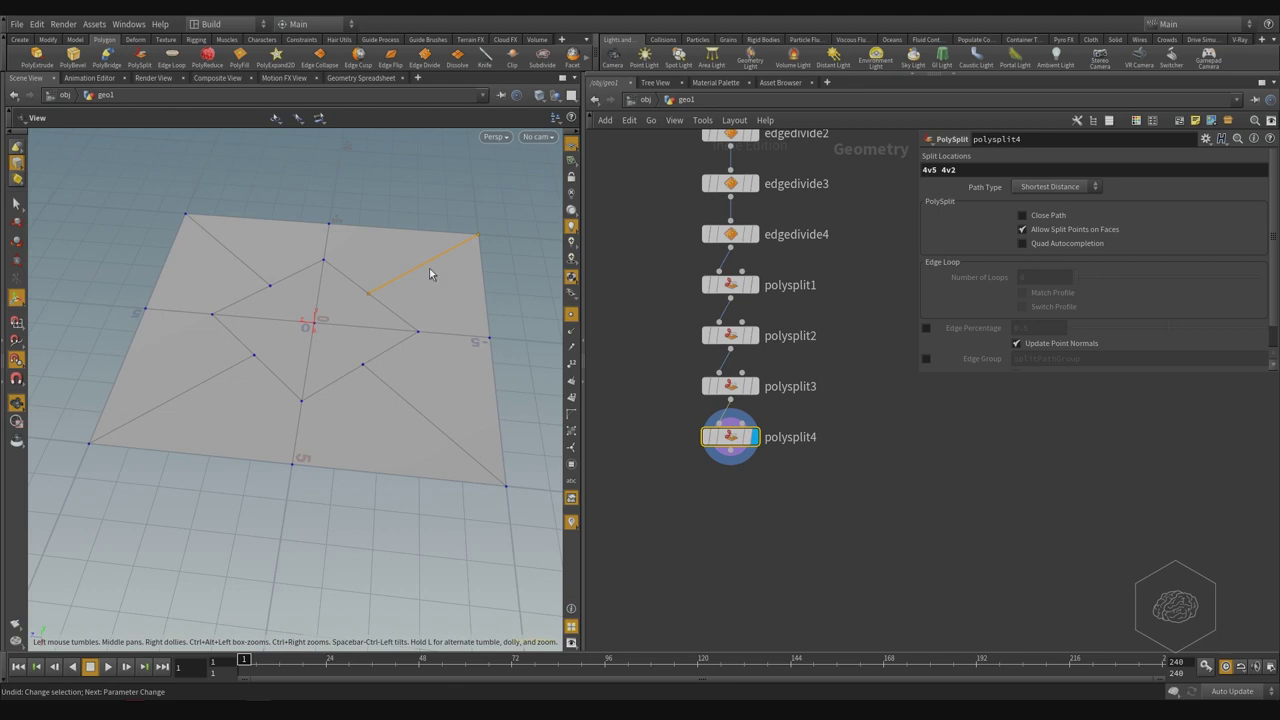
pyautogui.press('Return')
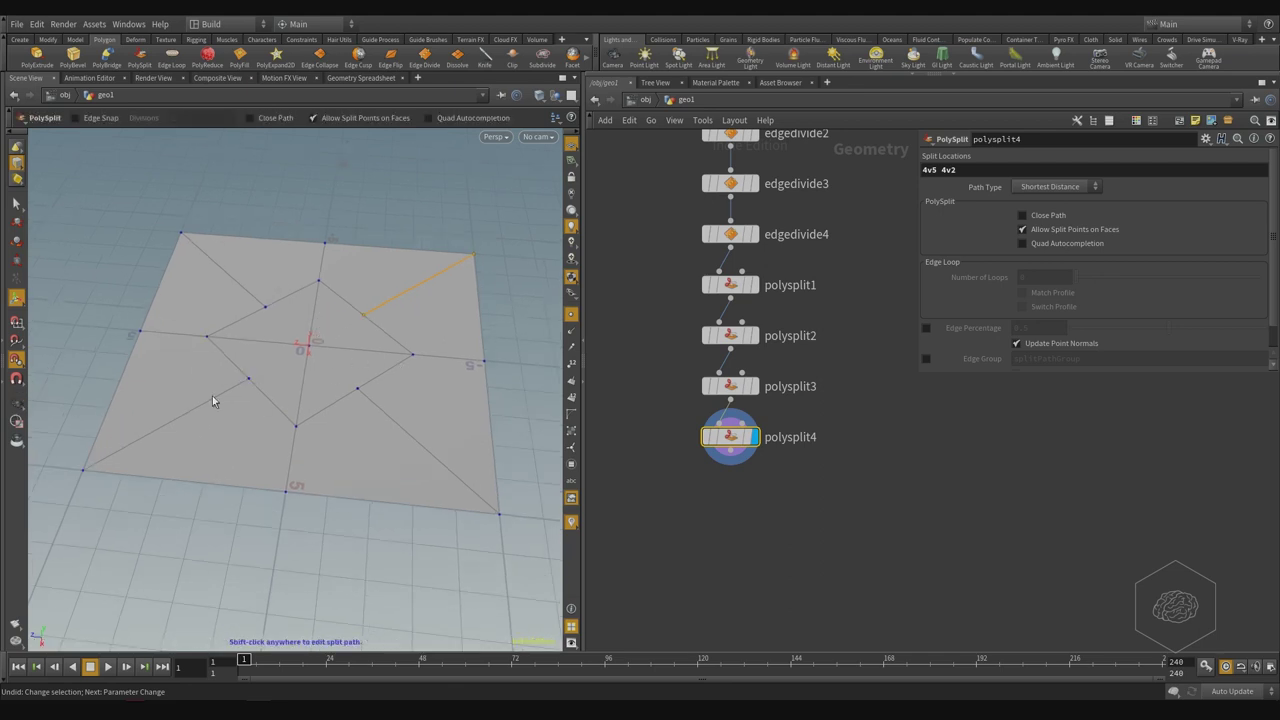
pyautogui.press('Escape')
pyautogui.moveTo(343, 417); pyautogui.dragTo(314, 440)
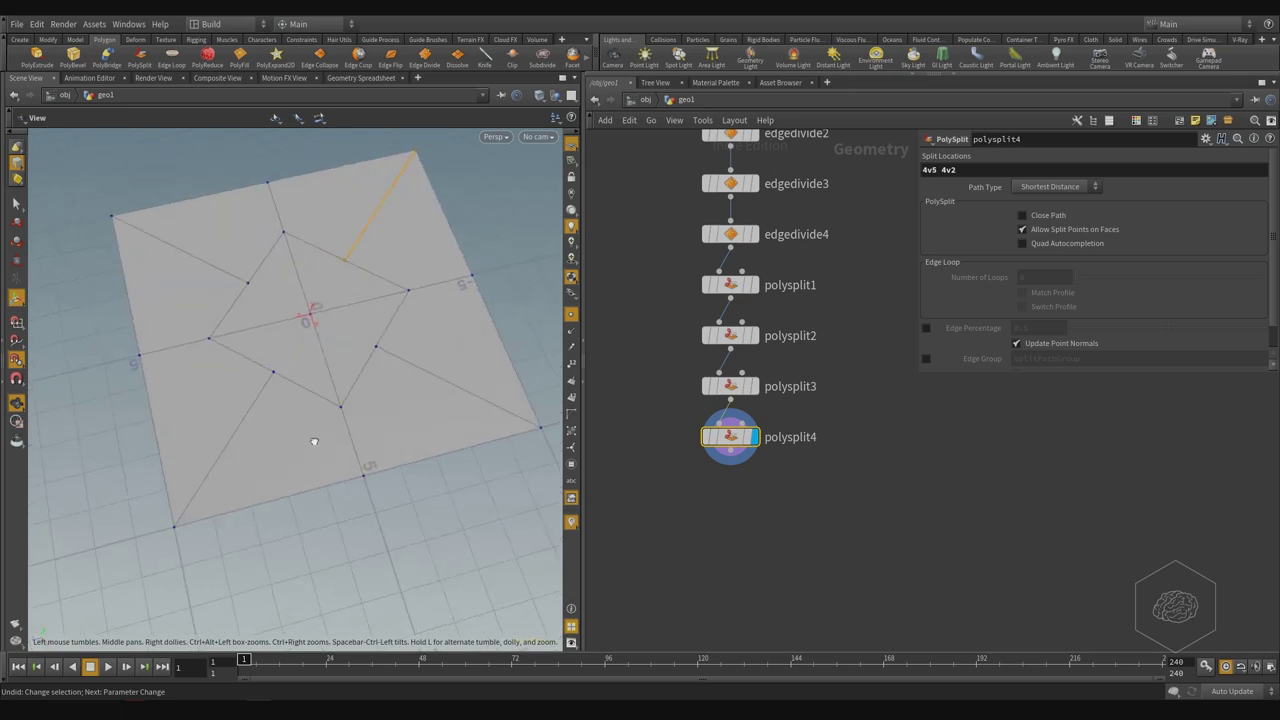
pyautogui.press('Return')
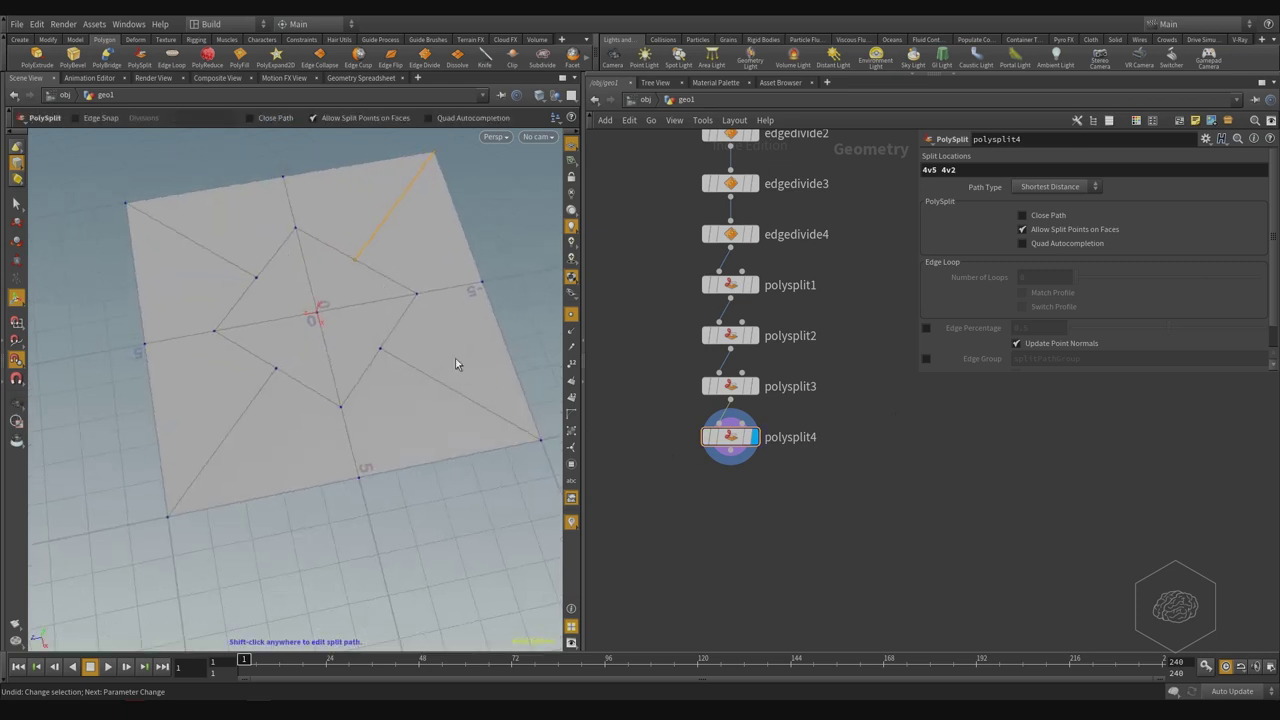
# - Switch the selection mode to points and select the midpoints of the bevel edges
pyautogui.click(20, 207)
pyautogui.rightClick(21, 162)
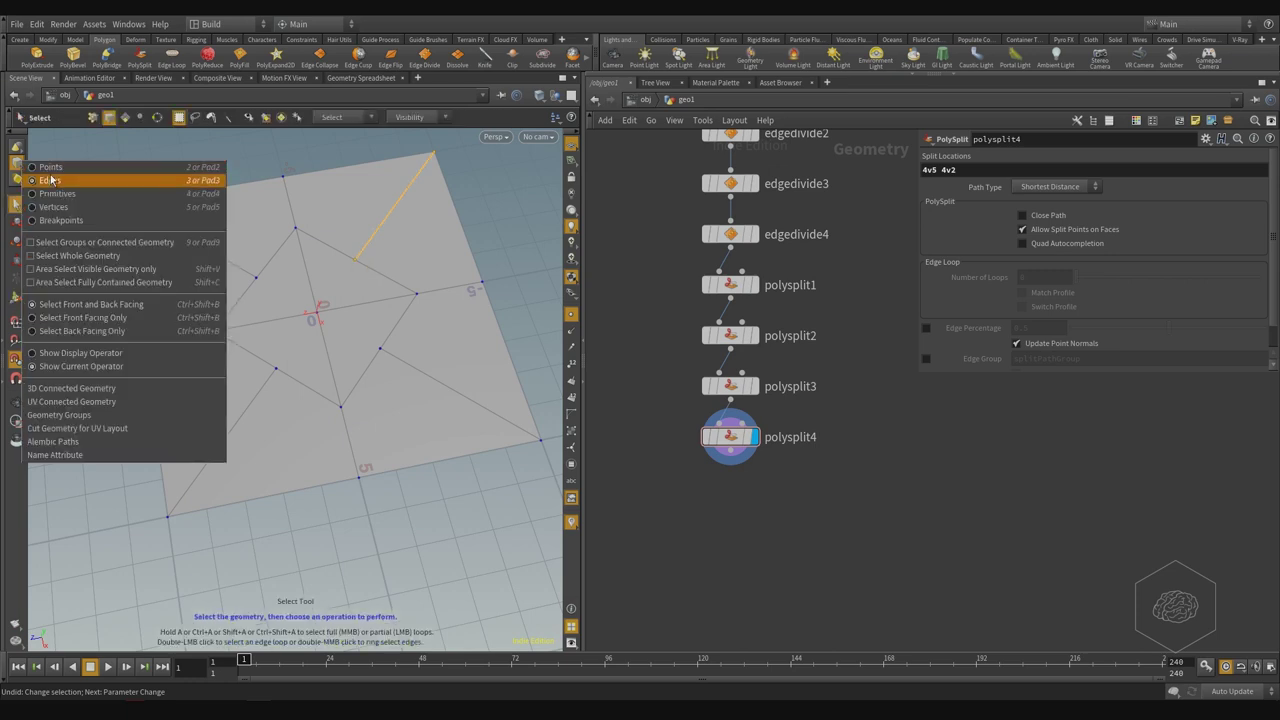
pyautogui.click(50, 168)
pyautogui.click(355, 259)
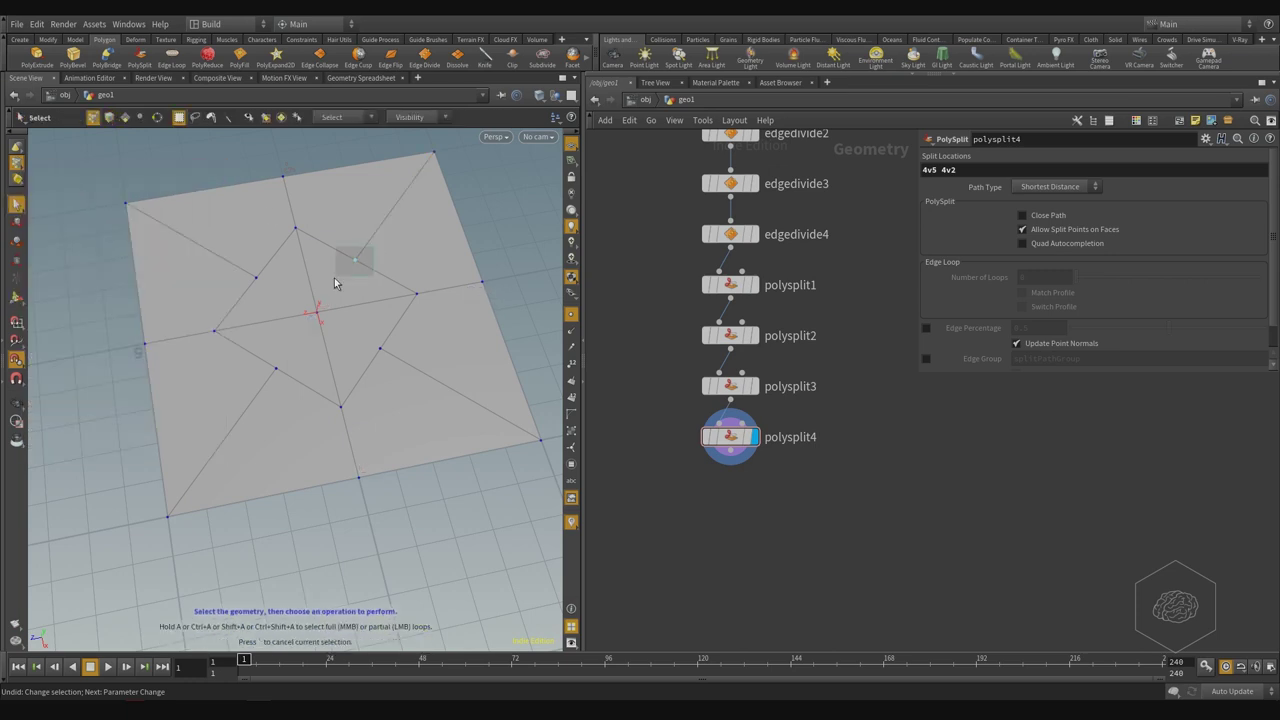
pyautogui.keyDown('shift'); pyautogui.click(243, 302); pyautogui.keyUp('shift')
pyautogui.keyDown('shift'); pyautogui.click(266, 398); pyautogui.keyUp('shift')
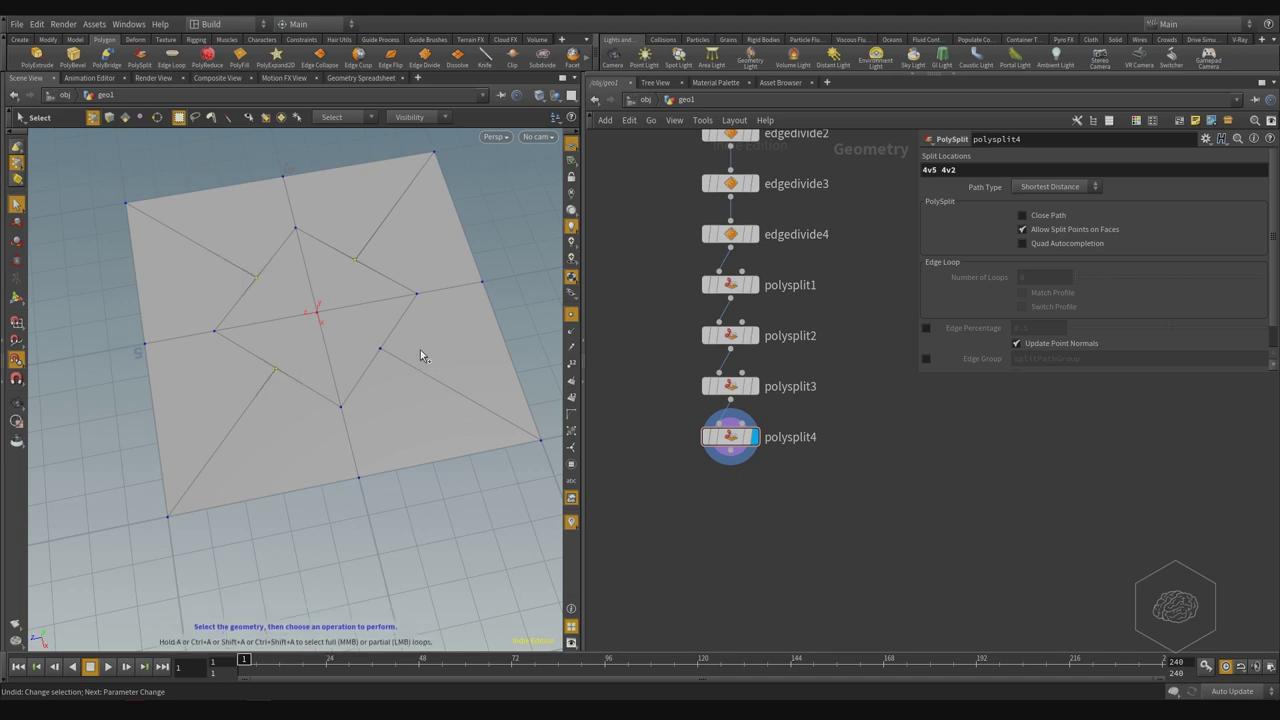
pyautogui.click(16, 298)
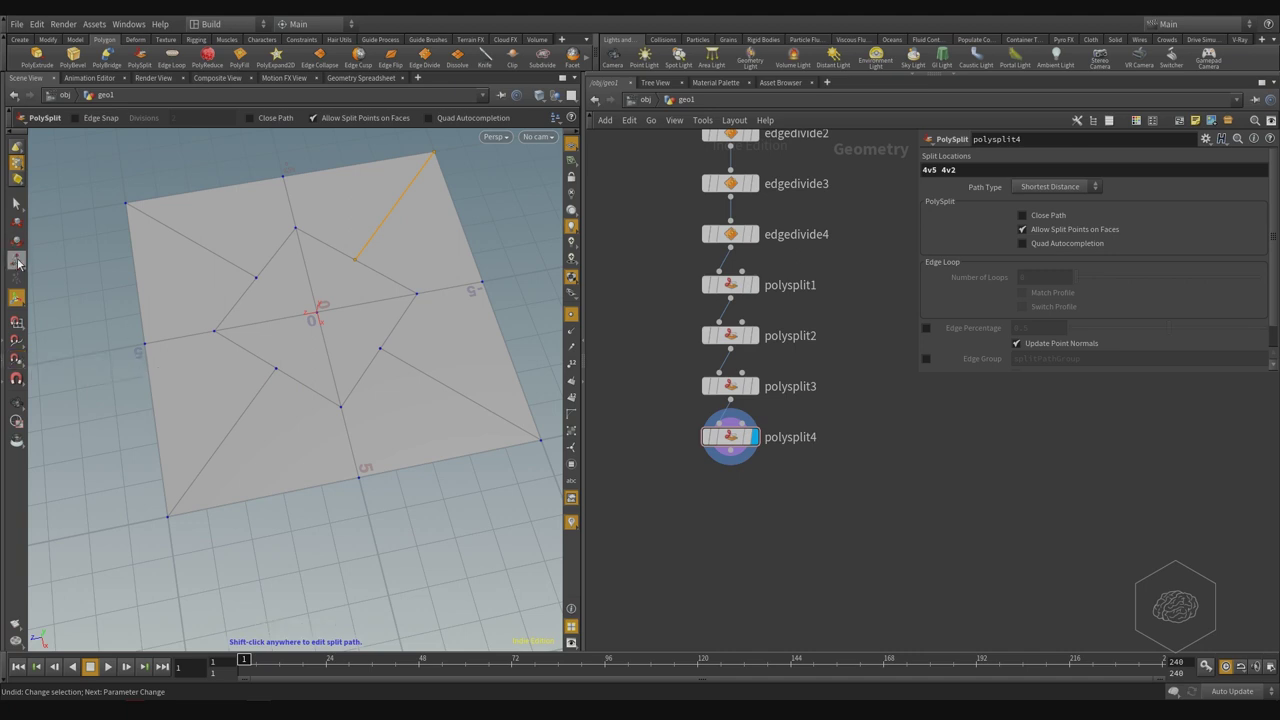
# - Select the four bevel-edge midpoints with the Scale tool and scale them outward to about 1.42 in X and Z
pyautogui.keyDown('alt'); pyautogui.moveTo(355, 306); pyautogui.dragTo(350, 354, button='middle'); pyautogui.keyUp('alt')
pyautogui.scroll(3, 317, 363)
pyautogui.scroll(1, 317, 363)
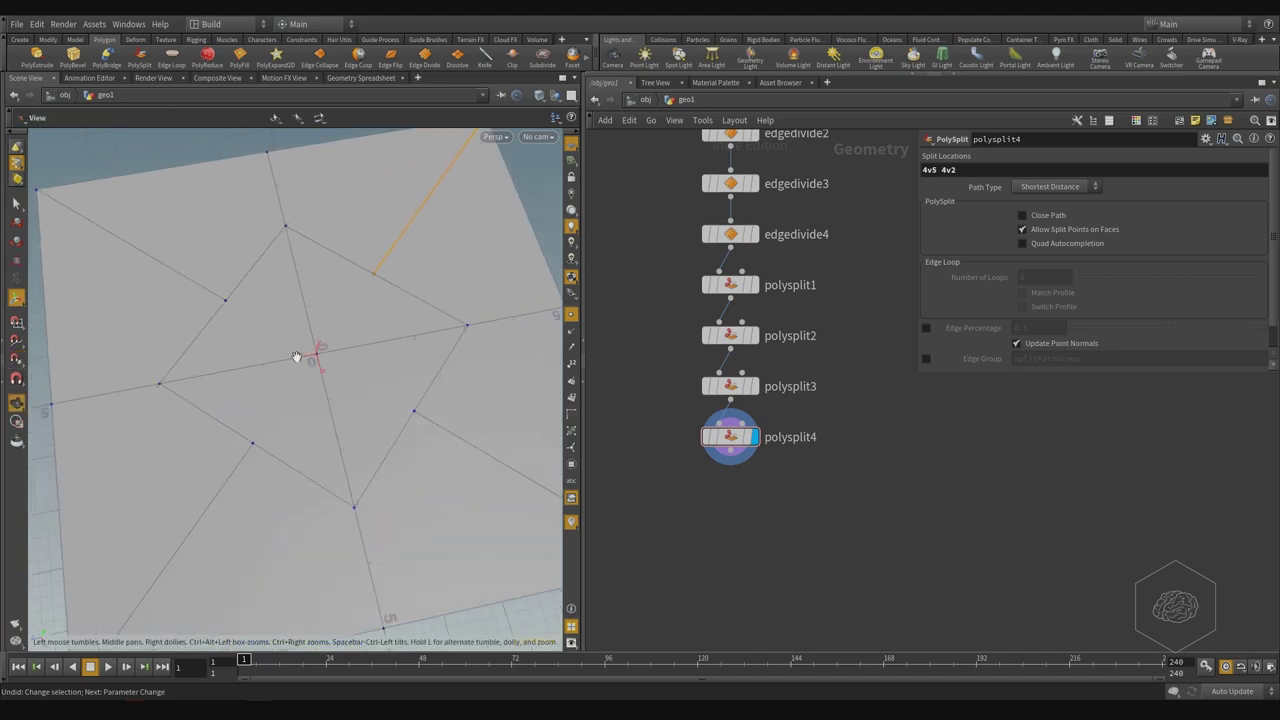
pyautogui.click(15, 258)
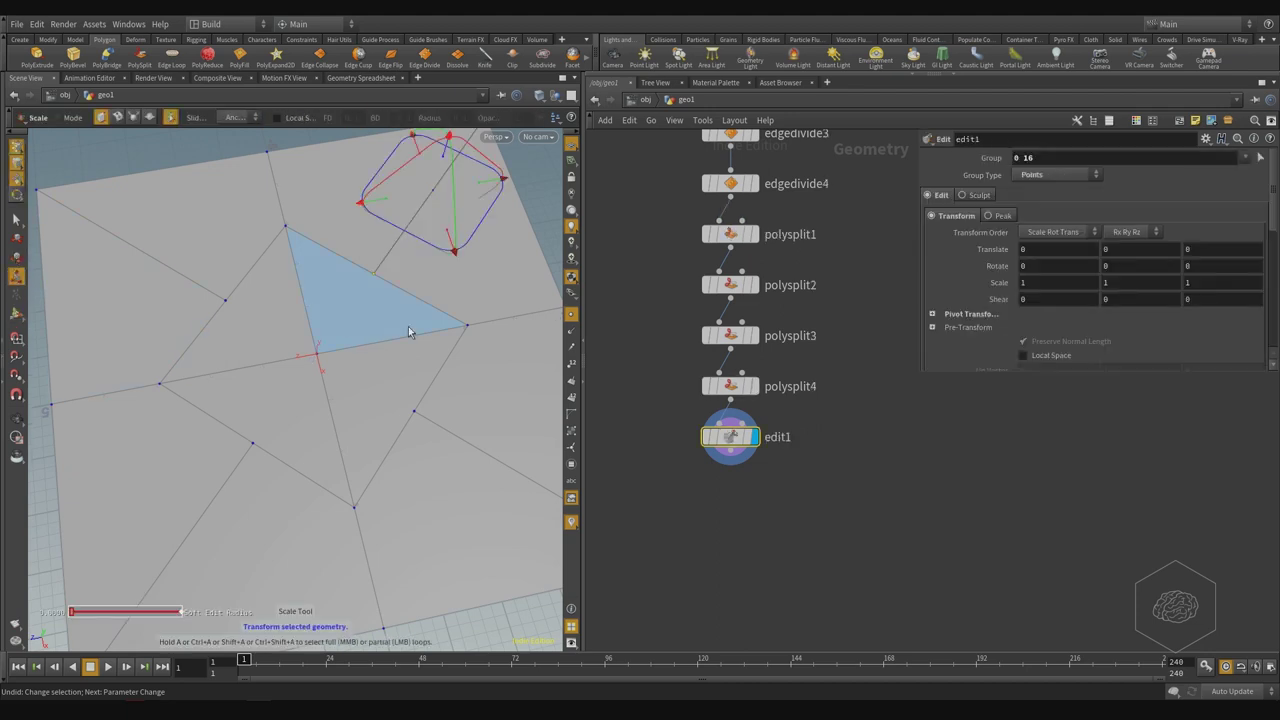
pyautogui.moveTo(205, 325); pyautogui.dragTo(203, 325)
pyautogui.keyDown('shift'); pyautogui.moveTo(397, 260); pyautogui.dragTo(358, 288); pyautogui.keyUp('shift')
pyautogui.keyDown('shift'); pyautogui.moveTo(451, 385); pyautogui.dragTo(388, 434); pyautogui.keyUp('shift')
pyautogui.keyDown('shift'); pyautogui.moveTo(270, 425); pyautogui.dragTo(229, 482); pyautogui.keyUp('shift')
pyautogui.keyDown('alt'); pyautogui.moveTo(331, 420); pyautogui.dragTo(354, 366, button='middle'); pyautogui.keyUp('alt')
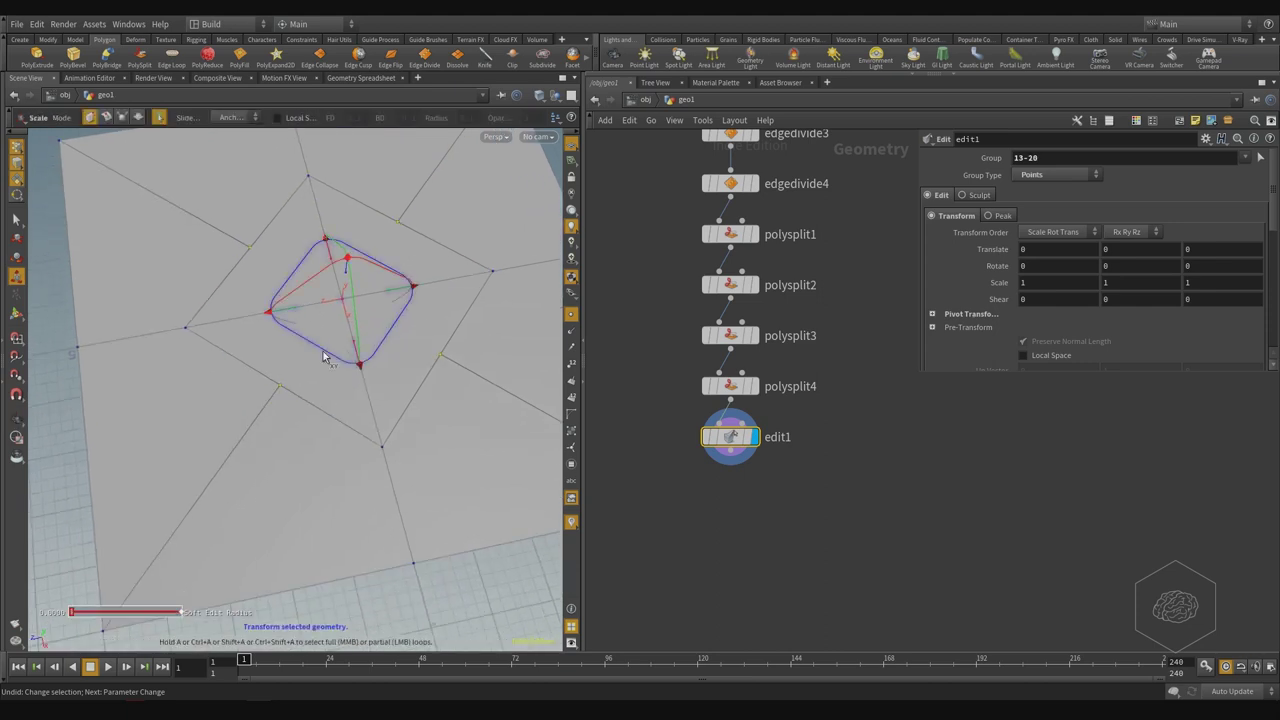
pyautogui.moveTo(322, 357); pyautogui.dragTo(322, 383)
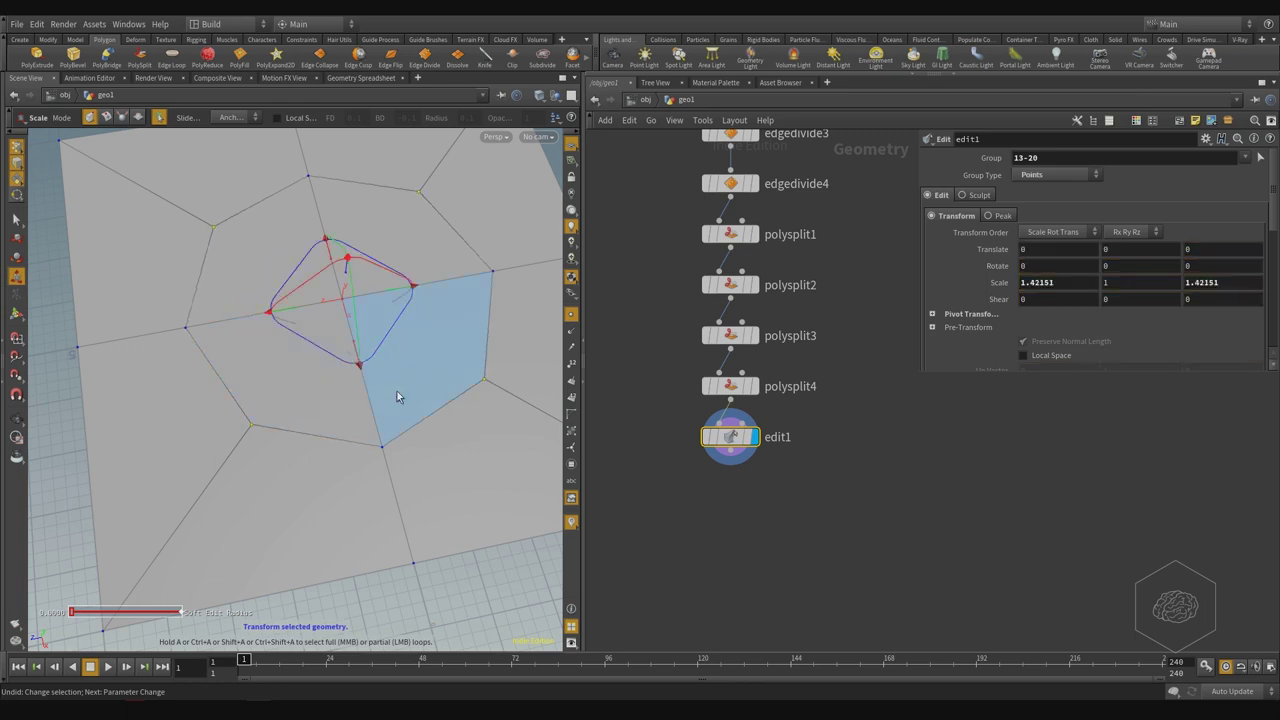
# - Select the four inner faces as primitives and delete them to open an eight-sided hole in the grid
pyautogui.press('Escape')
pyautogui.moveTo(463, 394); pyautogui.dragTo(366, 369)
pyautogui.press('Return')
pyautogui.press('4')
pyautogui.click(308, 376)
pyautogui.keyDown('shift'); pyautogui.click(370, 346); pyautogui.keyUp('shift')
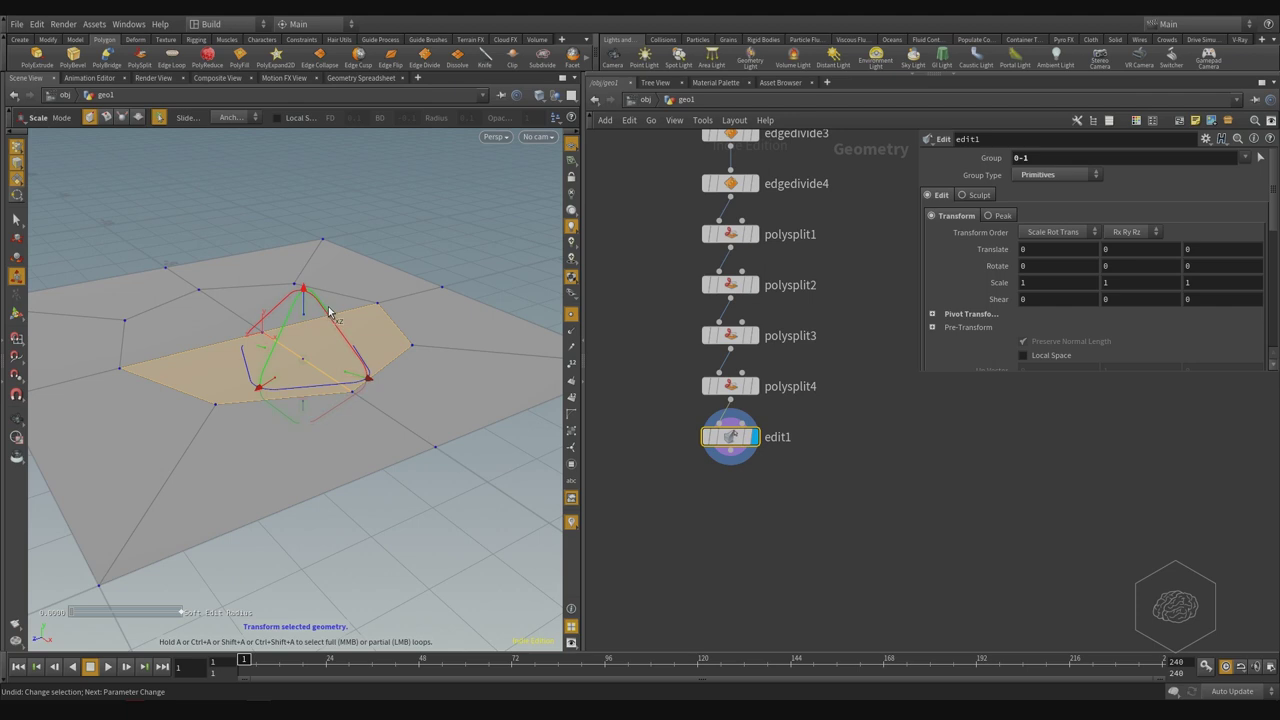
pyautogui.keyDown('shift'); pyautogui.click(329, 309); pyautogui.keyUp('shift')
pyautogui.keyDown('shift'); pyautogui.click(198, 328); pyautogui.keyUp('shift')
pyautogui.keyDown('alt'); pyautogui.moveTo(320, 385); pyautogui.dragTo(380, 318, button='middle'); pyautogui.keyUp('alt')
pyautogui.moveTo(380, 318); pyautogui.dragTo(364, 432)
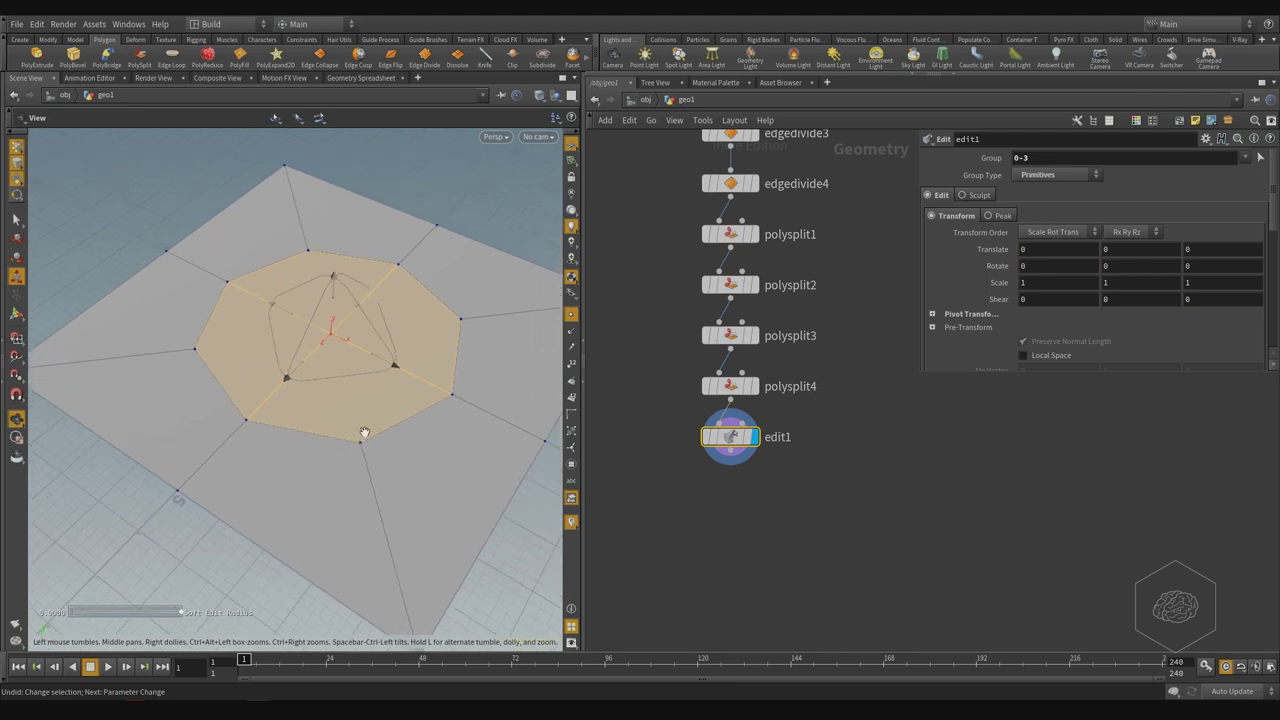
pyautogui.moveTo(452, 426); pyautogui.dragTo(422, 439)
pyautogui.press('r')
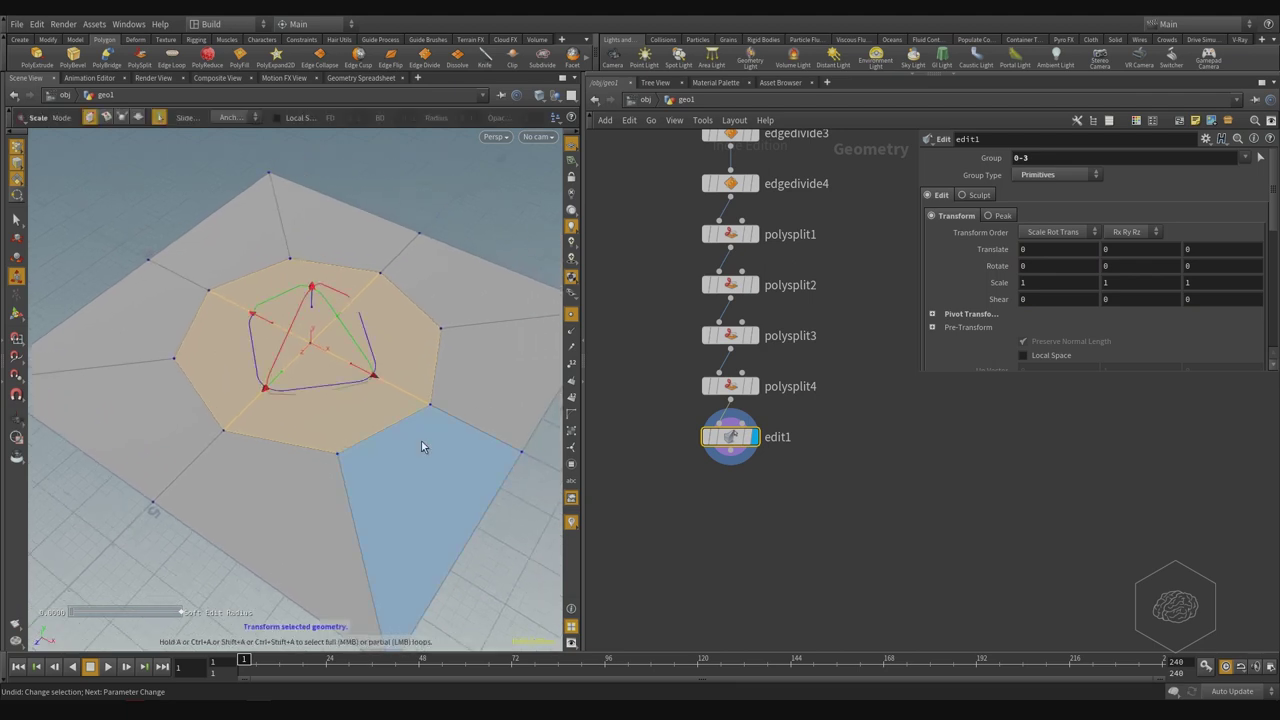
pyautogui.press('Delete')
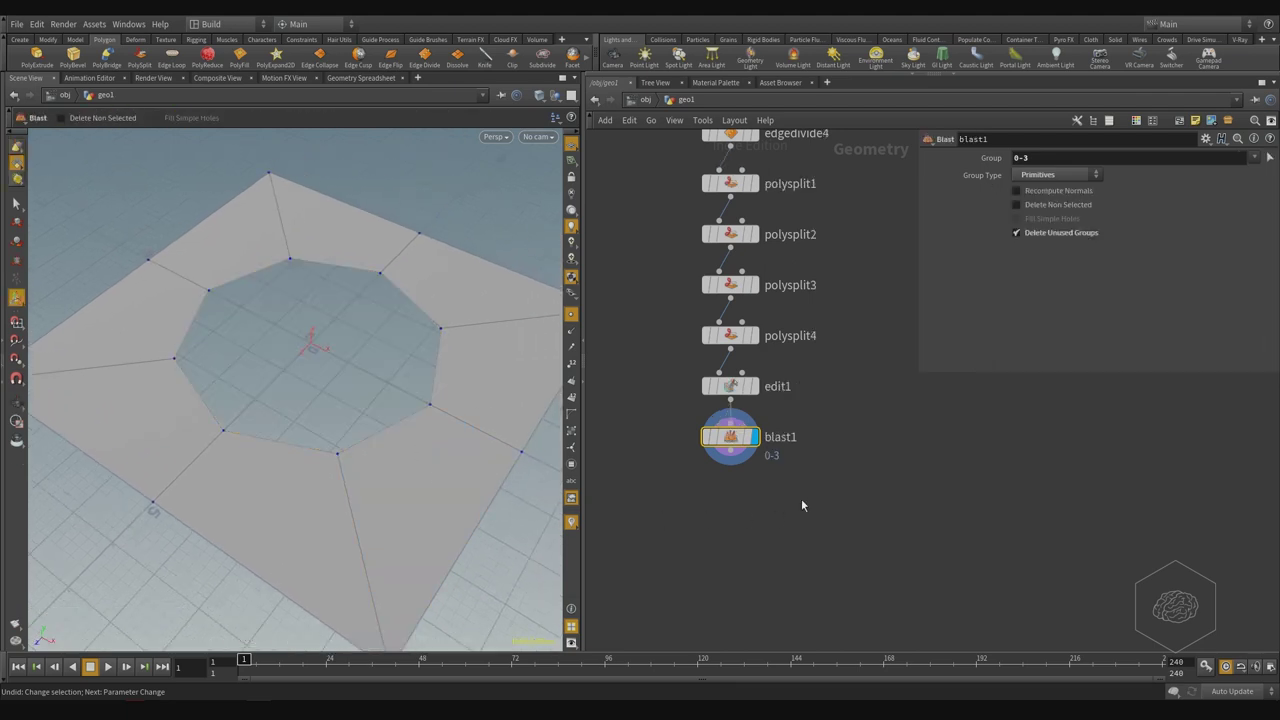
# - Duplicate the polybevel1 node as a separate branch from base_grid and display the copy
pyautogui.press('Escape')
pyautogui.moveTo(290, 346); pyautogui.dragTo(223, 396)
pyautogui.press('Return')
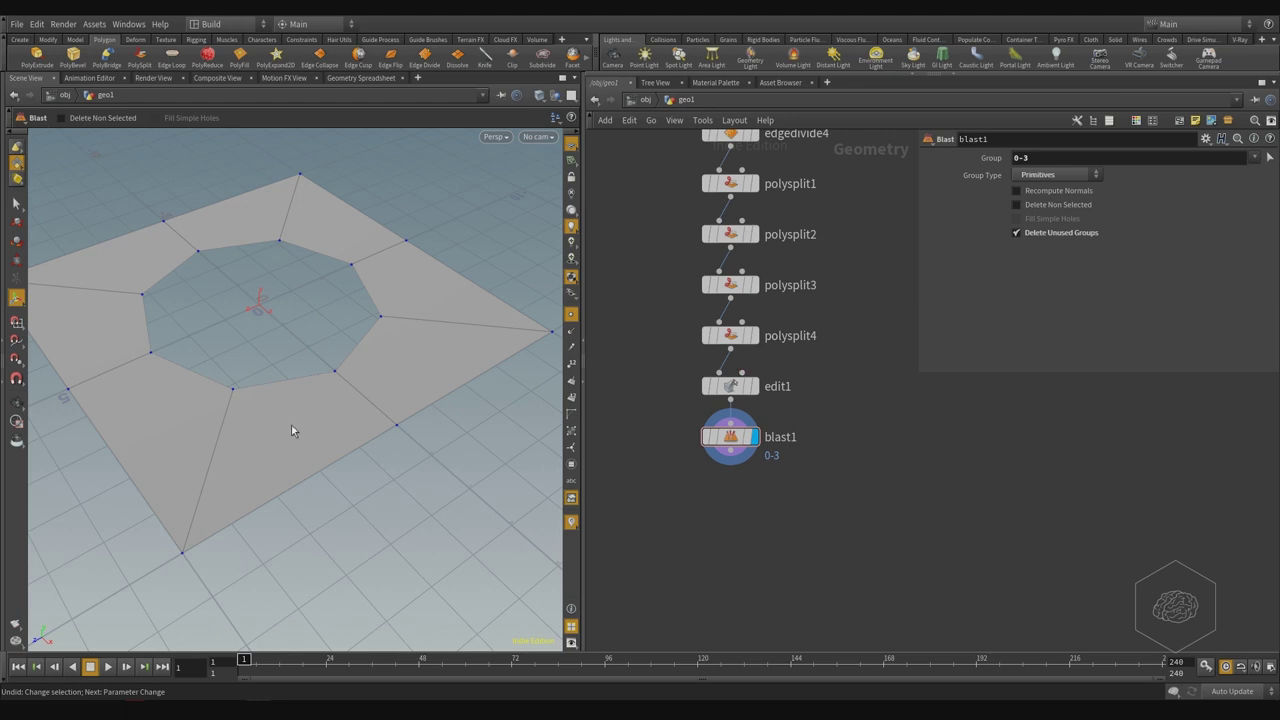
pyautogui.moveTo(864, 238); pyautogui.dragTo(853, 346, button='middle')
pyautogui.click(722, 416)
pyautogui.keyDown('alt'); pyautogui.moveTo(720, 420); pyautogui.dragTo(916, 415); pyautogui.keyUp('alt')
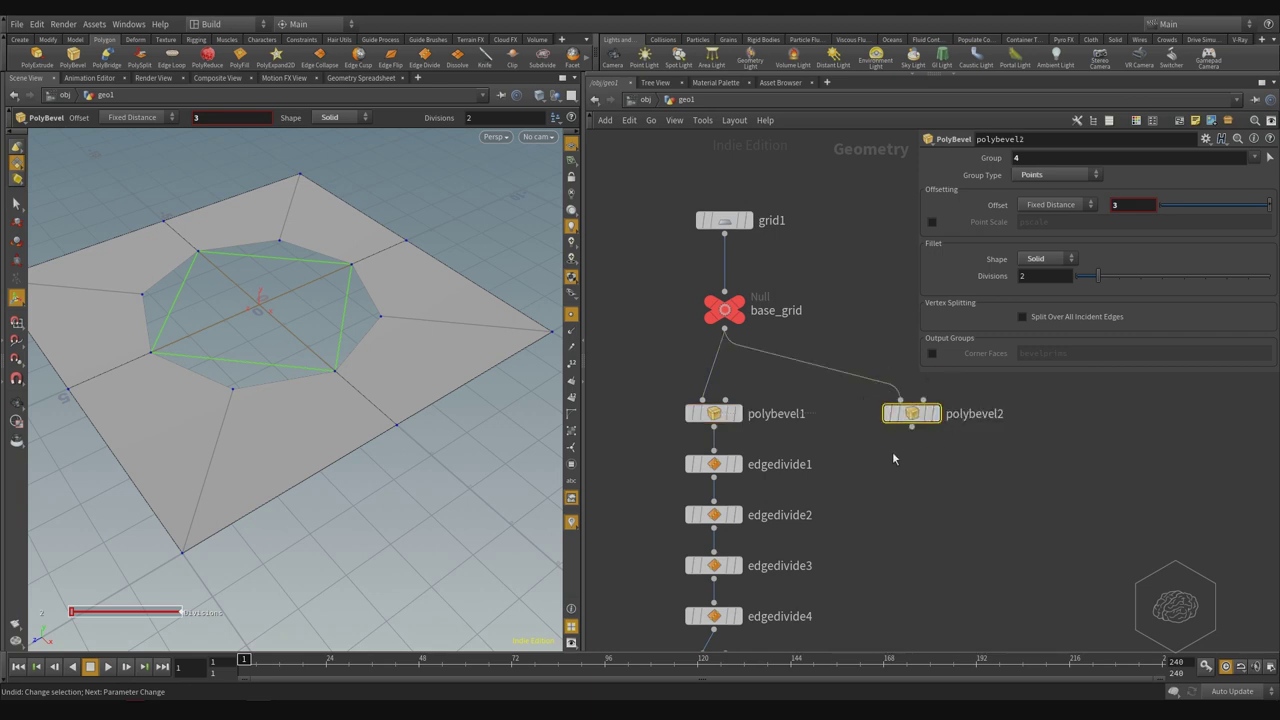
pyautogui.moveTo(1029, 483); pyautogui.dragTo(910, 443, button='middle')
pyautogui.moveTo(839, 408); pyautogui.dragTo(840, 397, button='middle')
pyautogui.moveTo(851, 283); pyautogui.dragTo(786, 405)
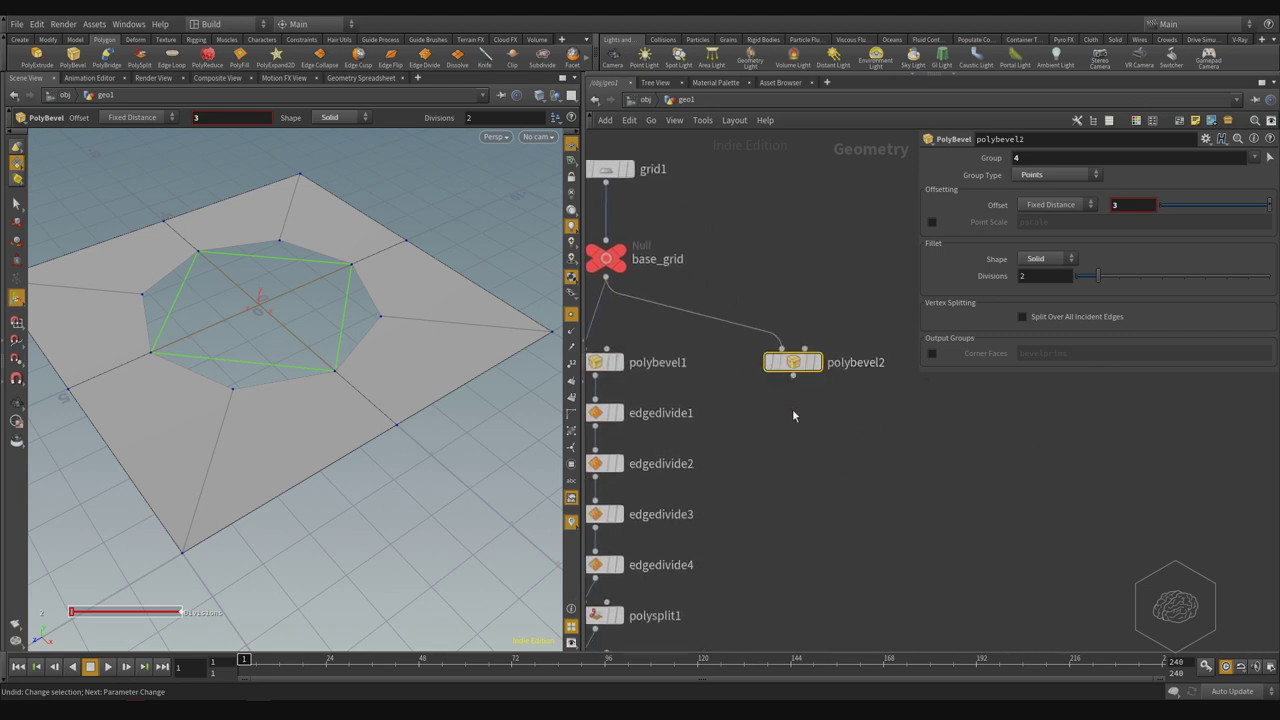
pyautogui.click(819, 362)
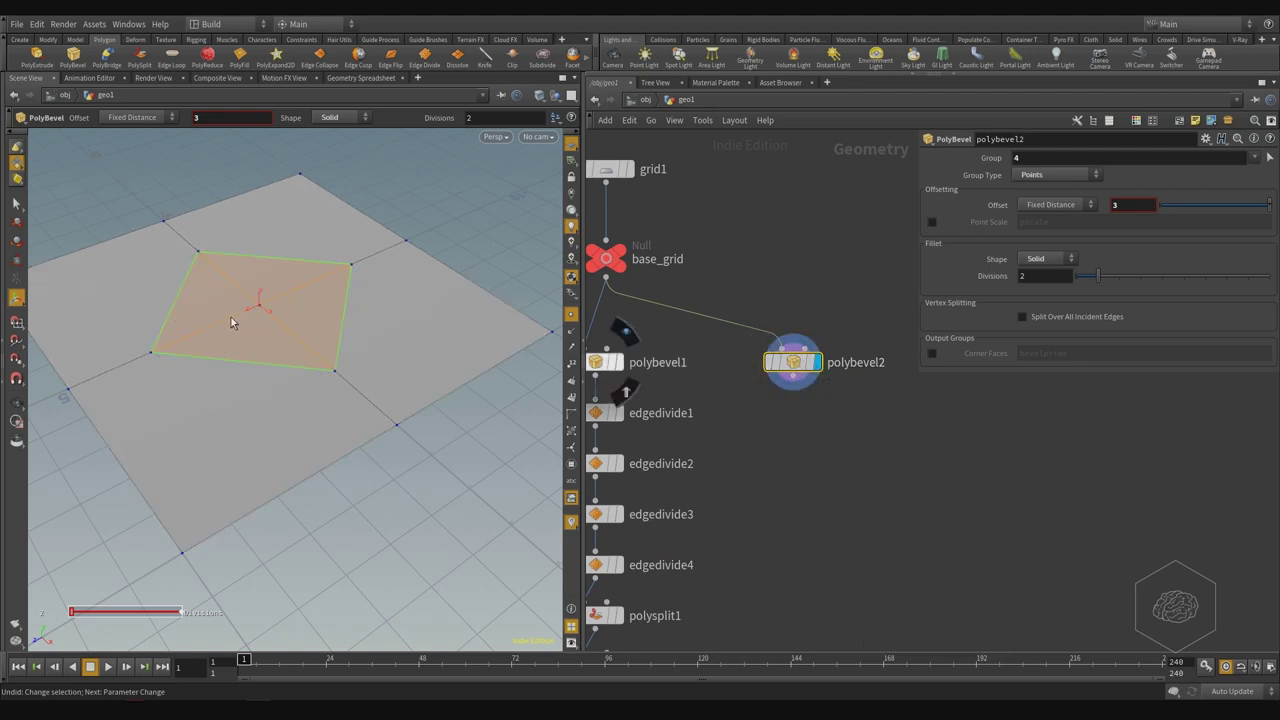
# - Set the duplicated PolyBevel's fillet shape to Chamfer
pyautogui.moveTo(763, 465); pyautogui.dragTo(811, 443, button='middle')
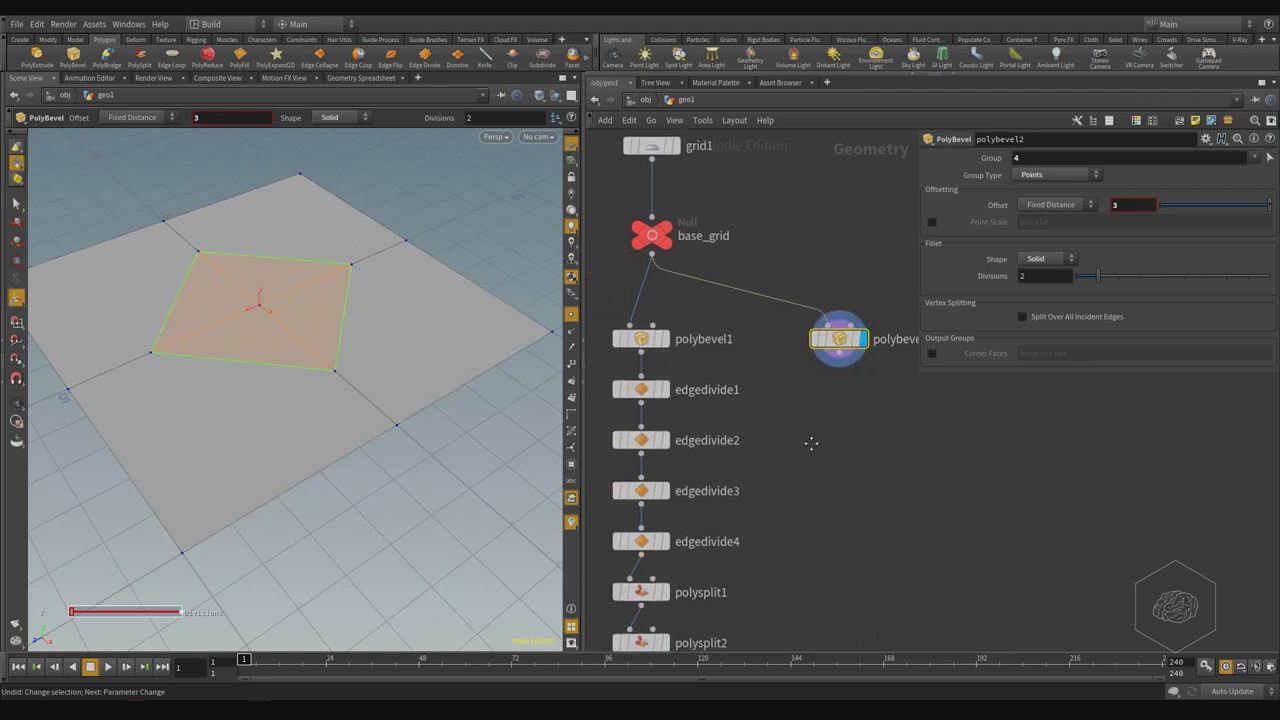
pyautogui.click(1040, 259)
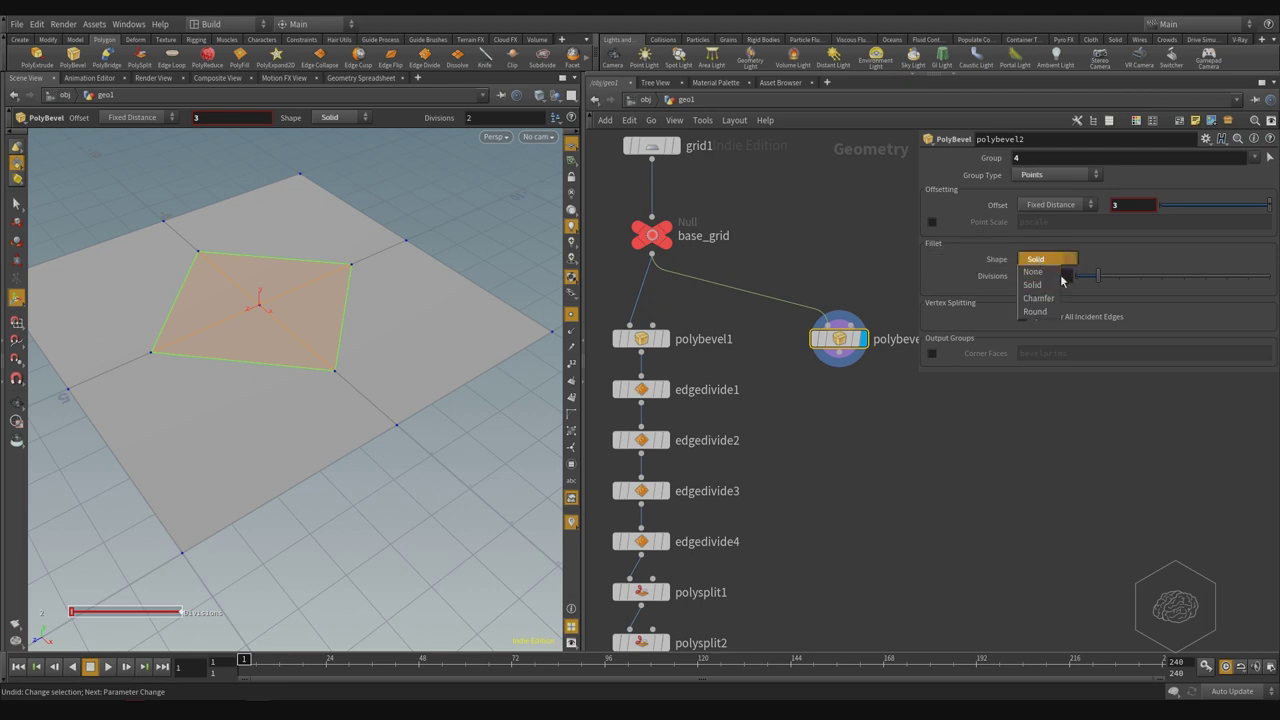
pyautogui.click(1052, 297)
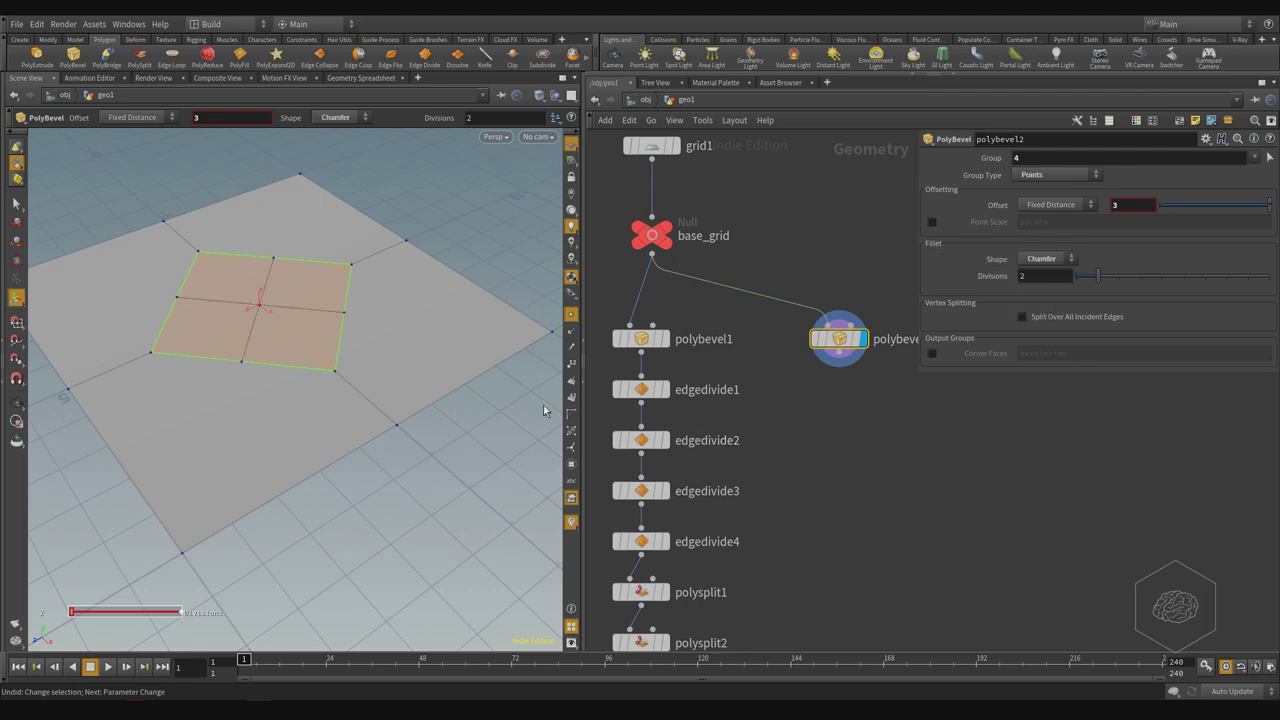
# - Examine the chamfered bevel's edge midpoints and compare this branch with the four Edge Divide nodes of the first branch
pyautogui.press('Escape')
pyautogui.moveTo(137, 297); pyautogui.dragTo(311, 332)
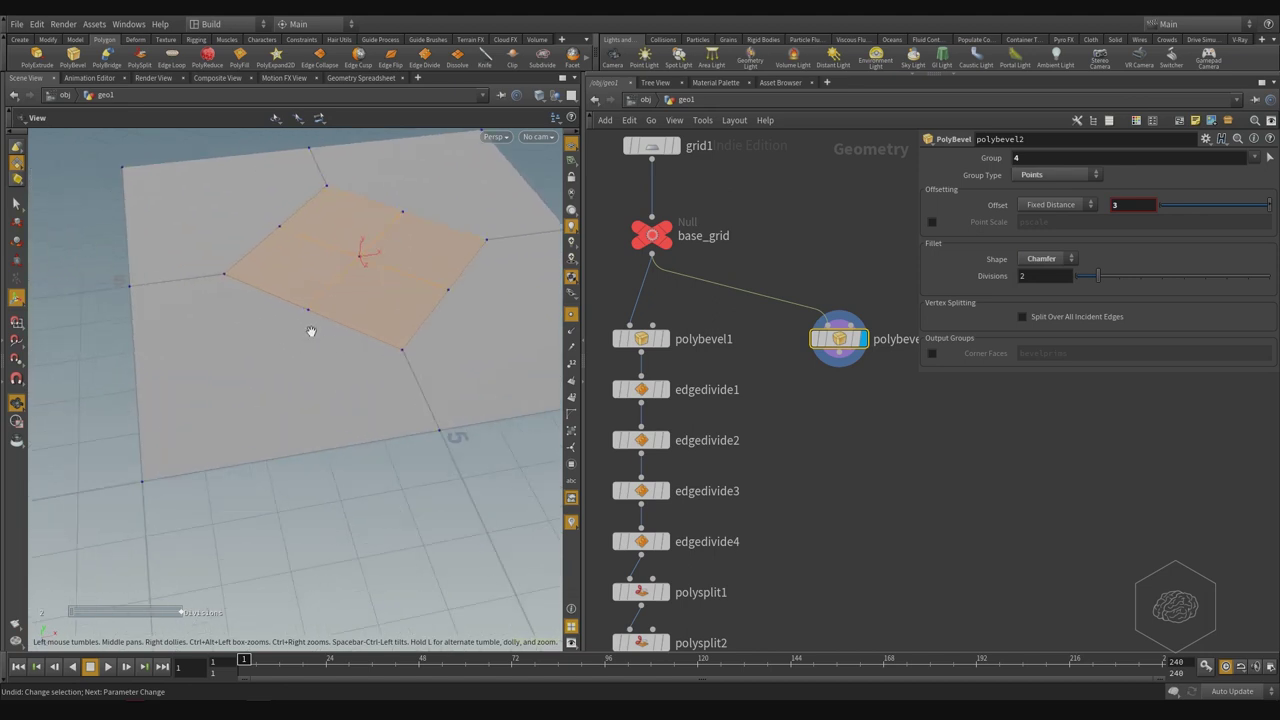
pyautogui.press('Return')
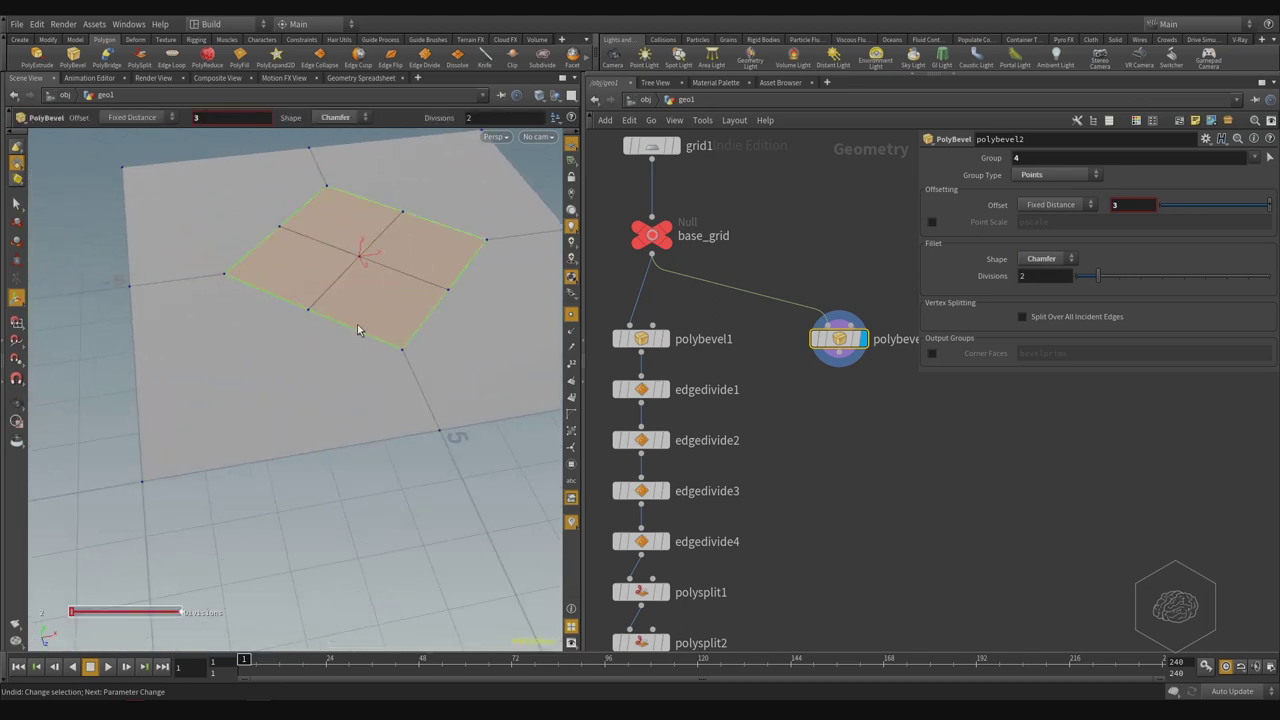
pyautogui.moveTo(861, 490); pyautogui.dragTo(806, 380, button='middle')
pyautogui.moveTo(744, 427); pyautogui.dragTo(783, 375, button='middle')
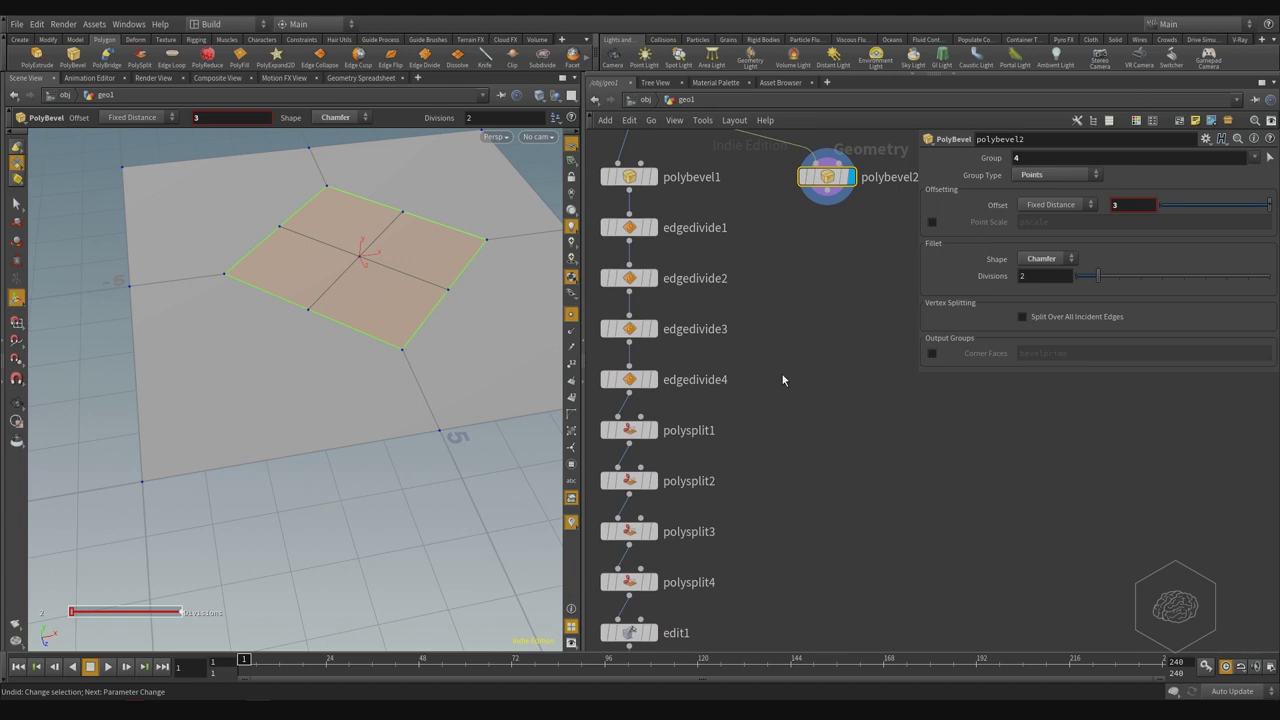
pyautogui.scroll(-2, 783, 373)
pyautogui.moveTo(770, 264); pyautogui.dragTo(636, 394)
pyautogui.moveTo(793, 399); pyautogui.dragTo(825, 371, button='middle')
pyautogui.moveTo(708, 240)
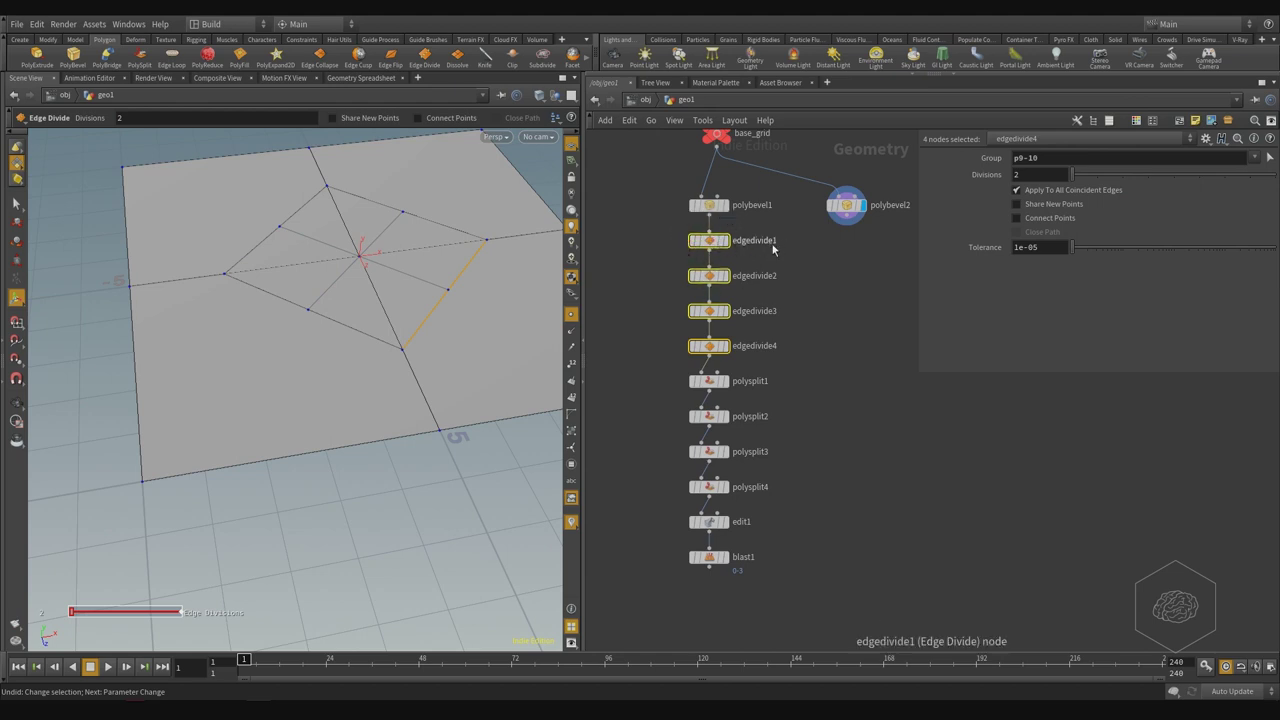
pyautogui.moveTo(846, 306); pyautogui.dragTo(697, 294, button='middle')
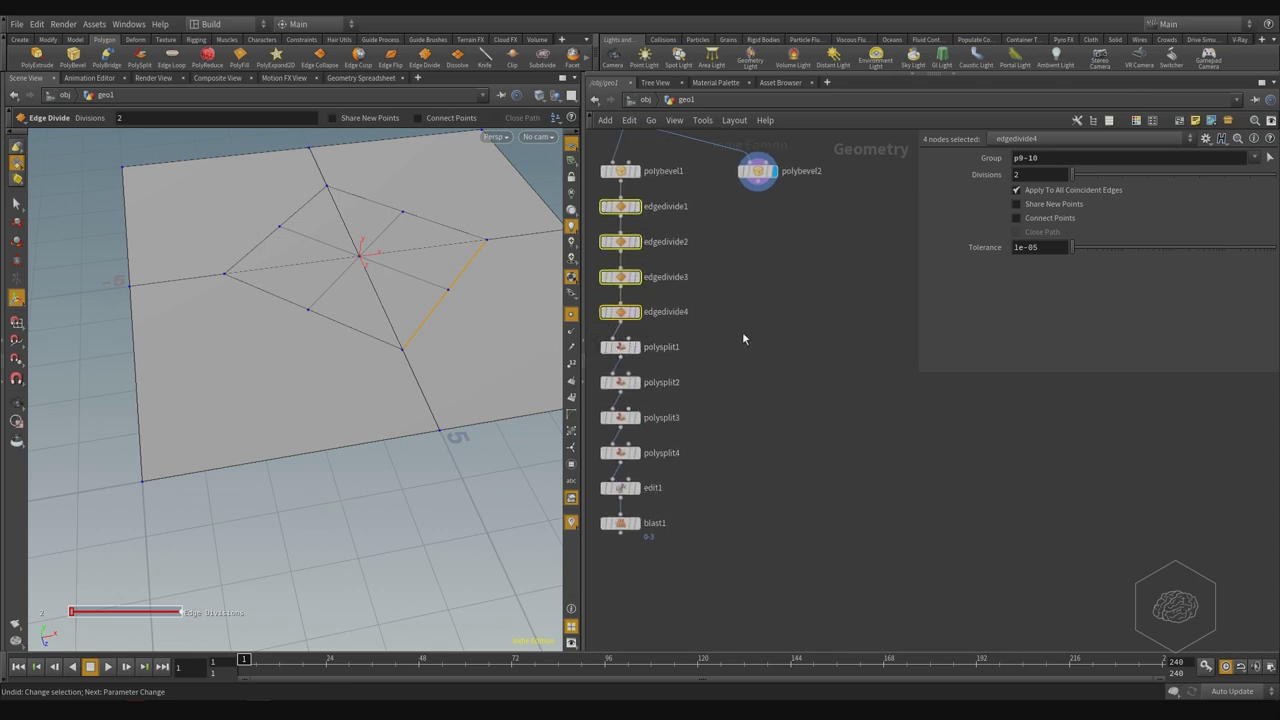
pyautogui.moveTo(742, 333); pyautogui.dragTo(749, 379, button='middle')
pyautogui.click(807, 282)
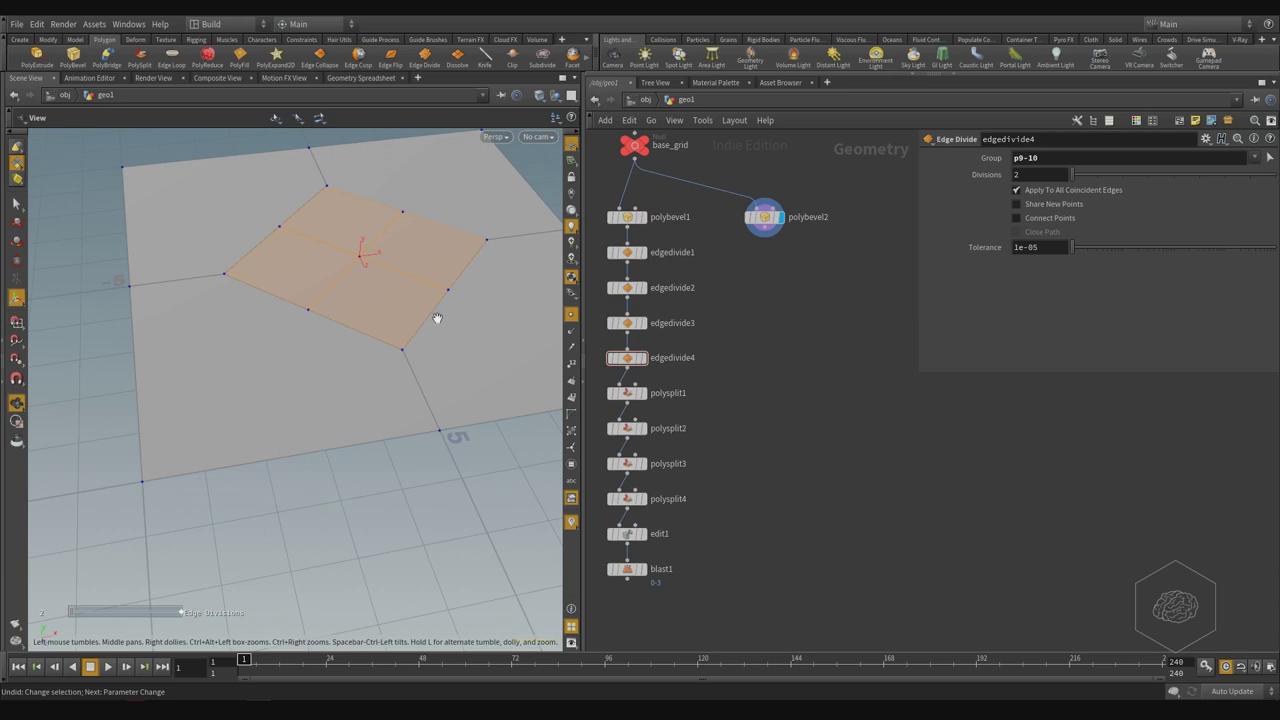
# - Add a PolySplit after polybevel2, cutting from one bevel-edge midpoint to the nearest outer corner of the grid with point snapping
pyautogui.keyDown('alt'); pyautogui.moveTo(437, 316); pyautogui.dragTo(351, 329, button='middle'); pyautogui.keyUp('alt')
pyautogui.press('s')
pyautogui.click(507, 169)
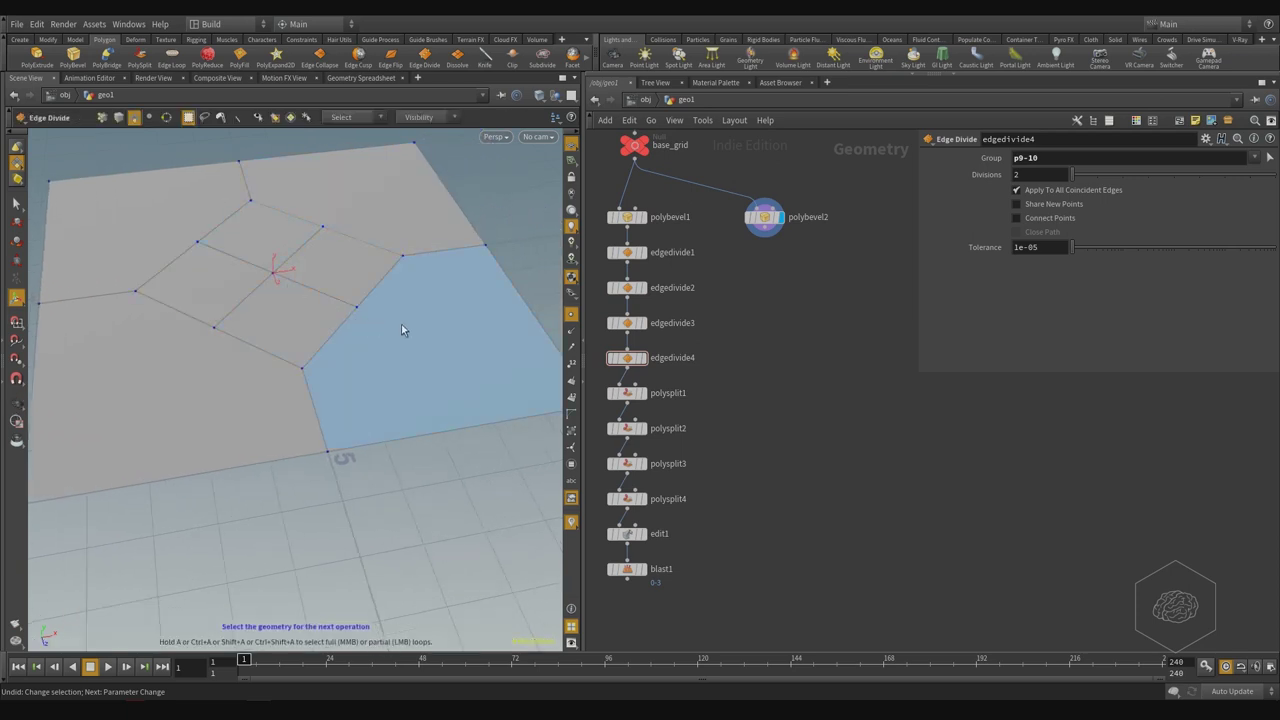
pyautogui.keyDown('alt'); pyautogui.moveTo(402, 330); pyautogui.dragTo(363, 309); pyautogui.keyUp('alt')
pyautogui.press('Tab')
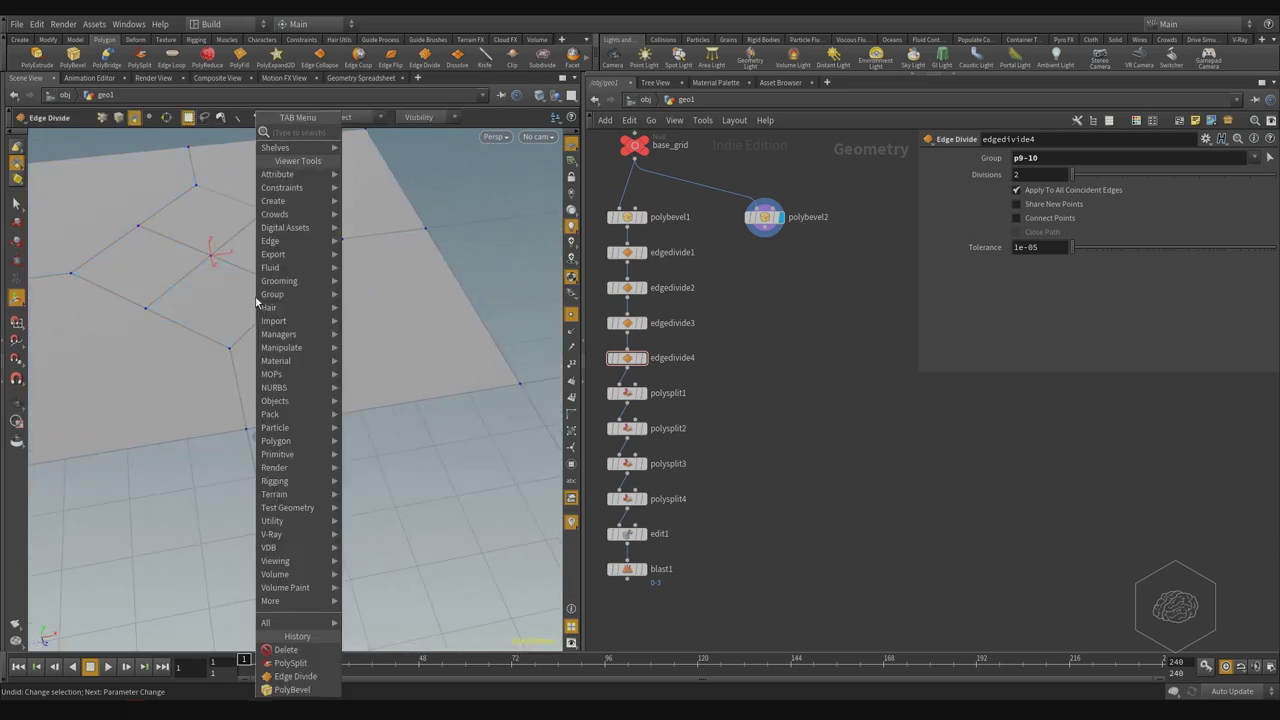
pyautogui.write('polysp')
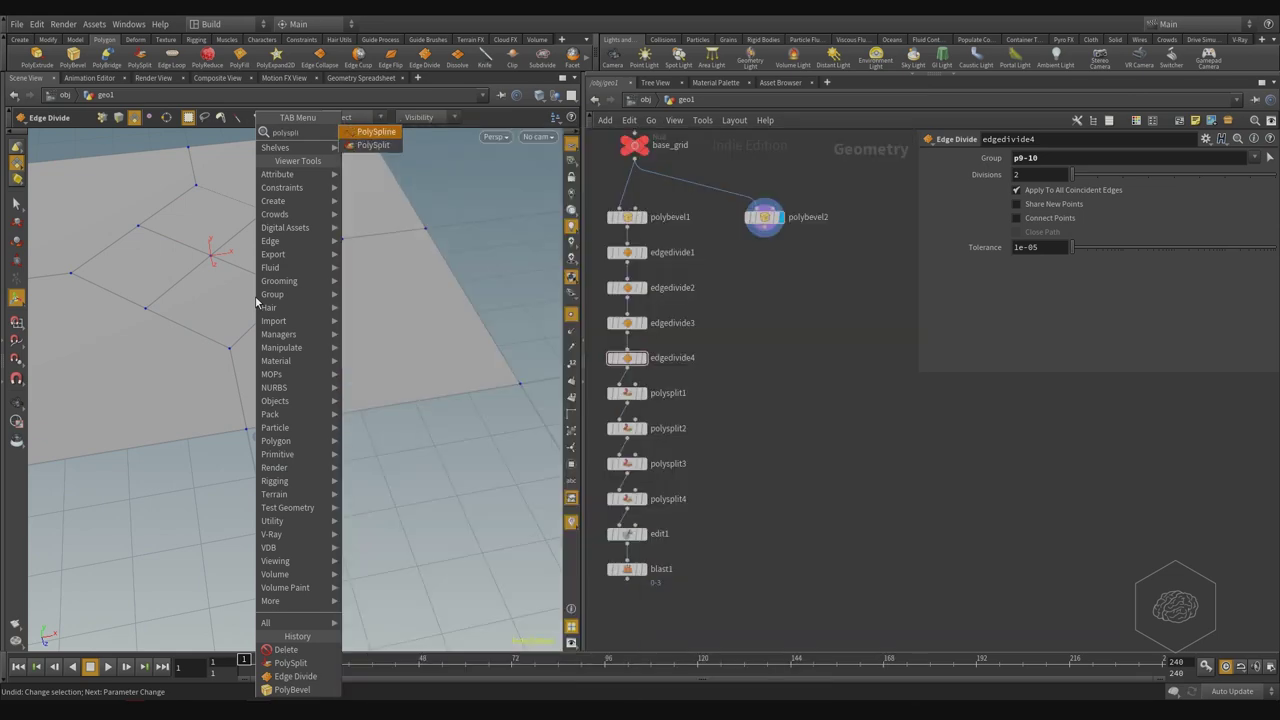
pyautogui.press('Down')
pyautogui.press('Return')
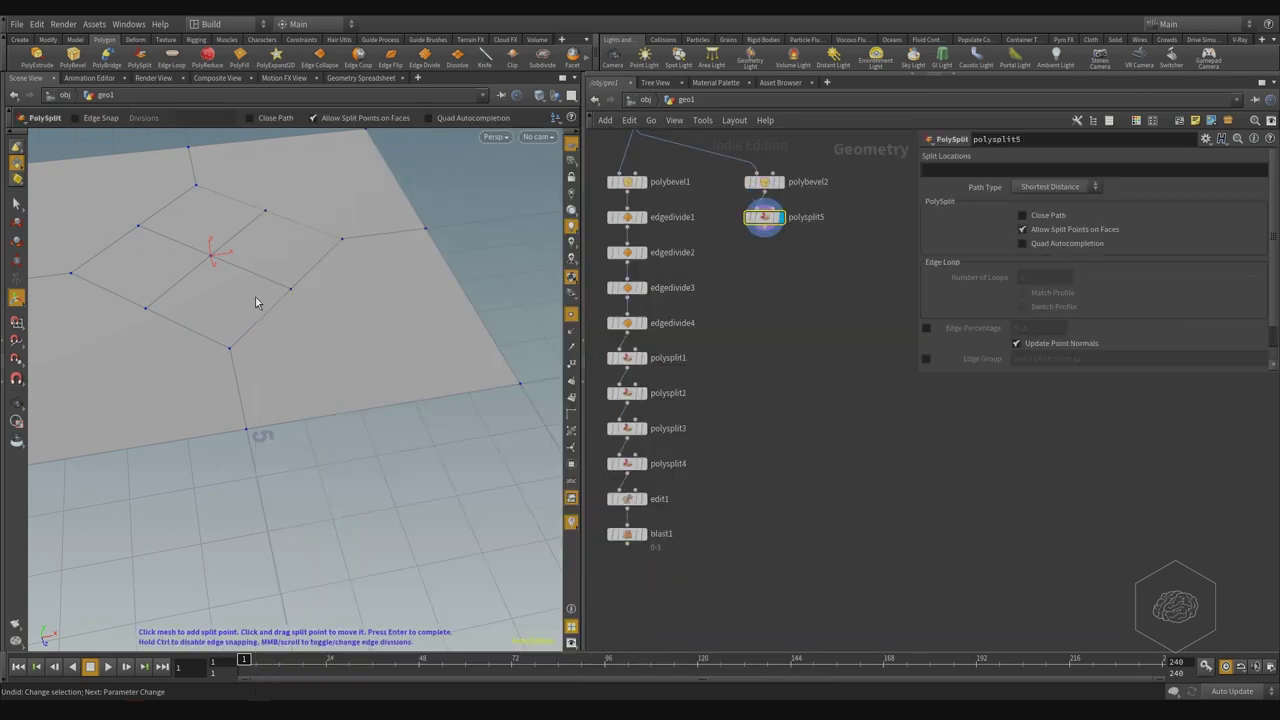
pyautogui.click(15, 361)
pyautogui.click(290, 292)
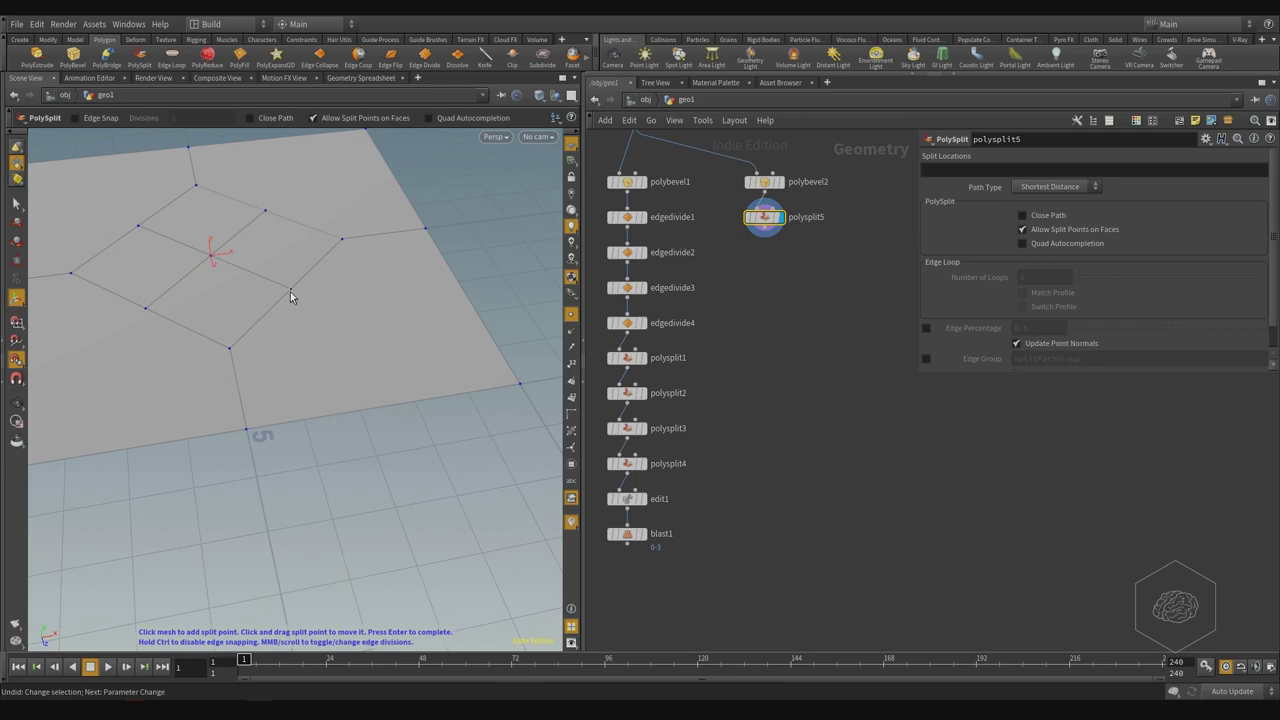
pyautogui.click(520, 385)
pyautogui.press('Return')
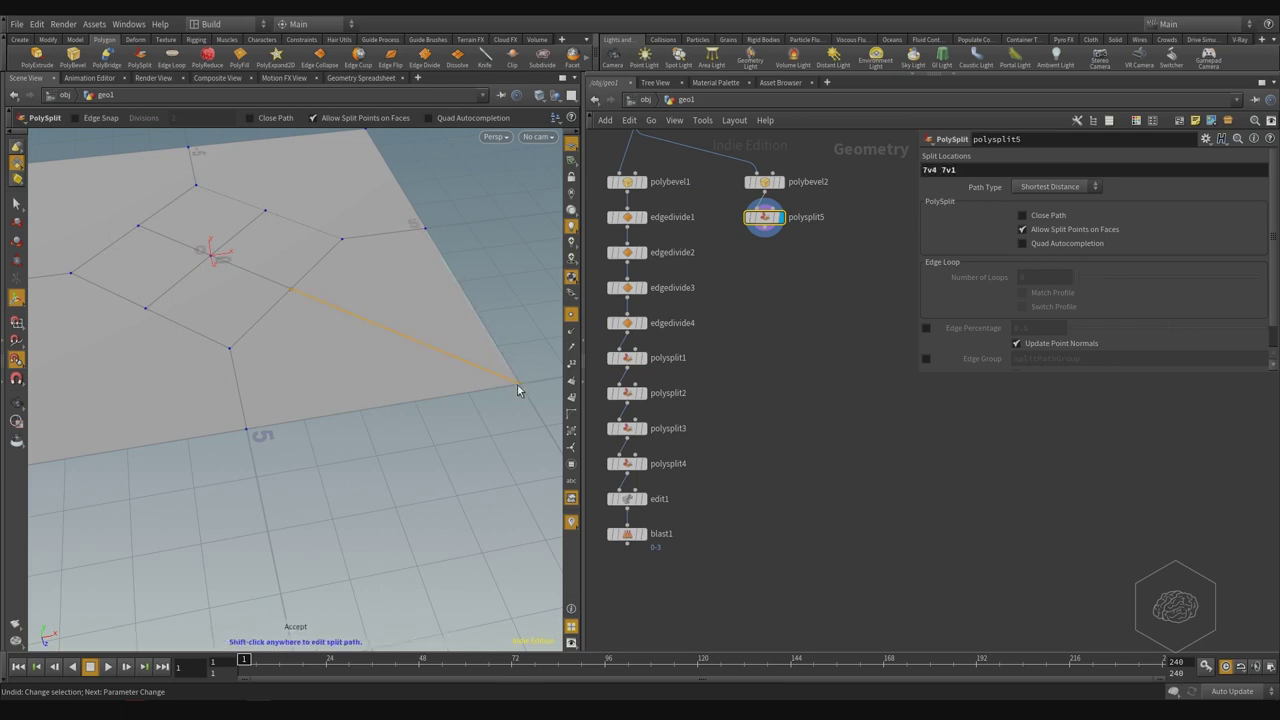
# - Repeat the PolySplit for the other three bevel-edge midpoints, connecting each to its nearest outer grid corner
pyautogui.press('q')
pyautogui.keyDown('alt'); pyautogui.moveTo(174, 378); pyautogui.dragTo(137, 391); pyautogui.keyUp('alt')
pyautogui.keyDown('alt'); pyautogui.moveTo(137, 391); pyautogui.dragTo(217, 340, button='middle'); pyautogui.keyUp('alt')
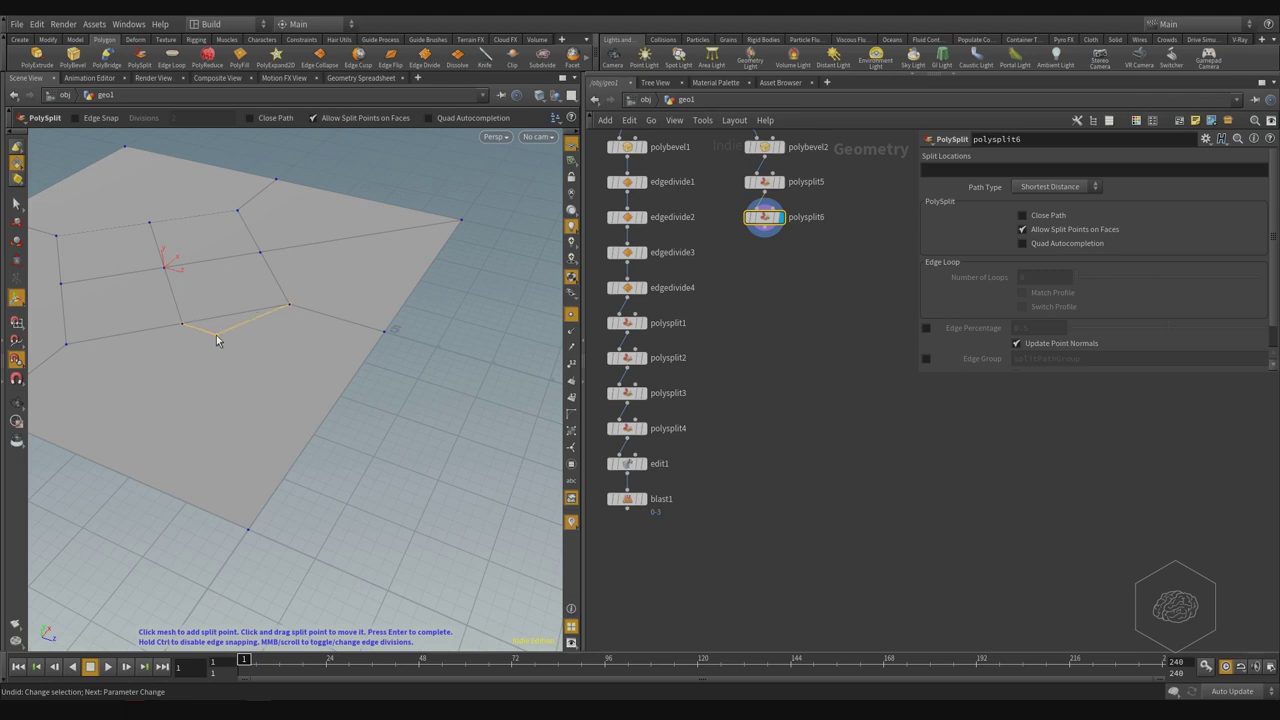
pyautogui.click(184, 323)
pyautogui.press('Return')
pyautogui.keyDown('alt'); pyautogui.moveTo(104, 428); pyautogui.dragTo(383, 389); pyautogui.keyUp('alt')
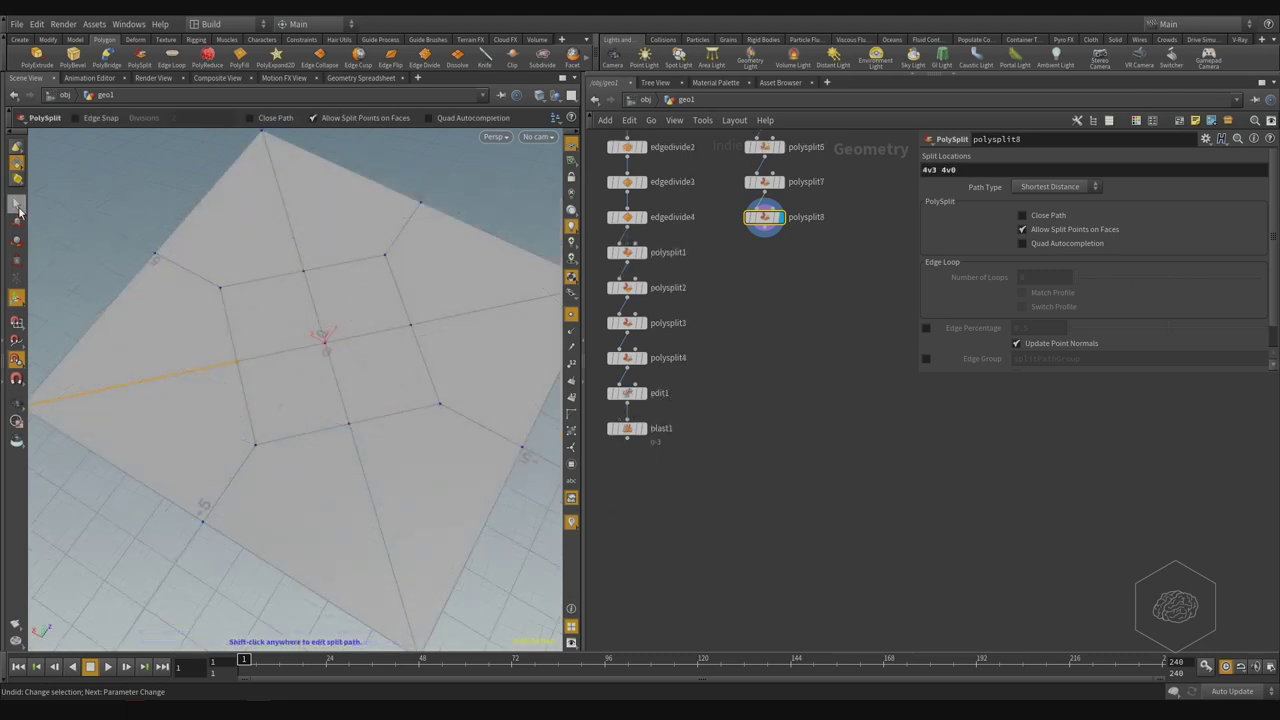
# - Select the four bevel-edge midpoints as points and scale them outward to about 1.48 in X and Z
pyautogui.click(16, 203)
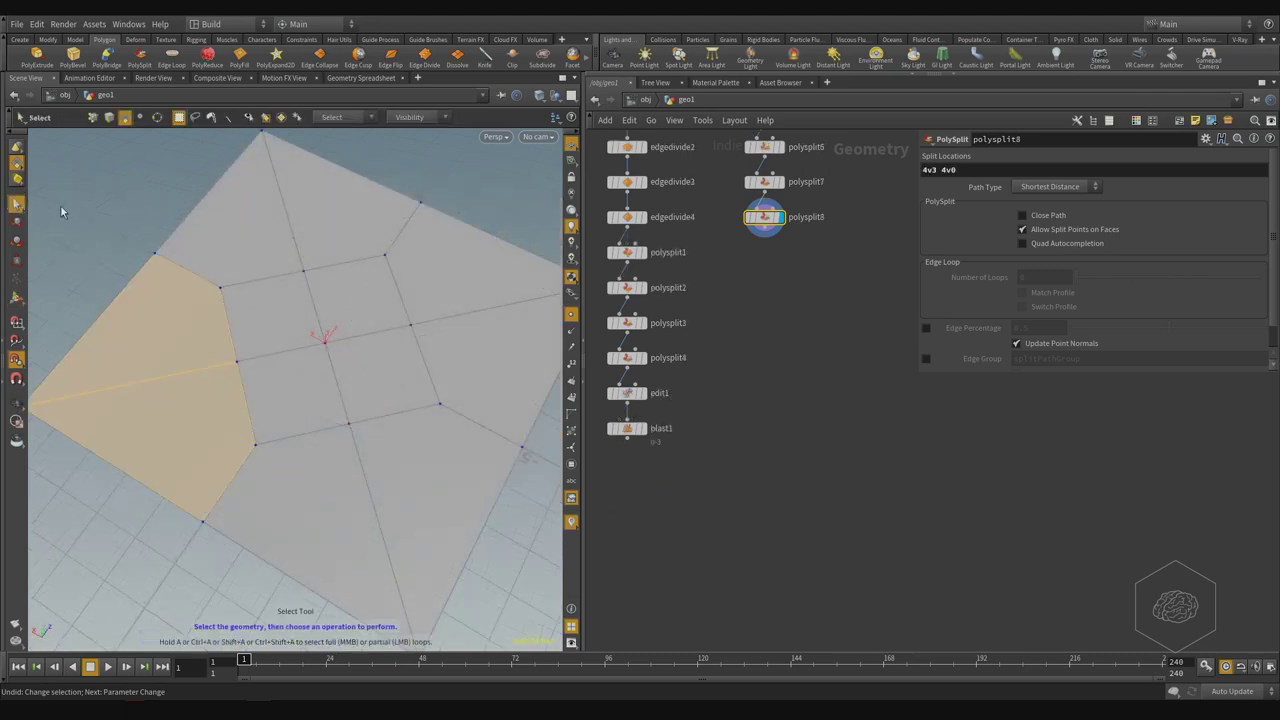
pyautogui.click(380, 318)
pyautogui.moveTo(256, 348); pyautogui.dragTo(228, 375)
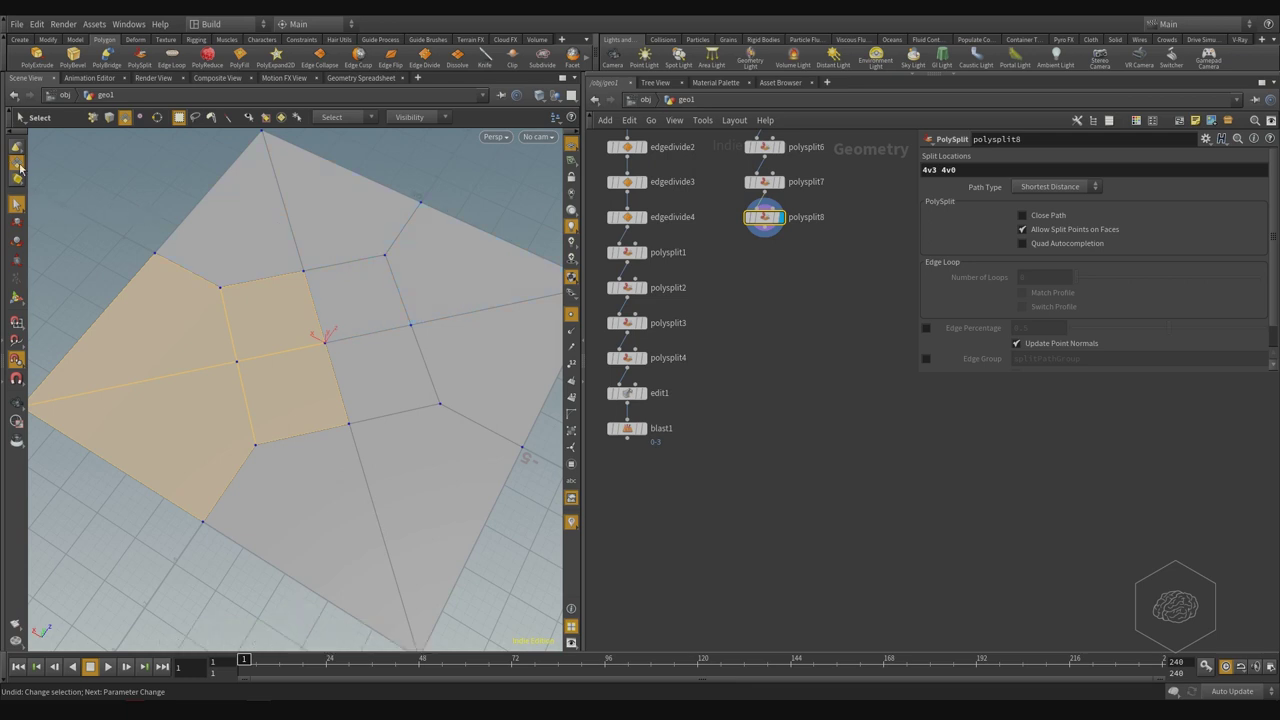
pyautogui.rightClick(16, 162)
pyautogui.click(85, 176)
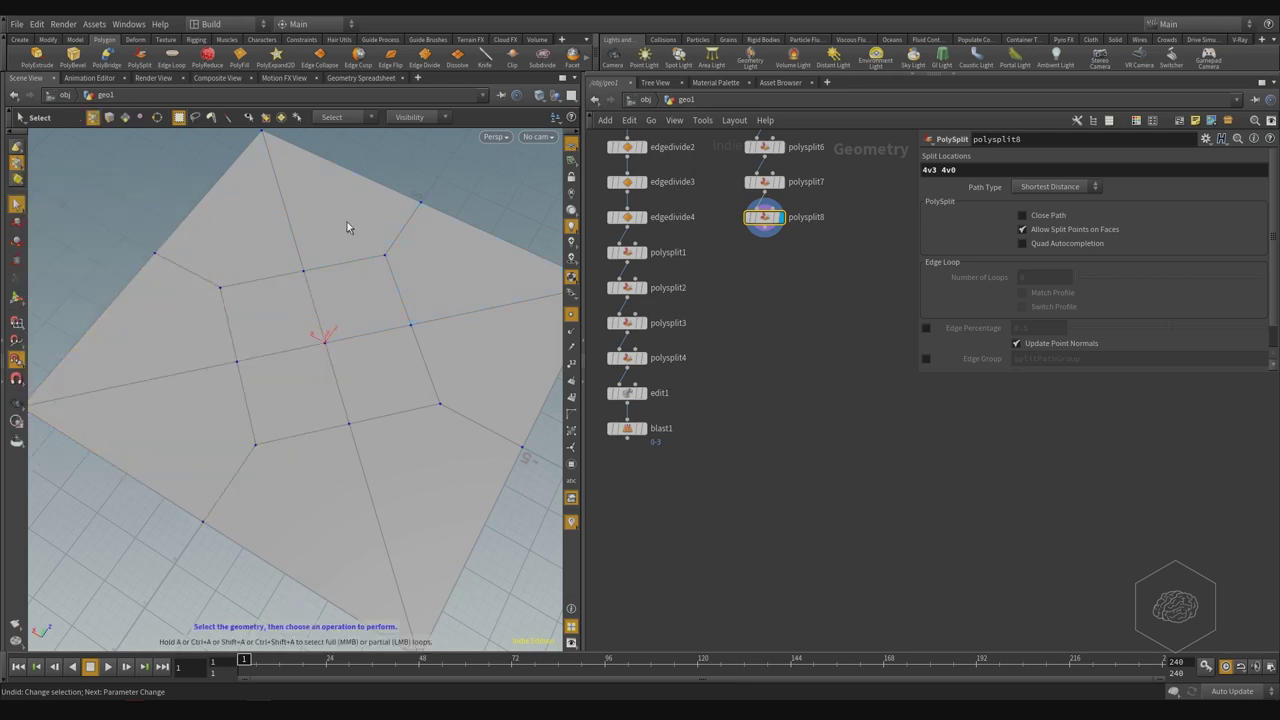
pyautogui.moveTo(290, 328); pyautogui.dragTo(214, 385)
pyautogui.keyDown('shift'); pyautogui.moveTo(328, 231); pyautogui.dragTo(292, 284); pyautogui.keyUp('shift')
pyautogui.keyDown('shift'); pyautogui.moveTo(417, 294); pyautogui.dragTo(387, 357); pyautogui.keyUp('shift')
pyautogui.keyDown('shift'); pyautogui.moveTo(364, 394); pyautogui.dragTo(335, 455); pyautogui.keyUp('shift')
pyautogui.press('r')
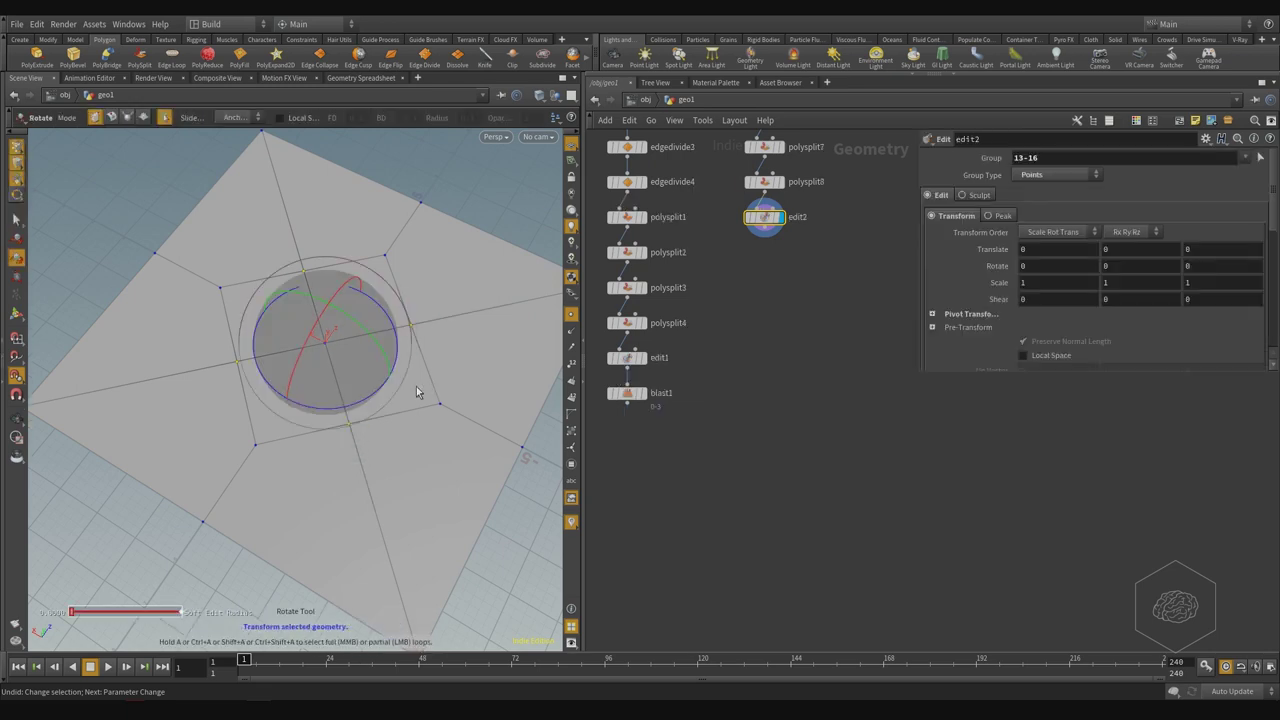
pyautogui.press('e')
pyautogui.moveTo(361, 396); pyautogui.dragTo(361, 419)
# - Compare the node chains below polybevel1 and polybevel2, highlighting the Edge Divide, PolySplit and Edit nodes in each
pyautogui.moveTo(746, 287); pyautogui.dragTo(808, 498, button='middle')
pyautogui.moveTo(893, 279); pyautogui.dragTo(770, 489)
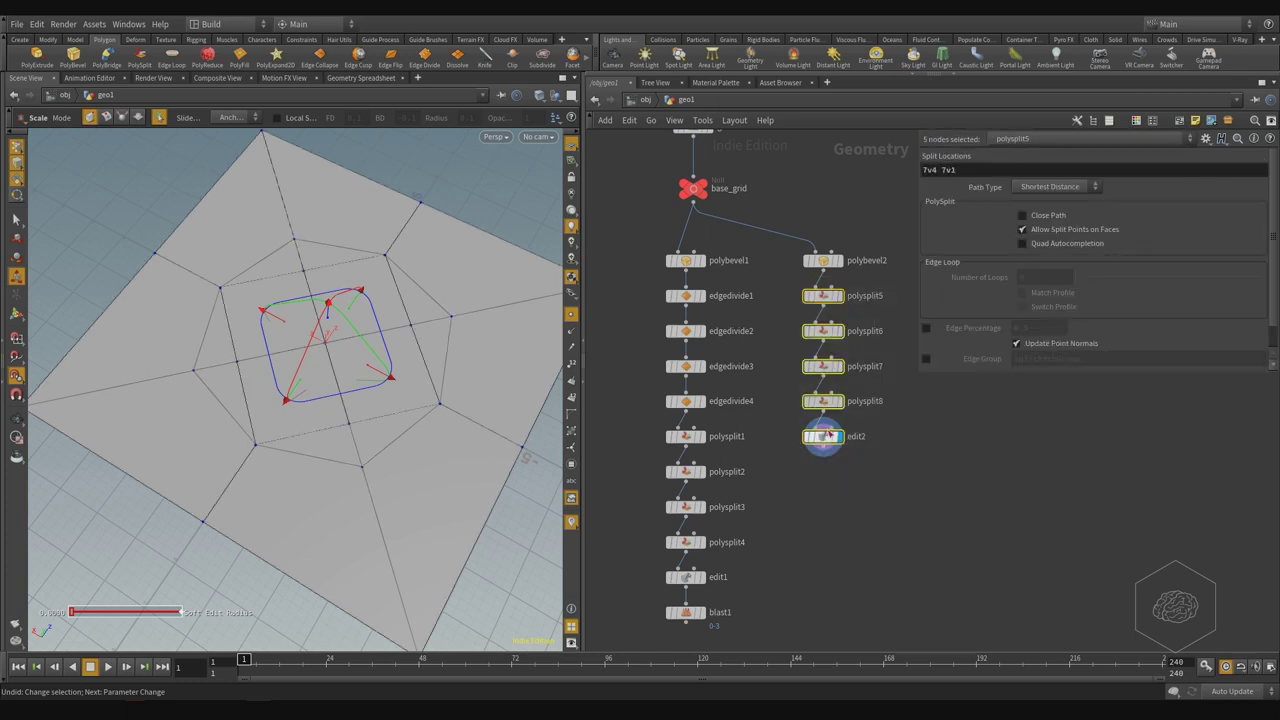
pyautogui.click(945, 449)
pyautogui.moveTo(893, 307); pyautogui.dragTo(806, 505)
pyautogui.moveTo(877, 562); pyautogui.dragTo(893, 472, button='middle')
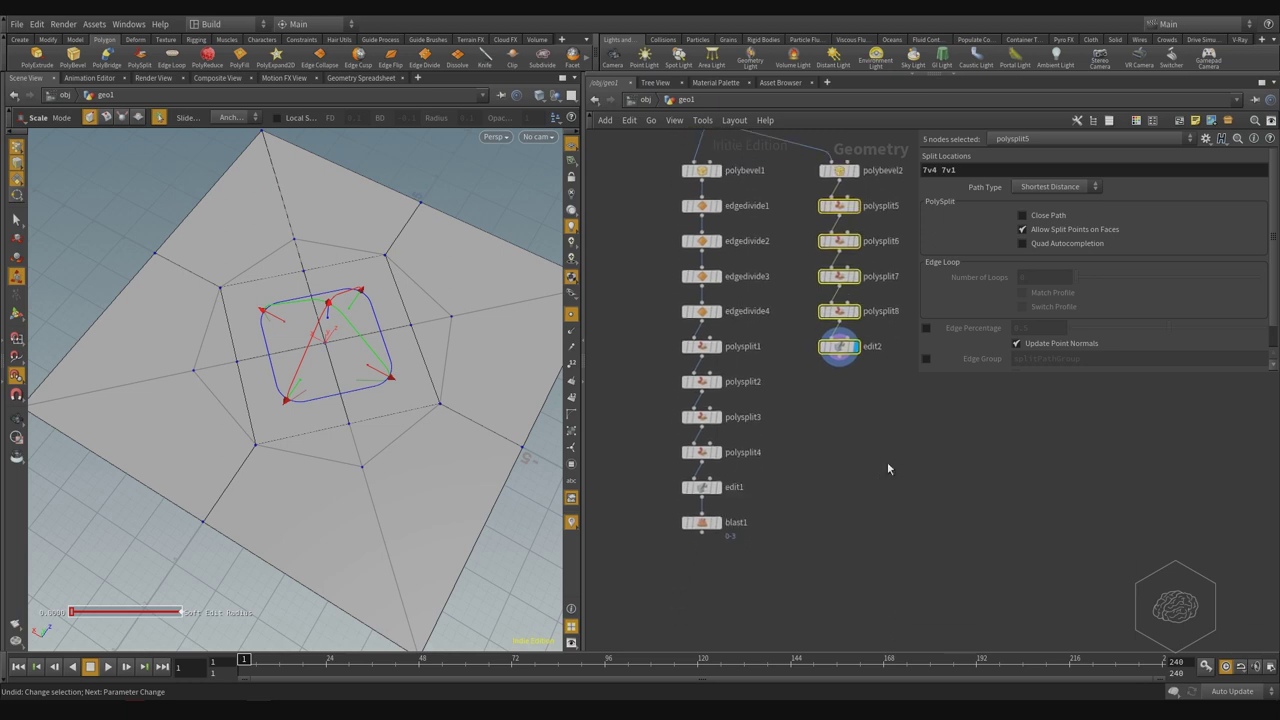
pyautogui.moveTo(789, 190); pyautogui.dragTo(673, 331)
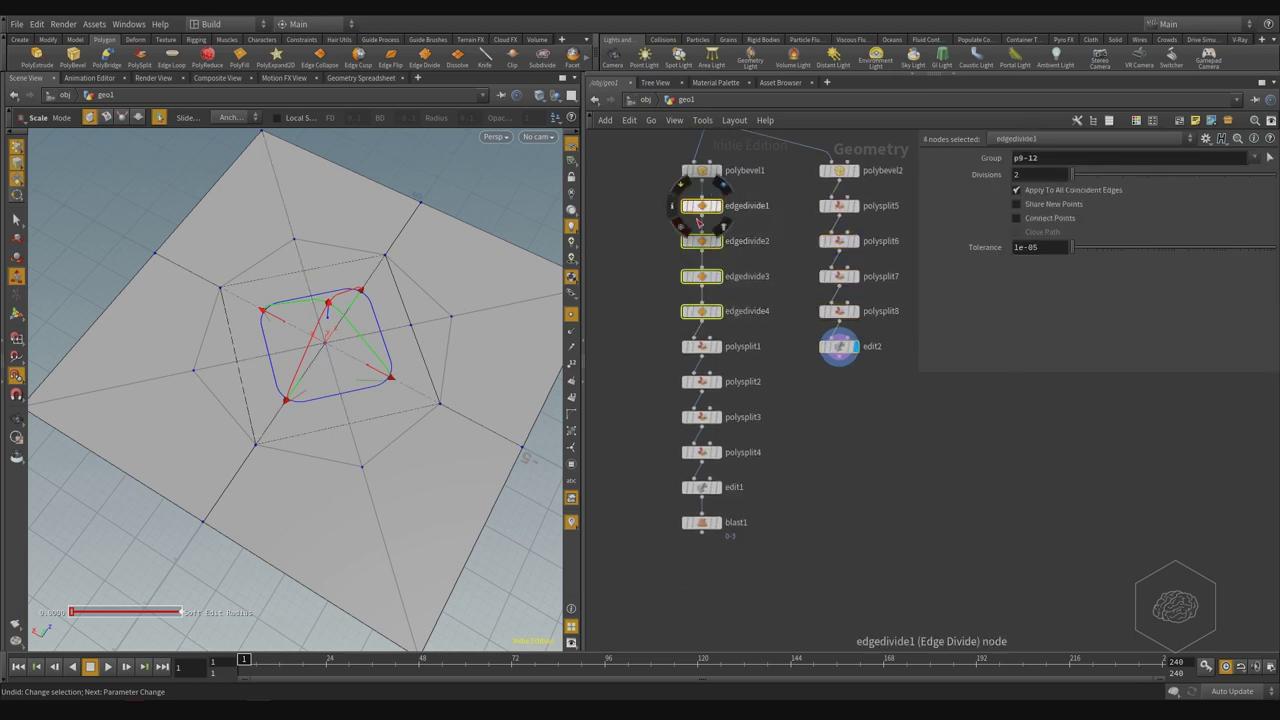
pyautogui.moveTo(790, 193); pyautogui.dragTo(663, 505)
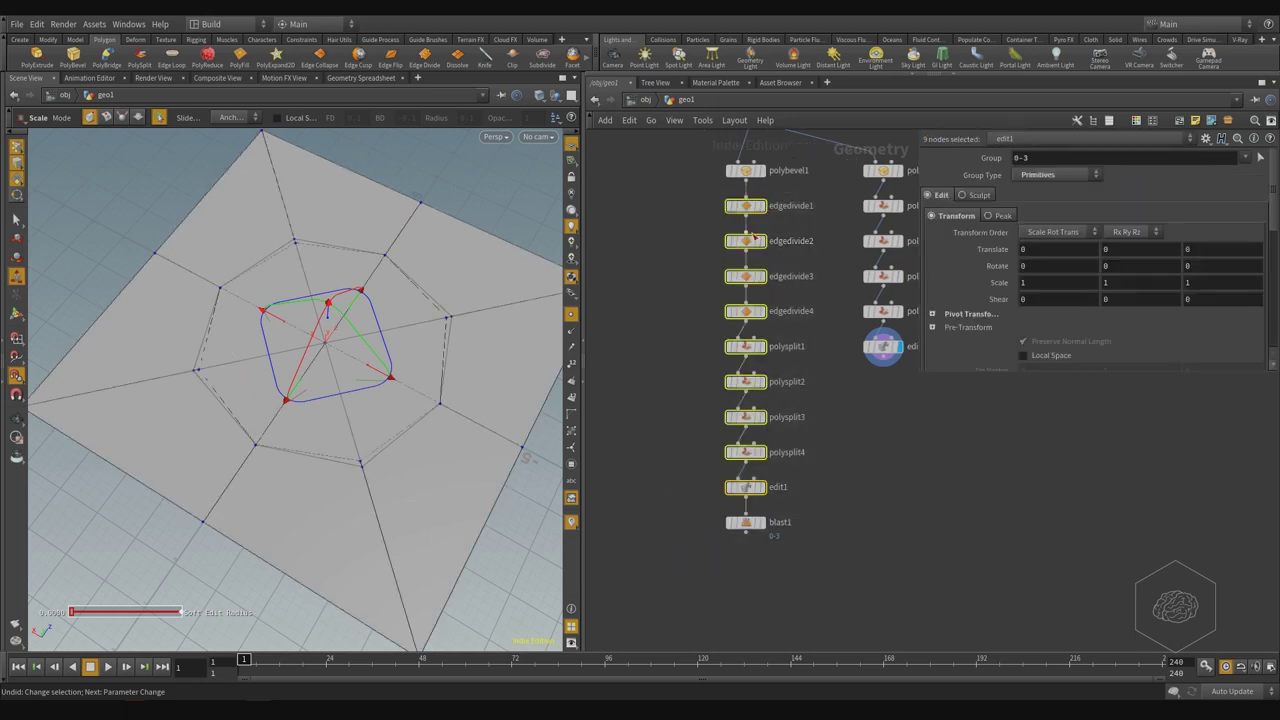
pyautogui.moveTo(949, 474); pyautogui.dragTo(816, 484, button='middle')
pyautogui.click(813, 468)
pyautogui.moveTo(829, 360); pyautogui.dragTo(859, 379, button='middle')
pyautogui.click(779, 377)
pyautogui.moveTo(865, 477); pyautogui.dragTo(881, 447, button='middle')
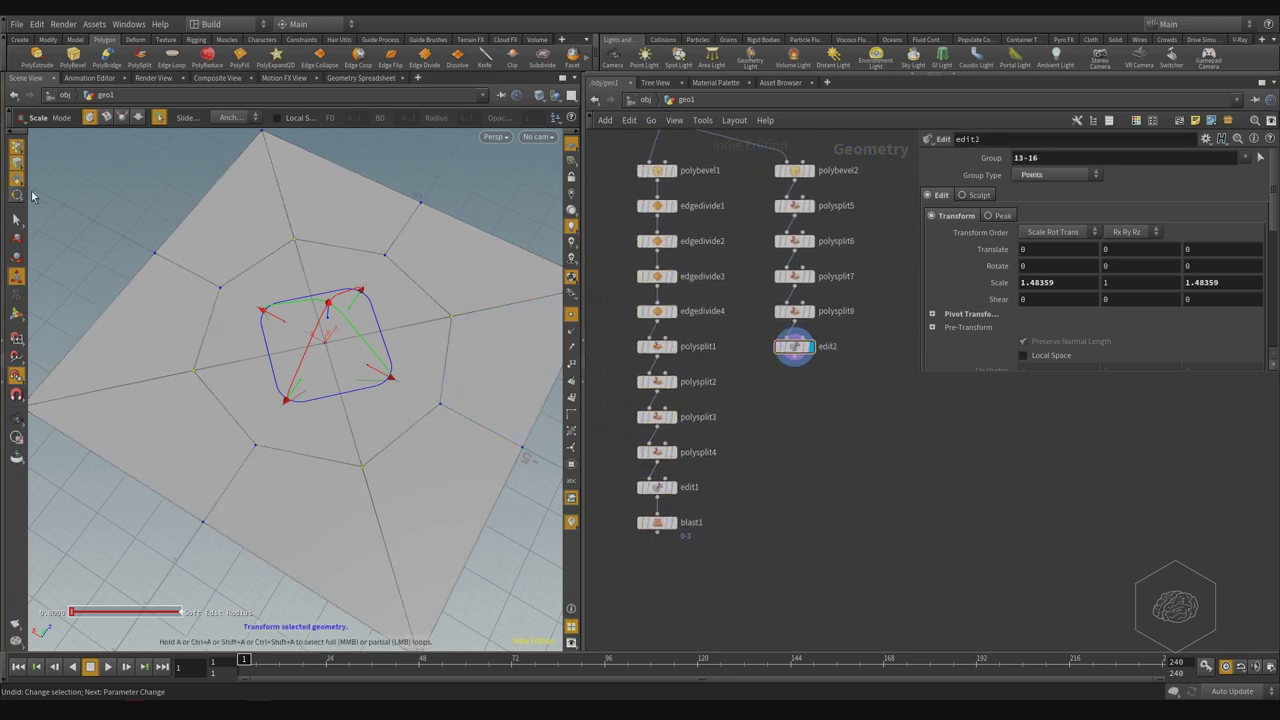
# - Select the four inner faces of the chamfer branch as primitives and delete them to open an eight-sided hole
pyautogui.click(16, 238)
pyautogui.click(364, 312)
pyautogui.keyDown('shift'); pyautogui.click(269, 331); pyautogui.keyUp('shift')
pyautogui.keyDown('shift'); pyautogui.click(328, 399); pyautogui.keyUp('shift')
pyautogui.keyDown('shift'); pyautogui.click(397, 400); pyautogui.keyUp('shift')
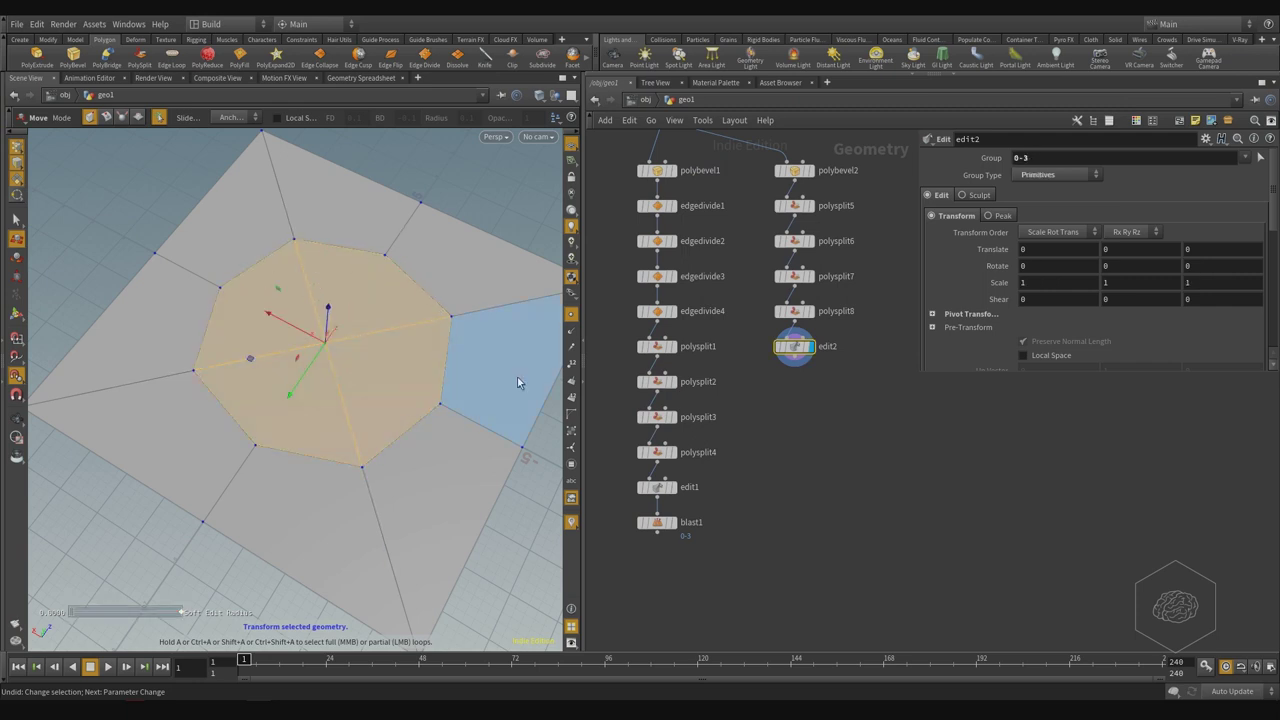
pyautogui.press('Delete')
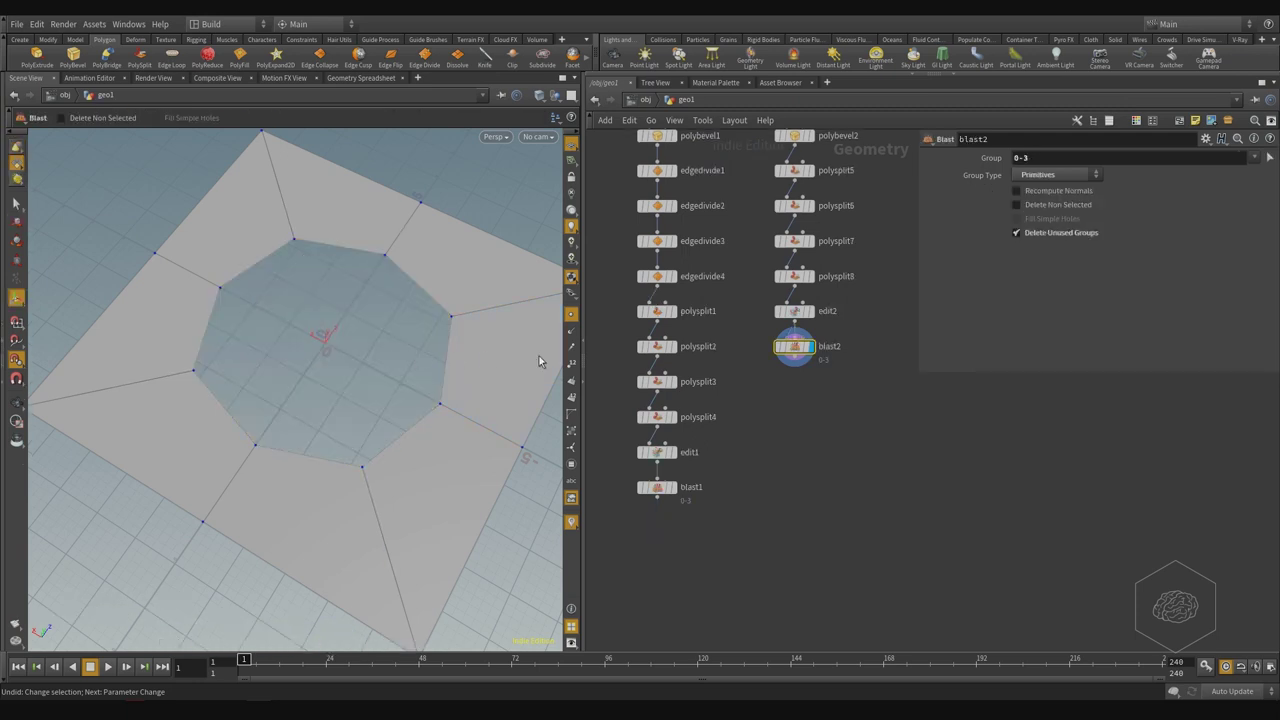
# - Examine the eight-sided hole in the grid and review both branches down to blast1 and blast2
pyautogui.moveTo(835, 442); pyautogui.dragTo(874, 471, button='middle')
pyautogui.scroll(-3, 808, 458)
pyautogui.scroll(2, 787, 335)
pyautogui.moveTo(647, 244); pyautogui.dragTo(658, 293, button='middle')
pyautogui.keyDown('alt'); pyautogui.moveTo(474, 243); pyautogui.dragTo(349, 244); pyautogui.keyUp('alt')
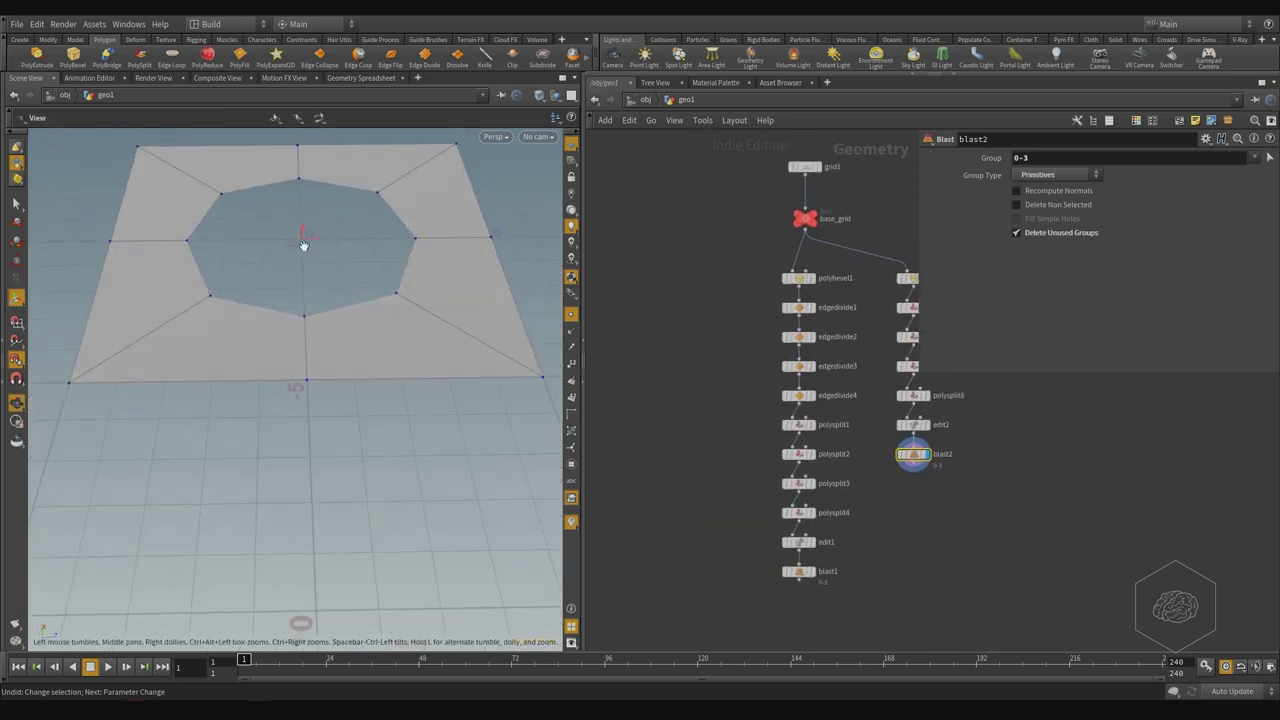
pyautogui.keyDown('alt'); pyautogui.moveTo(306, 246); pyautogui.dragTo(306, 287, button='middle'); pyautogui.keyUp('alt')
pyautogui.moveTo(1031, 560); pyautogui.dragTo(964, 429, button='middle')
pyautogui.moveTo(716, 463); pyautogui.dragTo(704, 352, button='middle')
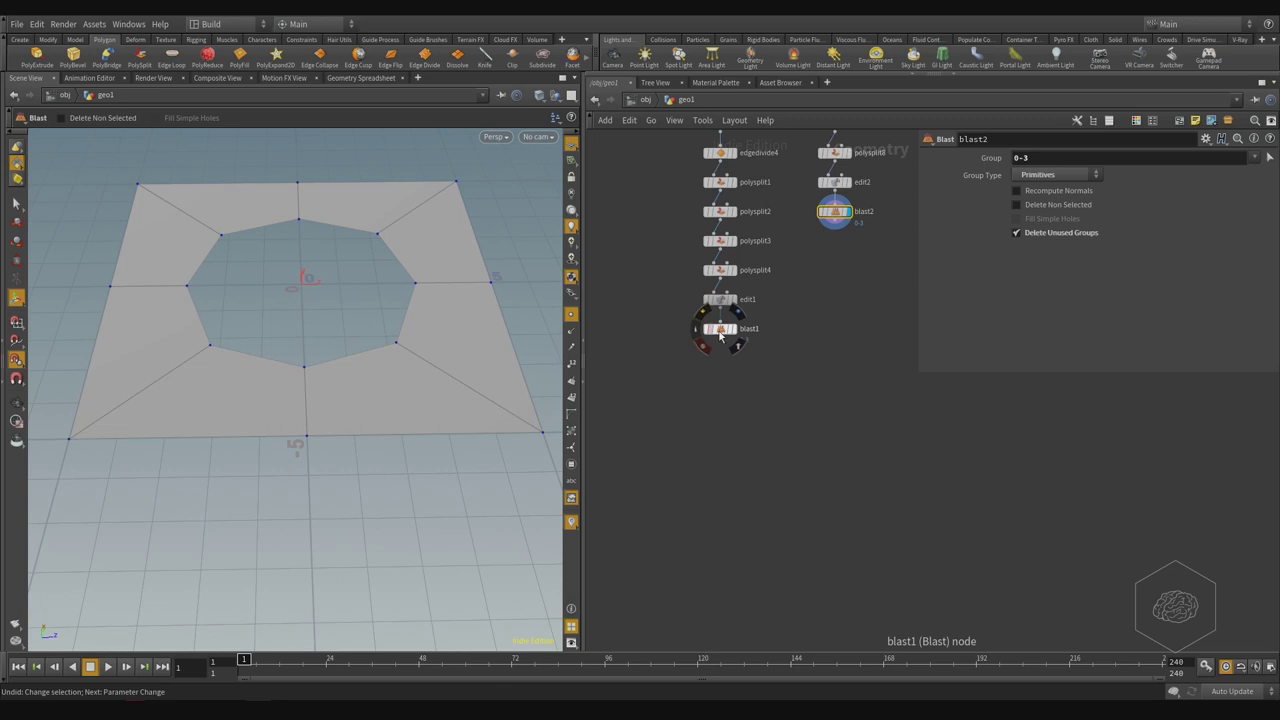
pyautogui.moveTo(780, 474); pyautogui.dragTo(813, 484, button='middle')
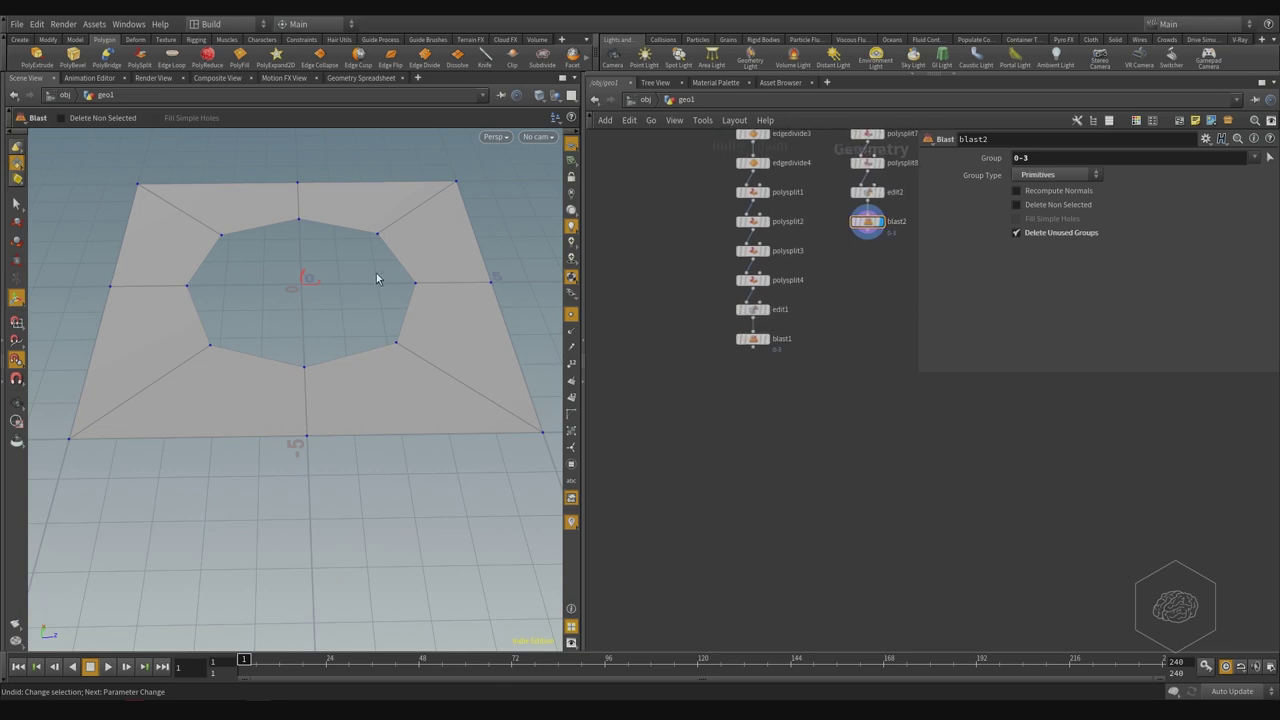
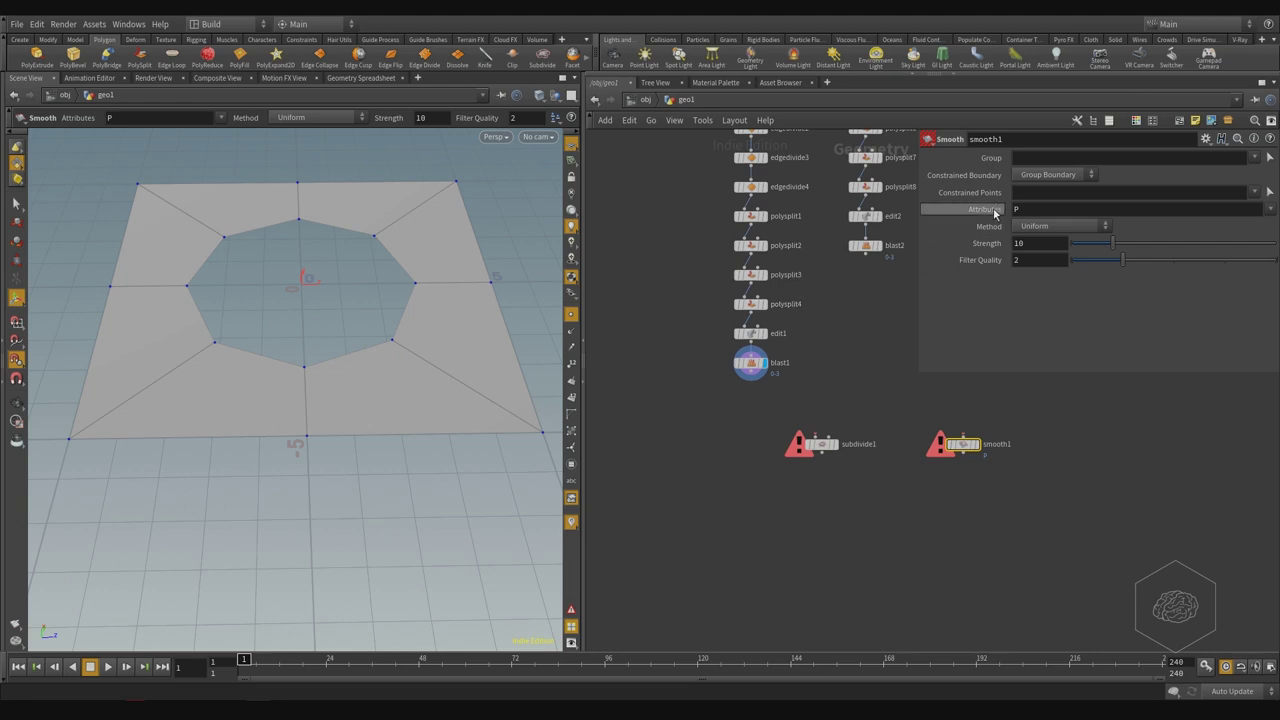
# - Inspect the Attributes parameter of smooth1 and the point attributes in polybevel2's node information
pyautogui.moveTo(994, 216)
pyautogui.moveTo(846, 346); pyautogui.dragTo(812, 458, button='middle')
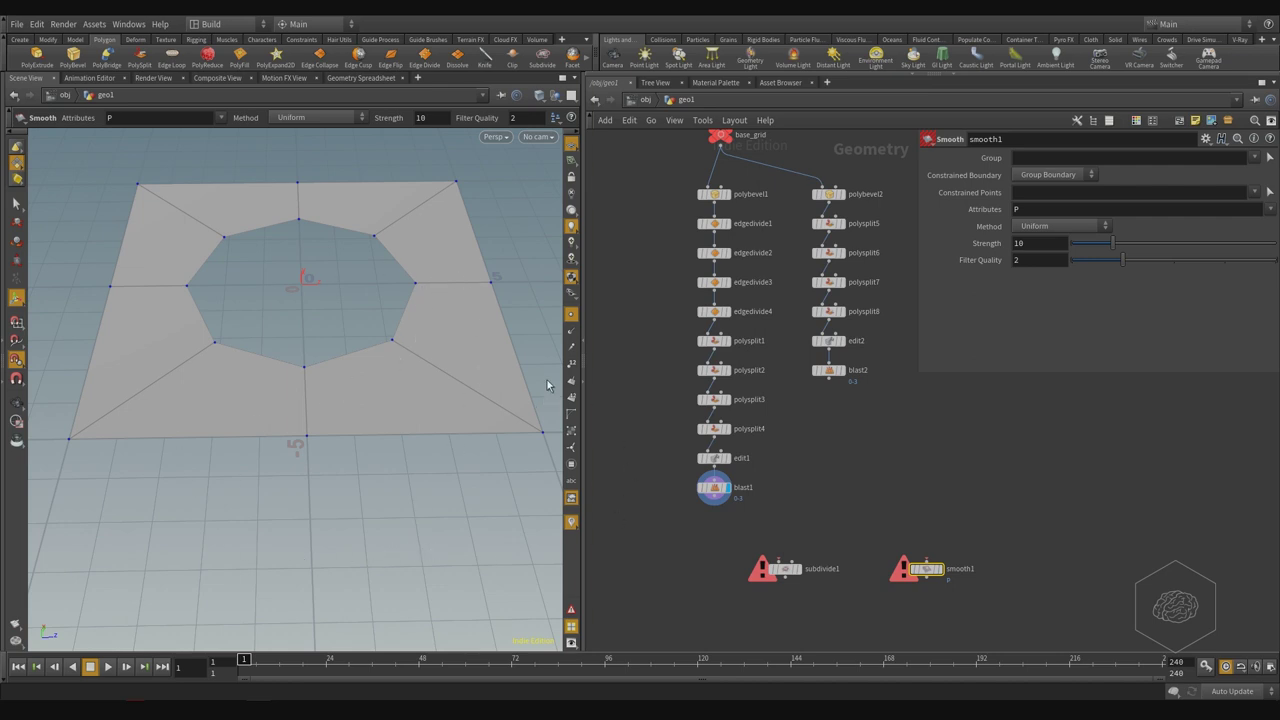
pyautogui.middleClick(829, 203)
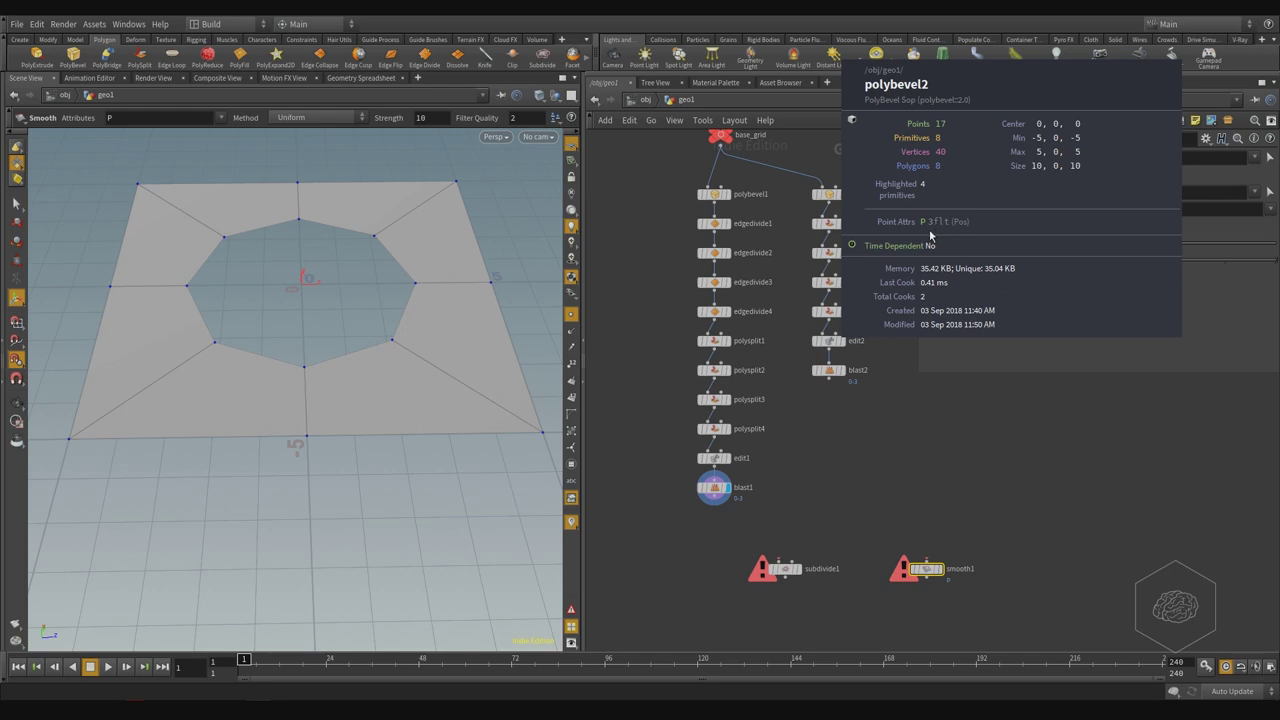
# - Add a Color node, connect blast2 to its input and display it
pyautogui.press('Tab')
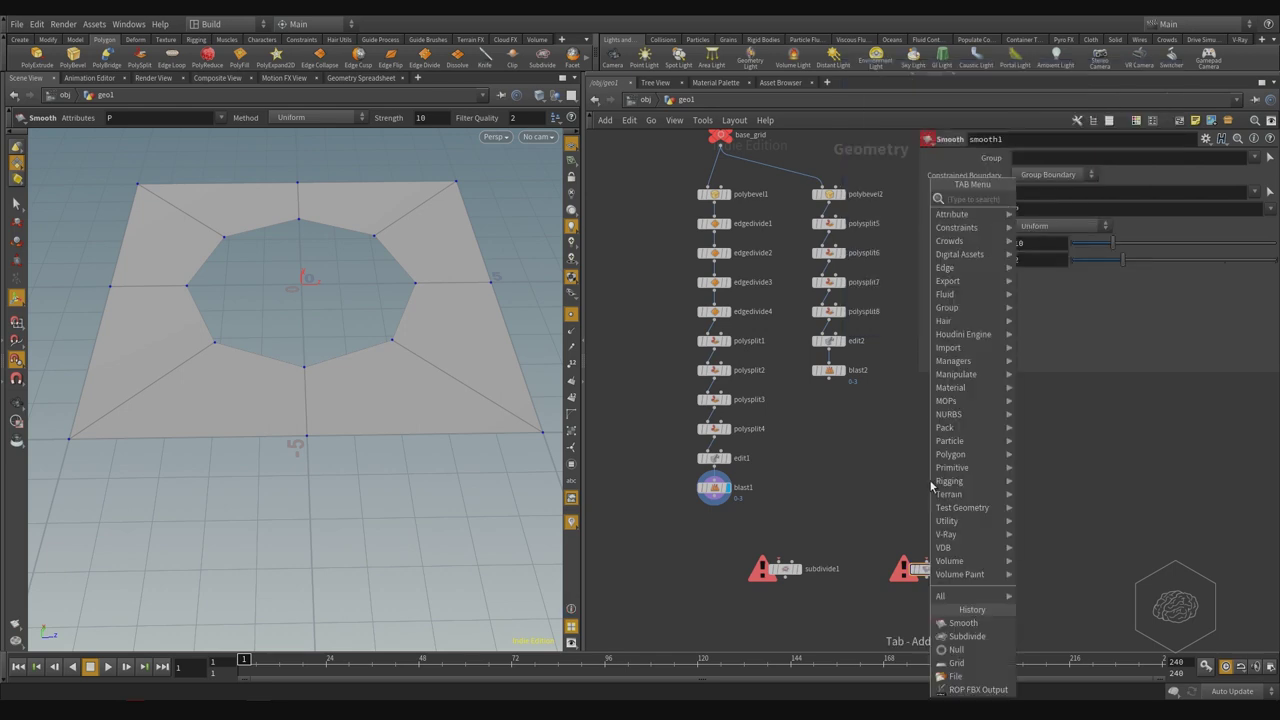
pyautogui.write('cre')
pyautogui.press('Return')
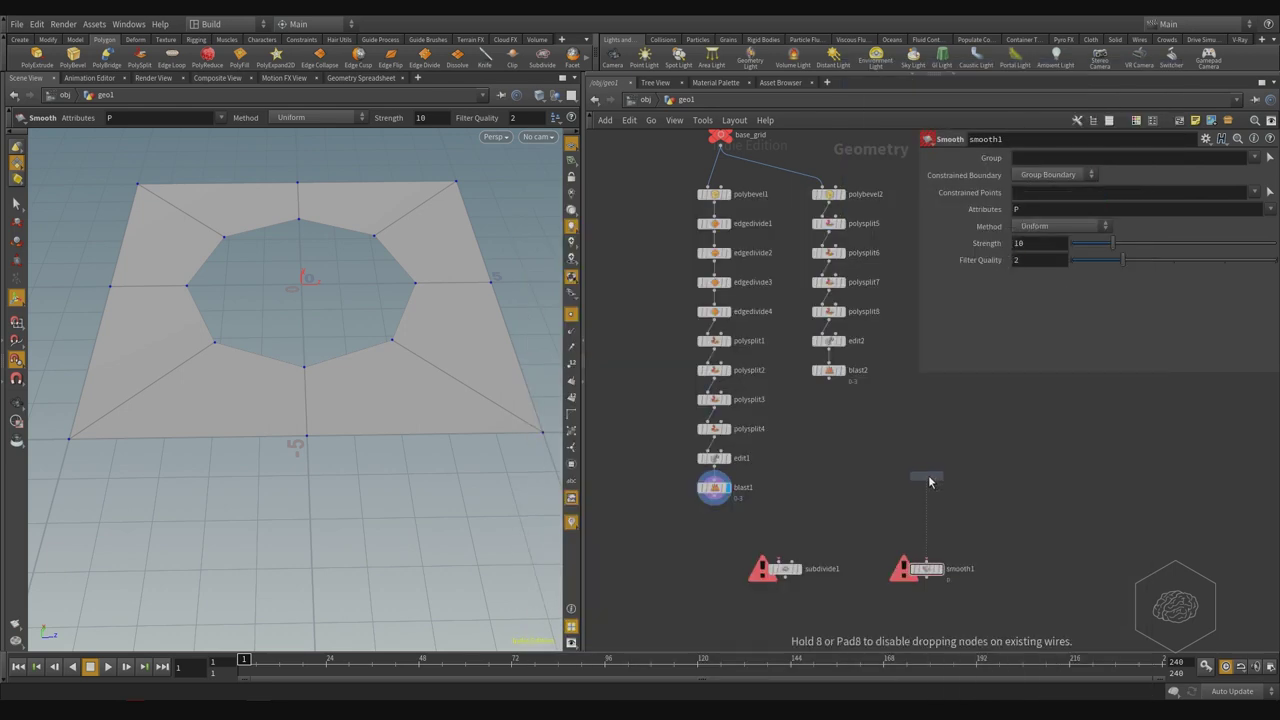
pyautogui.click(929, 482)
pyautogui.click(828, 380)
pyautogui.click(925, 468)
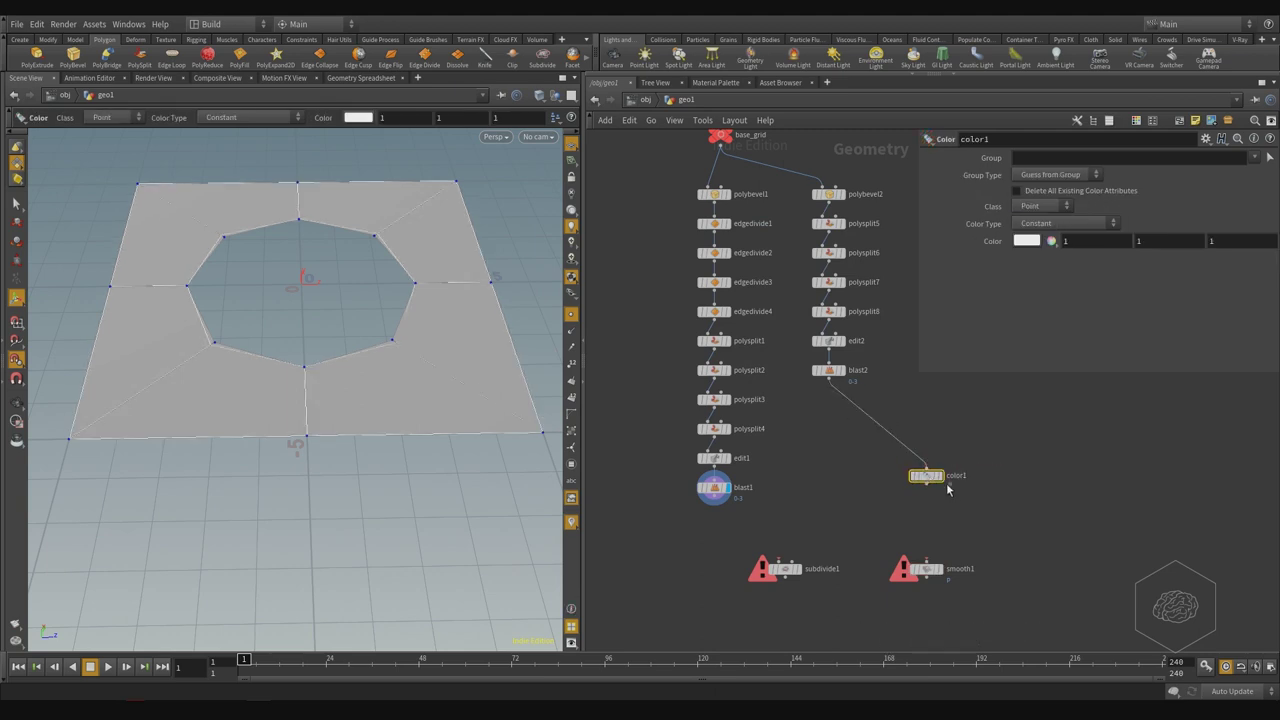
pyautogui.press('r')
pyautogui.middleClick(930, 480)
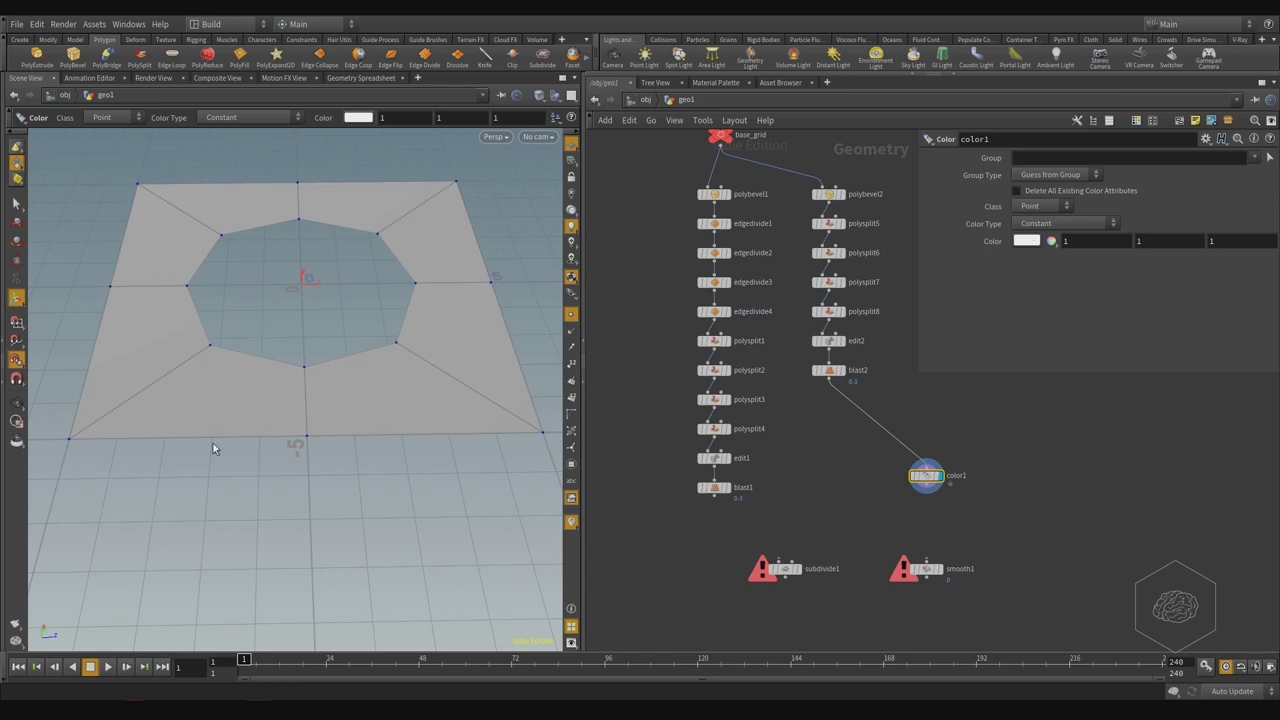
# - Inspect color1's point attributes in its node information and delete the Color node
pyautogui.middleClick(925, 481)
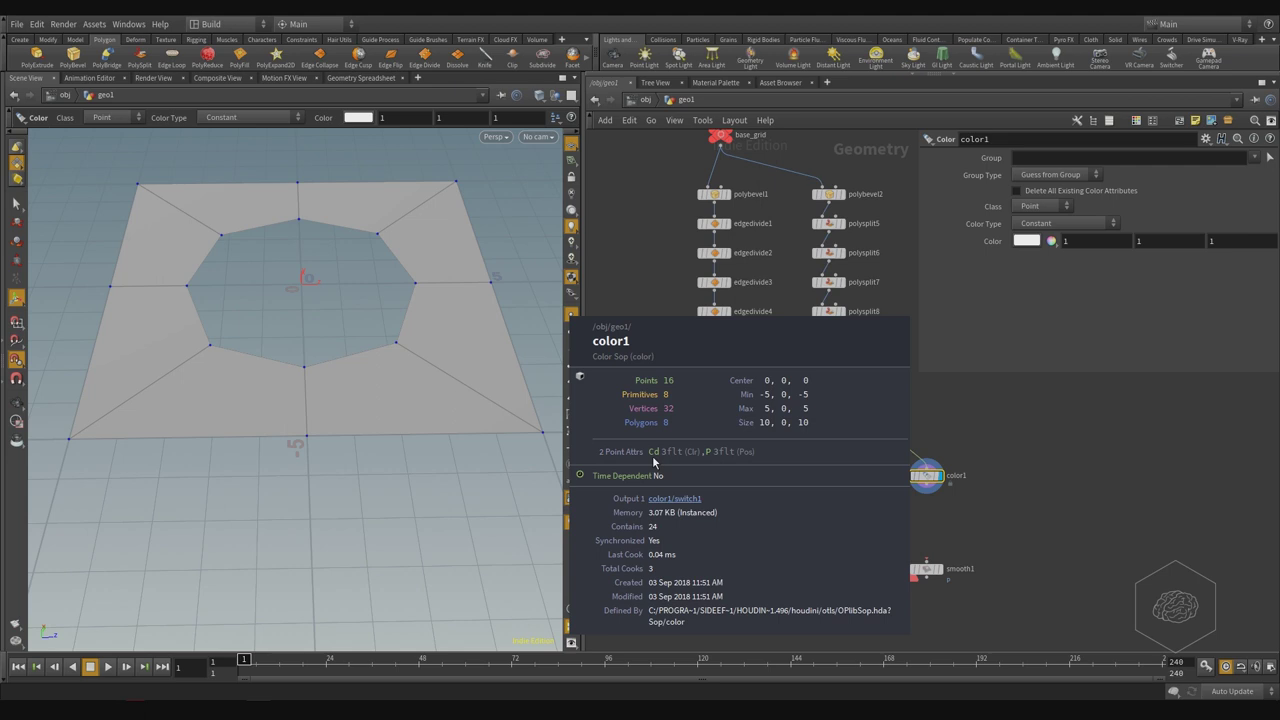
pyautogui.moveTo(654, 462); pyautogui.dragTo(654, 462, button='middle')
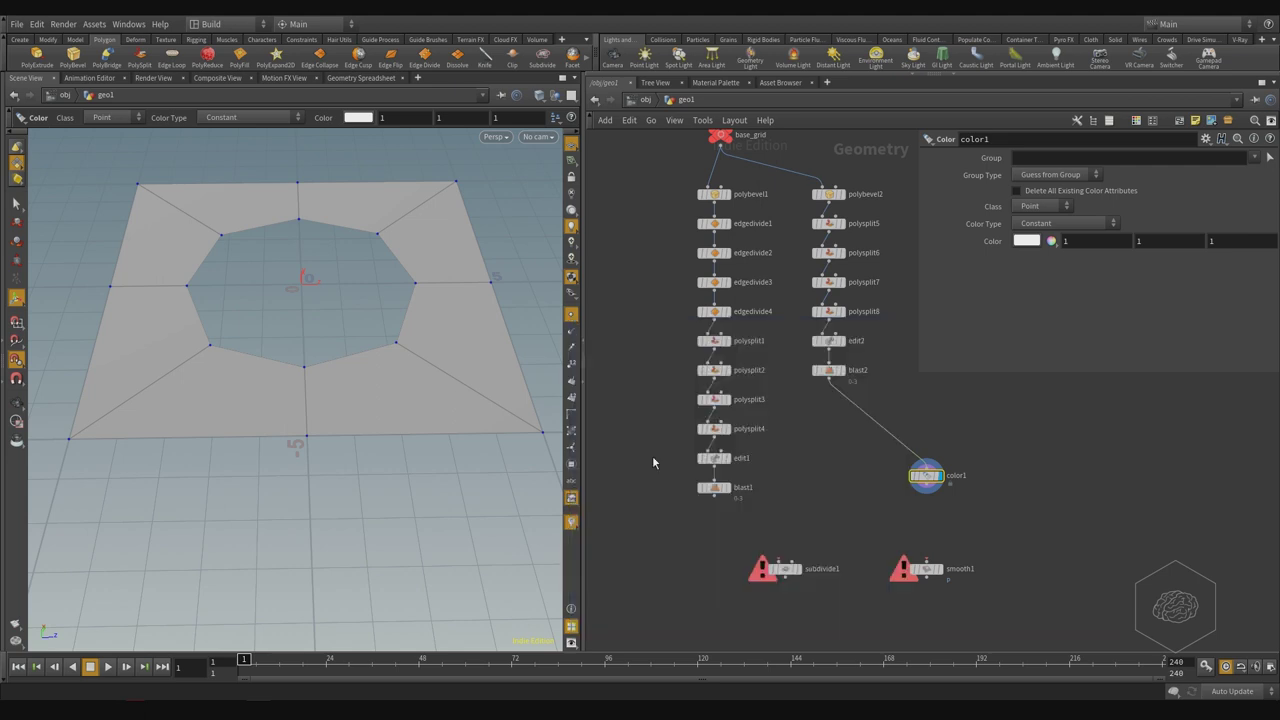
pyautogui.moveTo(1094, 440); pyautogui.dragTo(797, 501)
pyautogui.press('Delete')
# - Connect blast2 to the input of smooth1 and display the Smooth node
pyautogui.click(927, 568)
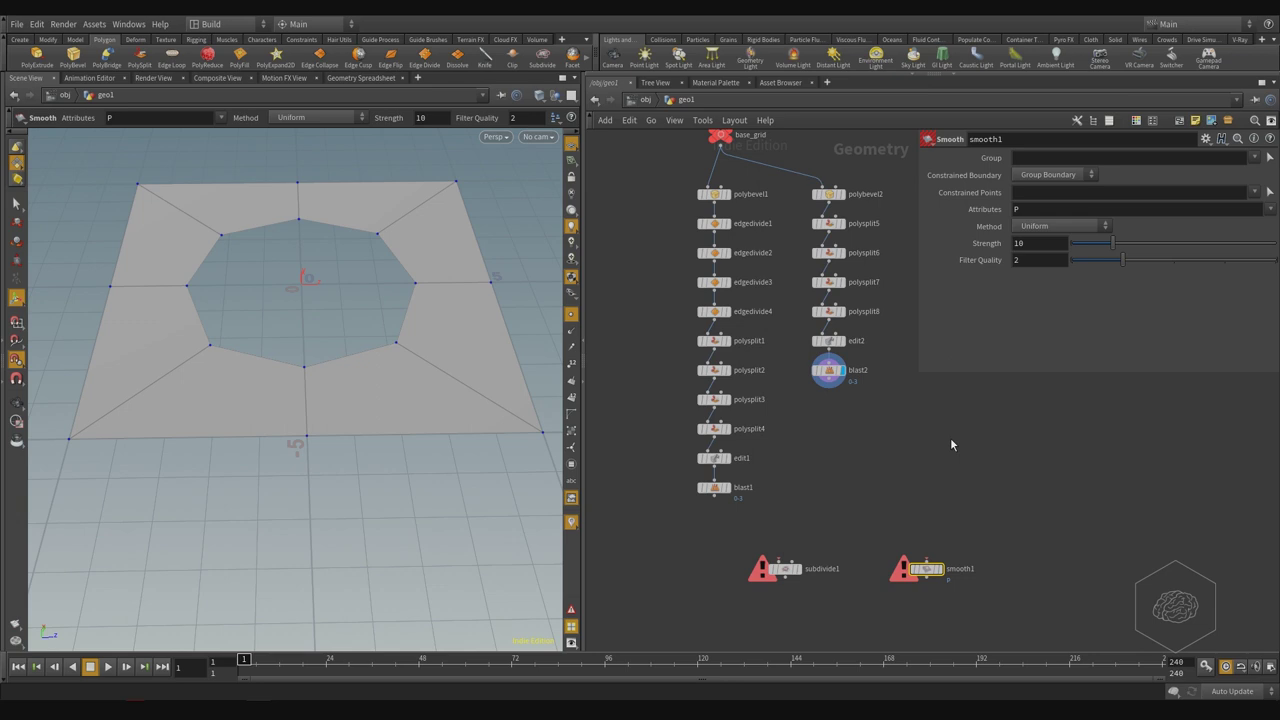
pyautogui.click(927, 561)
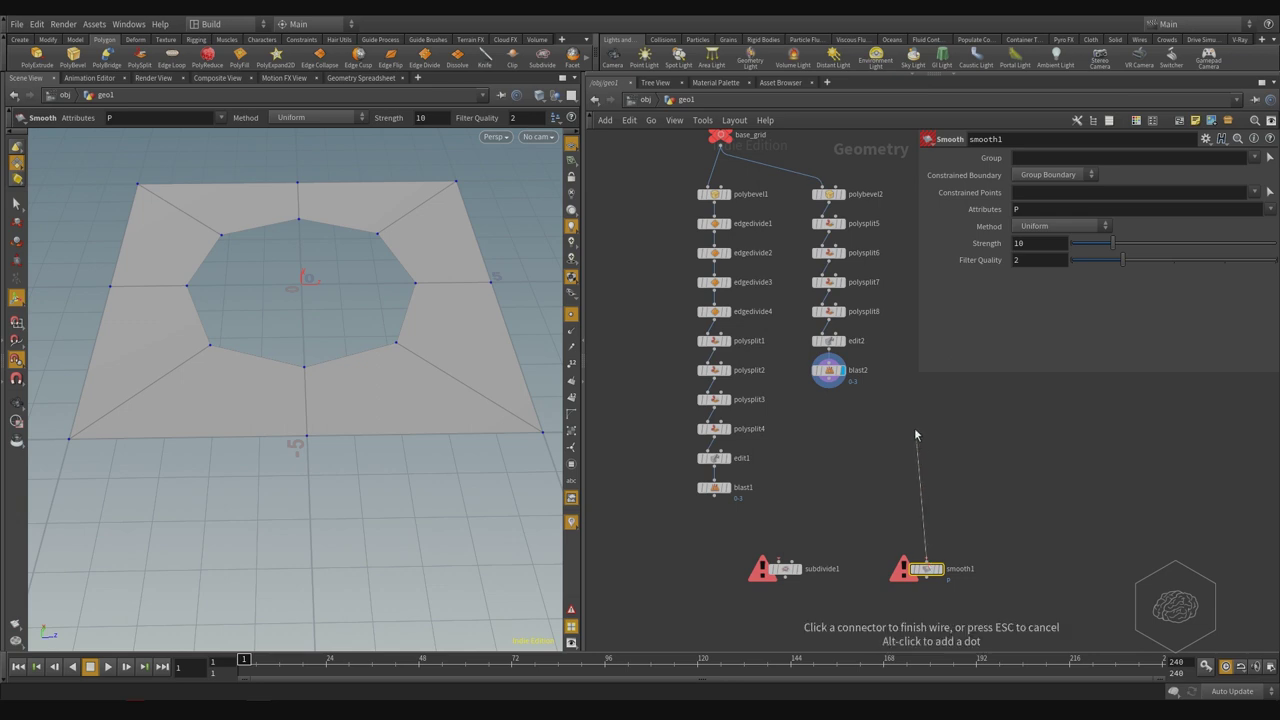
pyautogui.click(834, 388)
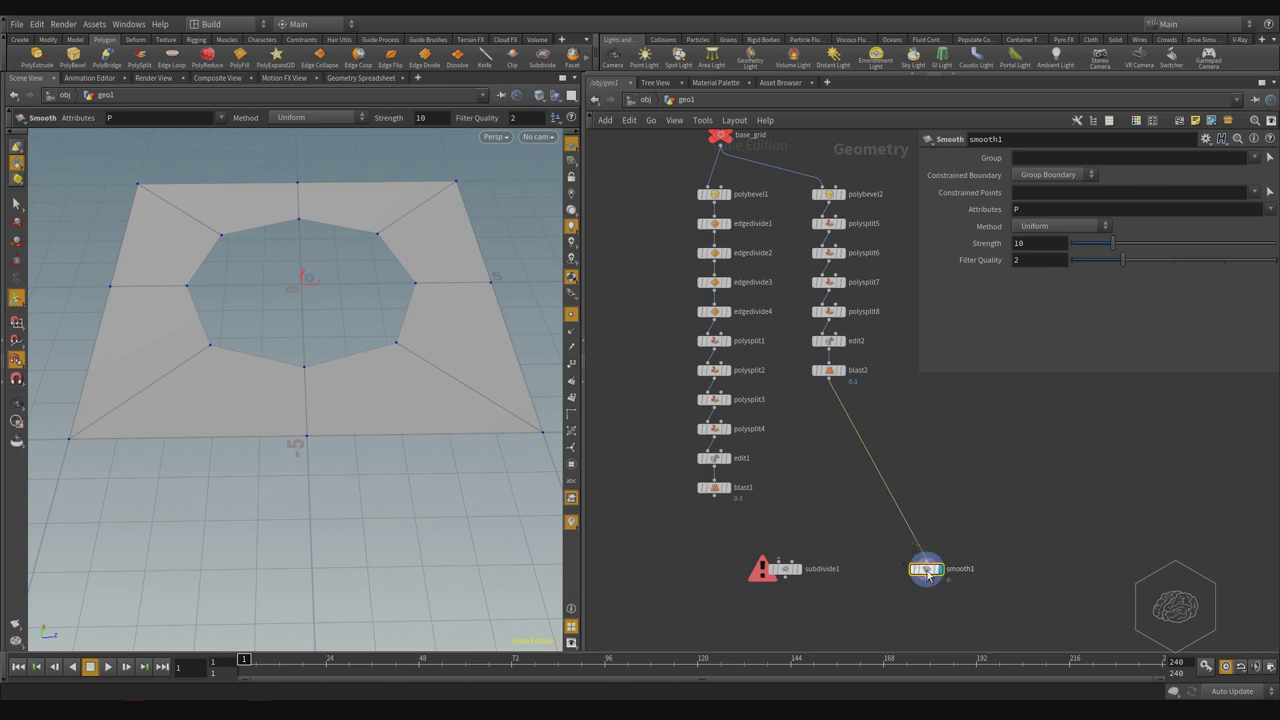
# - Try smooth1 with Strength 50, Filter Quality 4 and the Scale-Dominant method
pyautogui.moveTo(1113, 245); pyautogui.dragTo(1275, 245)
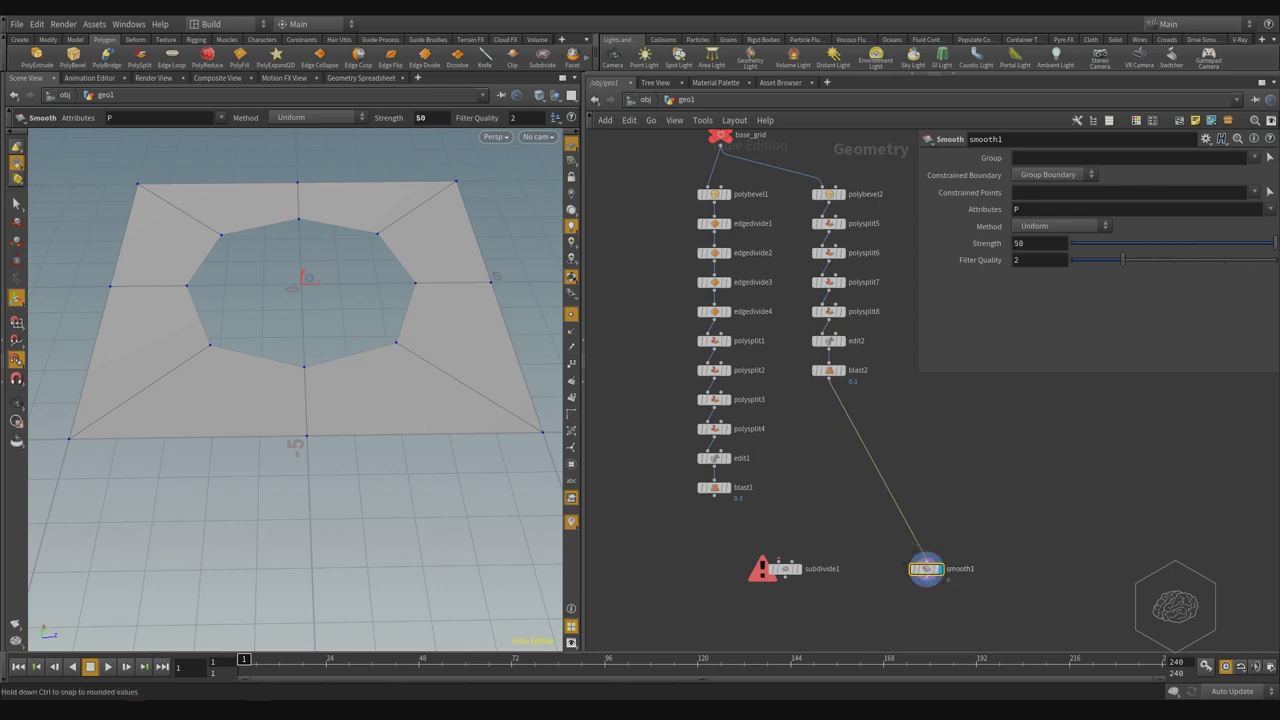
pyautogui.moveTo(1140, 263); pyautogui.dragTo(1229, 263)
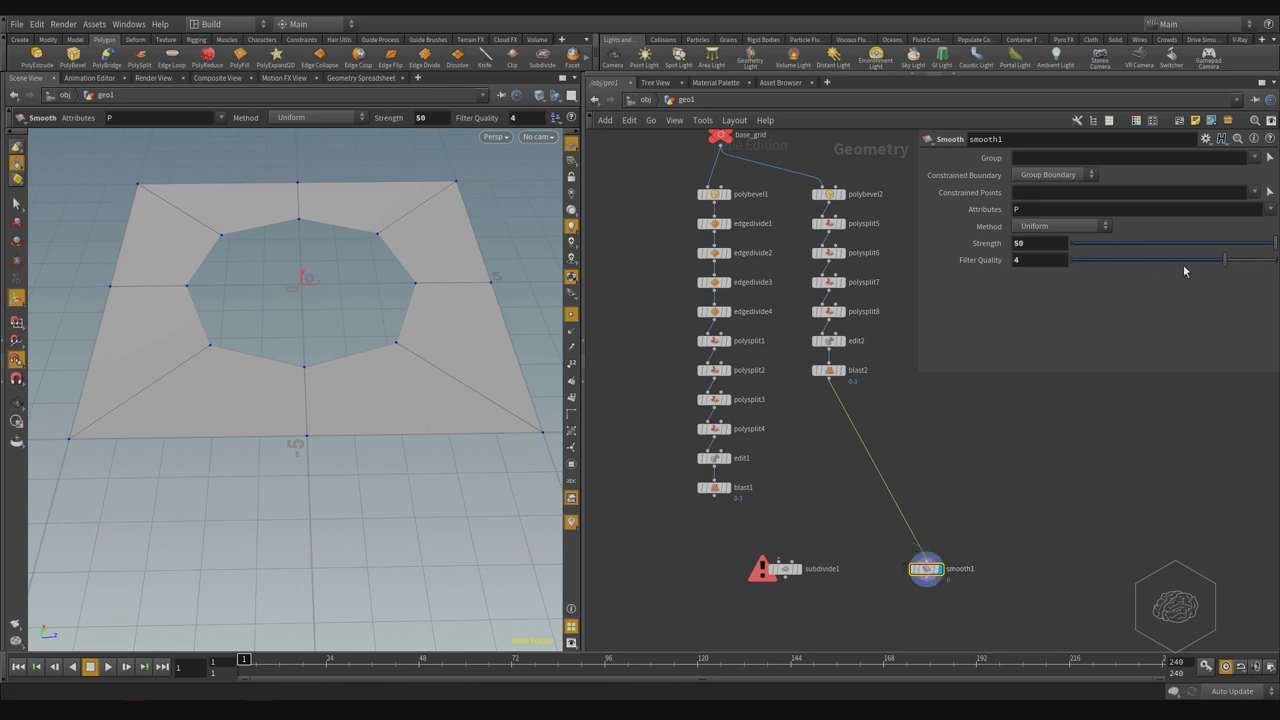
pyautogui.click(1058, 180)
pyautogui.click(1048, 213)
pyautogui.click(1036, 230)
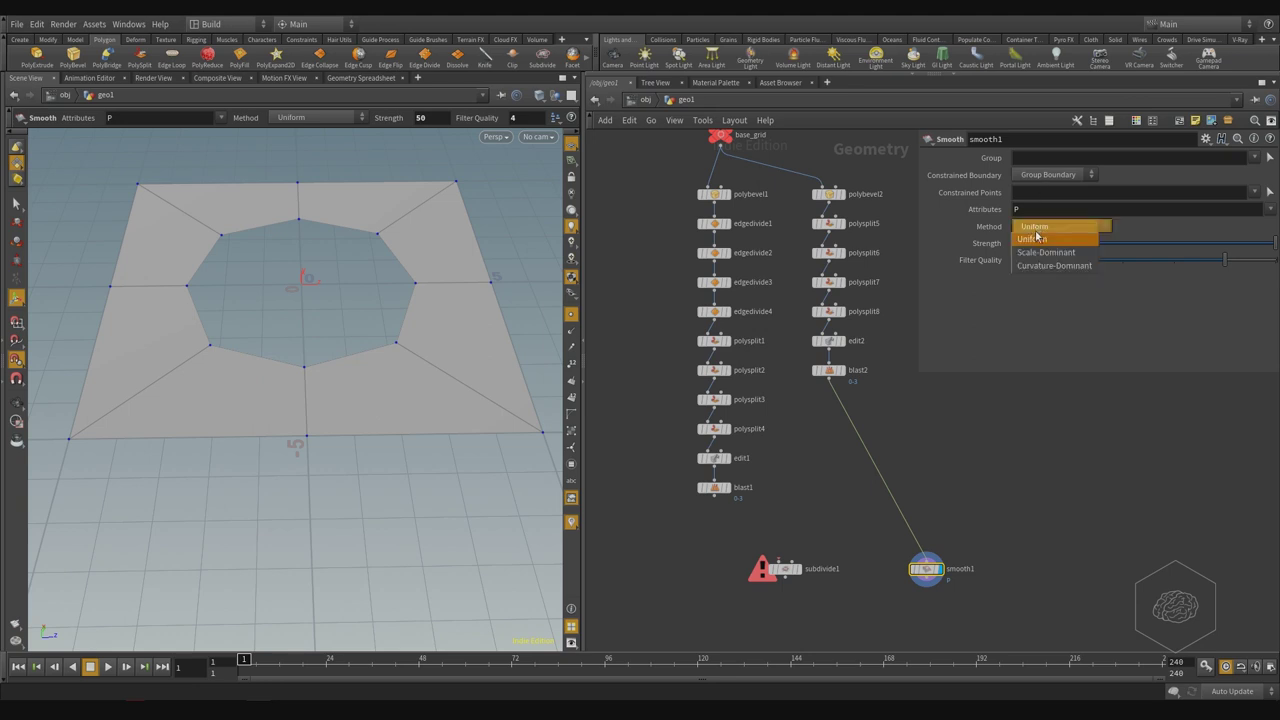
pyautogui.click(1046, 252)
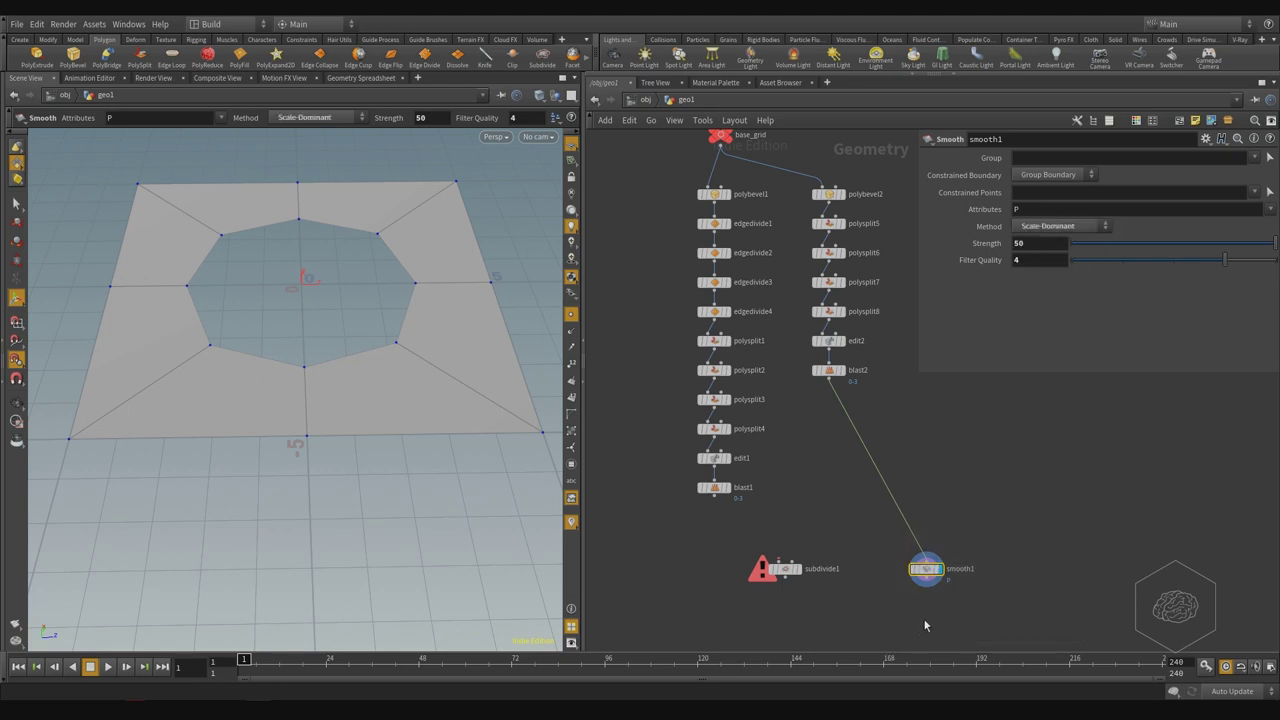
# - Delete smooth1, and connect blast2 to subdivide1's first input with subdivide1 displayed
pyautogui.press('Delete')
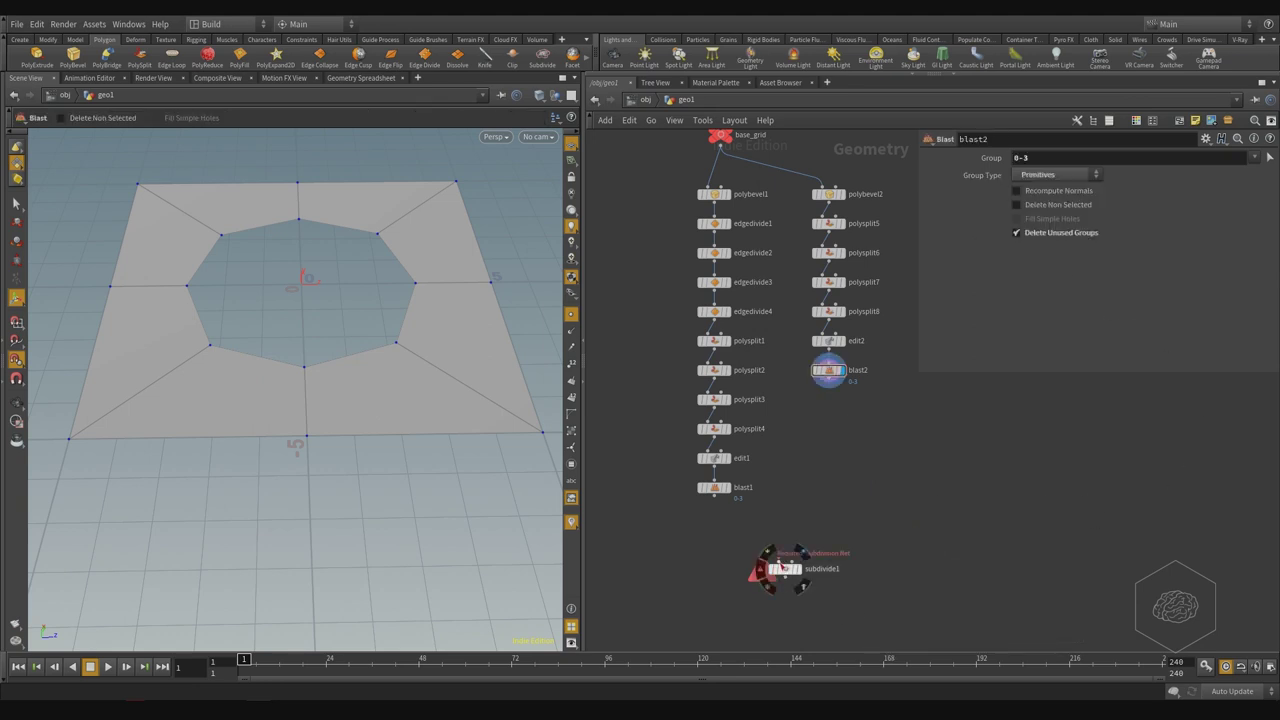
pyautogui.click(779, 563)
pyautogui.click(857, 384)
pyautogui.click(787, 570)
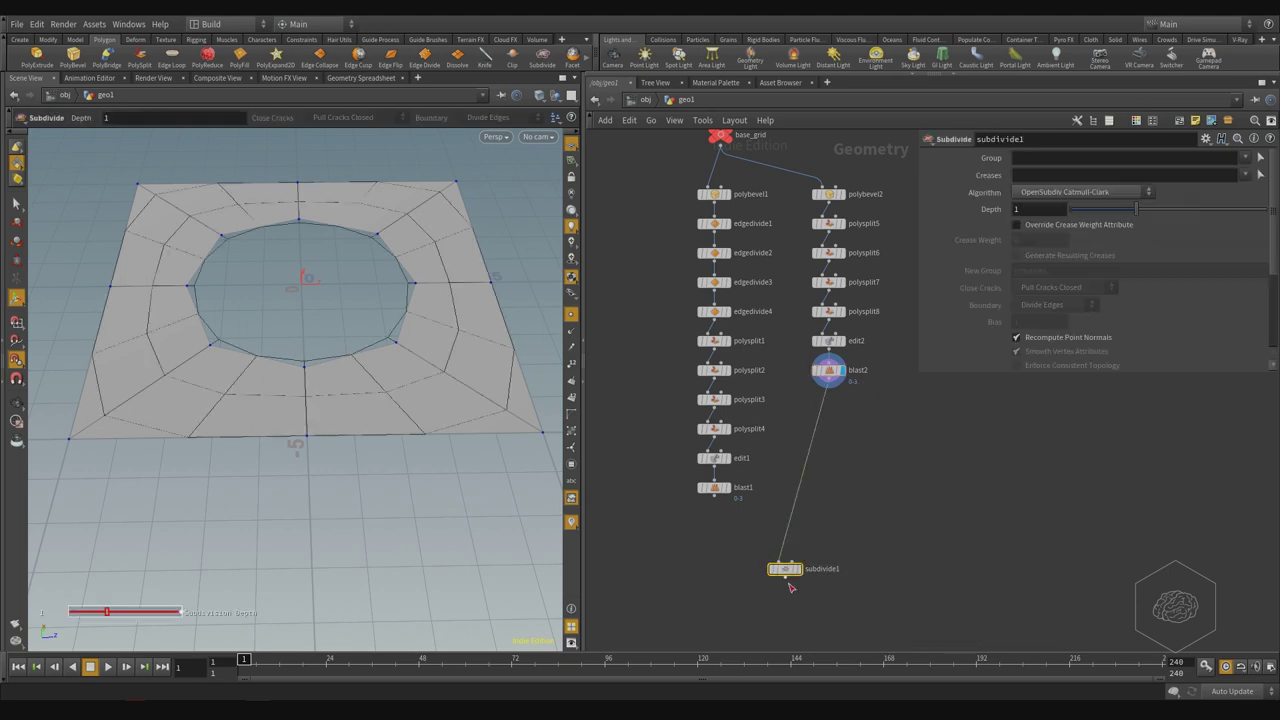
pyautogui.click(798, 569)
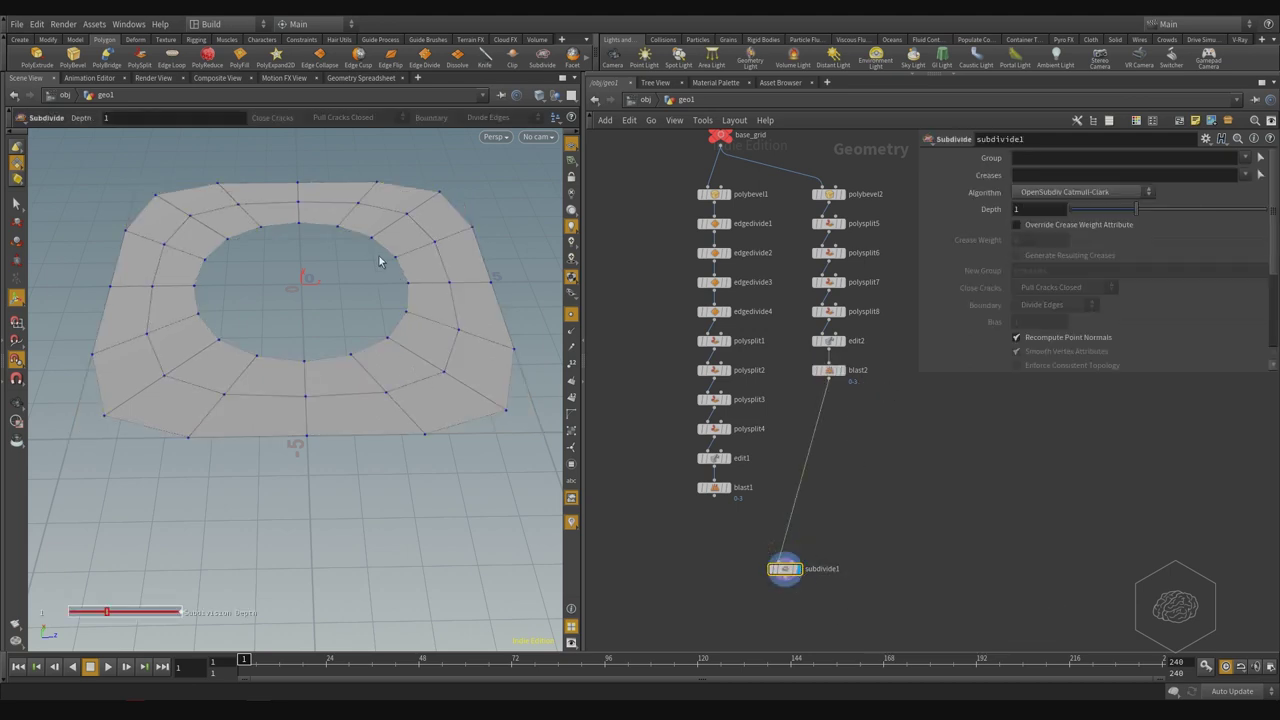
# - Set subdivide1's Depth to 2 and inspect the smoothed hole
pyautogui.moveTo(423, 306); pyautogui.dragTo(337, 251)
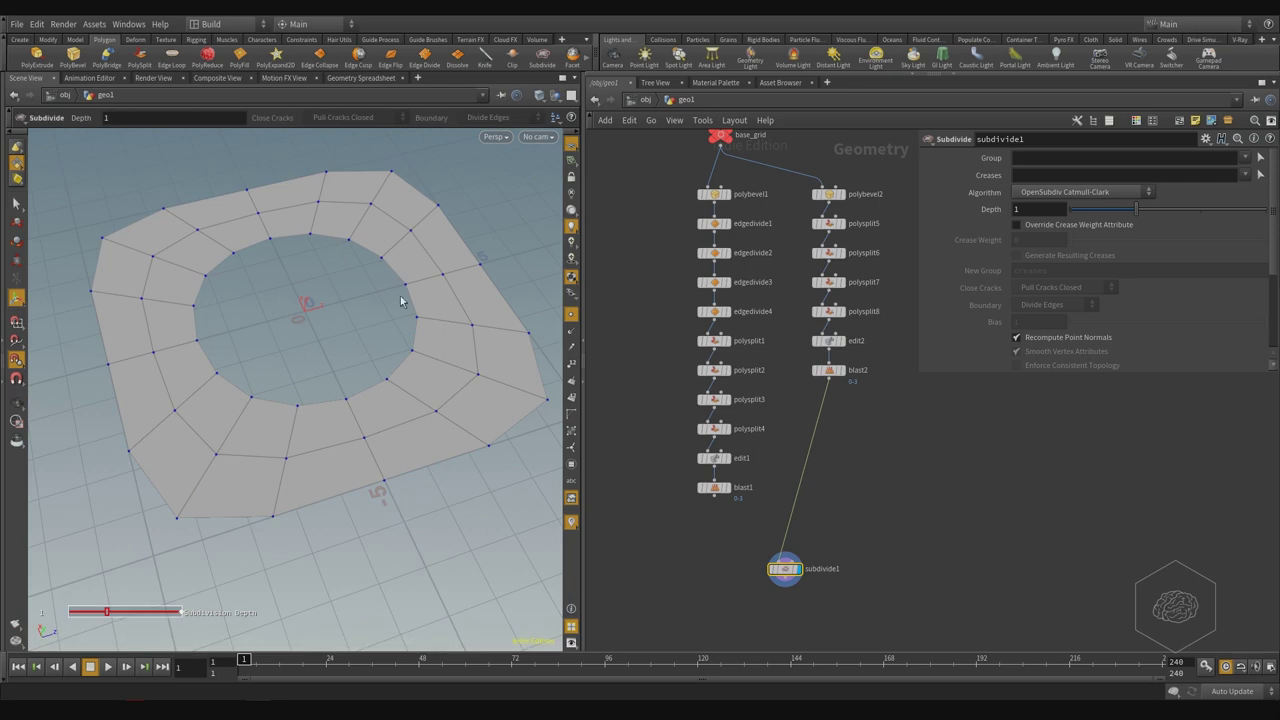
pyautogui.click(1038, 210)
pyautogui.write('2')
pyautogui.press('Return')
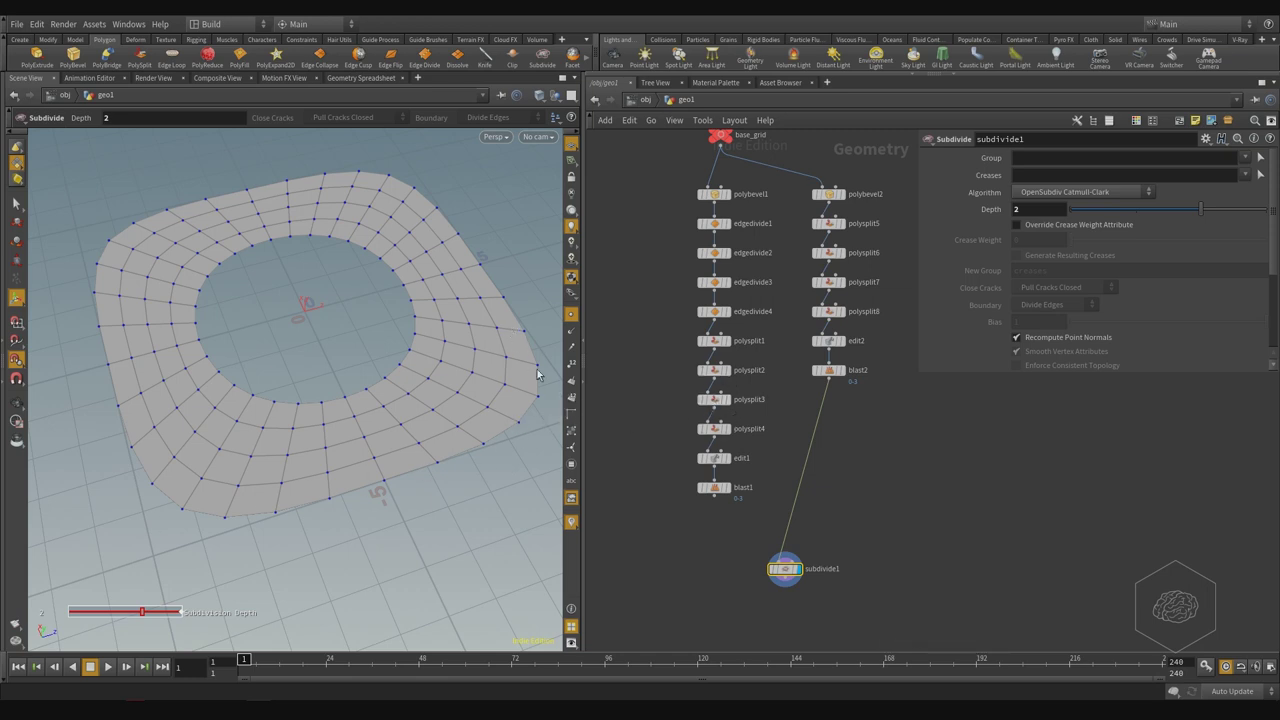
pyautogui.keyDown('alt'); pyautogui.moveTo(527, 319); pyautogui.dragTo(450, 308, button='middle'); pyautogui.keyUp('alt')
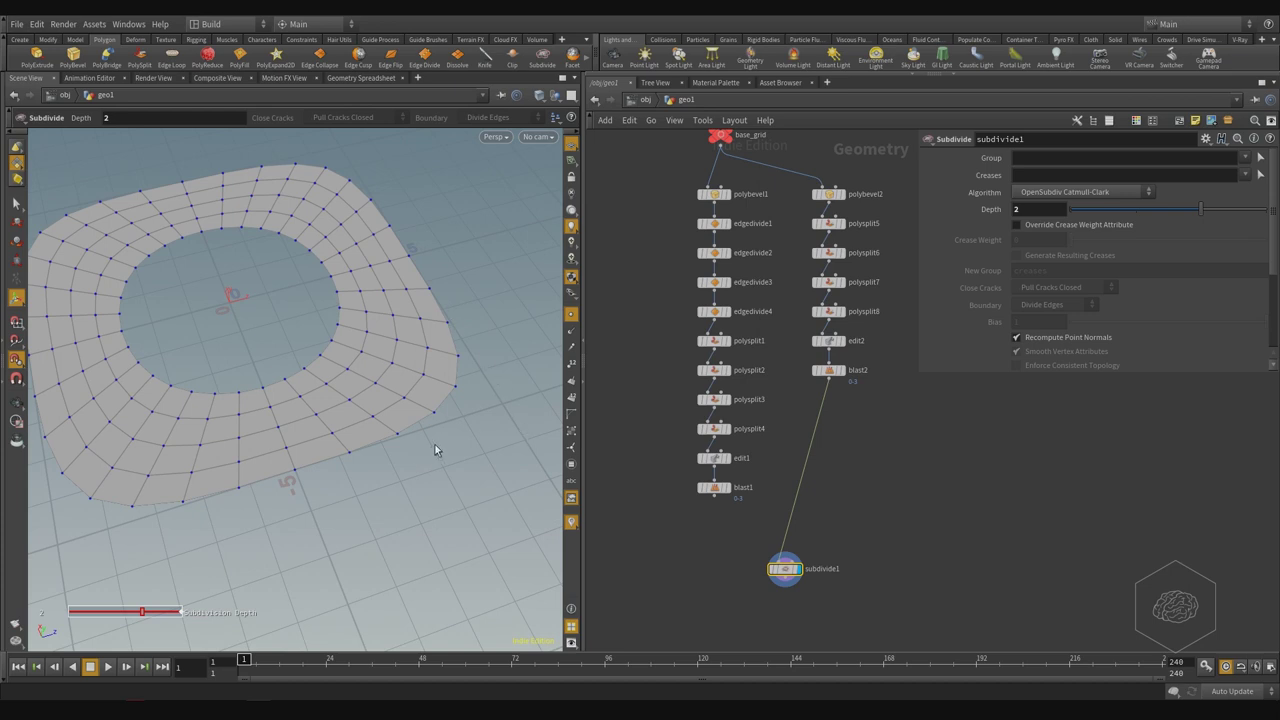
# - Connect blast1 to subdivide1's first input in place of blast2
pyautogui.moveTo(1006, 528); pyautogui.dragTo(1088, 496, button='middle')
pyautogui.scroll(3, 830, 510)
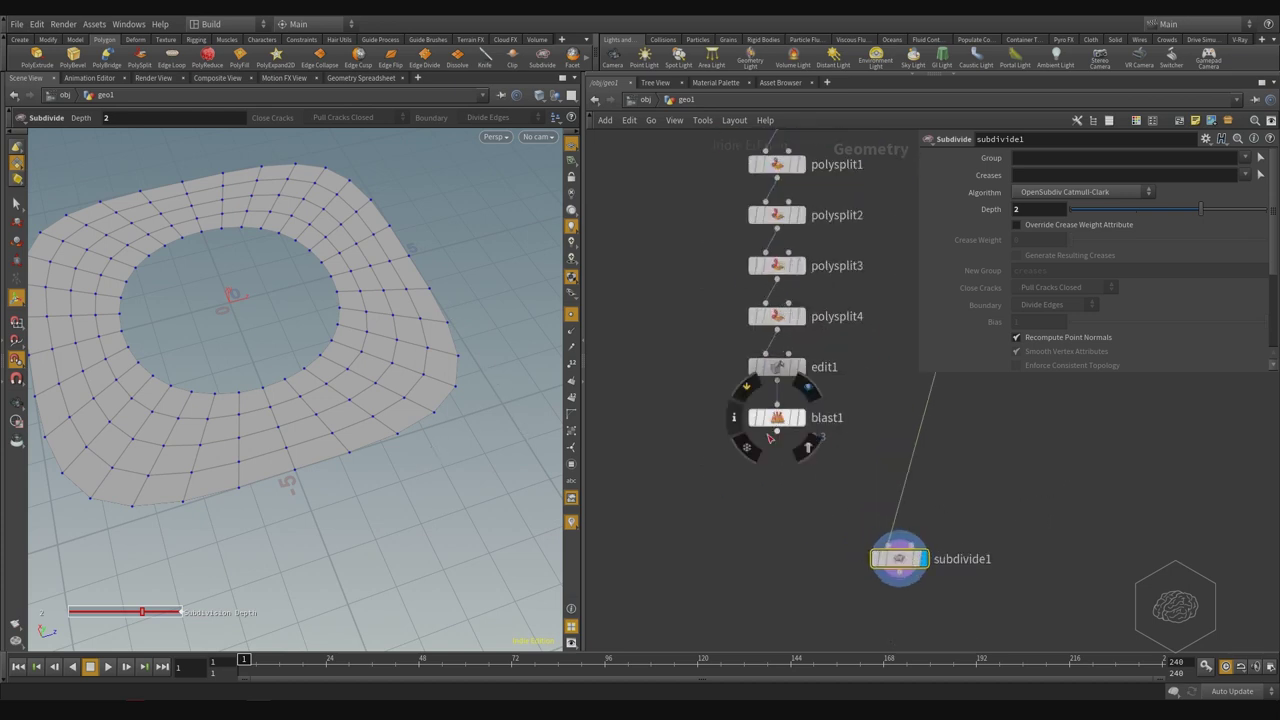
pyautogui.click(776, 433)
pyautogui.click(864, 518)
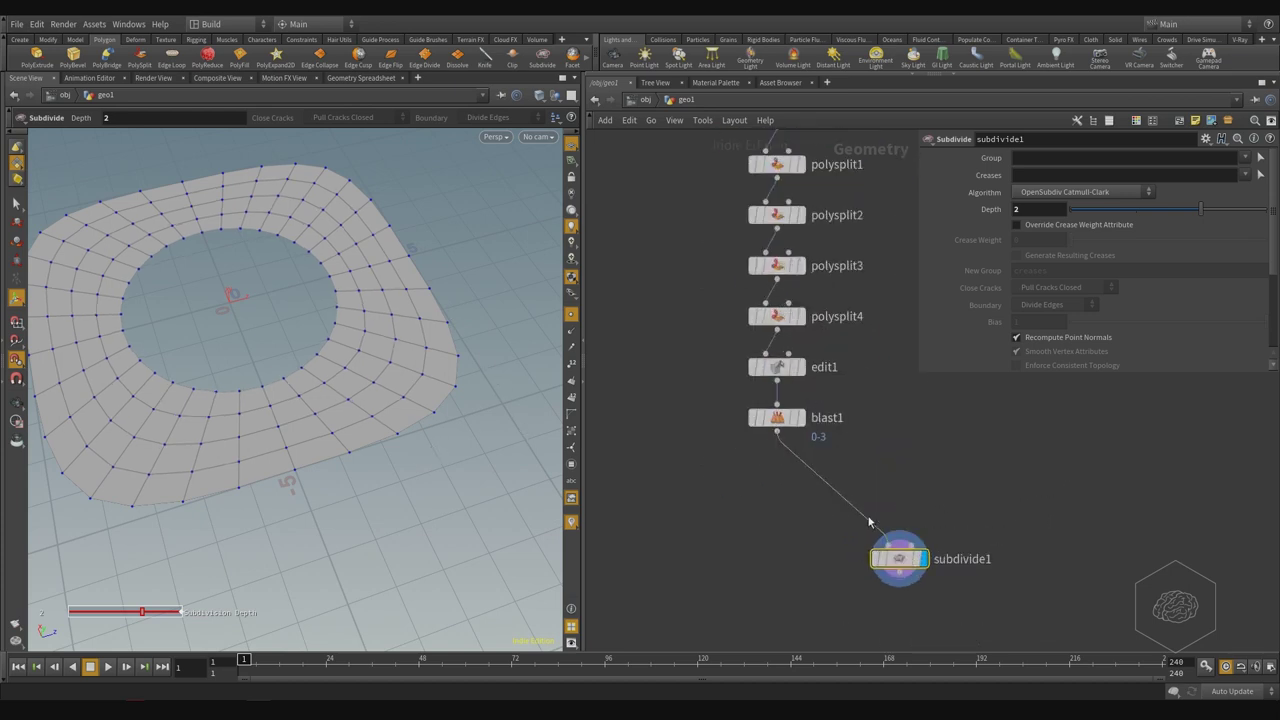
# - Reconnect blast2 to subdivide1 for comparison, and return the input to blast1
pyautogui.moveTo(990, 510); pyautogui.dragTo(897, 518, button='middle')
pyautogui.scroll(-1, 815, 459)
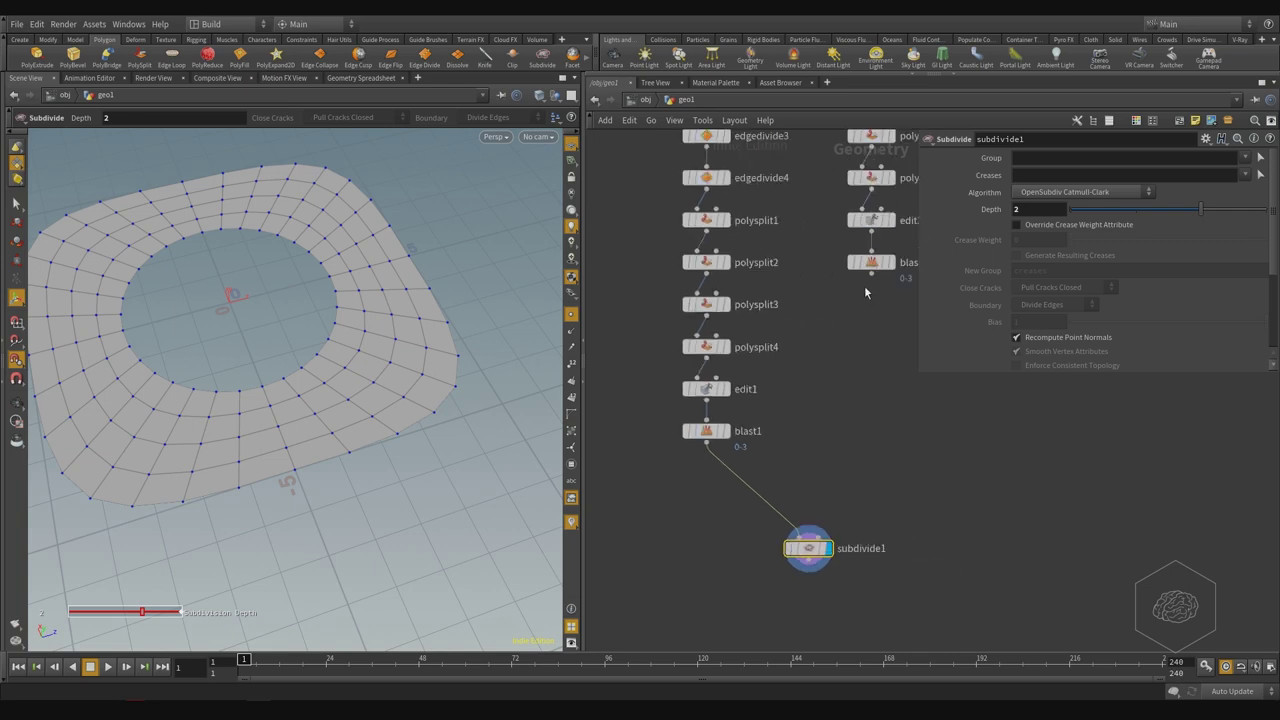
pyautogui.click(871, 272)
pyautogui.click(774, 537)
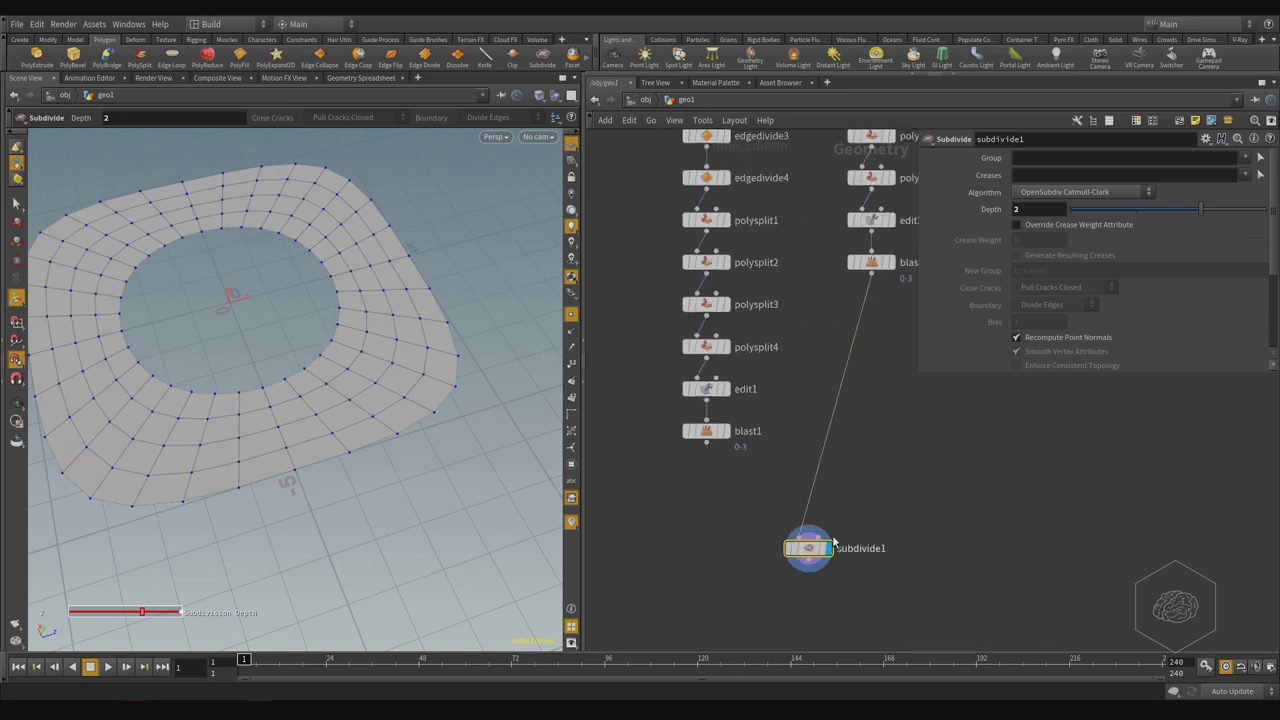
pyautogui.click(706, 443)
pyautogui.moveTo(808, 582); pyautogui.dragTo(837, 610)
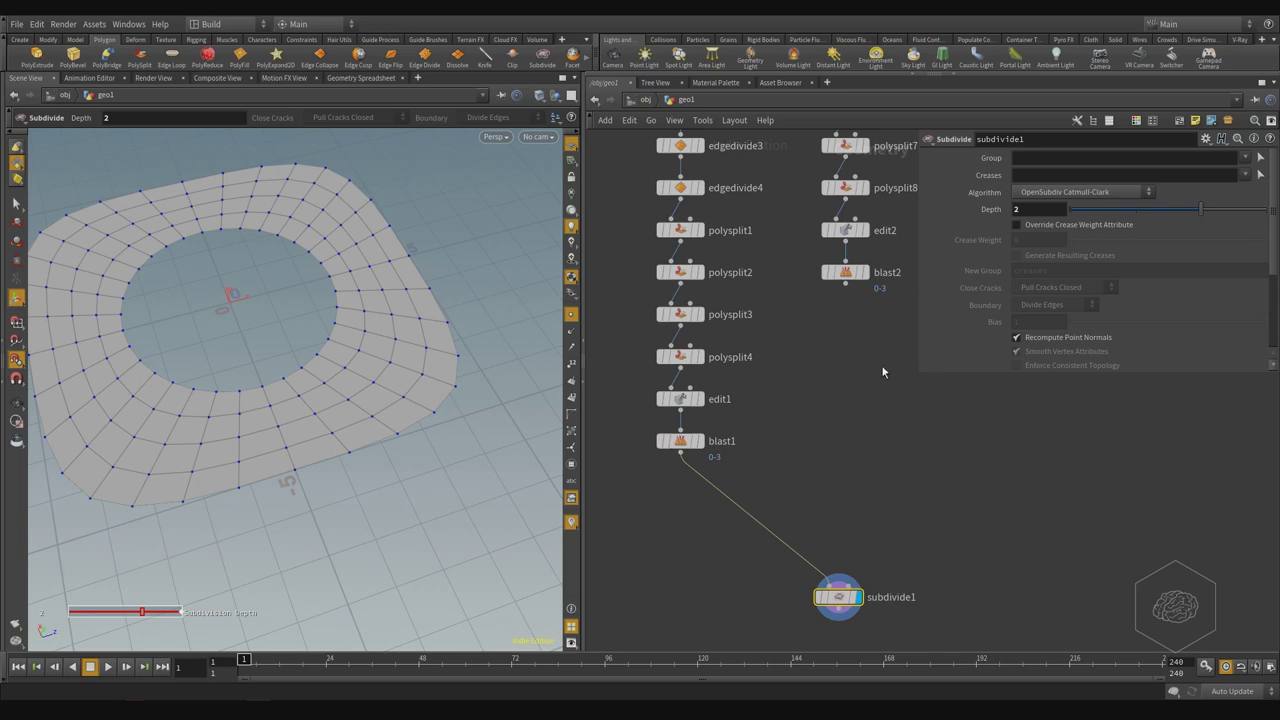
# - Add a Switch node, connect its output to subdivide1's first input and place it just above subdivide1
pyautogui.moveTo(831, 417); pyautogui.dragTo(819, 383, button='middle')
pyautogui.press('Tab')
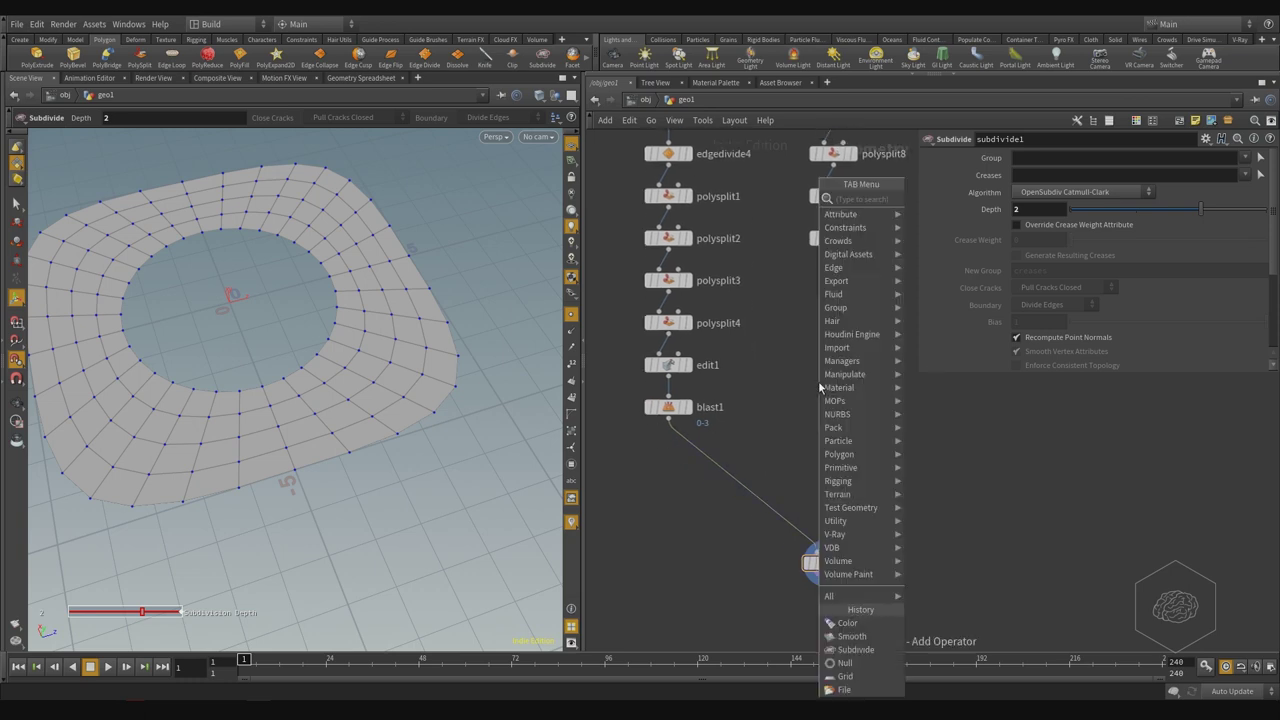
pyautogui.write('swi')
pyautogui.press('Return')
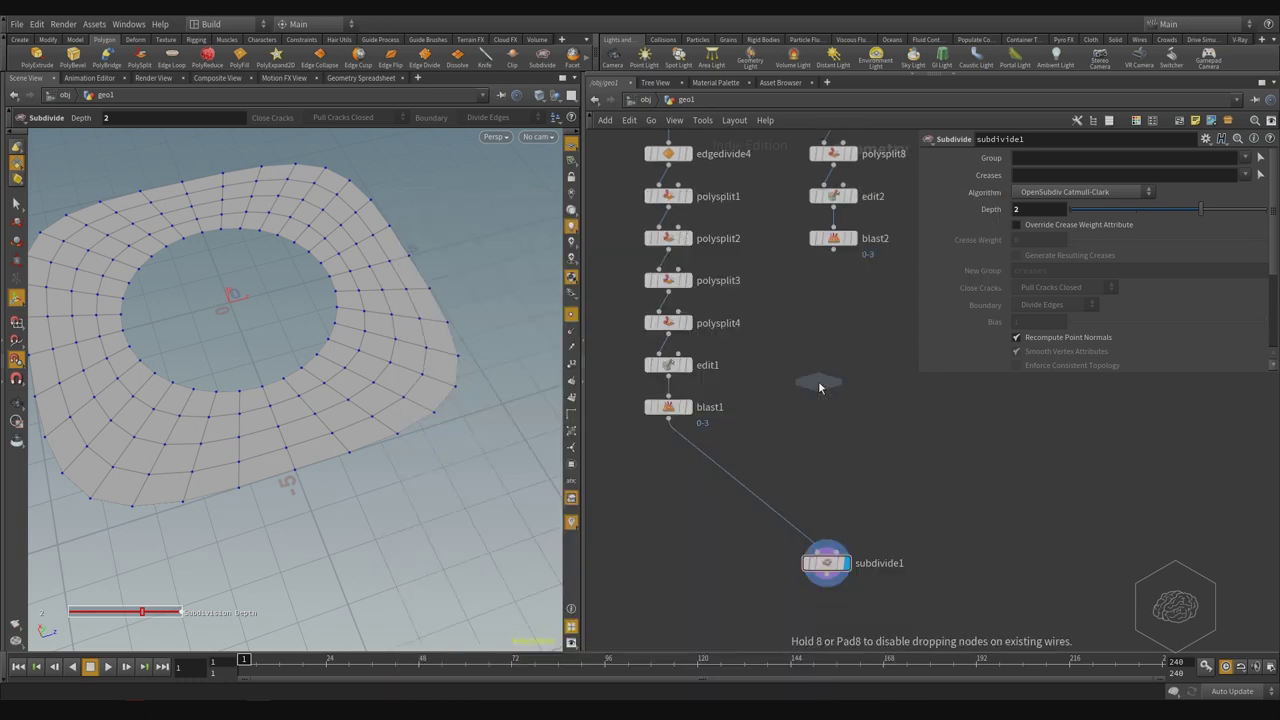
pyautogui.click(834, 410)
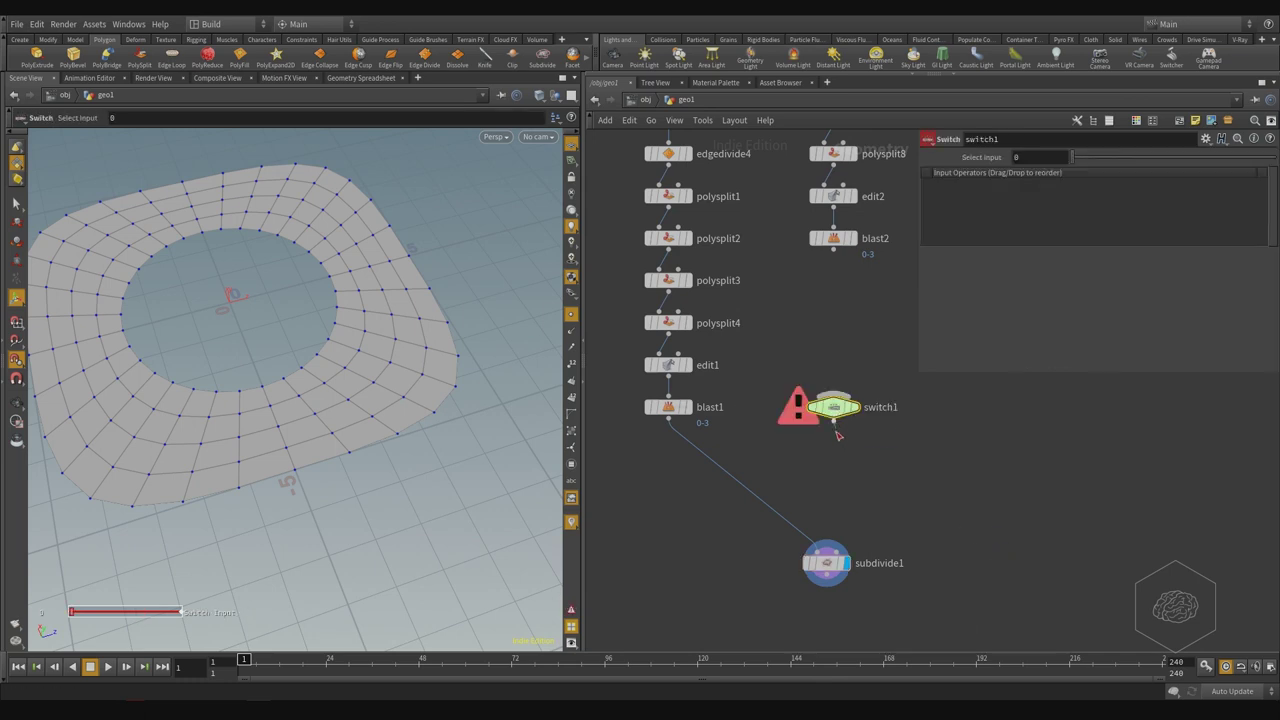
pyautogui.click(834, 423)
pyautogui.click(826, 545)
pyautogui.moveTo(834, 407); pyautogui.dragTo(826, 510)
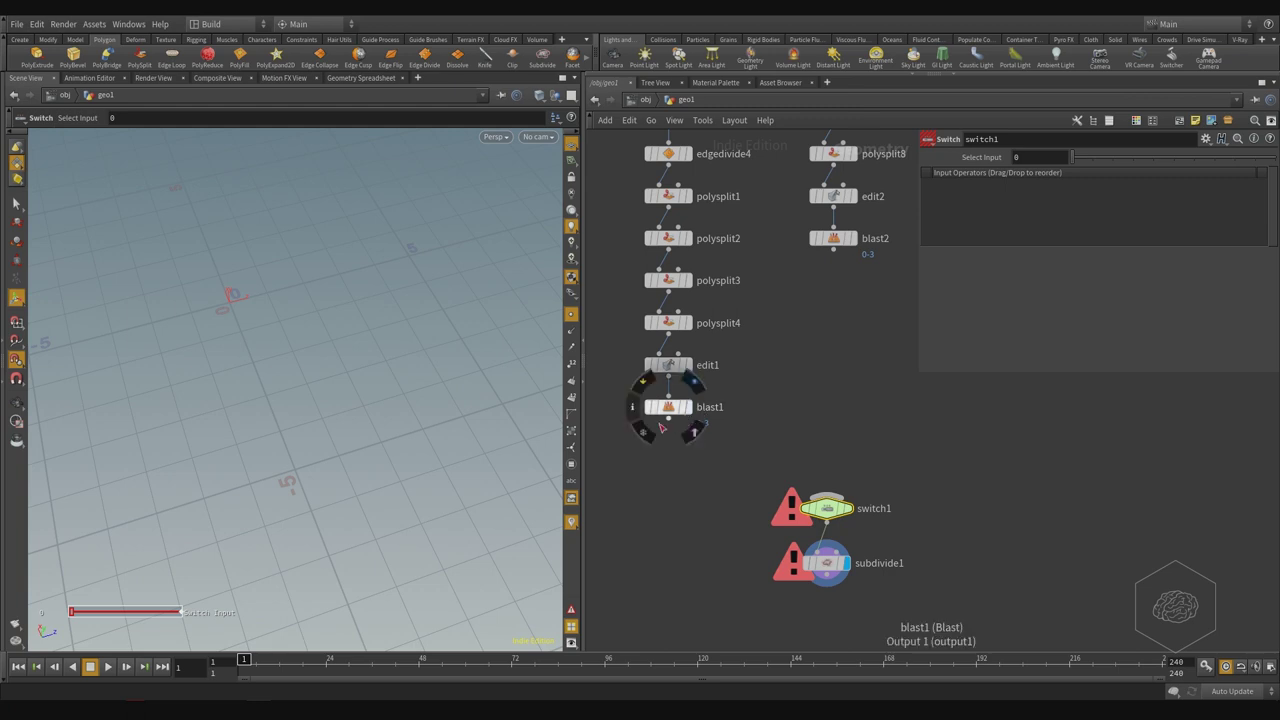
# - Connect blast1 and blast2, in that order, to the input of switch1
pyautogui.click(661, 428)
pyautogui.click(826, 500)
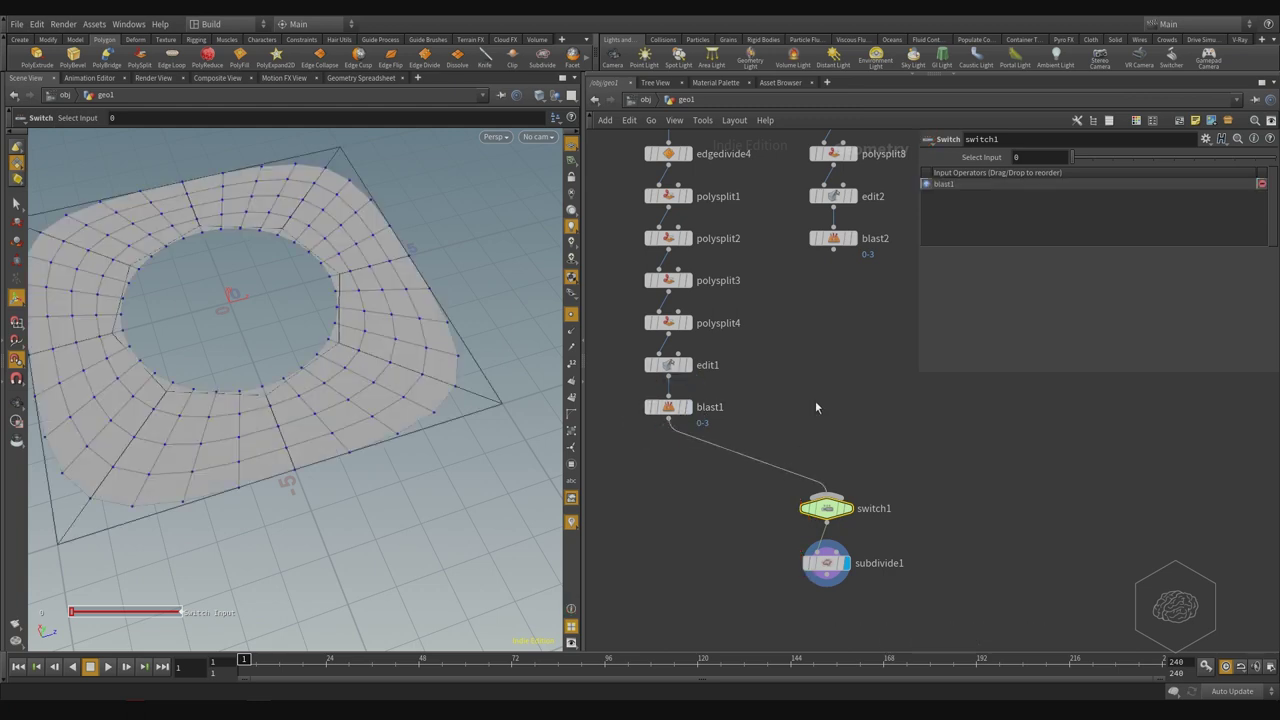
pyautogui.click(833, 249)
pyautogui.click(828, 495)
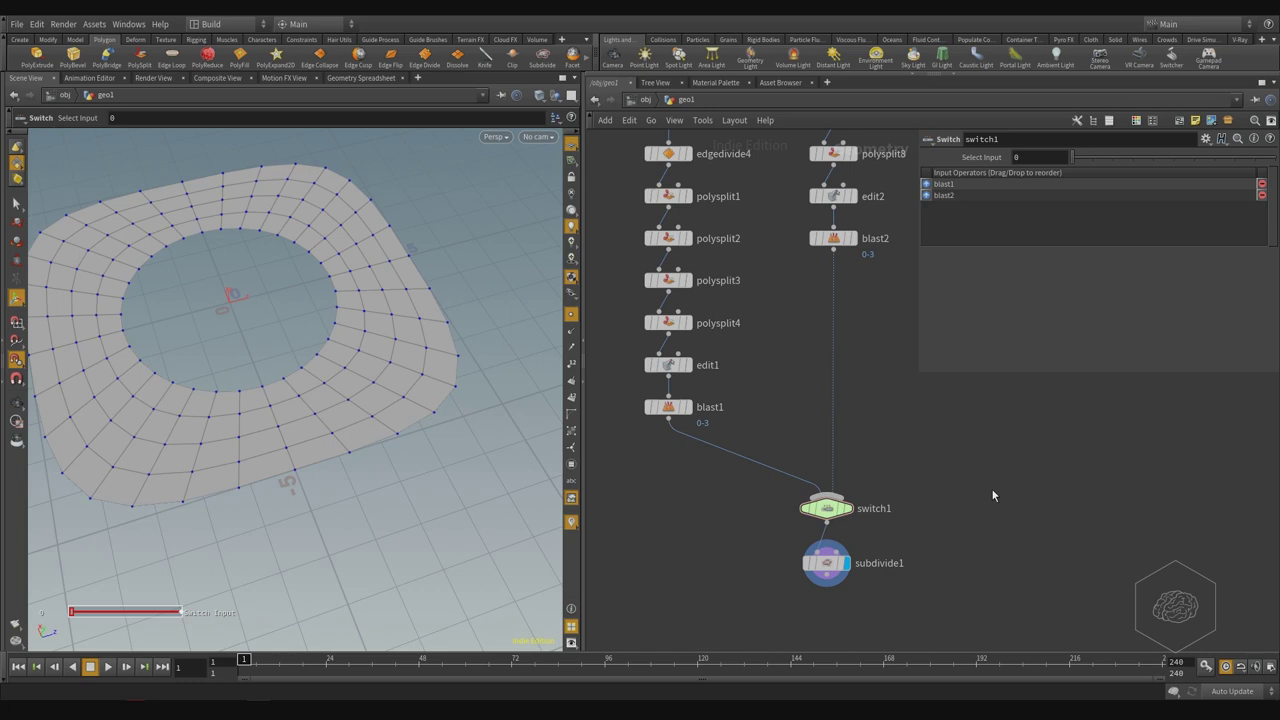
# - Examine the two wires entering switch1 and set its Select Input to 1
pyautogui.scroll(2, 766, 534)
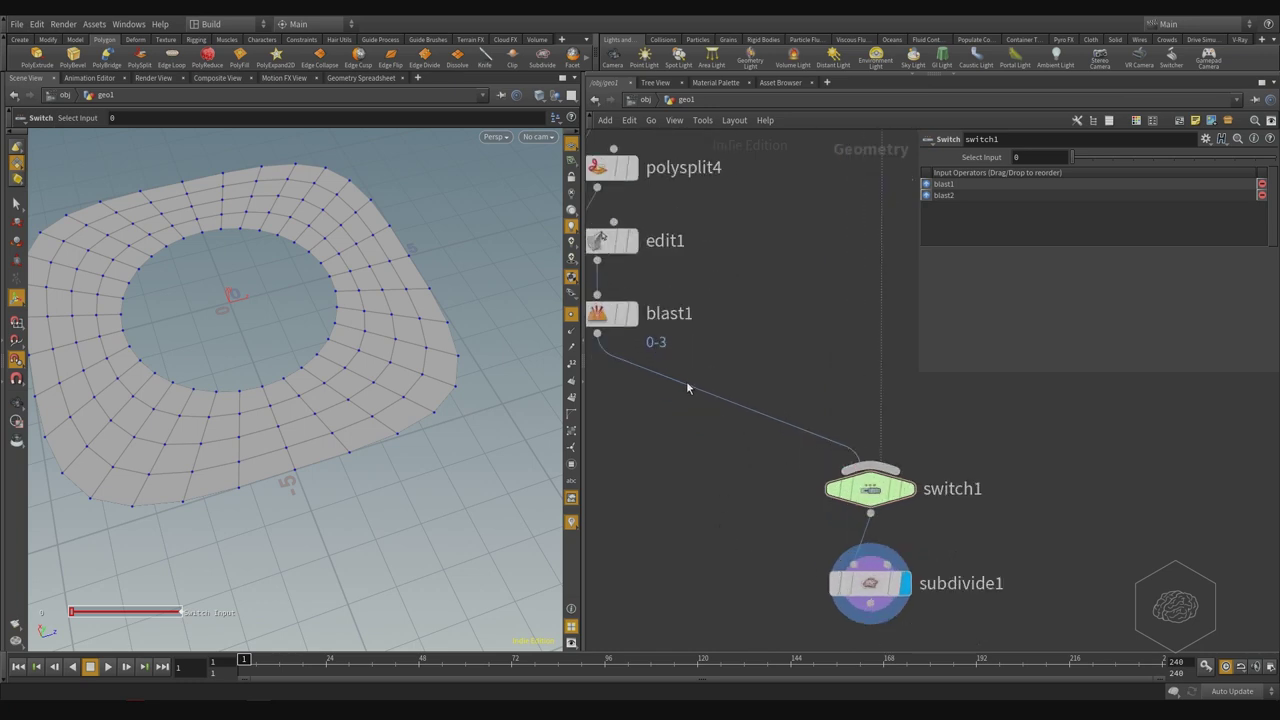
pyautogui.scroll(2, 889, 456)
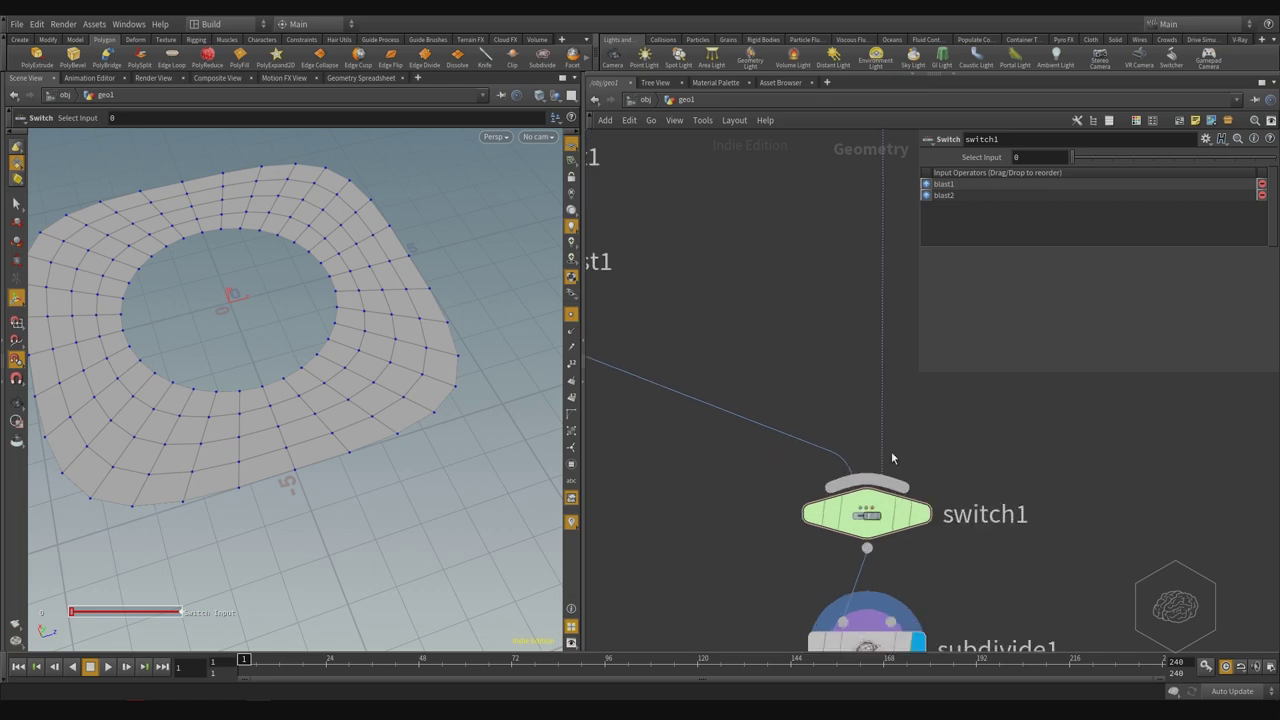
pyautogui.scroll(-4, 811, 310)
pyautogui.scroll(-1, 826, 265)
pyautogui.moveTo(824, 256); pyautogui.dragTo(795, 376, button='middle')
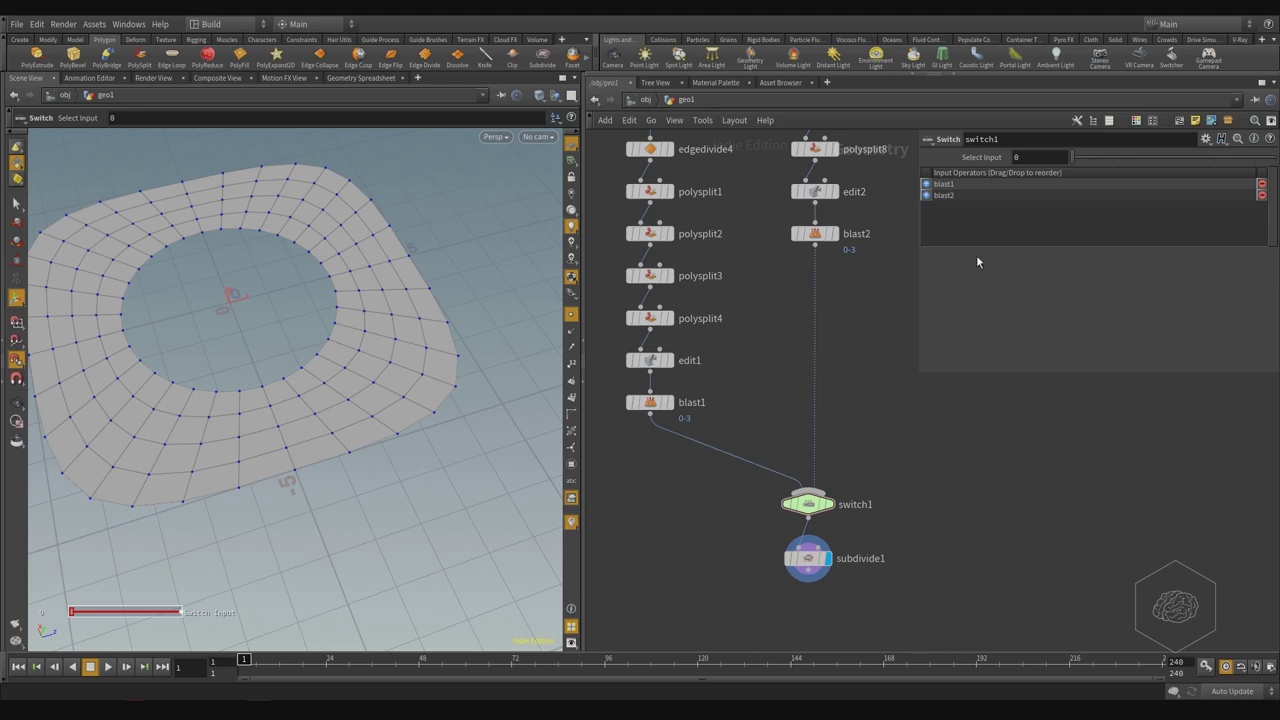
pyautogui.click(1038, 157)
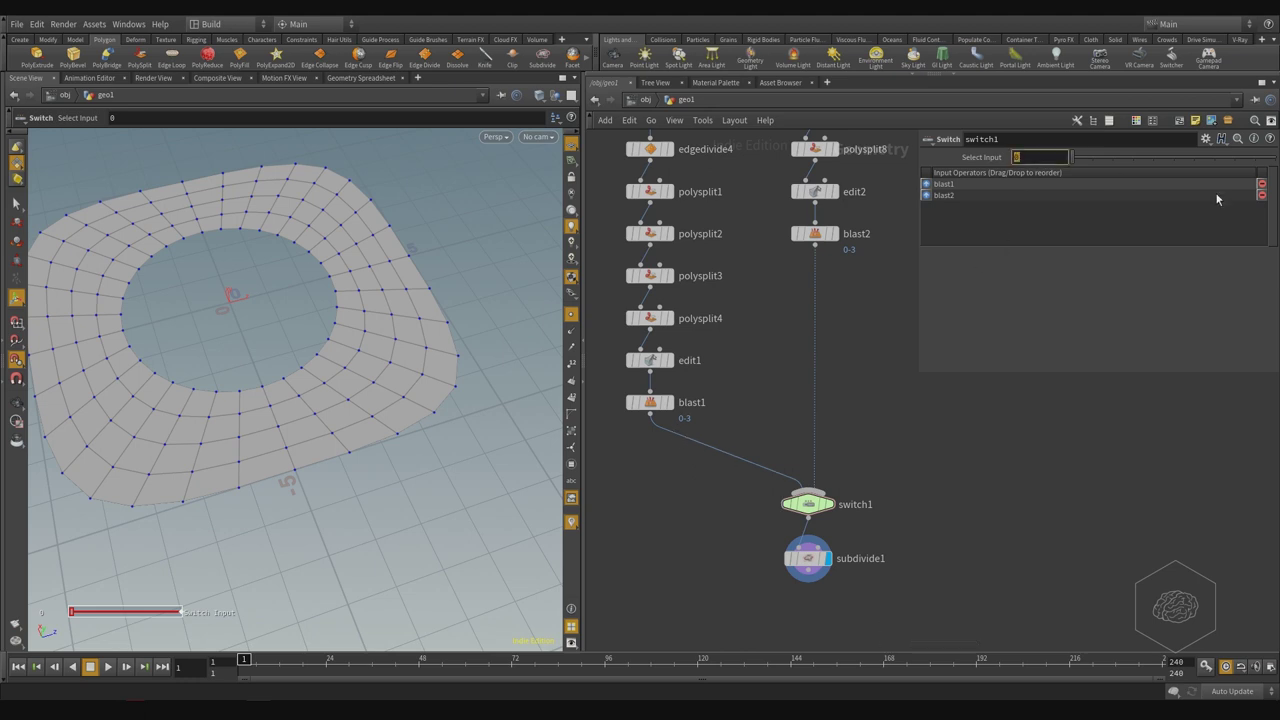
pyautogui.click(1093, 158)
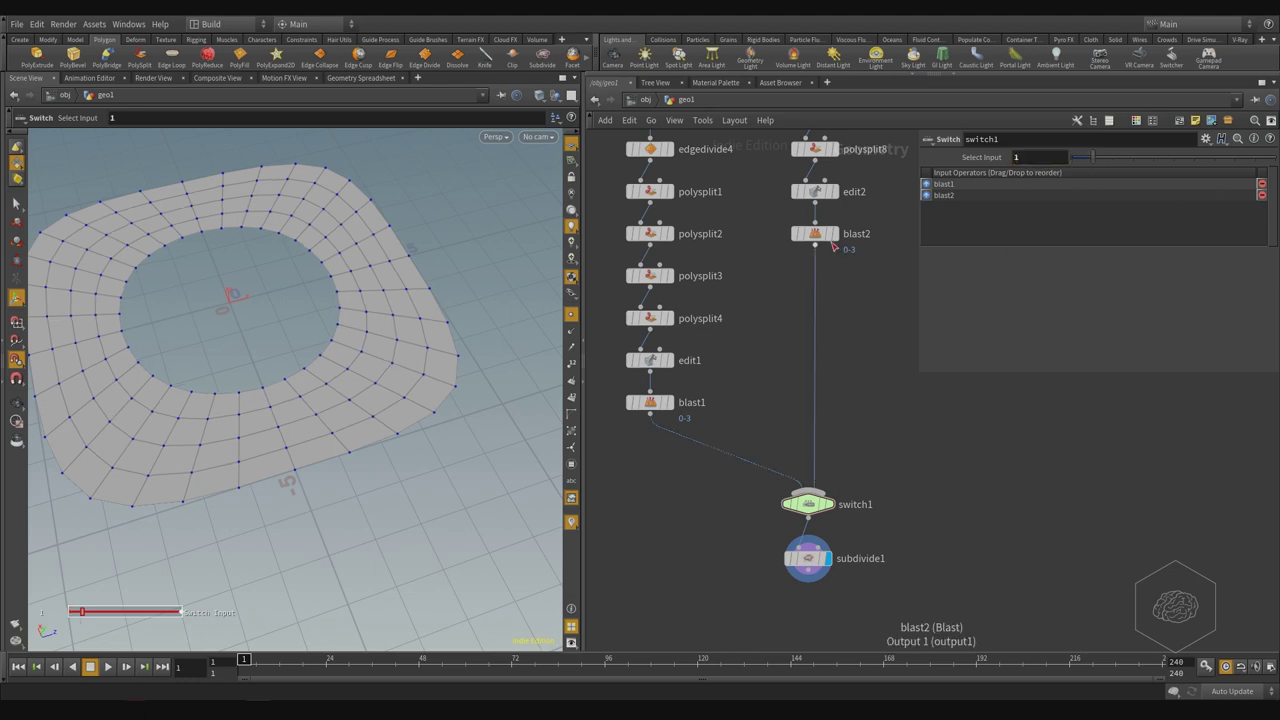
# - Try Select Input 2 on switch1, check its inputs, and set it back to 1
pyautogui.moveTo(1093, 159); pyautogui.dragTo(1112, 180)
pyautogui.scroll(2, 822, 486)
pyautogui.scroll(2, 822, 486)
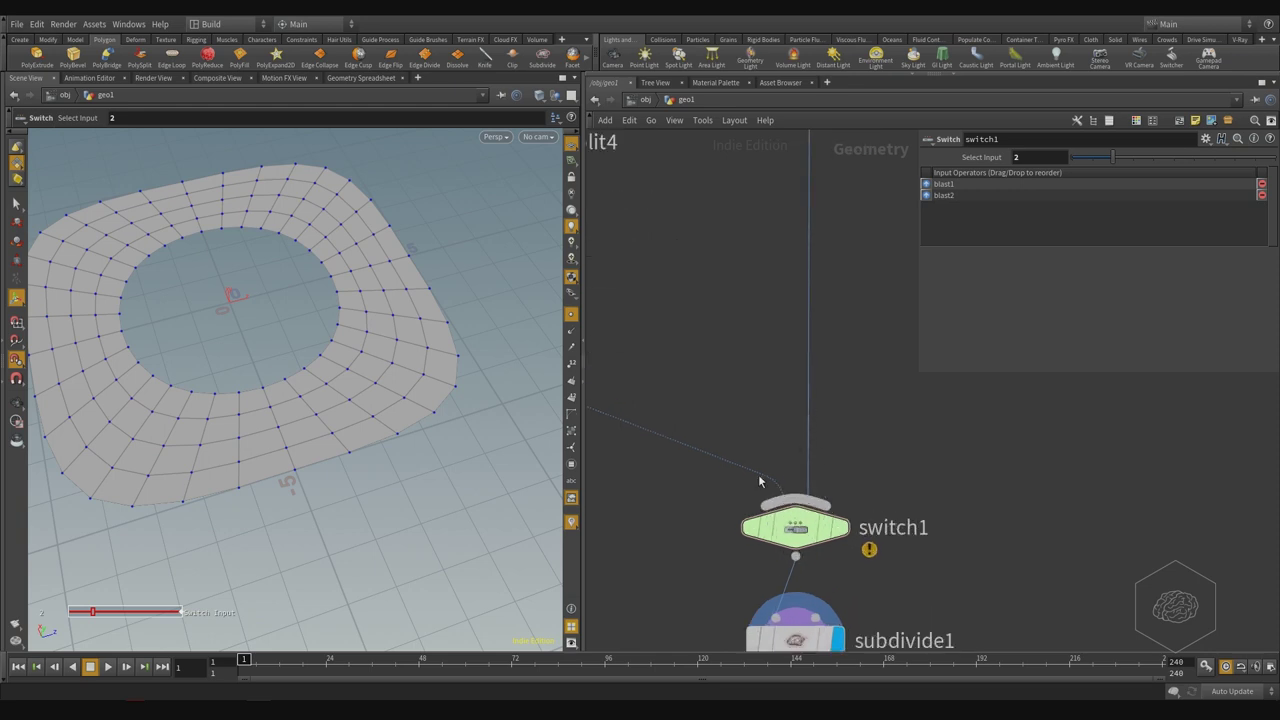
pyautogui.moveTo(794, 554)
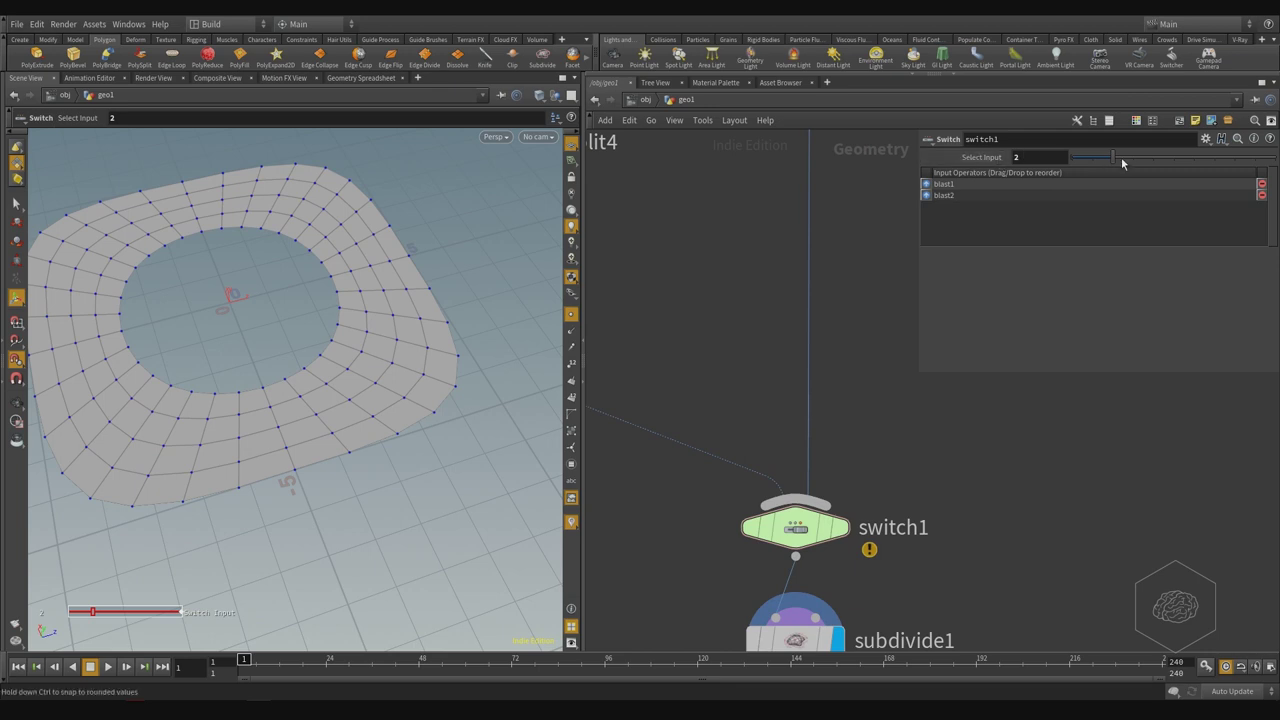
pyautogui.moveTo(1110, 160); pyautogui.dragTo(1092, 160)
# - Add a Box node and a Sphere node beside each other in the empty area near switch1
pyautogui.press('Tab')
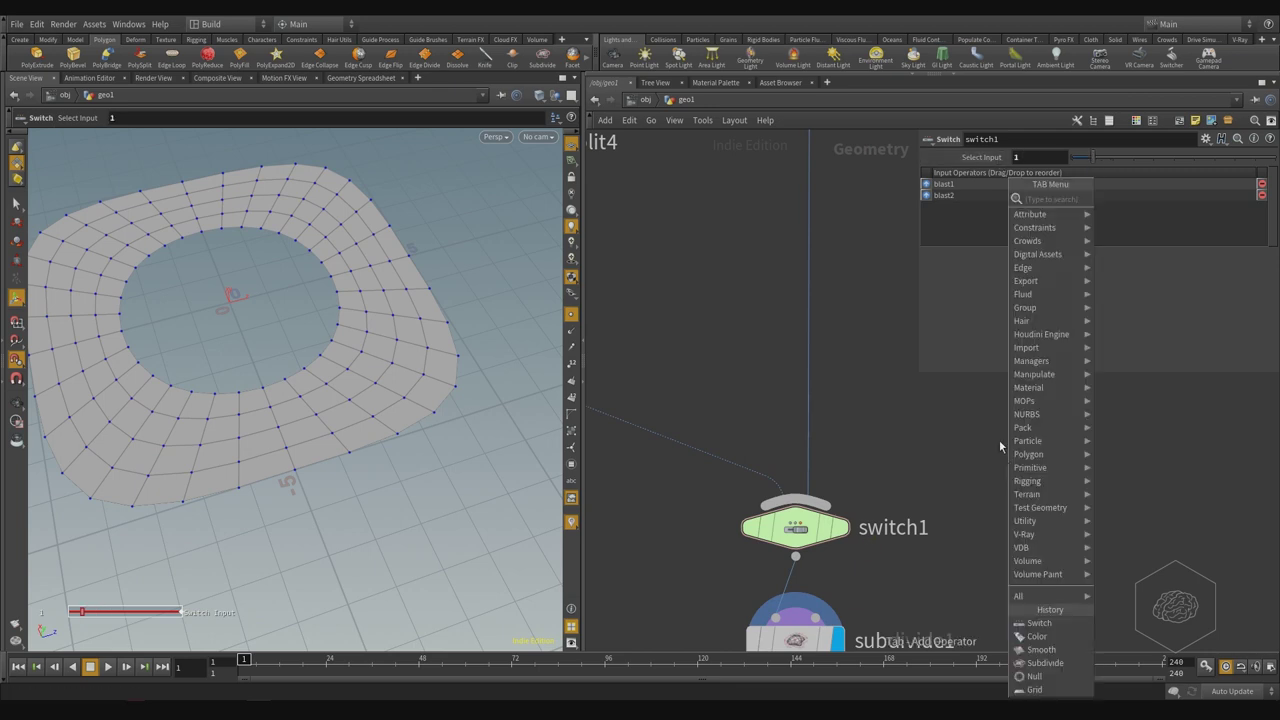
pyautogui.write('box')
pyautogui.press('Return')
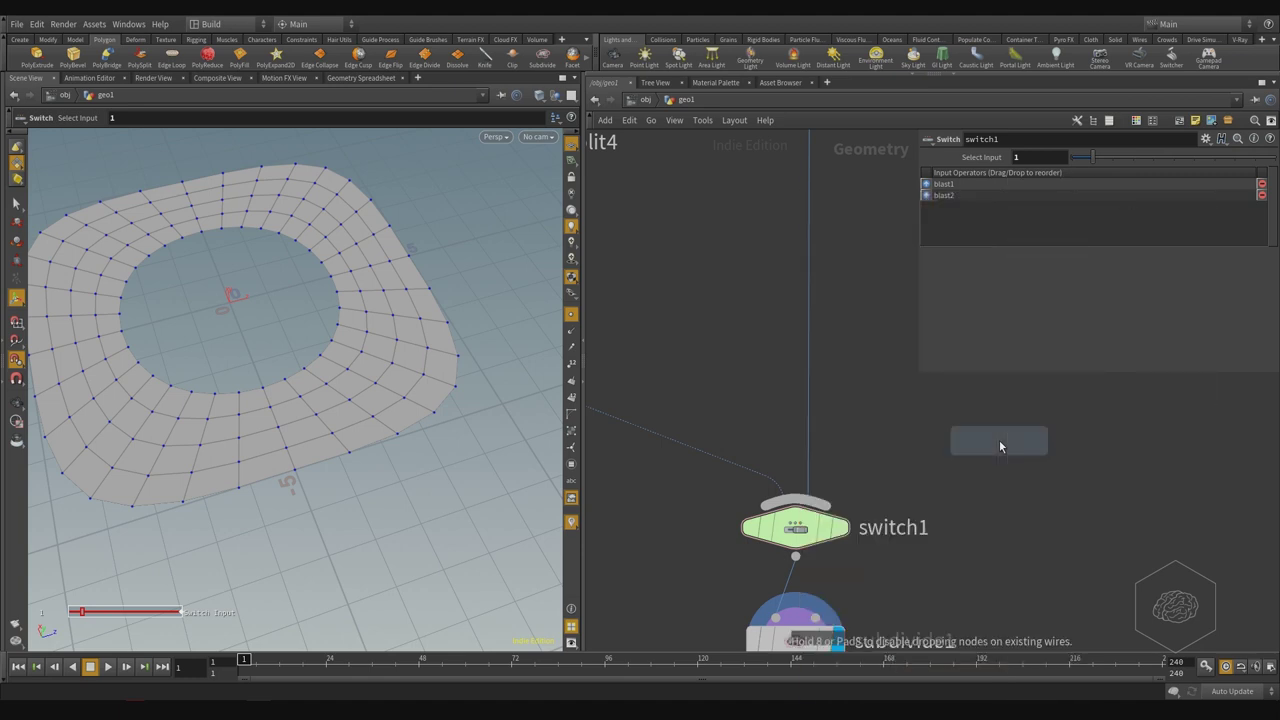
pyautogui.click(999, 440)
pyautogui.press('Tab')
pyautogui.write('sphe')
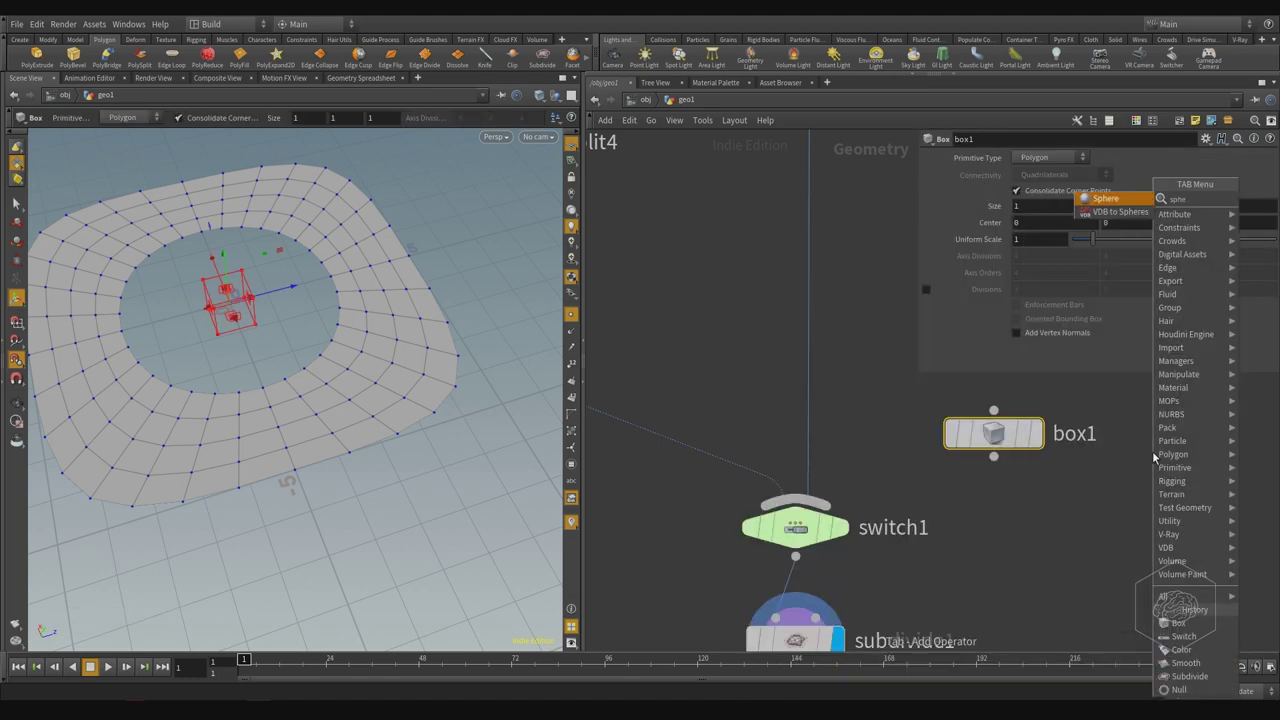
pyautogui.press('Return')
pyautogui.click(1153, 457)
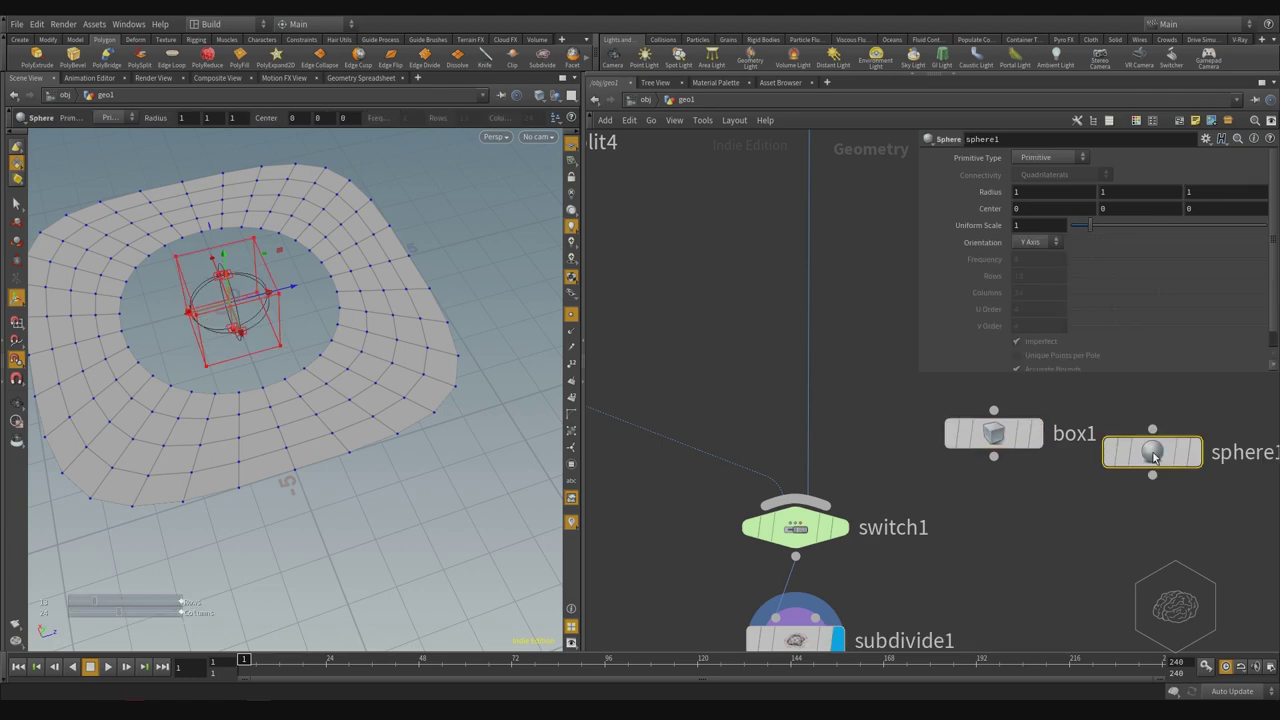
# - Add a Test Geometry: Pig Head node on the far side of sphere1
pyautogui.moveTo(1146, 545); pyautogui.dragTo(1122, 577, button='middle')
pyautogui.press('Tab')
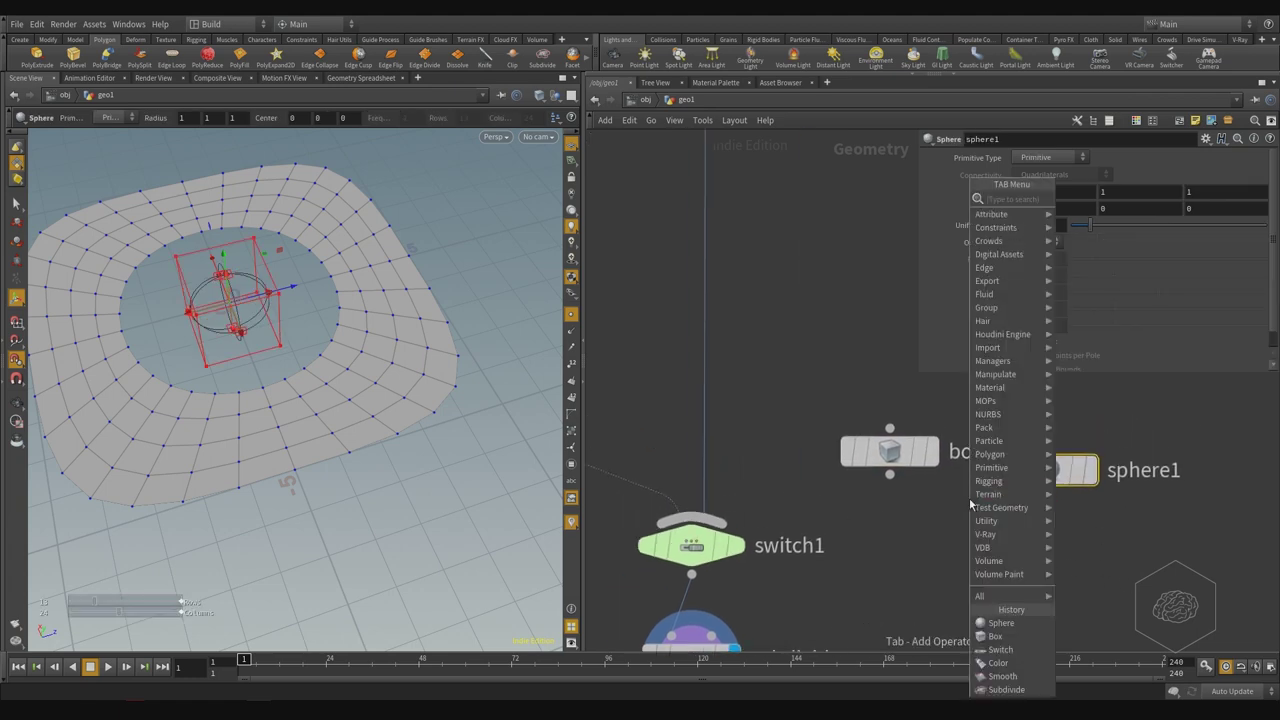
pyautogui.moveTo(974, 496)
pyautogui.write('pig')
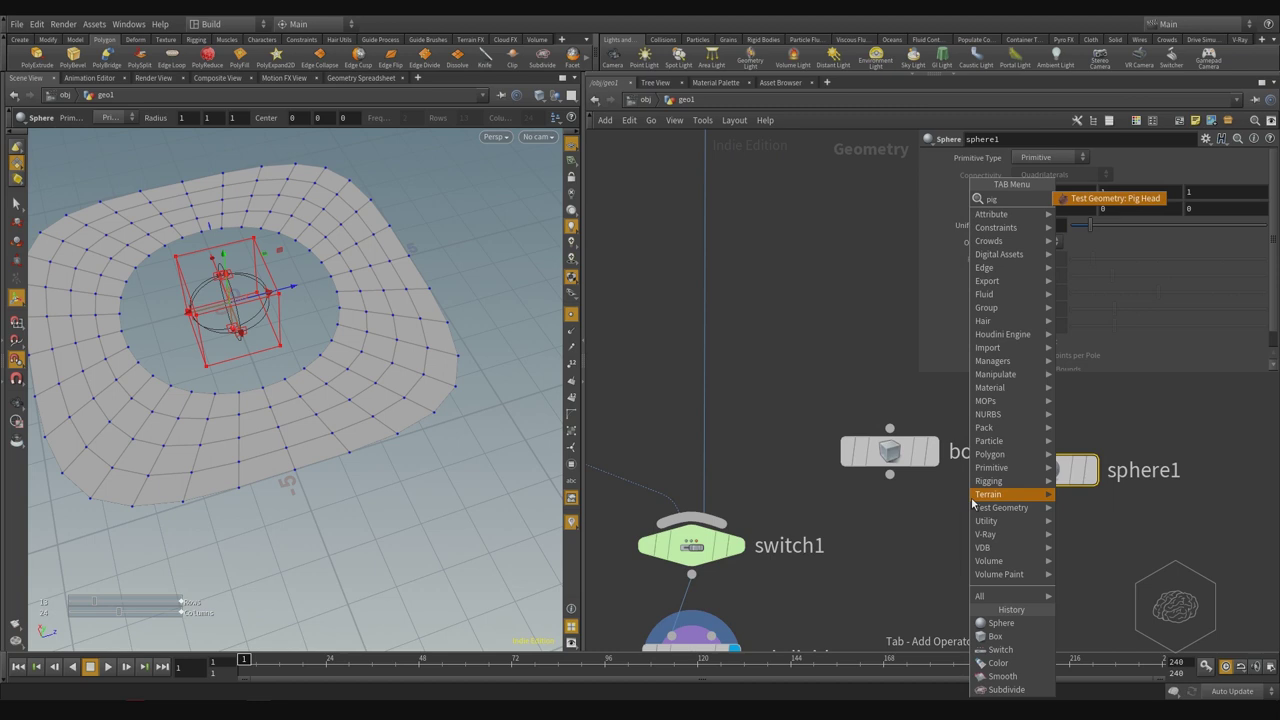
pyautogui.press('Return')
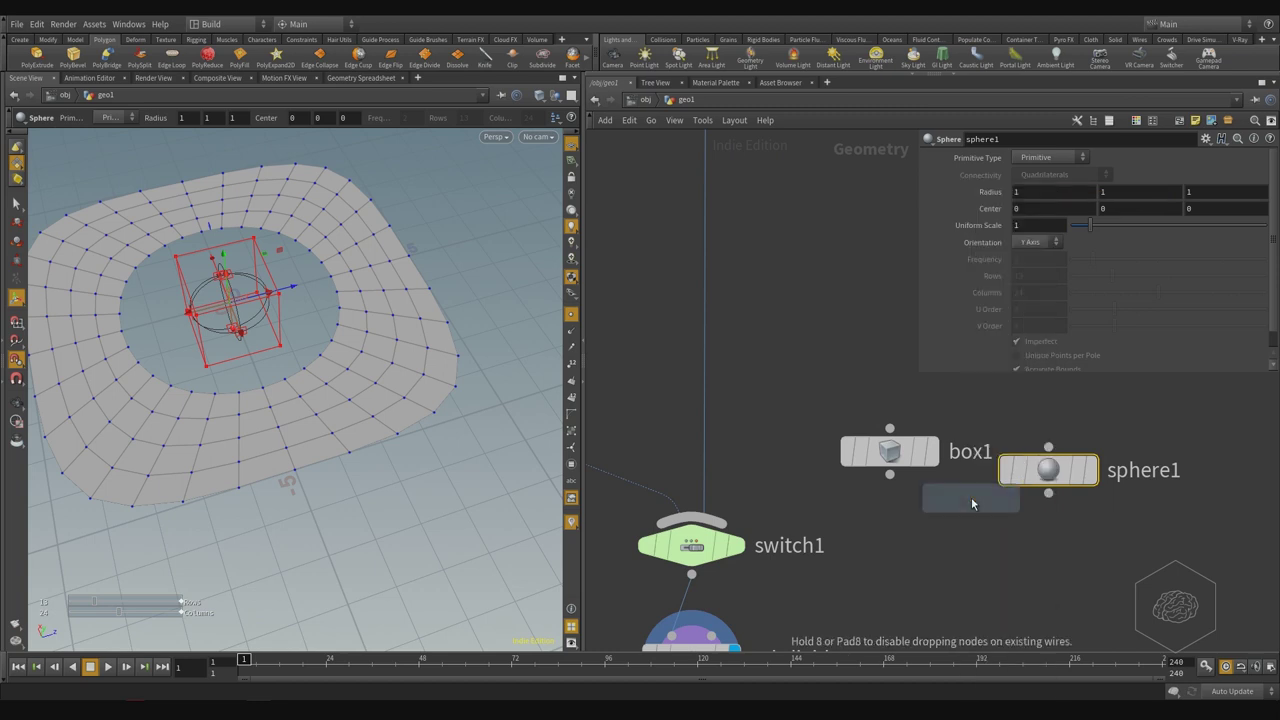
pyautogui.click(1187, 548)
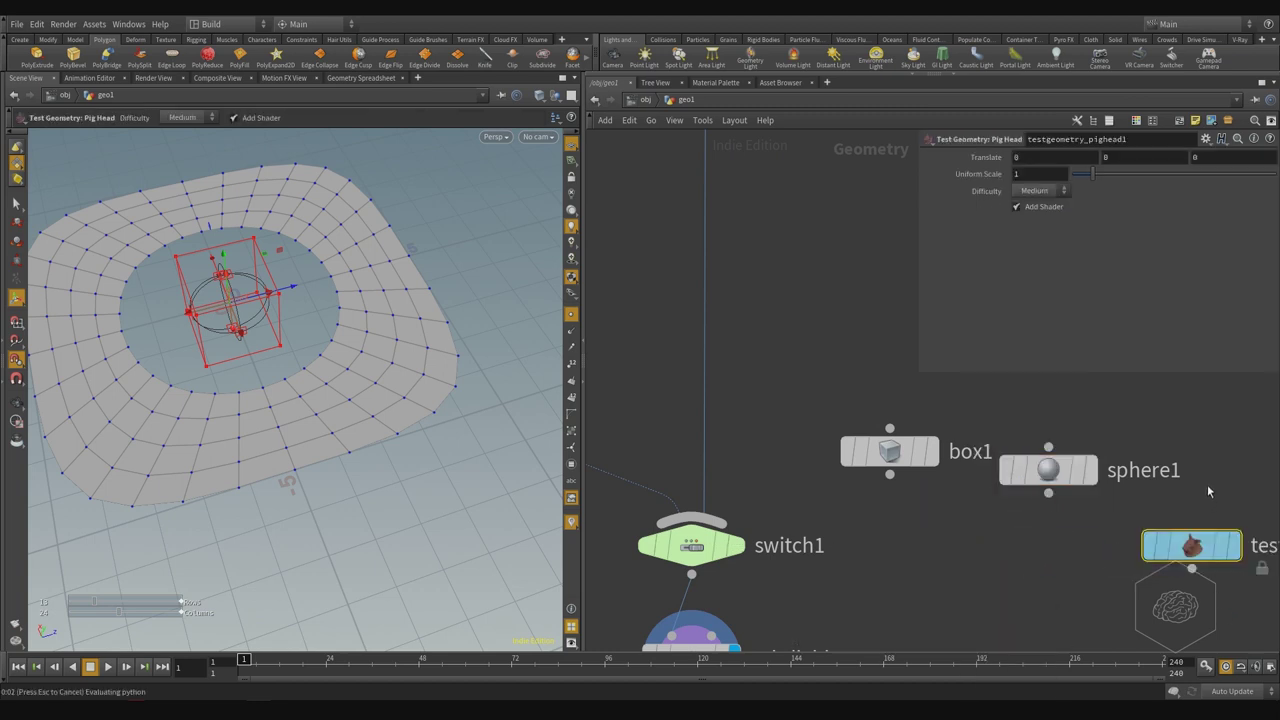
# - Connect box1, sphere1 and the pig head together to switch1's input and spread the three nodes out above it
pyautogui.moveTo(1247, 422); pyautogui.dragTo(900, 583)
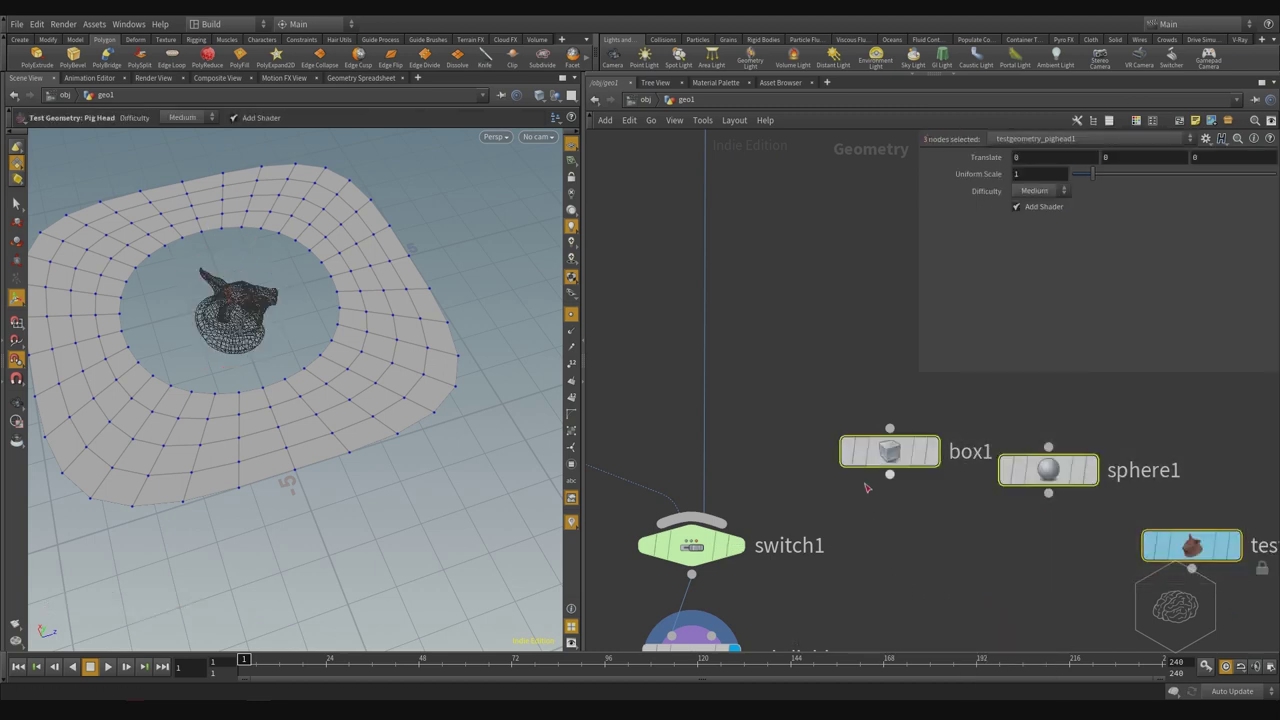
pyautogui.click(889, 474)
pyautogui.click(691, 518)
pyautogui.click(782, 346)
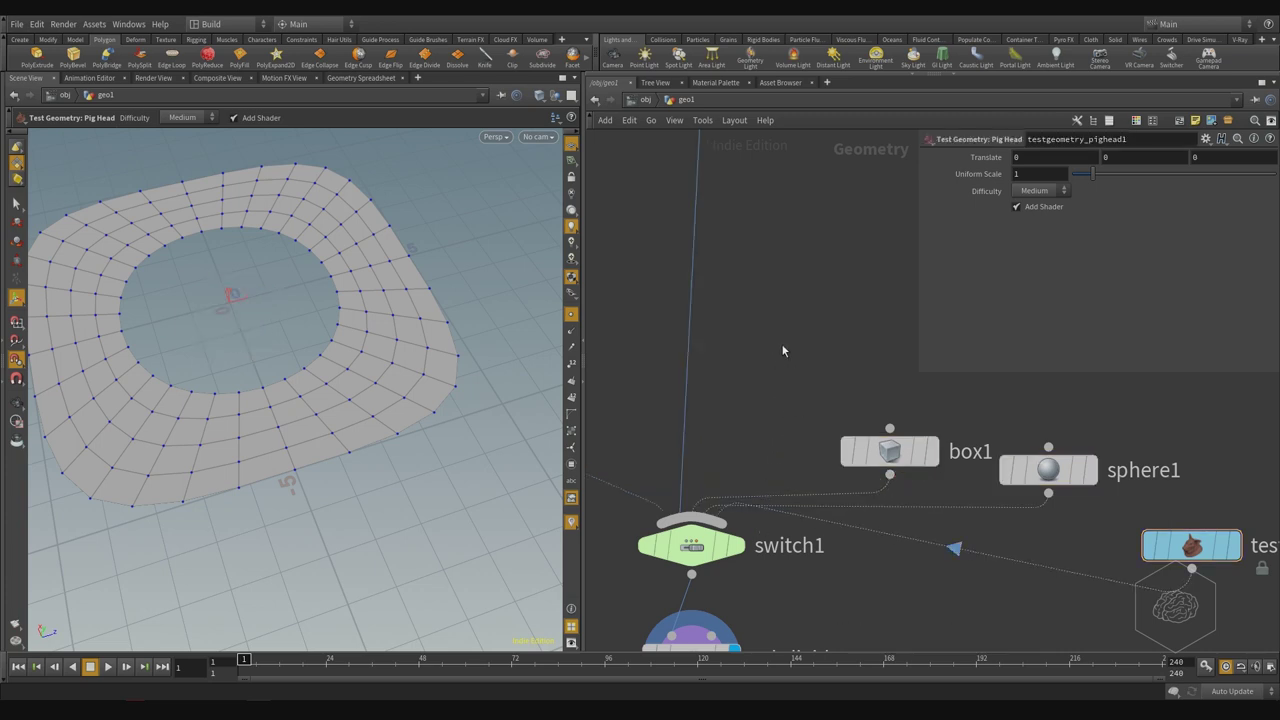
pyautogui.moveTo(888, 450); pyautogui.dragTo(820, 357)
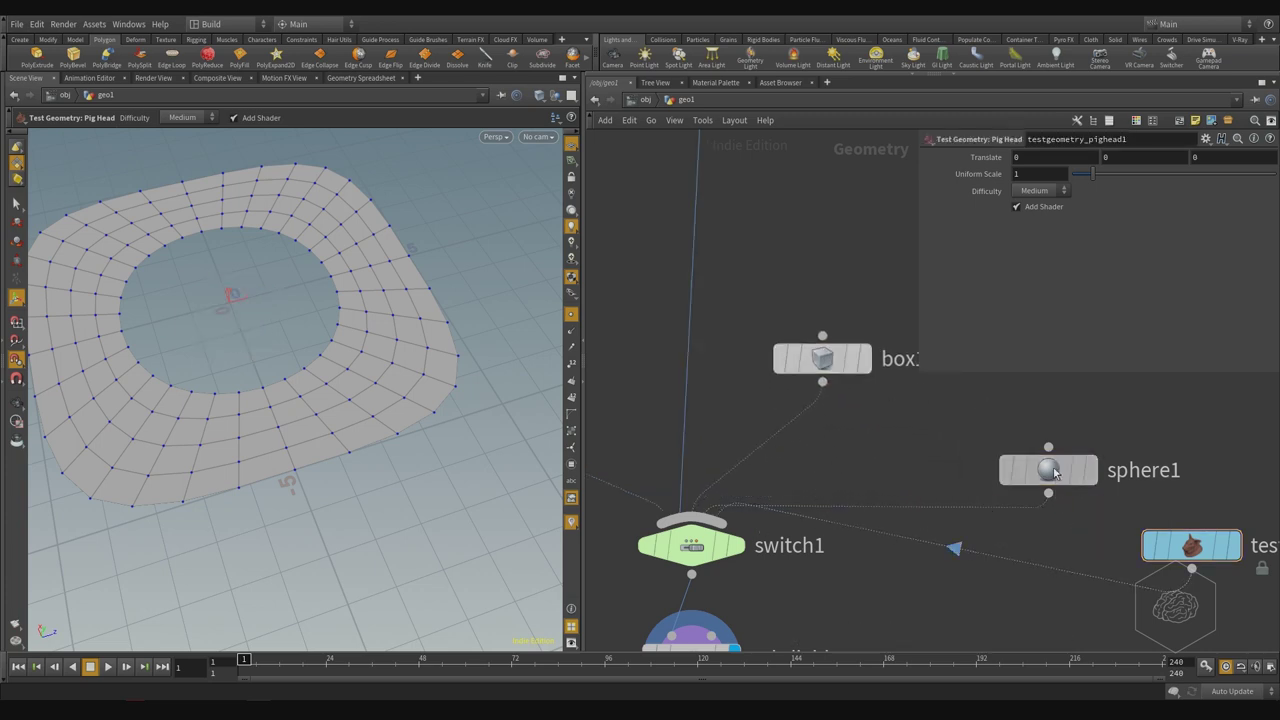
pyautogui.moveTo(1060, 470); pyautogui.dragTo(1046, 408)
pyautogui.moveTo(1188, 545); pyautogui.dragTo(1200, 479)
# - Step switch1's Select Input up to 4 to view the added inputs, and set it to 0
pyautogui.click(737, 545)
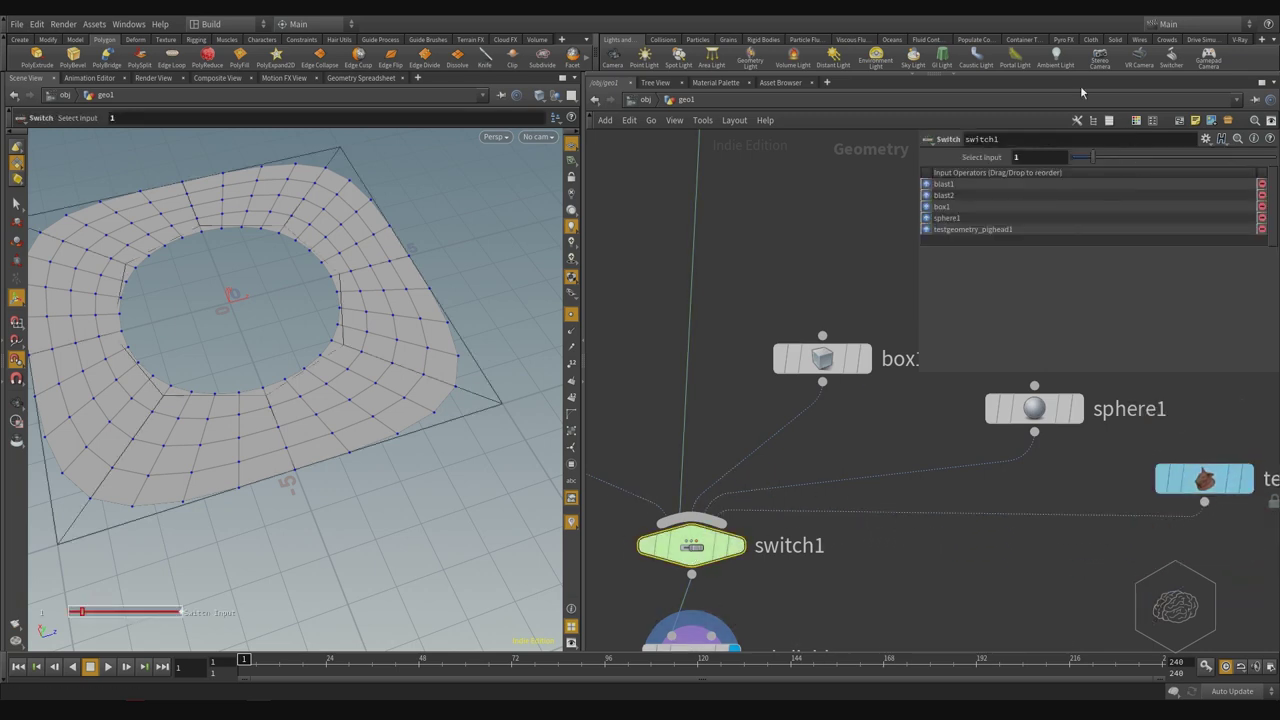
pyautogui.moveTo(1100, 168); pyautogui.dragTo(1146, 193)
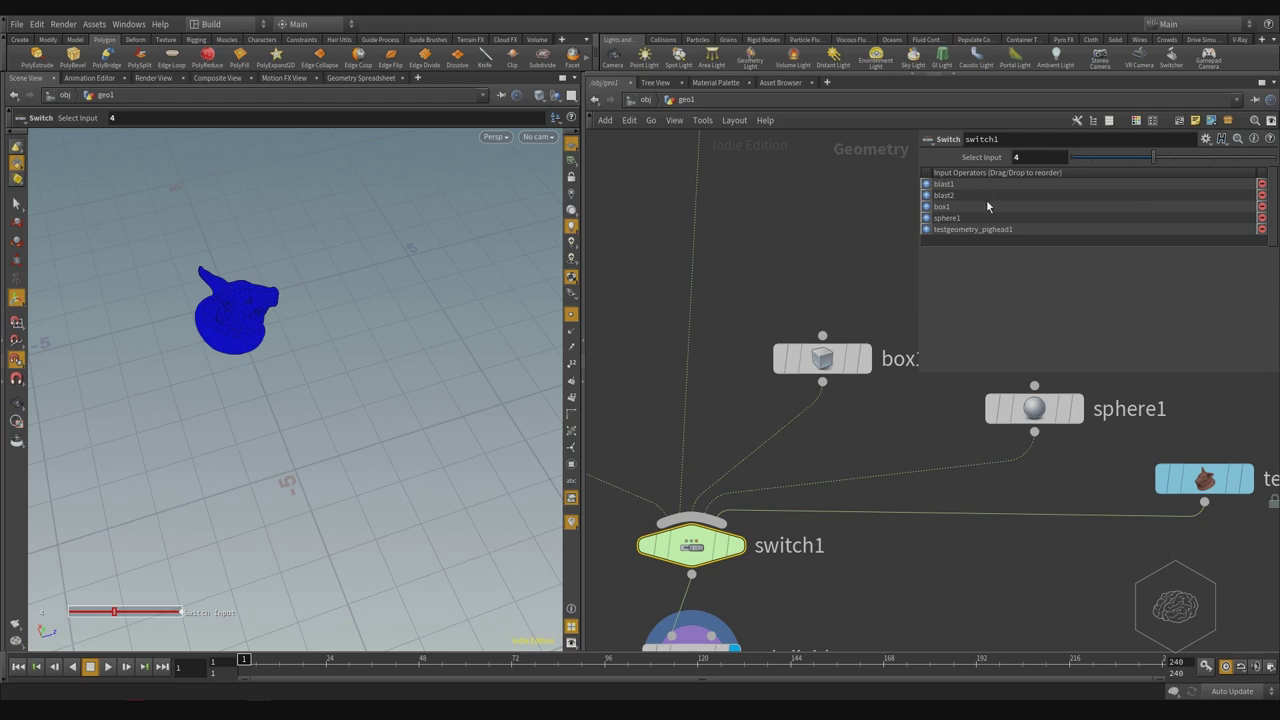
pyautogui.scroll(-5, 986, 199)
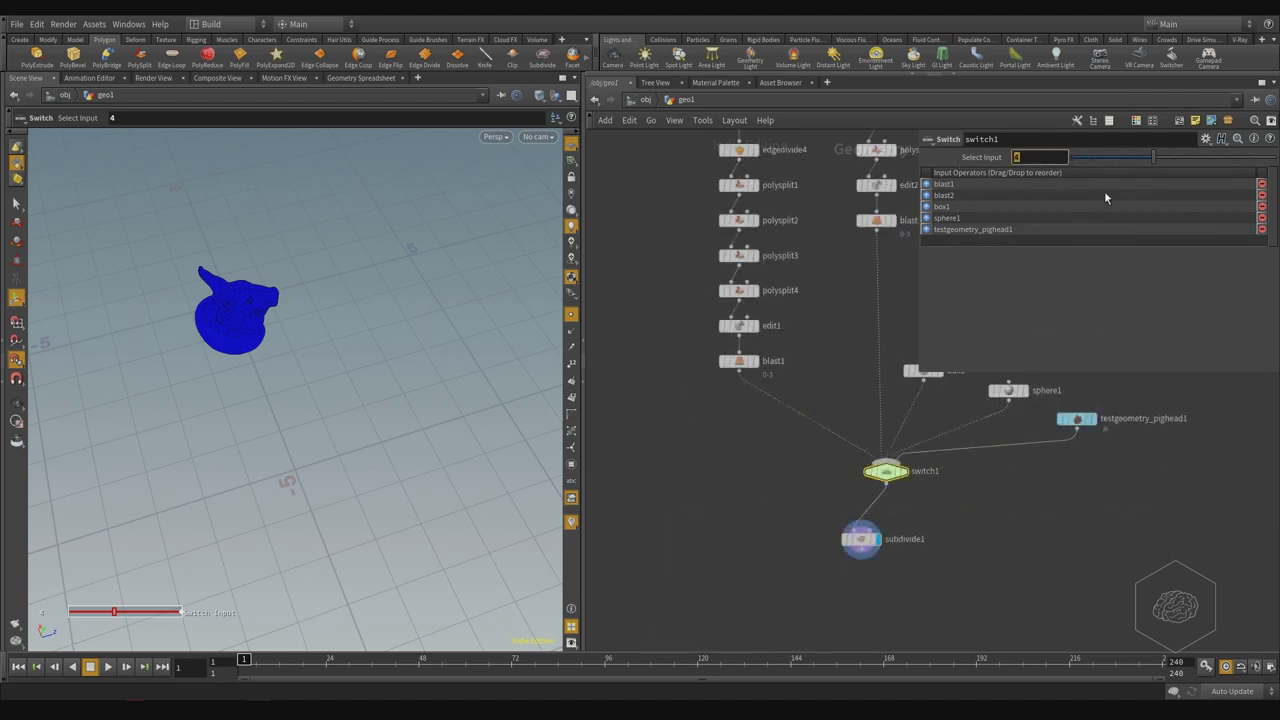
pyautogui.write('0')
pyautogui.press('Return')
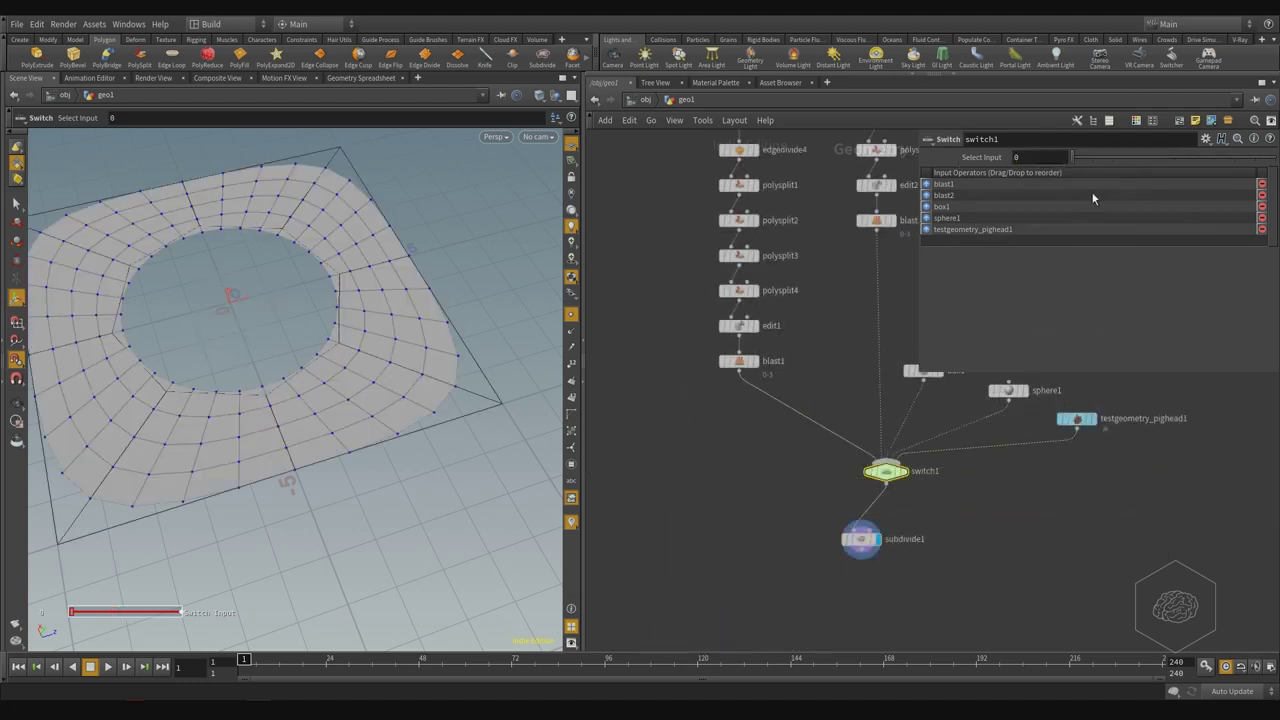
pyautogui.click(1005, 517)
# - Duplicate subdivide1 to the side under the blast1 branch and move the original away from the copy
pyautogui.click(861, 539)
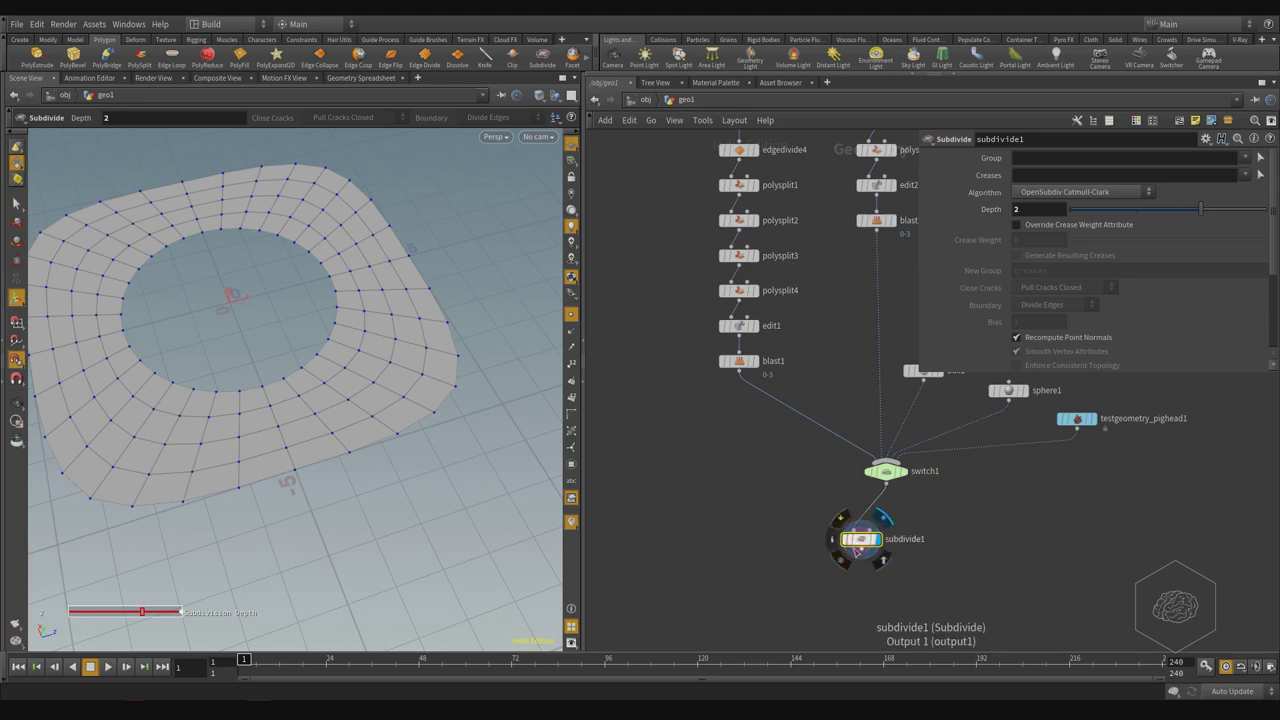
pyautogui.keyDown('alt'); pyautogui.moveTo(861, 539); pyautogui.dragTo(694, 527); pyautogui.keyUp('alt')
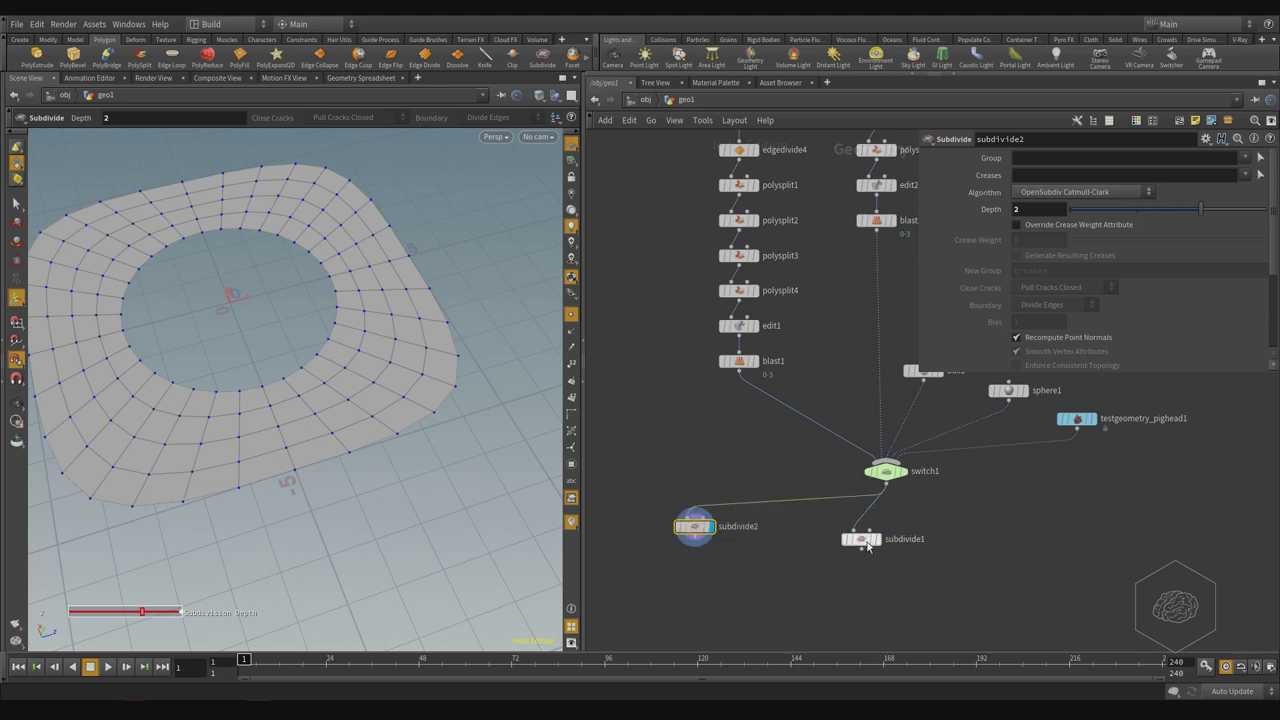
pyautogui.moveTo(861, 539); pyautogui.dragTo(944, 539)
# - Connect blast1's output to the first input of subdivide2 and place subdivide2 directly below blast1
pyautogui.click(759, 392)
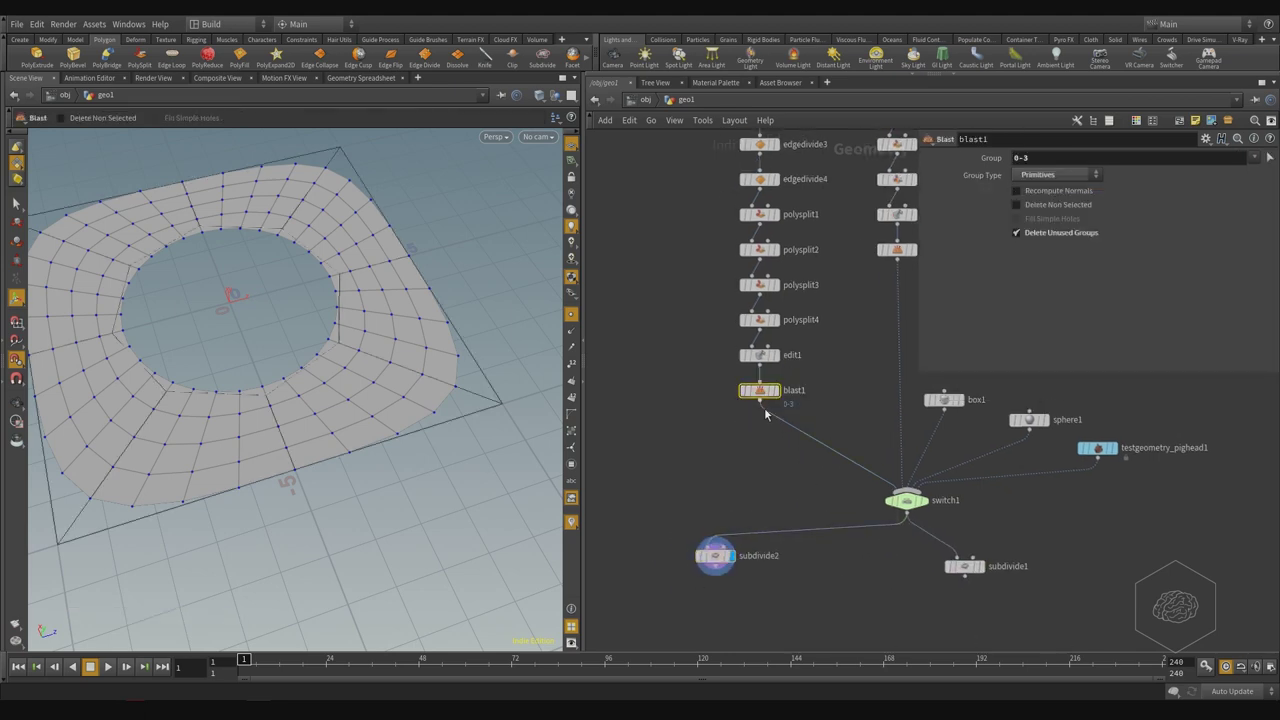
pyautogui.click(760, 403)
pyautogui.click(715, 545)
pyautogui.scroll(3, 712, 548)
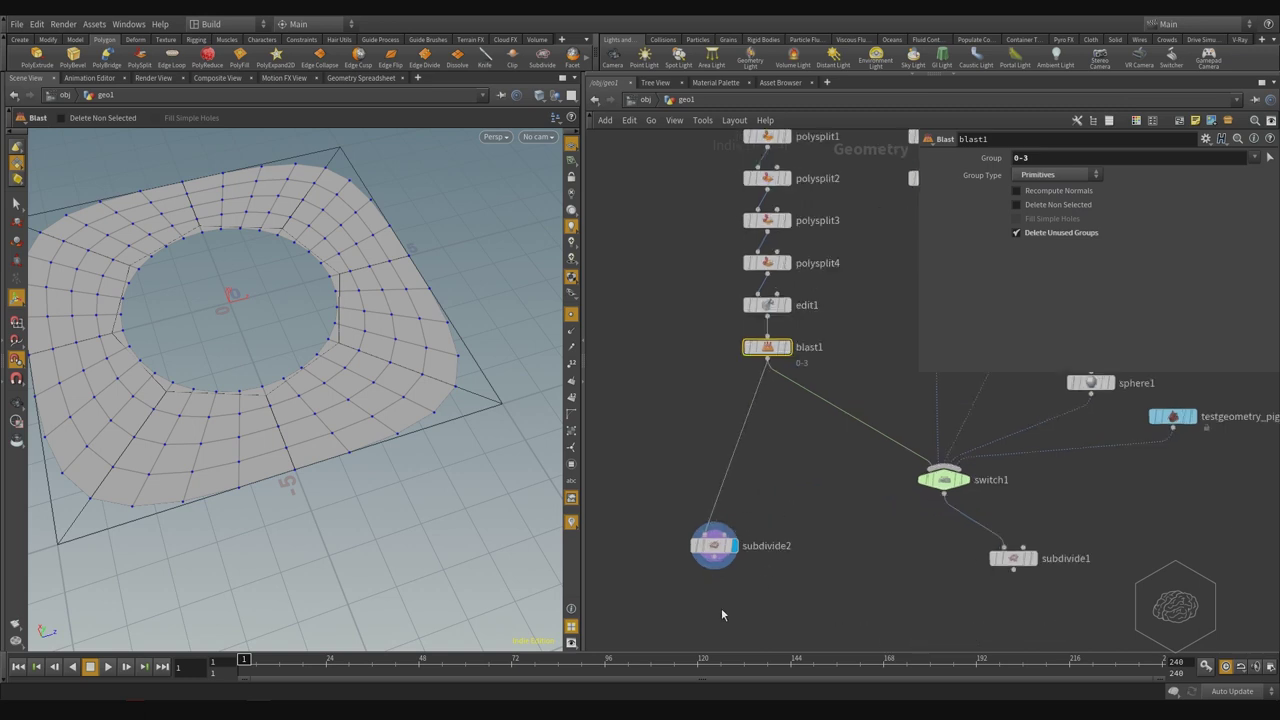
pyautogui.moveTo(704, 504); pyautogui.dragTo(795, 391)
pyautogui.moveTo(859, 466); pyautogui.dragTo(908, 517, button='middle')
pyautogui.moveTo(909, 357); pyautogui.dragTo(839, 455)
# - Examine the outer corners and the hole of the subdivided mesh from several angles
pyautogui.keyDown('alt'); pyautogui.moveTo(285, 332); pyautogui.dragTo(335, 395, button='middle'); pyautogui.keyUp('alt')
pyautogui.keyDown('alt'); pyautogui.moveTo(258, 352); pyautogui.dragTo(326, 380); pyautogui.keyUp('alt')
pyautogui.keyDown('alt'); pyautogui.moveTo(330, 382); pyautogui.dragTo(240, 313, button='middle'); pyautogui.keyUp('alt')
pyautogui.scroll(-3, 242, 316)
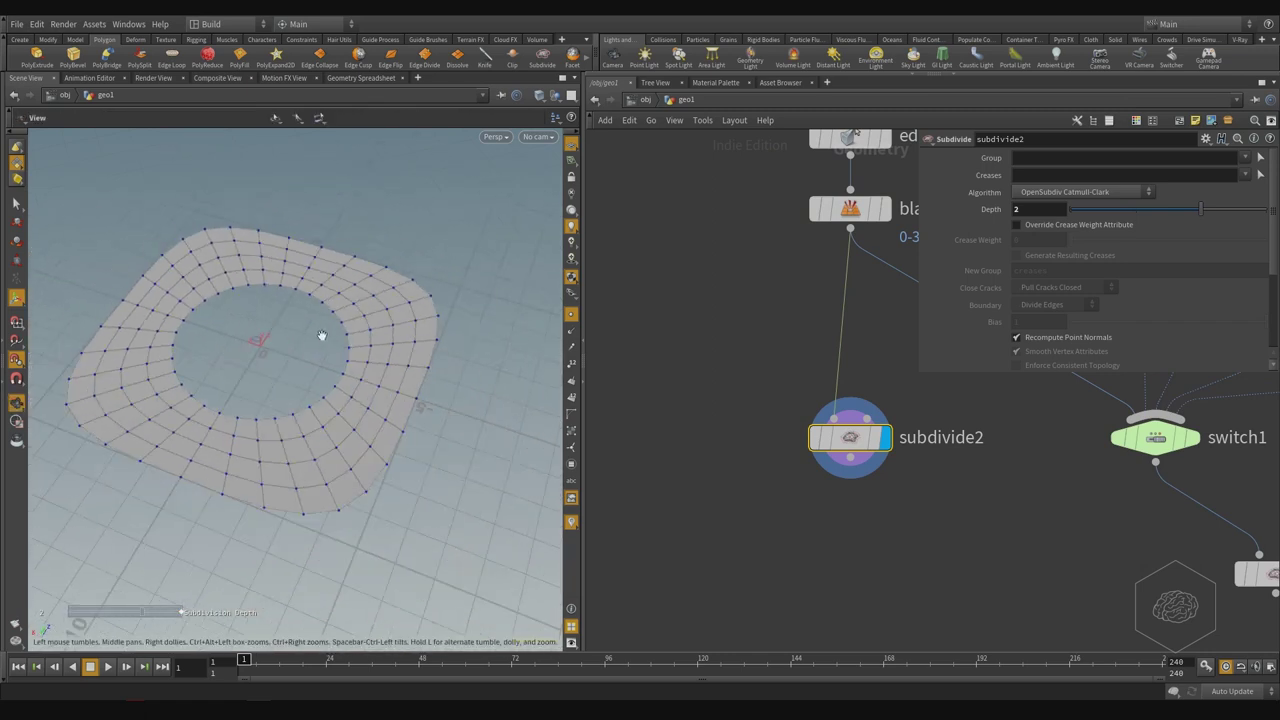
pyautogui.keyDown('alt'); pyautogui.moveTo(320, 334); pyautogui.dragTo(312, 388, button='middle'); pyautogui.keyUp('alt')
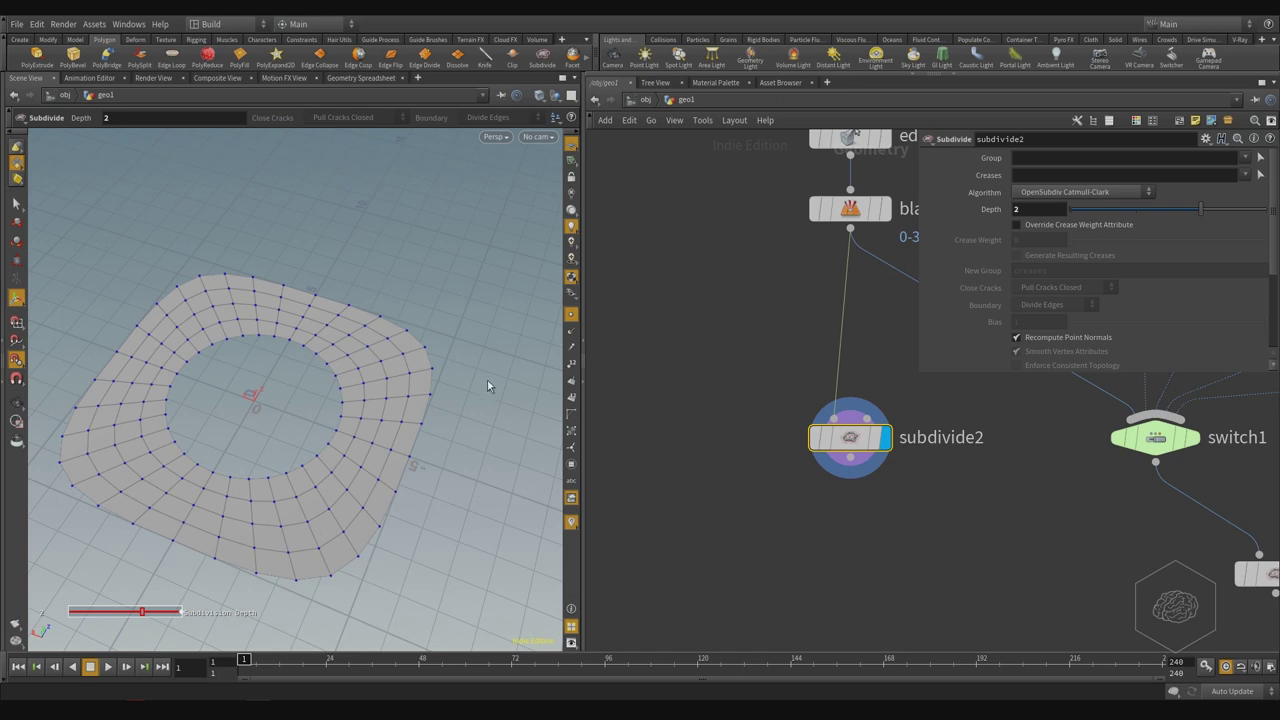
pyautogui.press('Escape')
pyautogui.scroll(3, 434, 397)
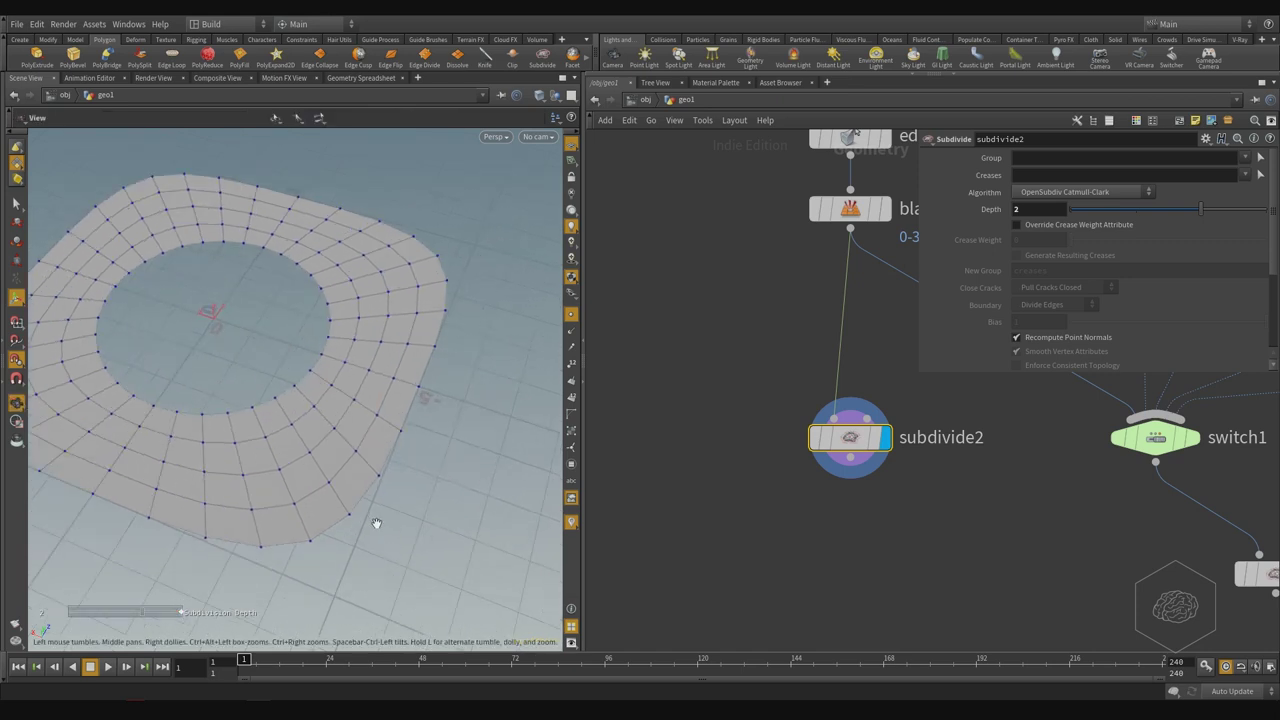
pyautogui.press('Return')
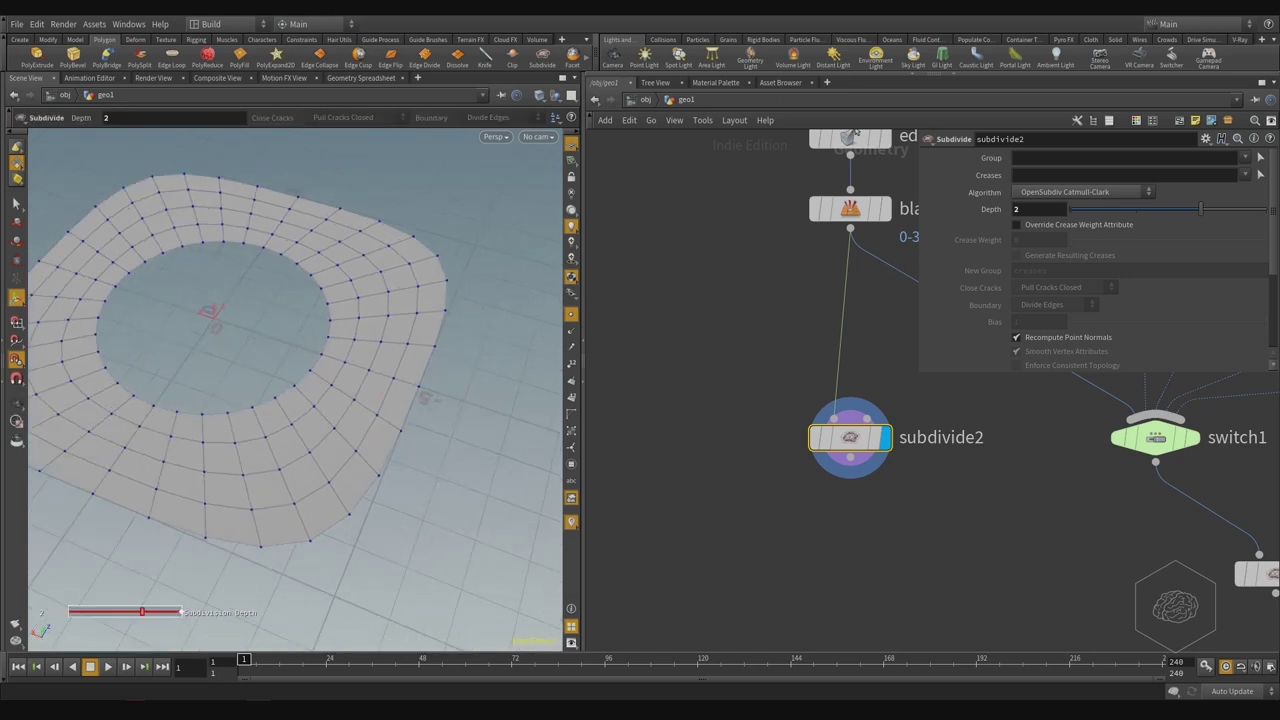
# - Display blast1's mesh and try a PolySplit edge loop on it, undoing the placed loop
pyautogui.moveTo(866, 296); pyautogui.dragTo(828, 413, button='middle')
pyautogui.click(848, 326)
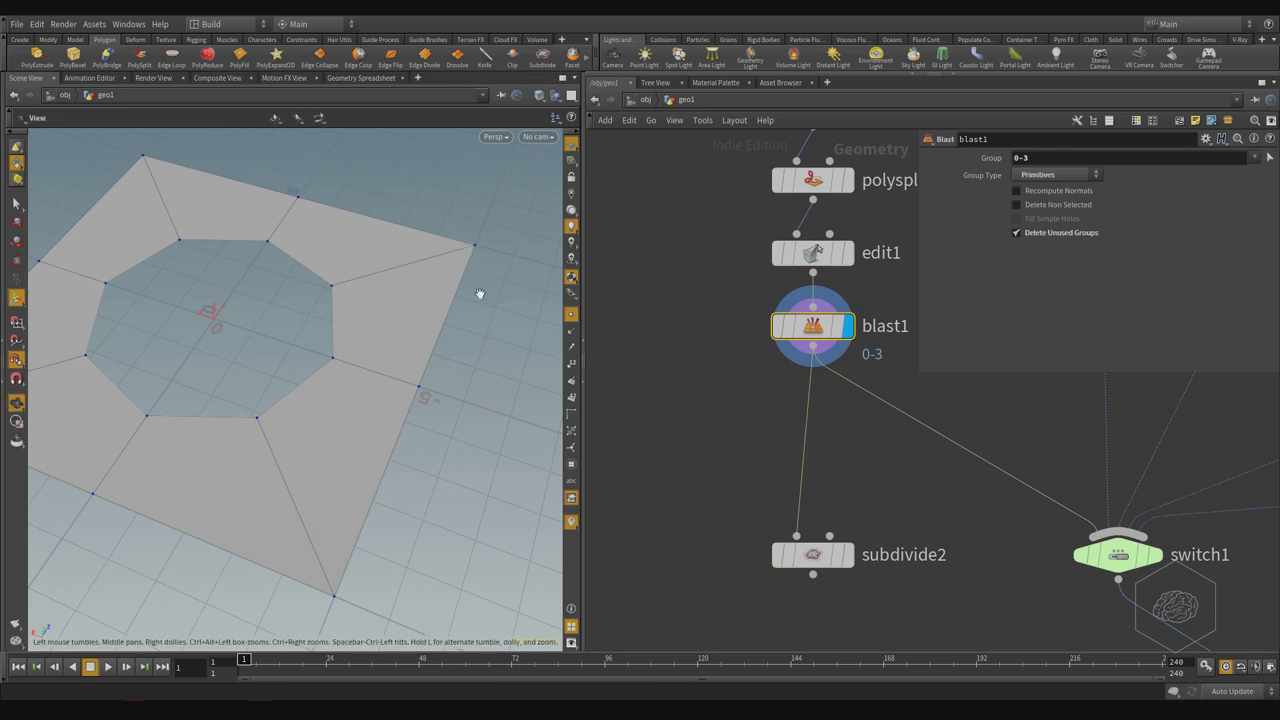
pyautogui.scroll(-4, 500, 355)
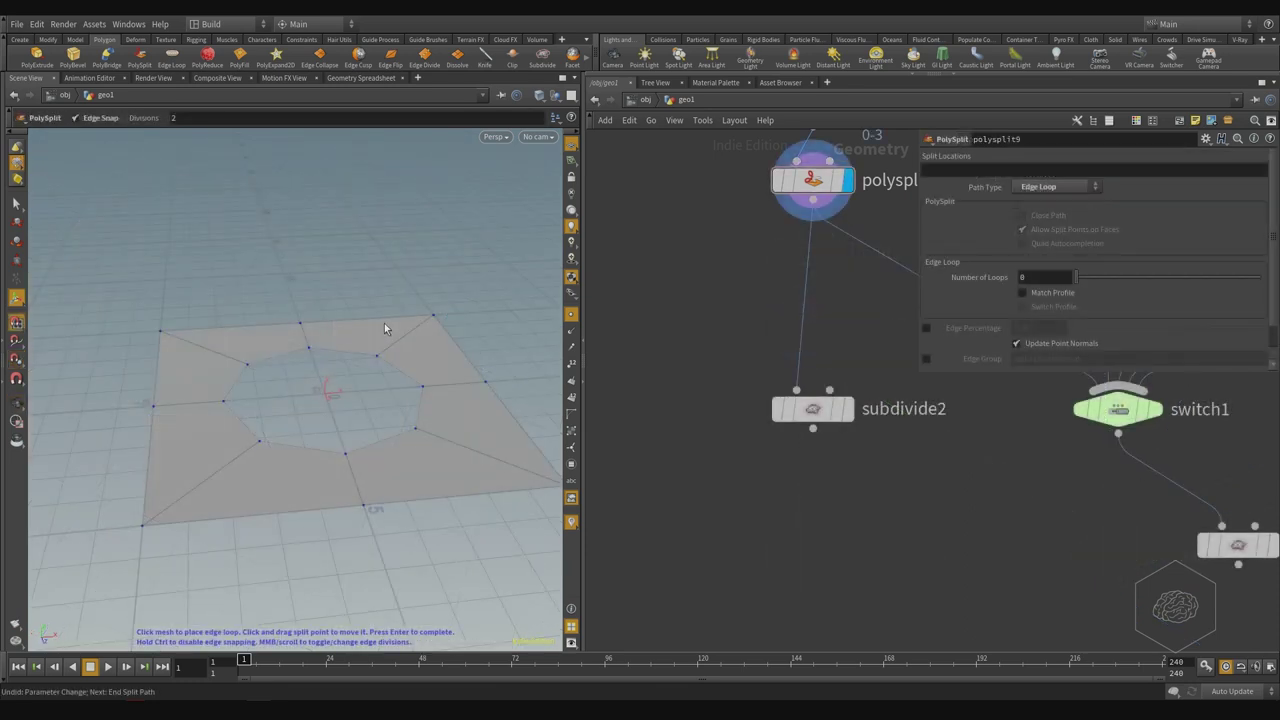
pyautogui.press('Return')
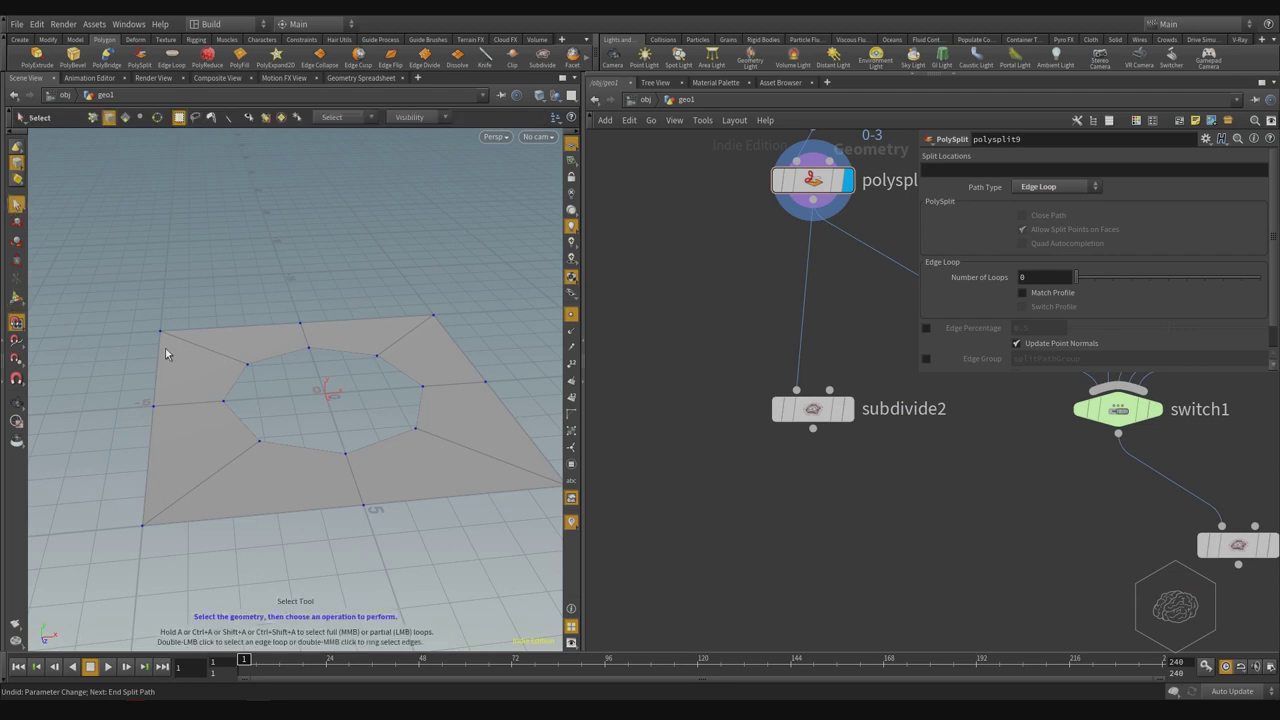
# - Select all the outer border edges of the square mesh around the hole
pyautogui.click(150, 448)
pyautogui.keyDown('shift'); pyautogui.click(485, 488); pyautogui.keyUp('shift')
pyautogui.keyDown('shift'); pyautogui.moveTo(503, 424); pyautogui.dragTo(501, 427); pyautogui.keyUp('shift')
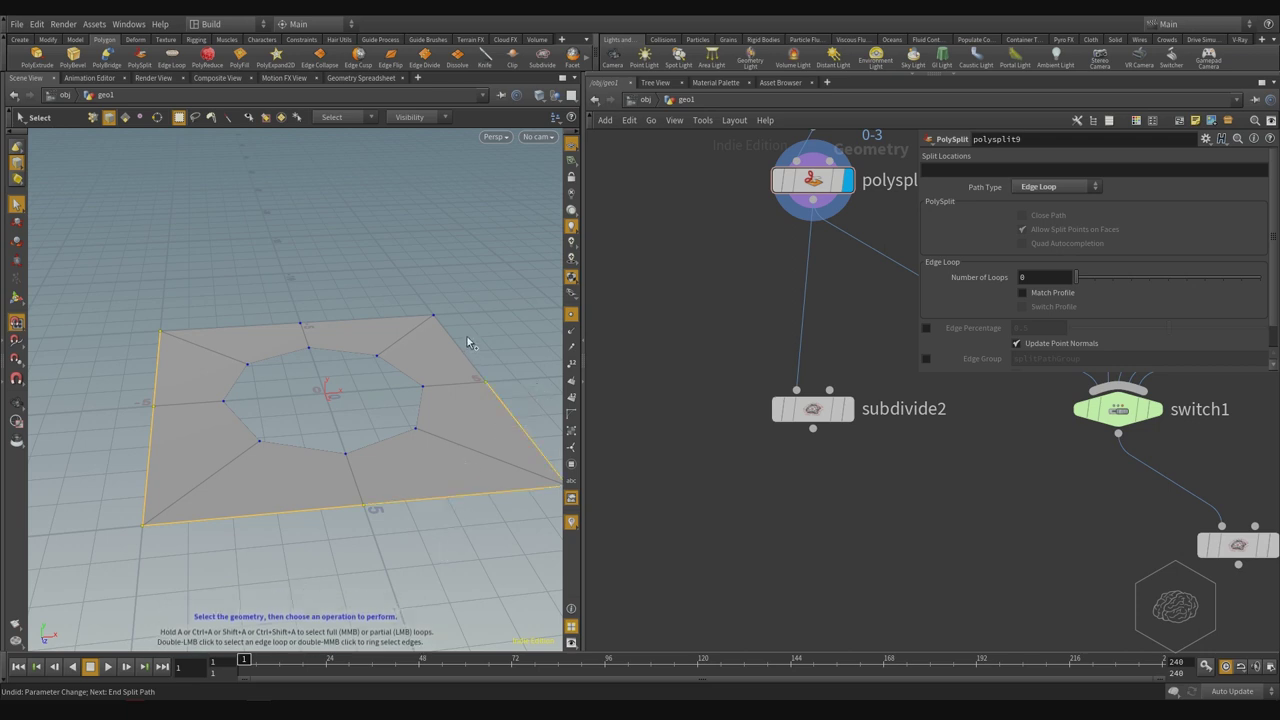
pyautogui.keyDown('shift'); pyautogui.moveTo(467, 337); pyautogui.dragTo(438, 350); pyautogui.keyUp('shift')
pyautogui.keyDown('shift'); pyautogui.moveTo(372, 303); pyautogui.dragTo(445, 373); pyautogui.keyUp('shift')
pyautogui.press('Escape')
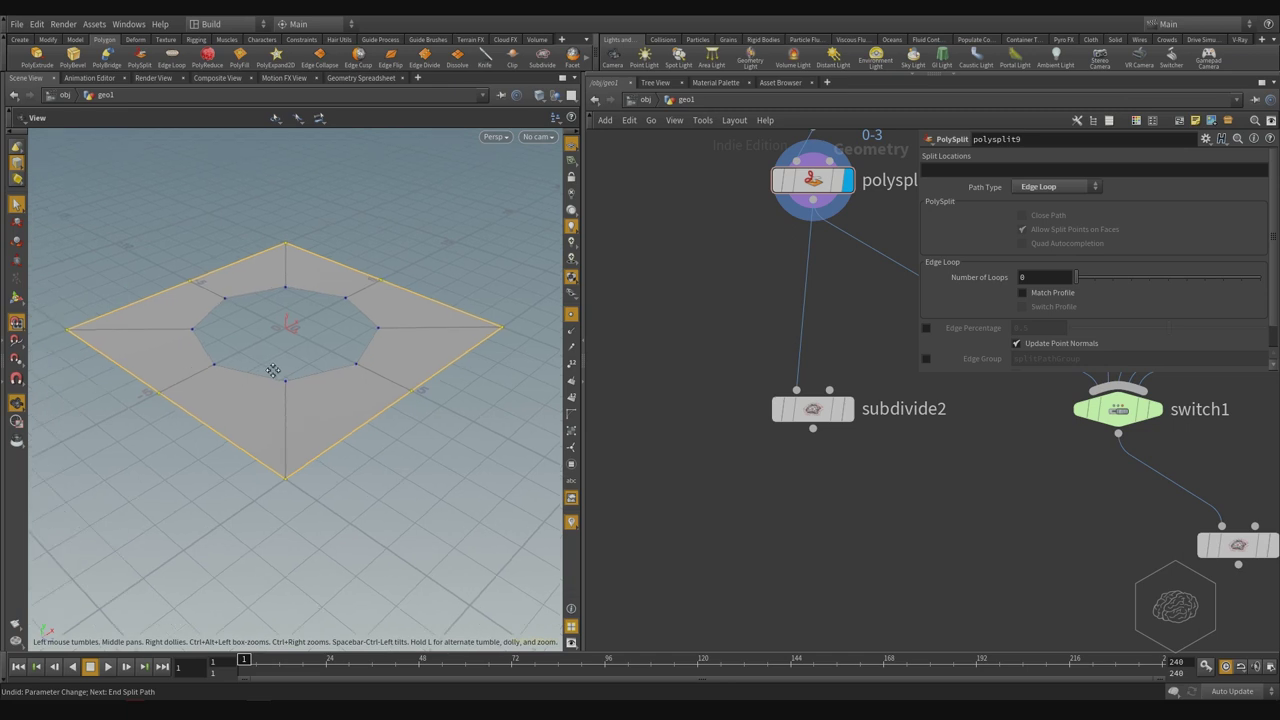
pyautogui.press('s')
pyautogui.moveTo(389, 336); pyautogui.dragTo(346, 313)
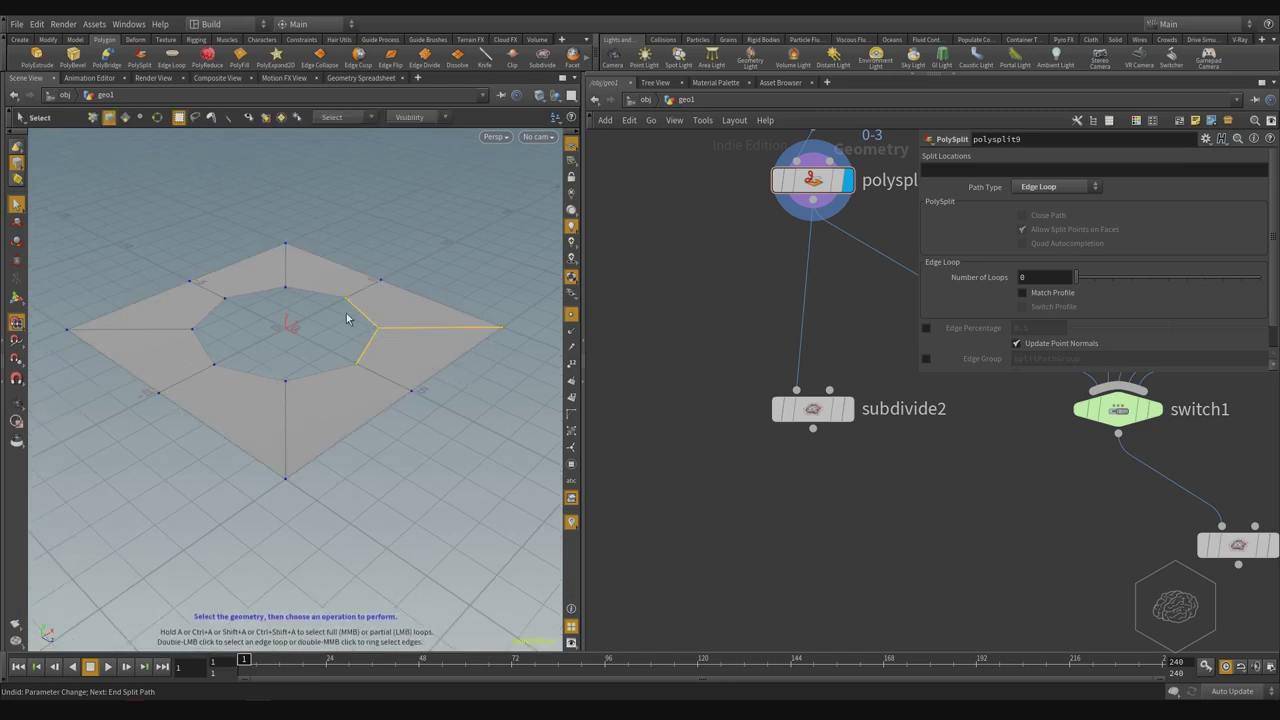
pyautogui.hotkey('ctrl', 'z')
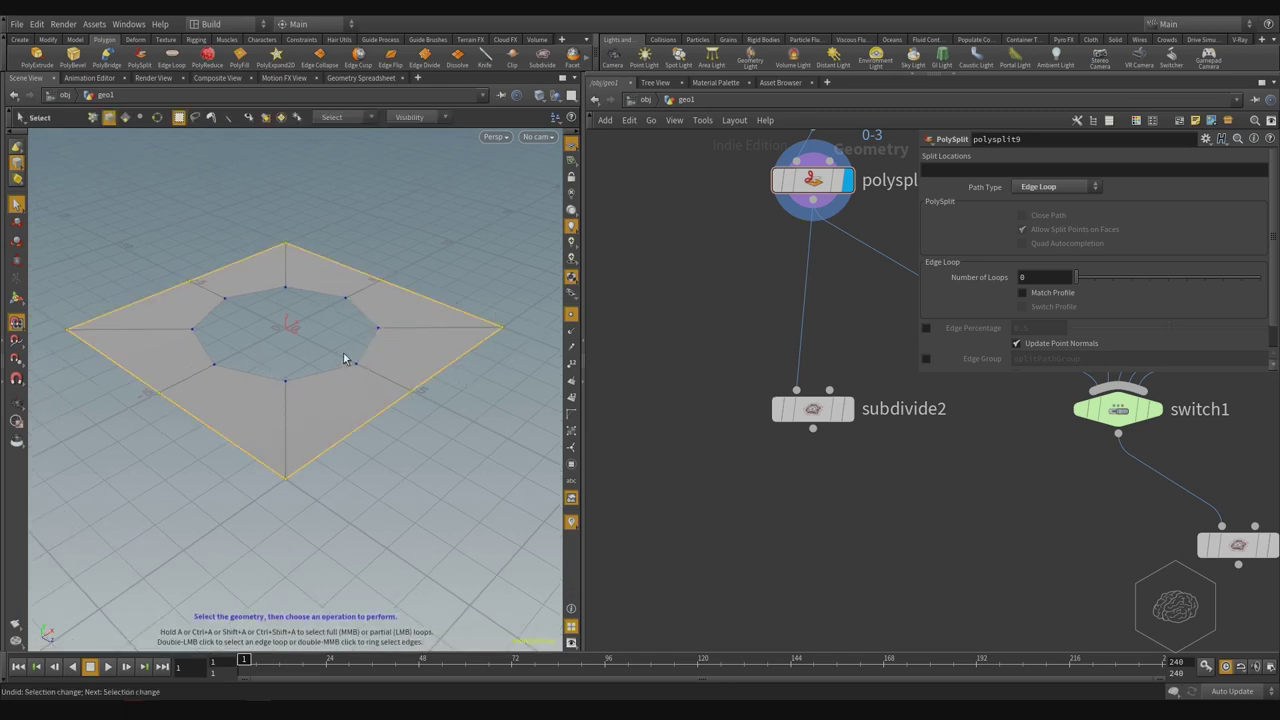
# - Apply a Crease to the selected outer border edges and locate the Creases input of subdivide2
pyautogui.press('Tab')
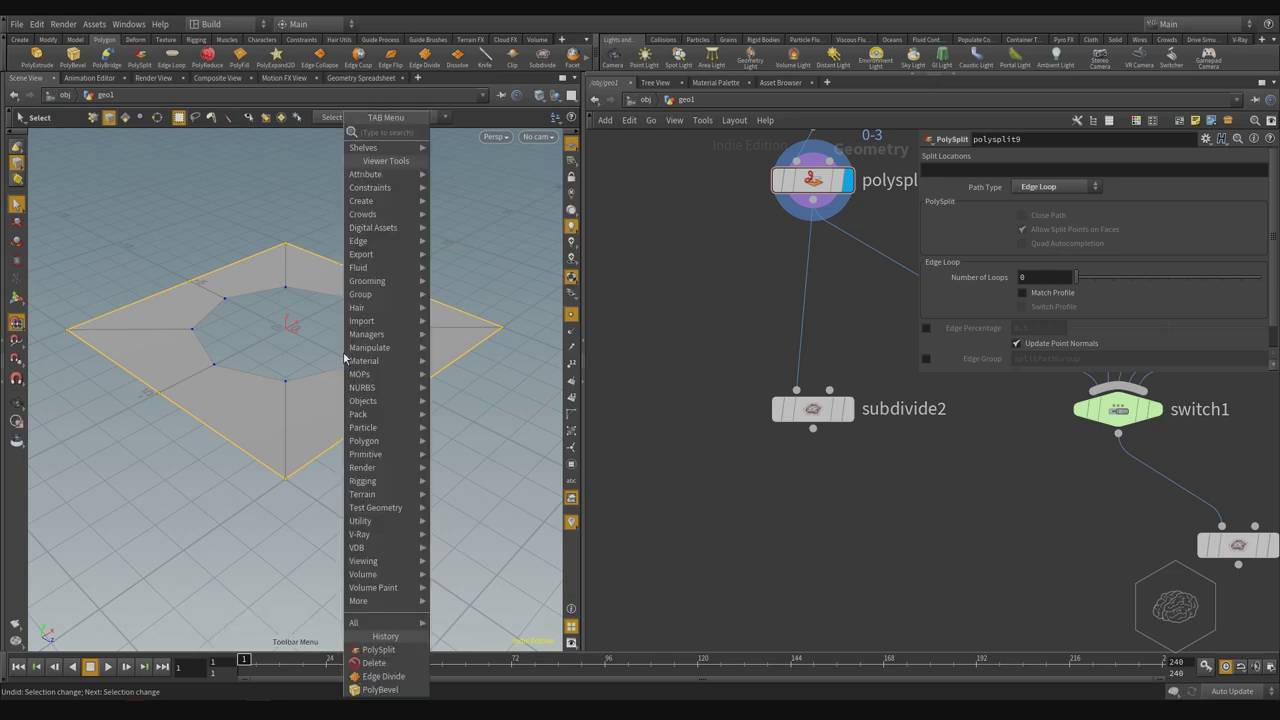
pyautogui.write('cre')
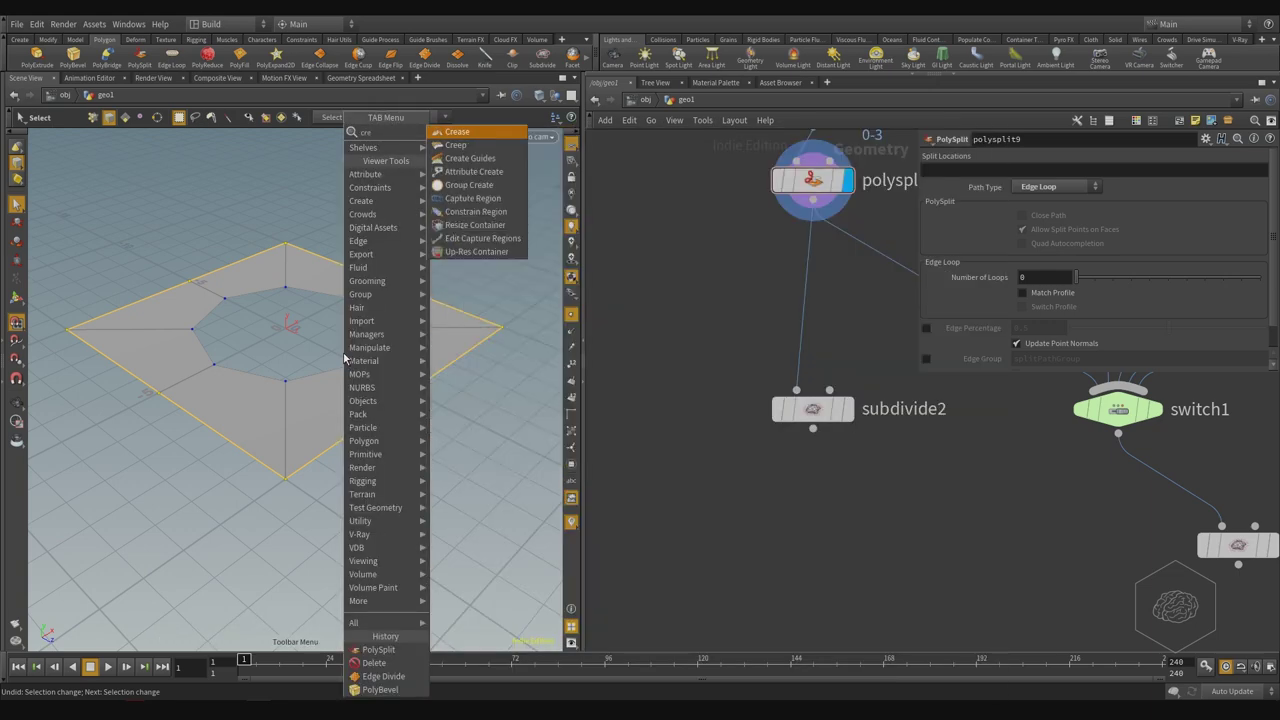
pyautogui.press('Return')
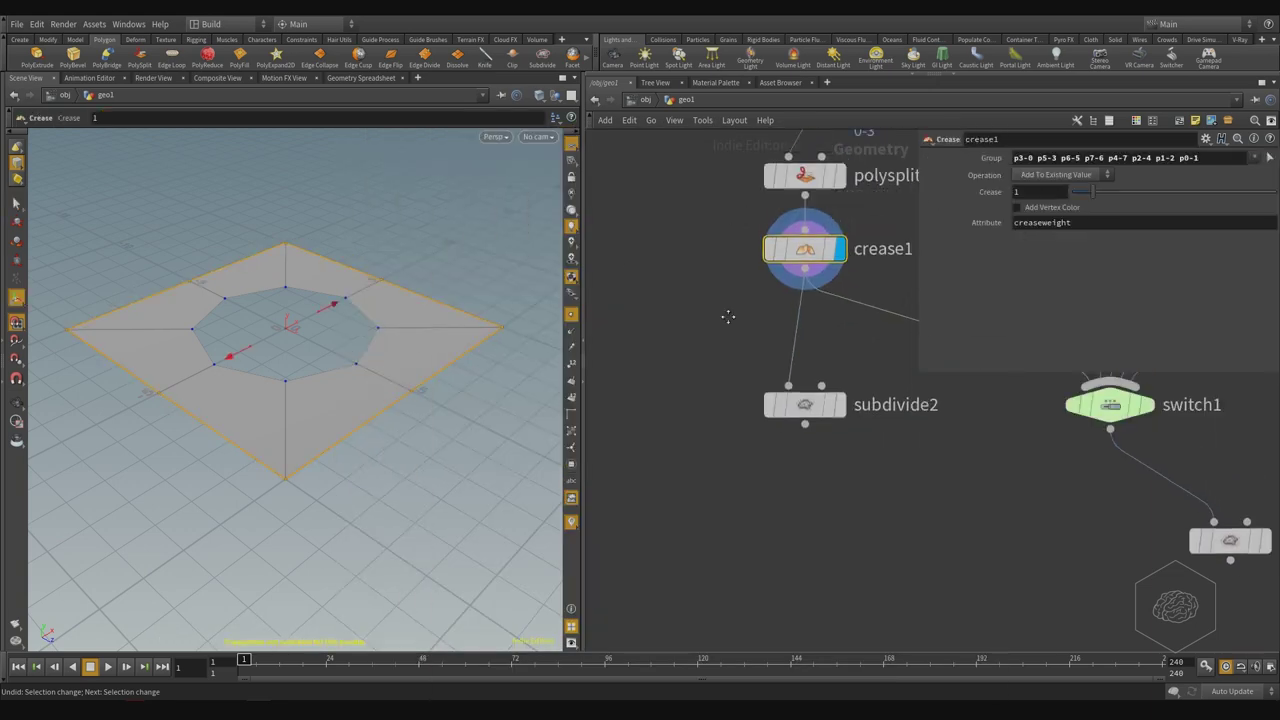
pyautogui.doubleClick(1110, 221)
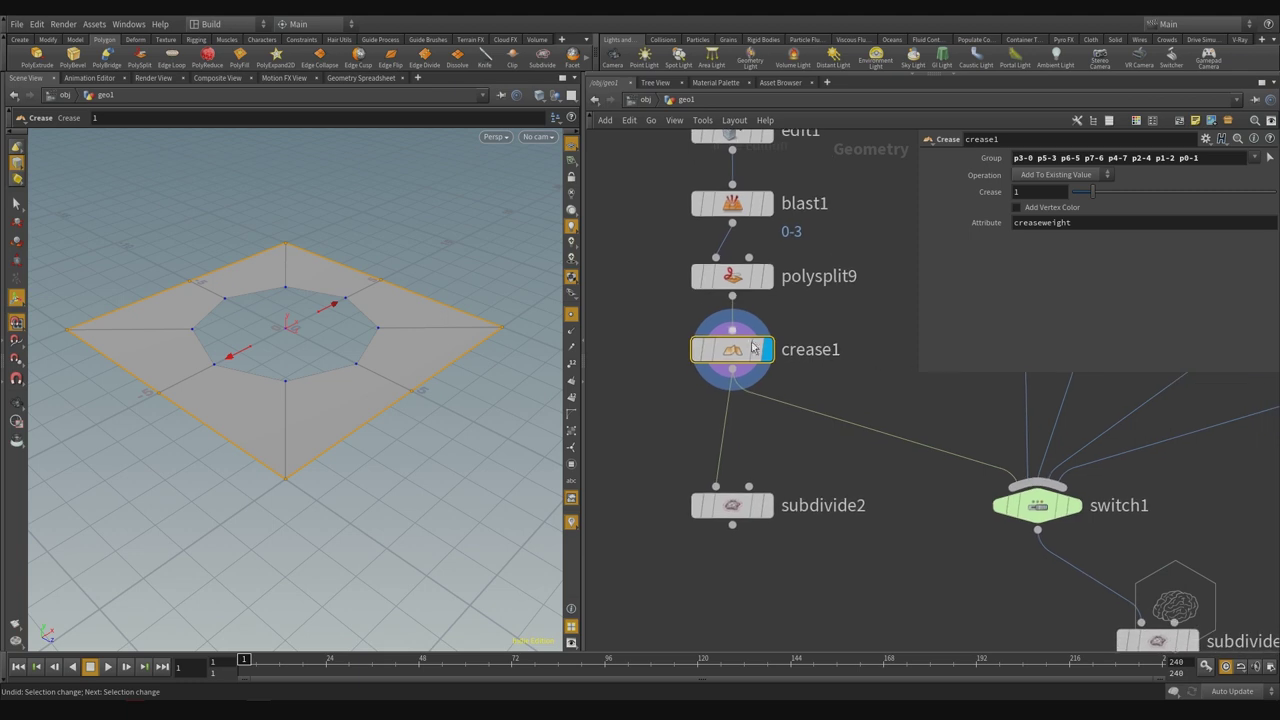
pyautogui.moveTo(748, 487)
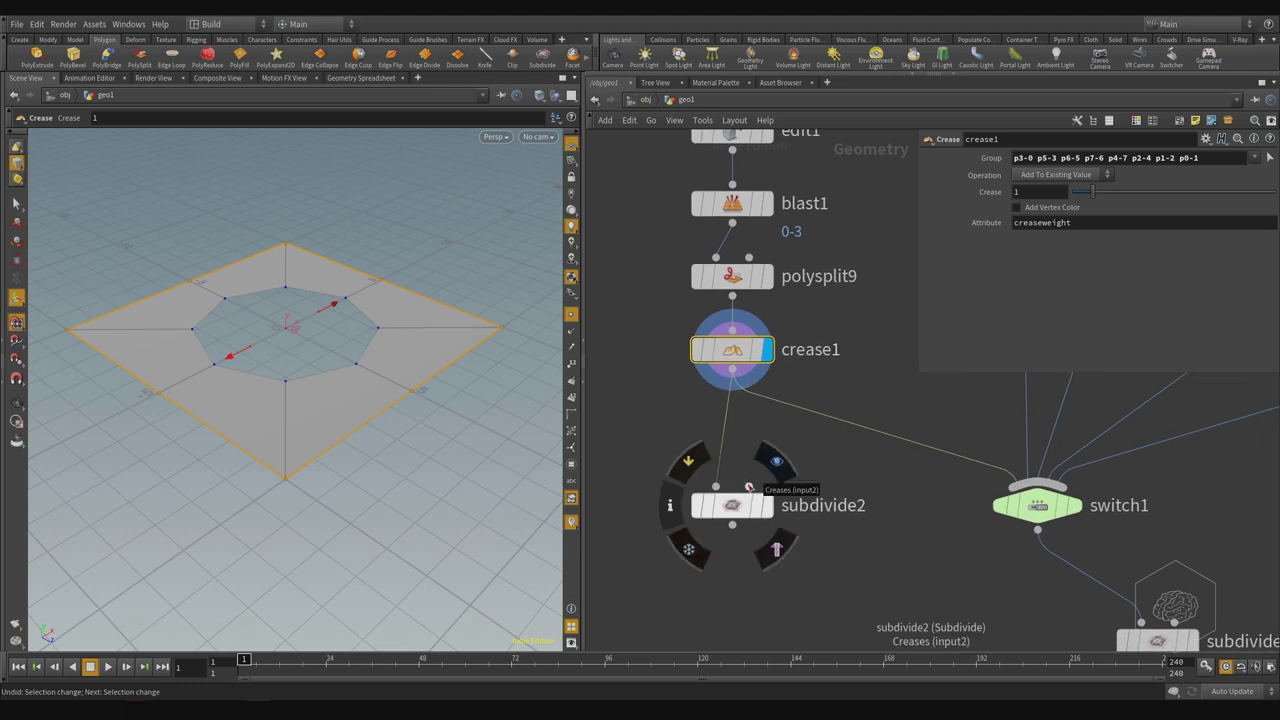
# - Connect crease1's output to the Creases input of subdivide2 and display subdivide2's result
pyautogui.click(733, 371)
pyautogui.click(772, 509)
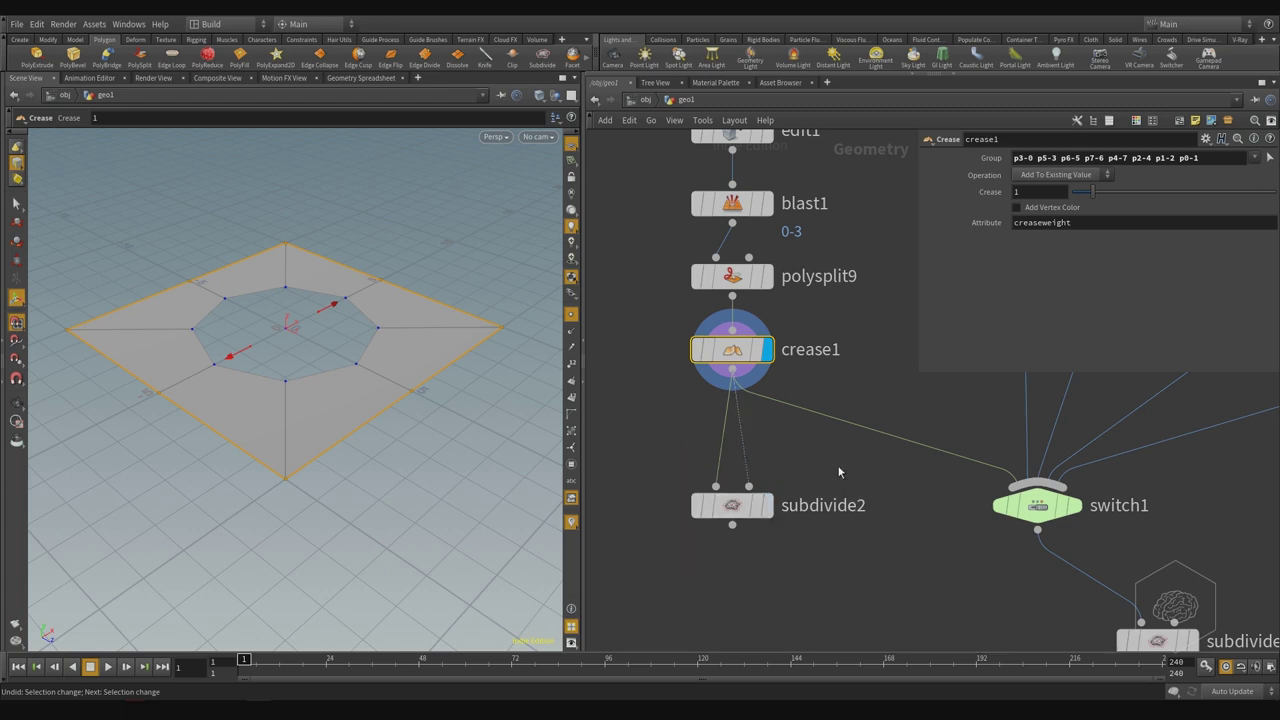
pyautogui.click(767, 506)
pyautogui.click(725, 512)
pyautogui.moveTo(872, 465); pyautogui.dragTo(913, 462, button='middle')
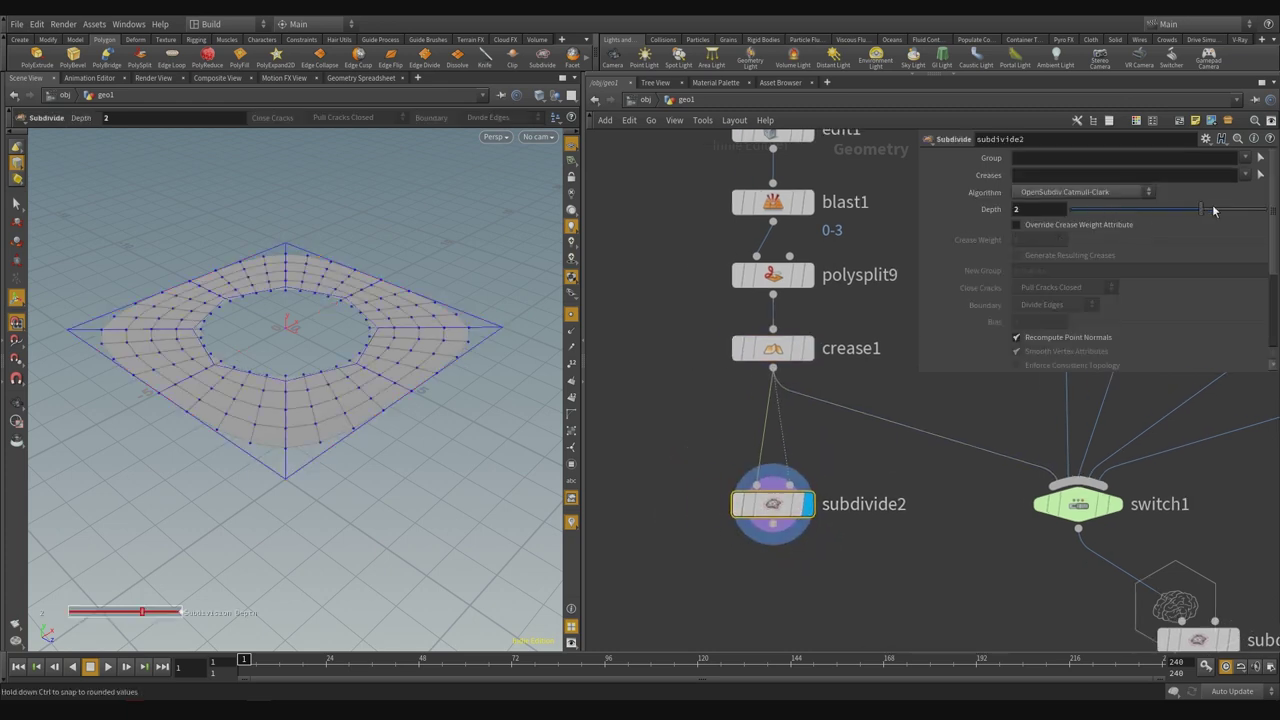
# - Turn on Override Crease Weight Attribute on subdivide2, set Depth to 3 and try several weights, ending at Crease Weight 1.23
pyautogui.click(1105, 226)
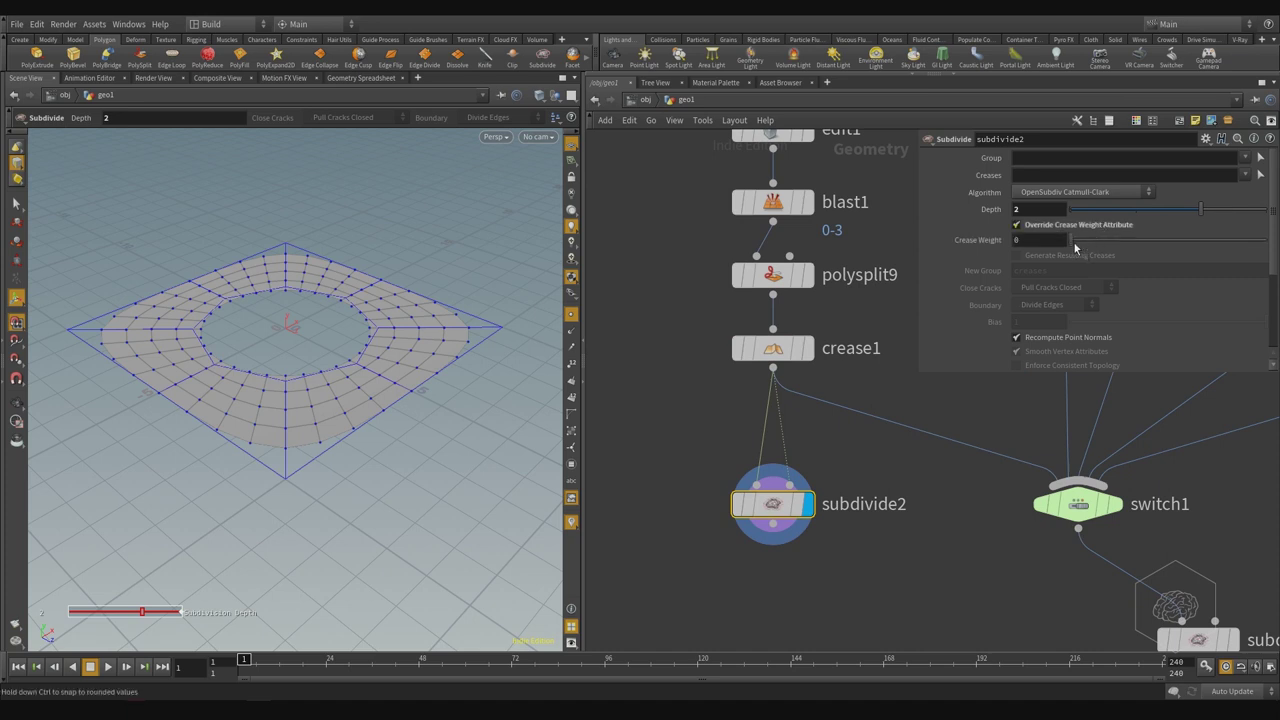
pyautogui.moveTo(1075, 247); pyautogui.dragTo(1139, 245)
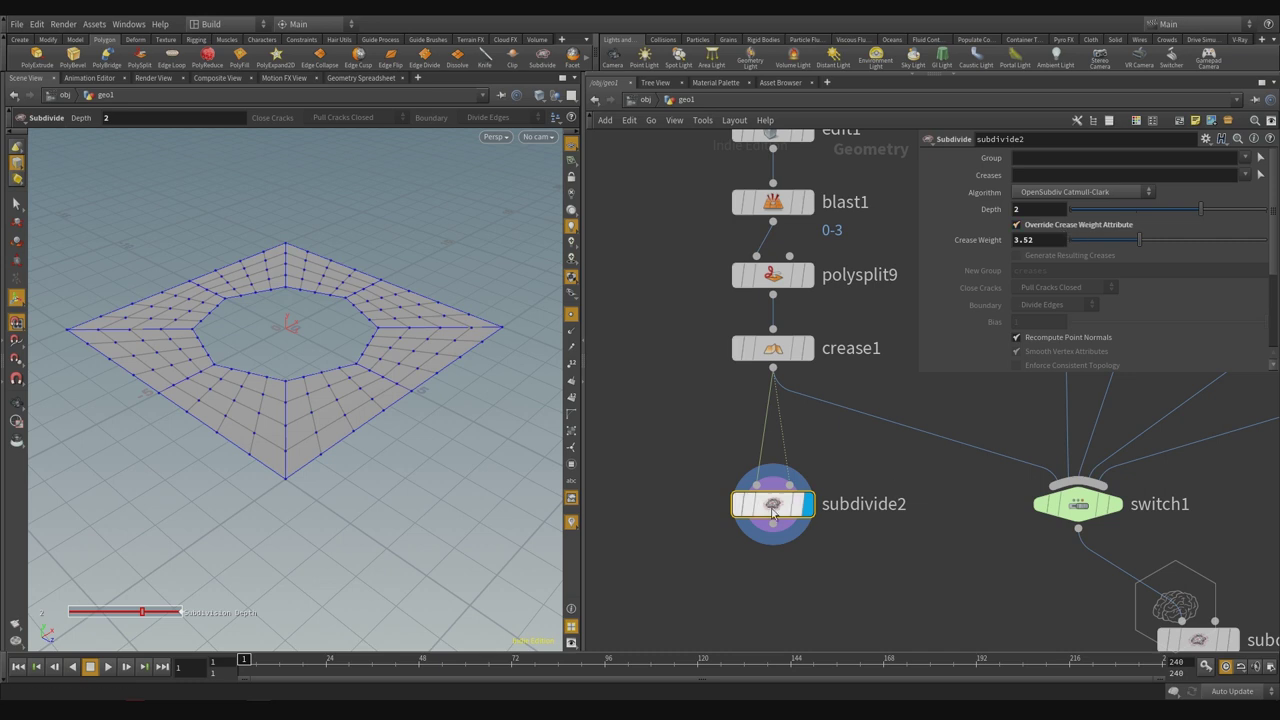
pyautogui.moveTo(788, 515)
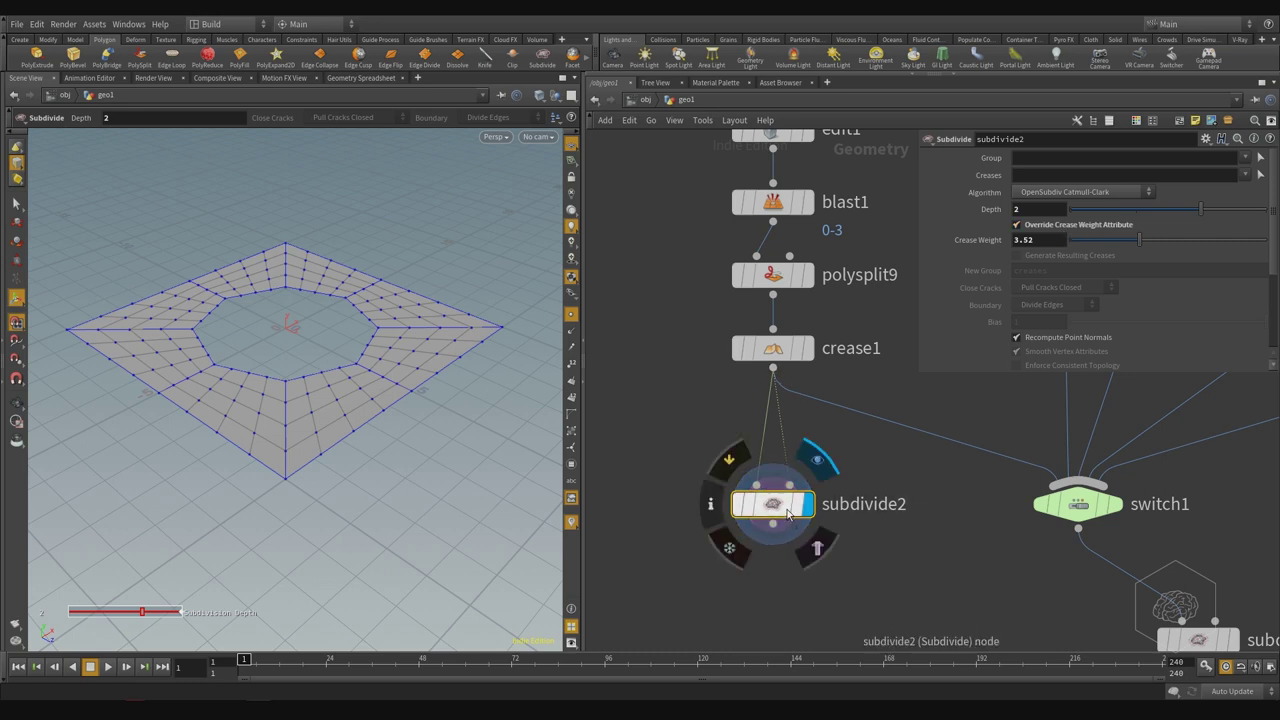
pyautogui.moveTo(1145, 242)
pyautogui.mouseDown()
pyautogui.moveTo(1200, 244)
pyautogui.moveTo(1110, 252)
pyautogui.moveTo(1158, 252)
pyautogui.mouseUp()
pyautogui.moveTo(1205, 208); pyautogui.dragTo(1240, 213)
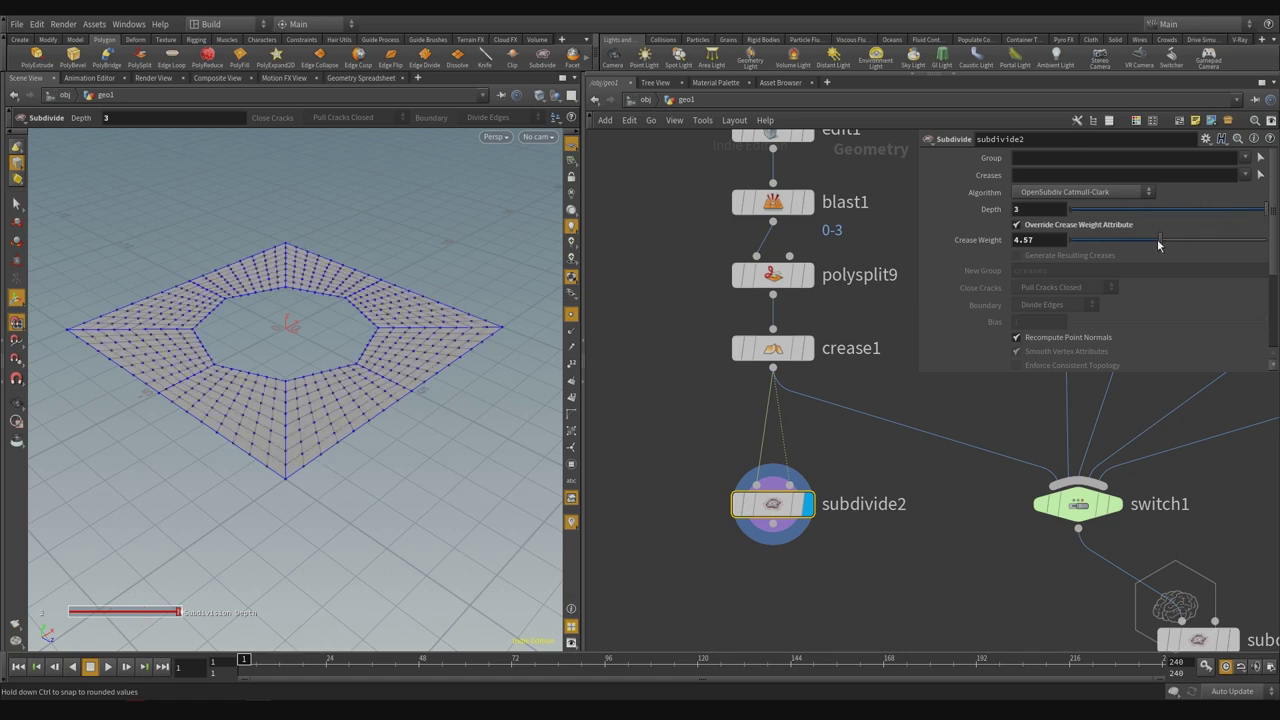
pyautogui.moveTo(1158, 245); pyautogui.dragTo(1098, 257)
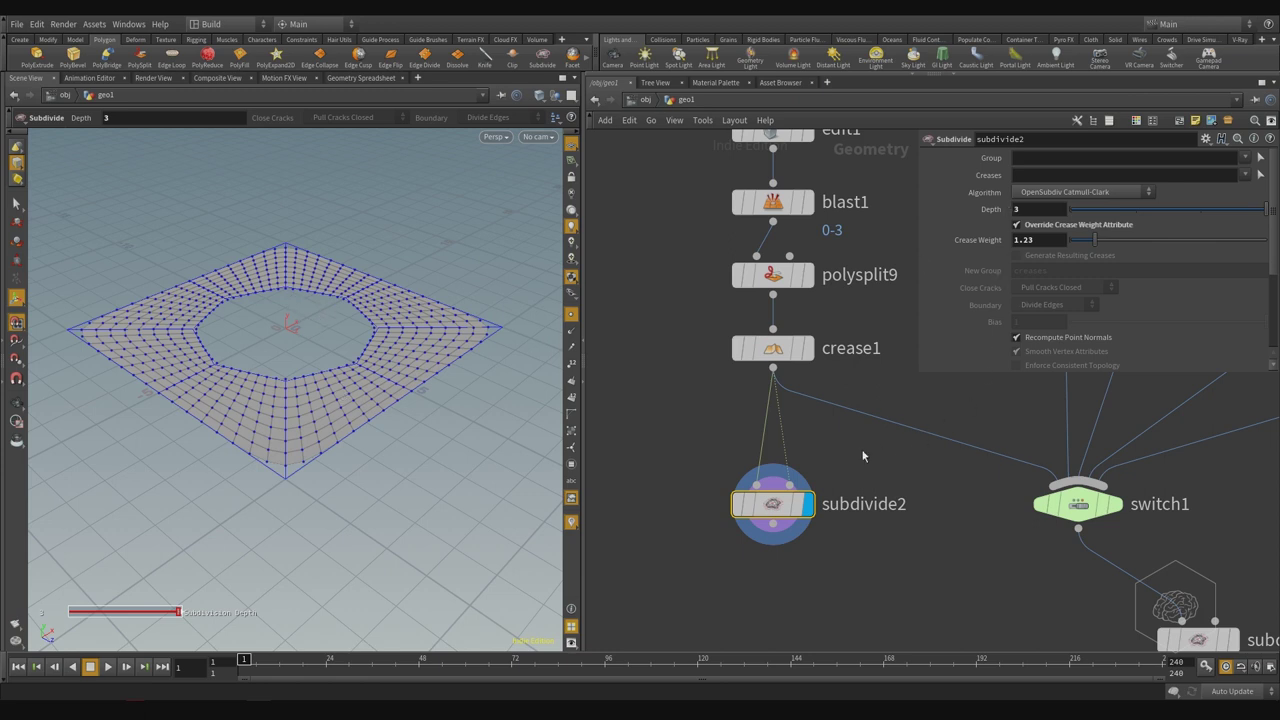
# - Delete the wire into subdivide2's Creases input and turn off Override Crease Weight Attribute
pyautogui.moveTo(790, 467); pyautogui.dragTo(788, 466)
pyautogui.press('Delete')
pyautogui.click(1017, 225)
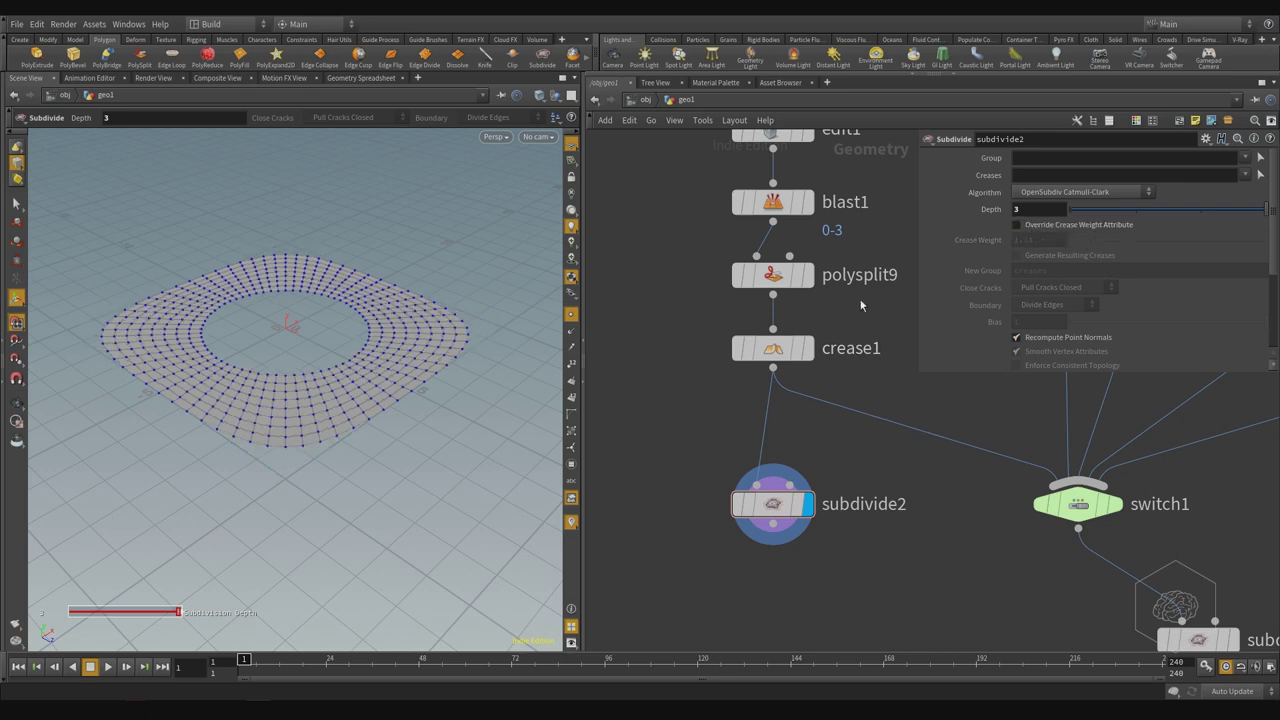
# - Reconnect crease1's output to subdivide2's Creases input and select crease1 for editing
pyautogui.click(880, 346)
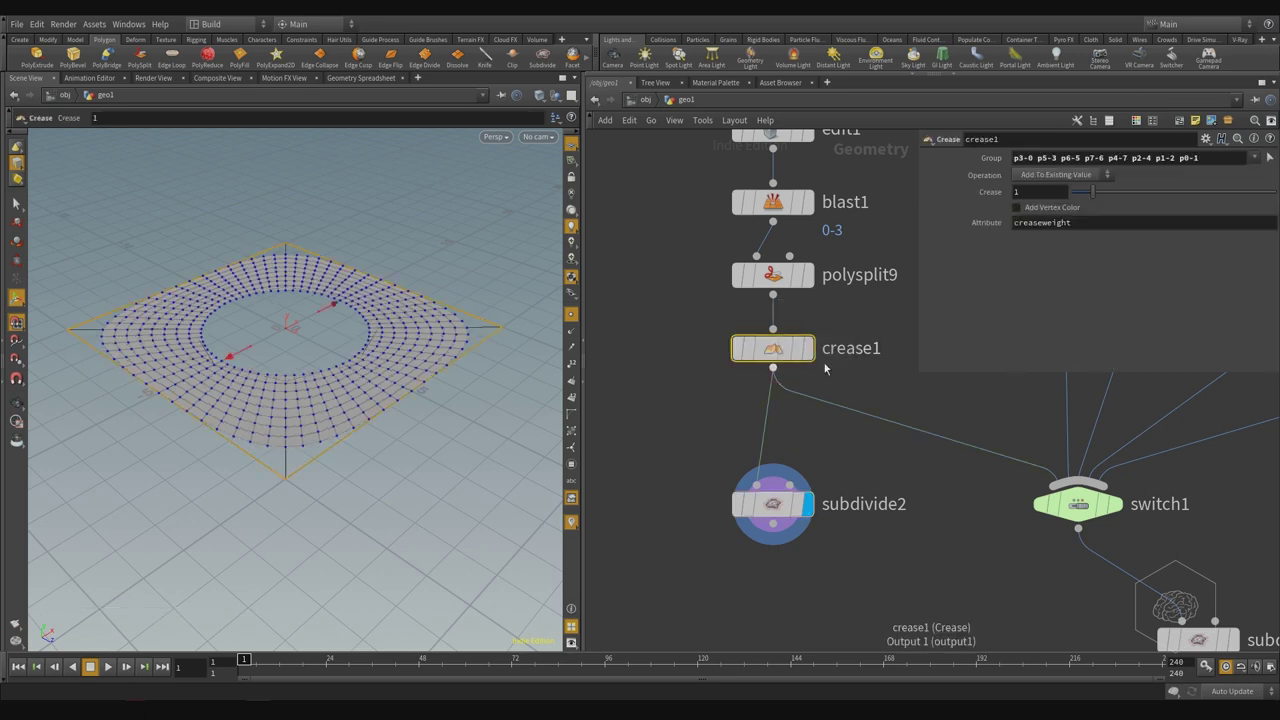
pyautogui.click(772, 369)
pyautogui.click(789, 485)
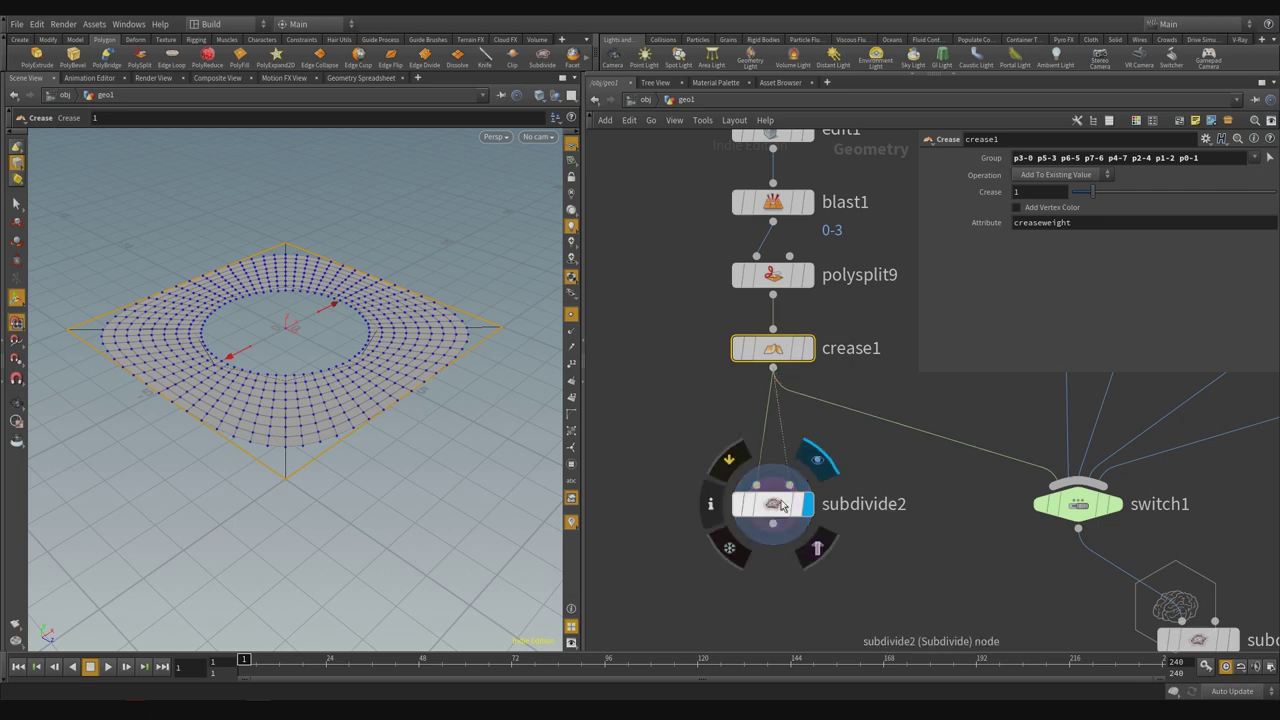
pyautogui.click(772, 504)
pyautogui.click(838, 348)
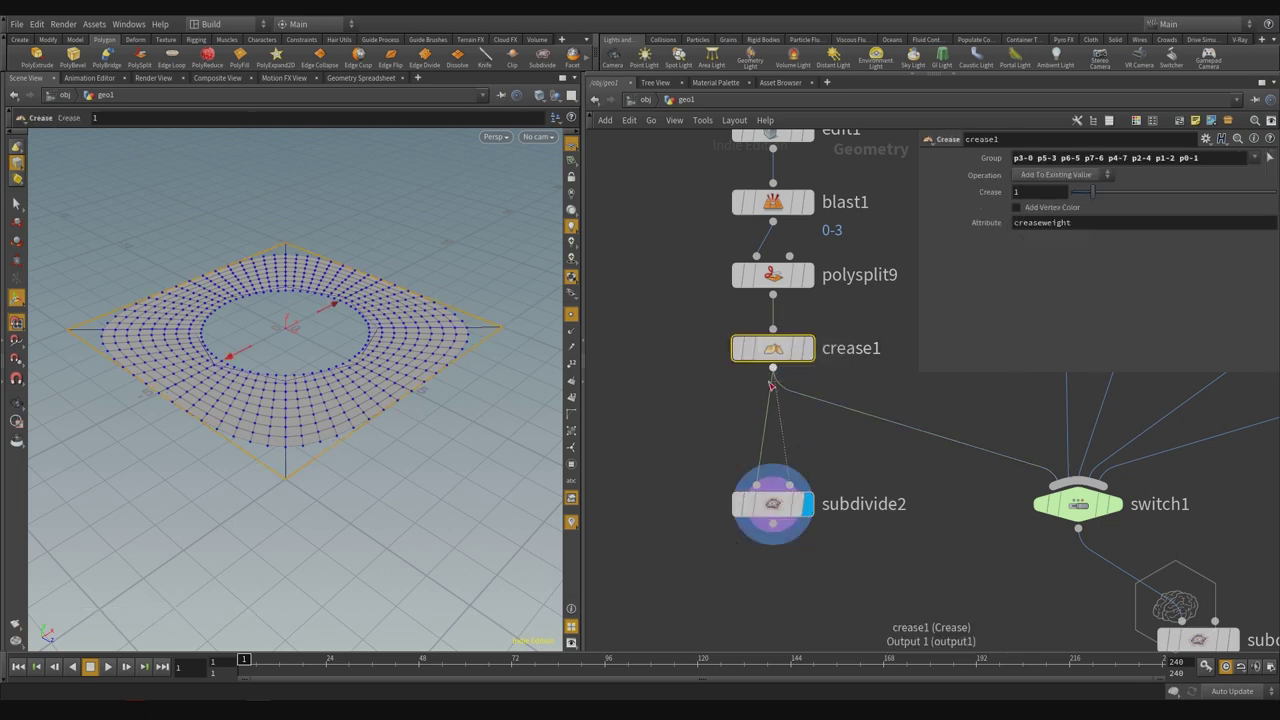
# - Set crease1's Crease to 10 and try the Set and Delete operations, leaving Operation on Set
pyautogui.moveTo(1093, 200); pyautogui.dragTo(1276, 197)
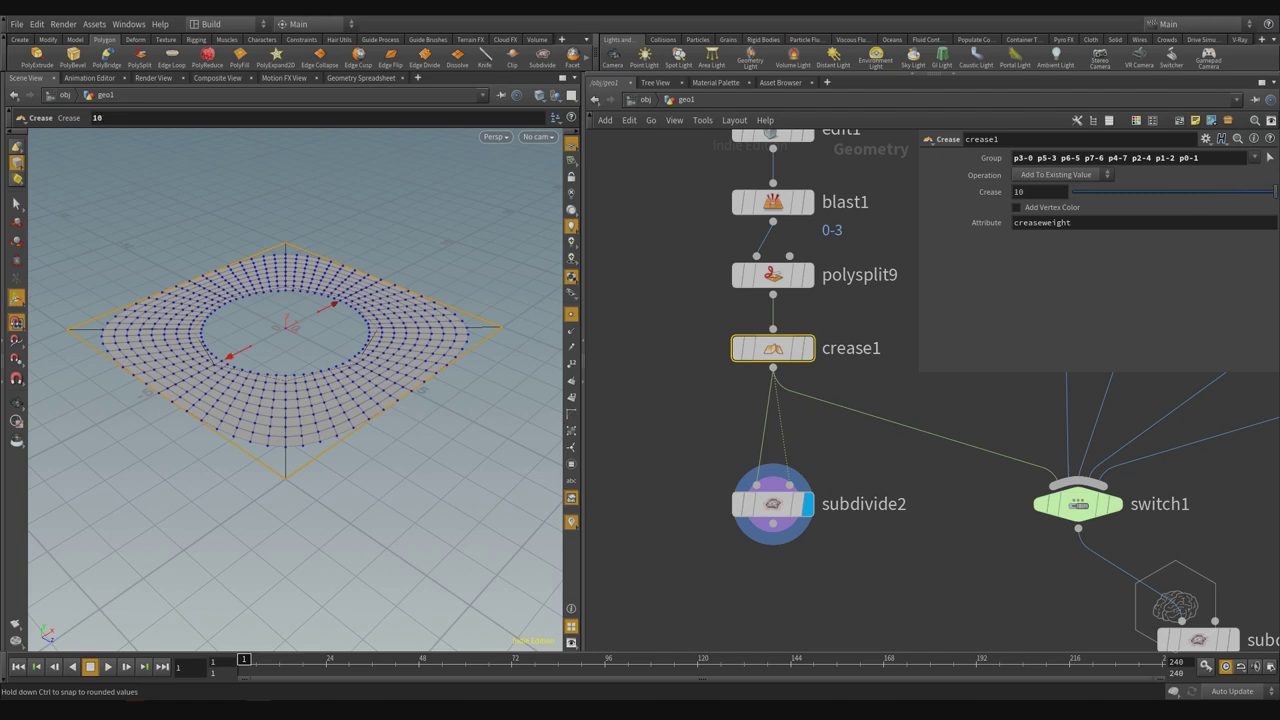
pyautogui.click(1027, 212)
pyautogui.click(1088, 176)
pyautogui.click(1070, 201)
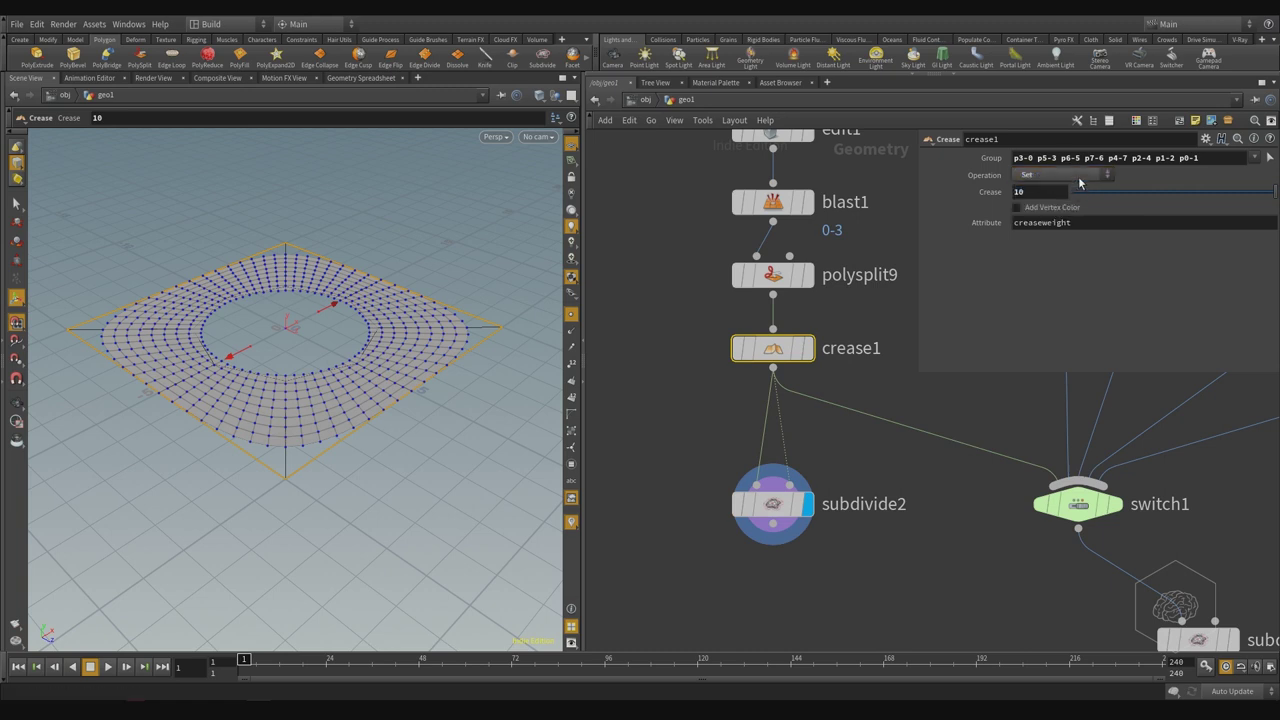
pyautogui.click(1080, 176)
pyautogui.click(1068, 213)
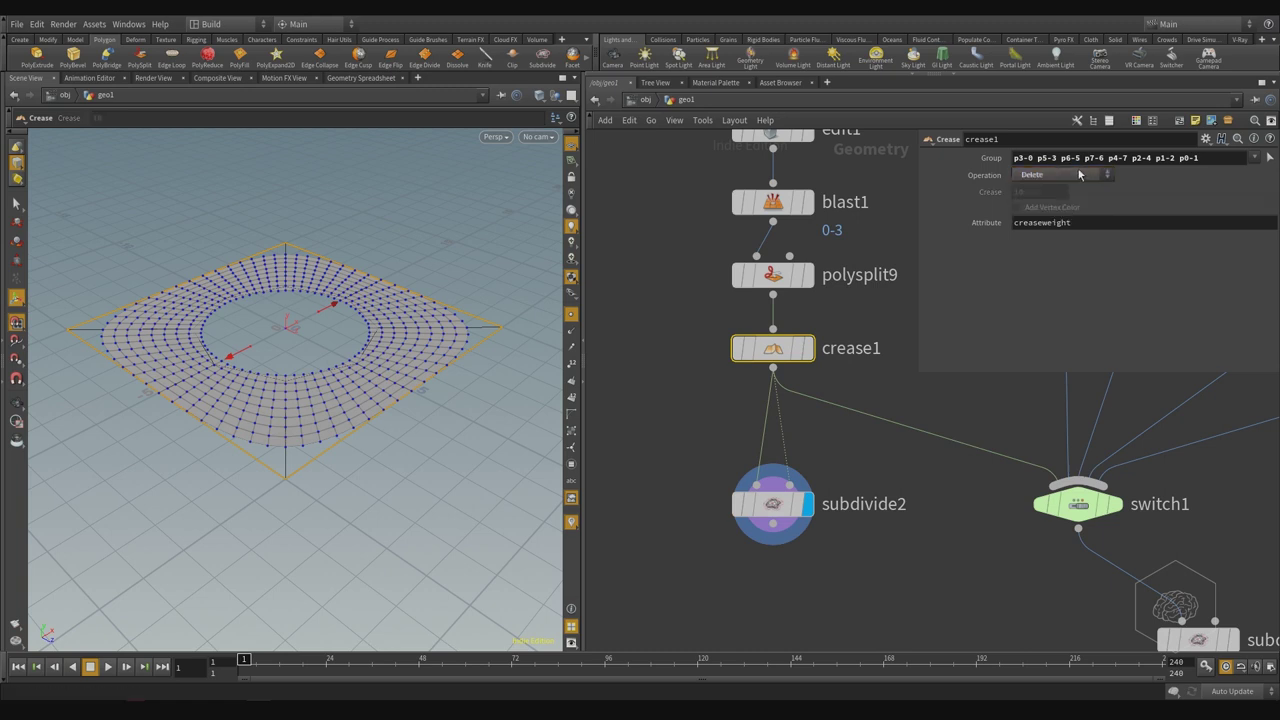
pyautogui.click(1082, 175)
pyautogui.click(1064, 201)
pyautogui.click(843, 491)
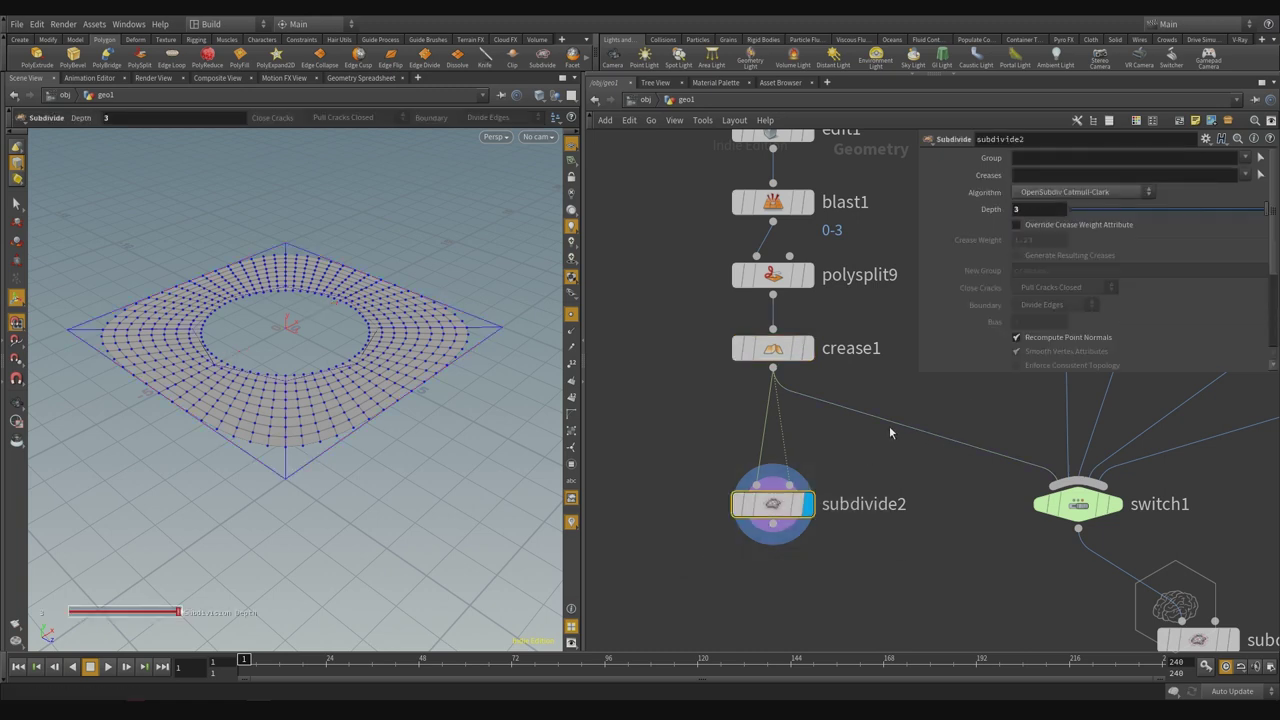
# - Bypass and re-enable crease1 to compare the subdivided mesh, disconnecting crease1 from subdivide2's Creases input
pyautogui.moveTo(754, 352)
pyautogui.mouseDown()
pyautogui.moveTo(617, 347)
pyautogui.moveTo(810, 354)
pyautogui.moveTo(765, 366)
pyautogui.mouseUp()
pyautogui.moveTo(890, 398); pyautogui.dragTo(880, 364, button='middle')
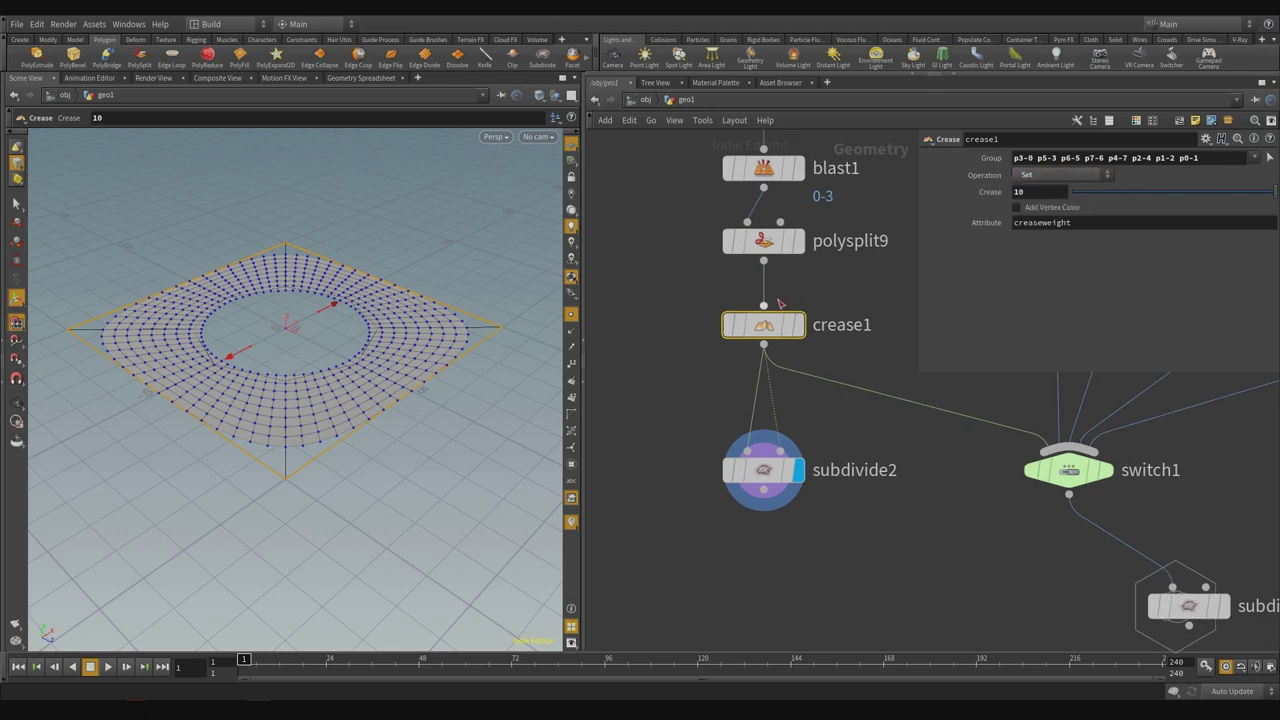
pyautogui.click(718, 282)
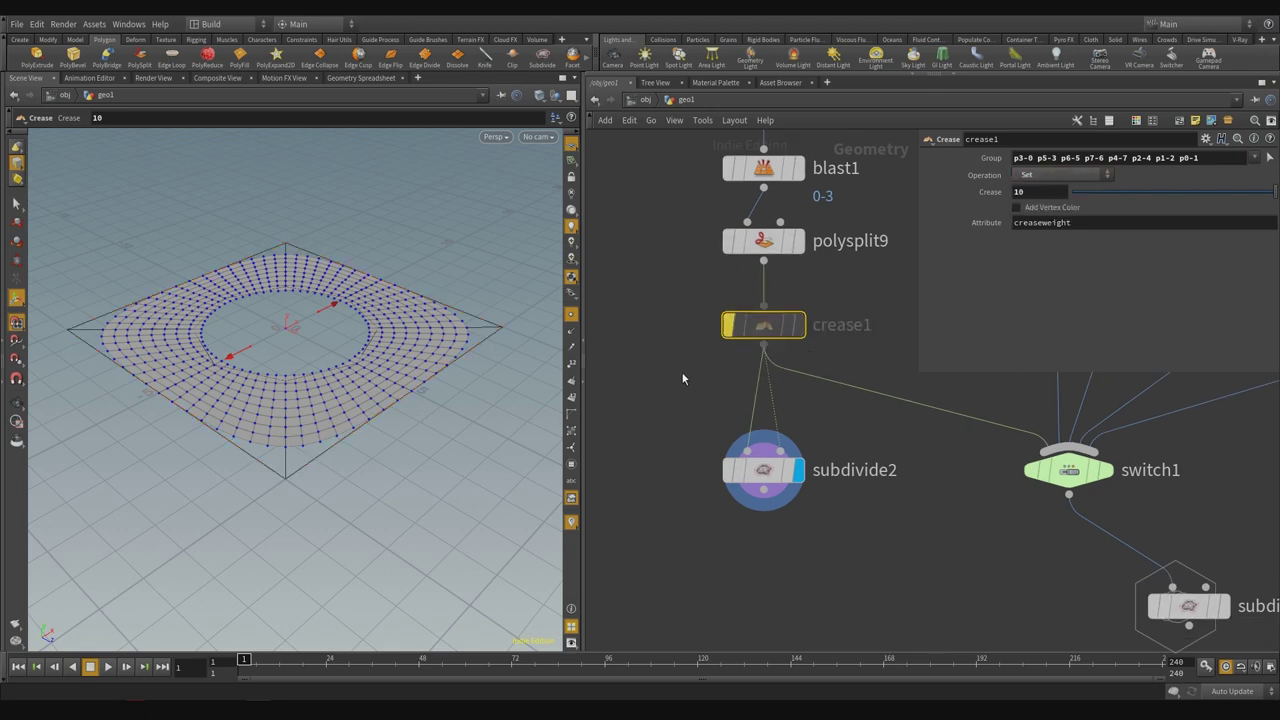
pyautogui.moveTo(824, 472); pyautogui.dragTo(790, 545)
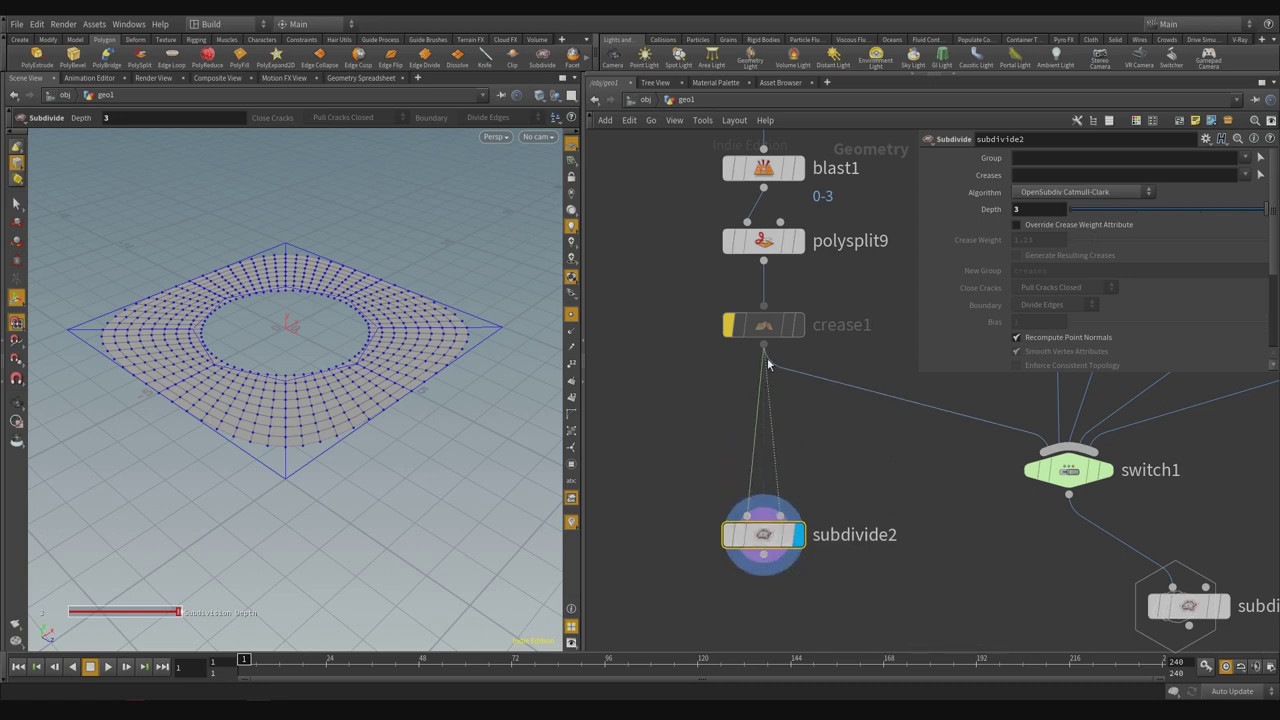
pyautogui.click(745, 325)
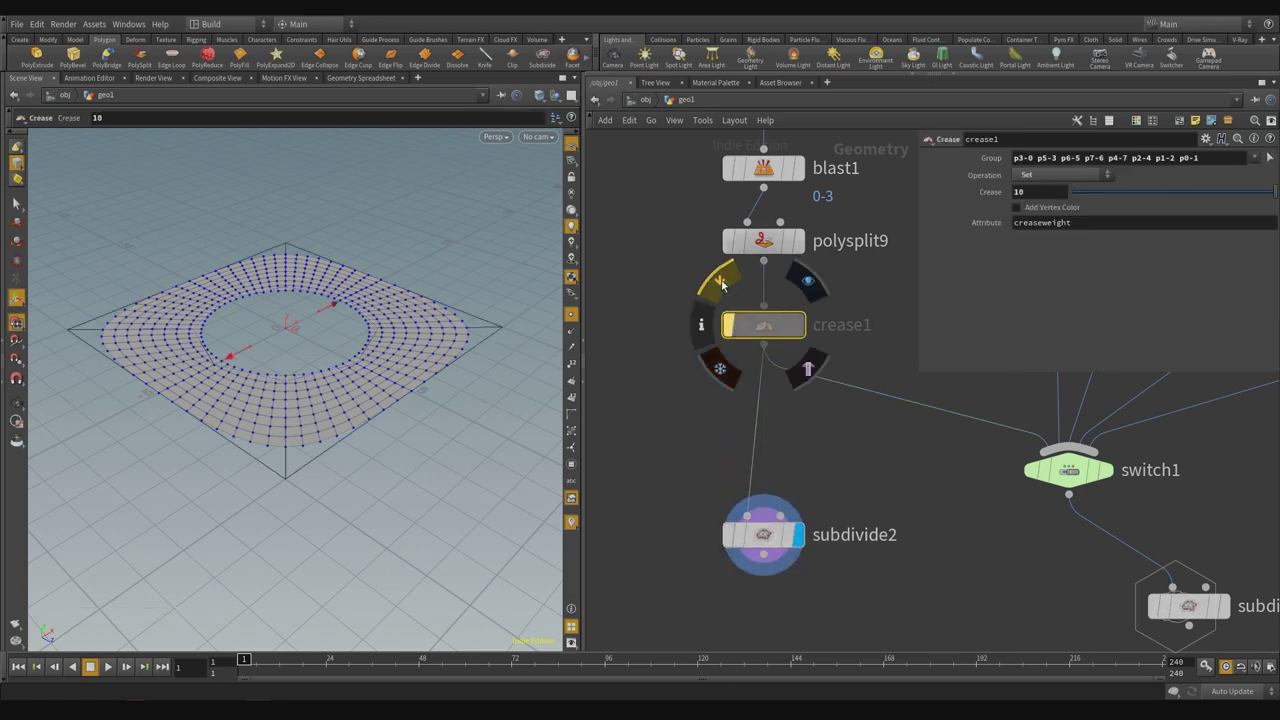
pyautogui.click(716, 283)
# - Revert crease1's Crease and Operation parameters to their defaults
pyautogui.rightClick(985, 192)
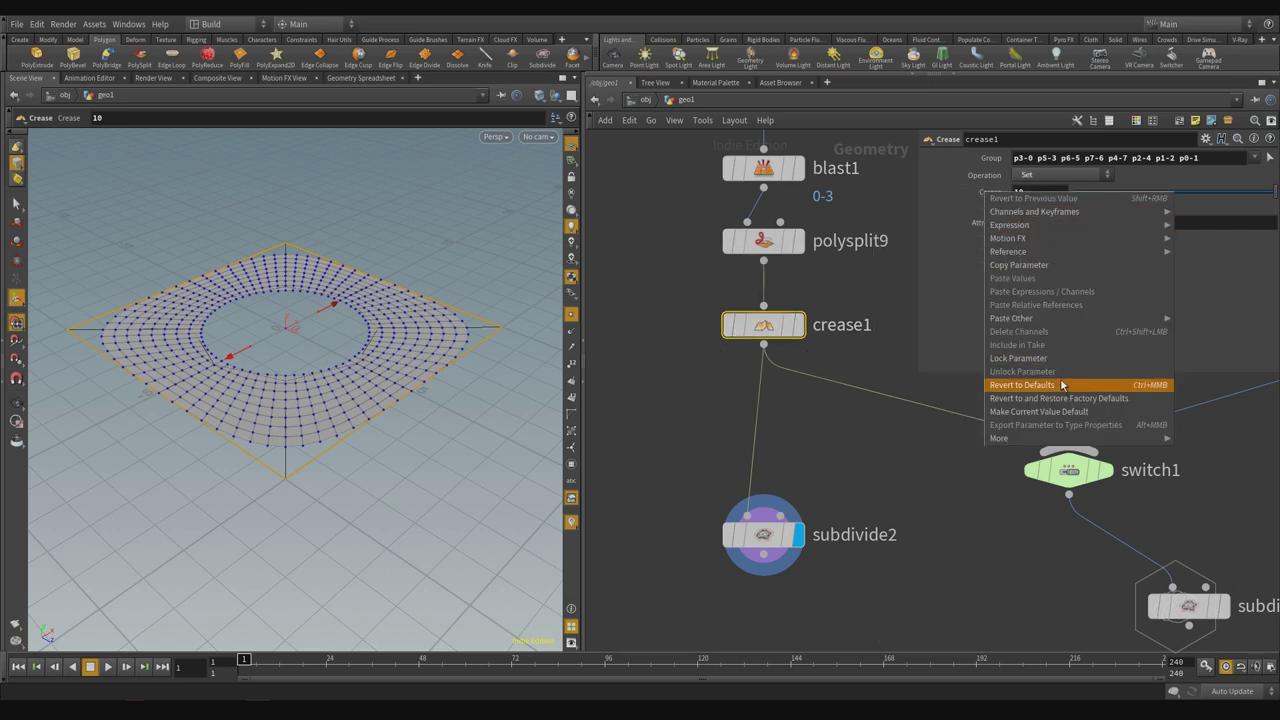
pyautogui.click(1022, 385)
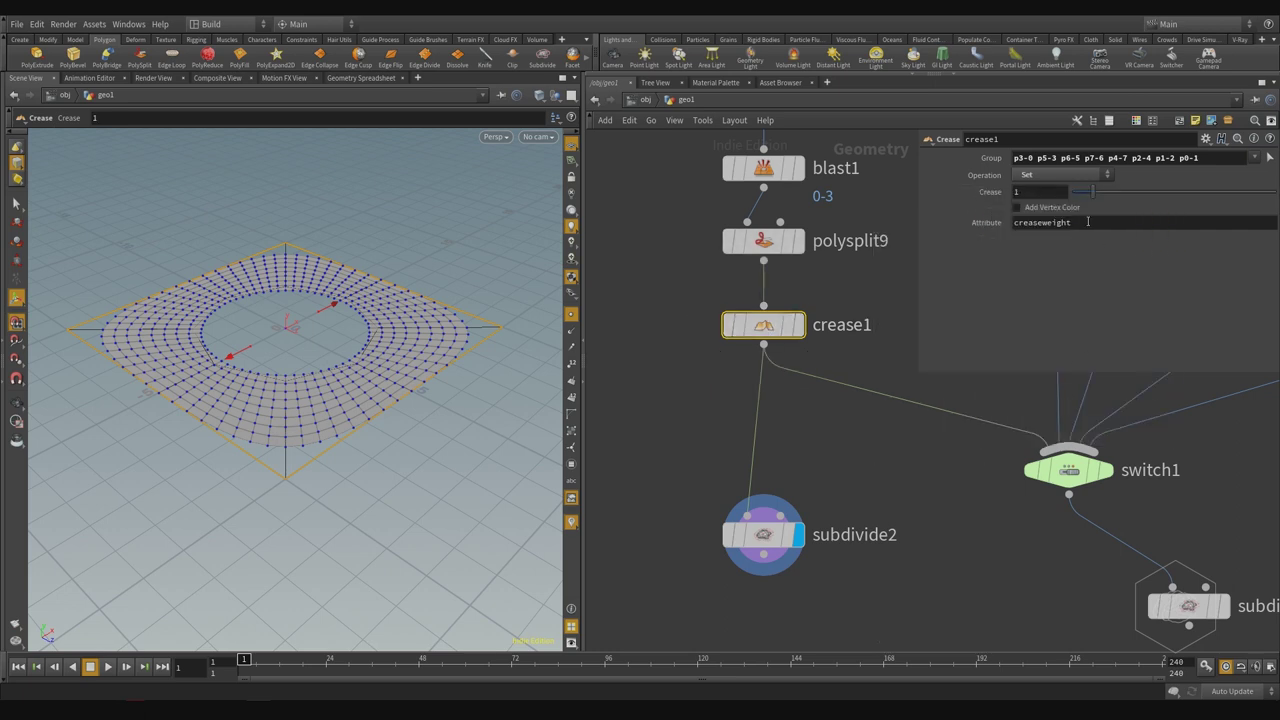
pyautogui.rightClick(1037, 178)
pyautogui.click(1066, 368)
# - Display crease1's mesh and add a PolyExtrude for its outer border edges after crease1
pyautogui.moveTo(785, 455); pyautogui.dragTo(791, 441, button='middle')
pyautogui.click(804, 312)
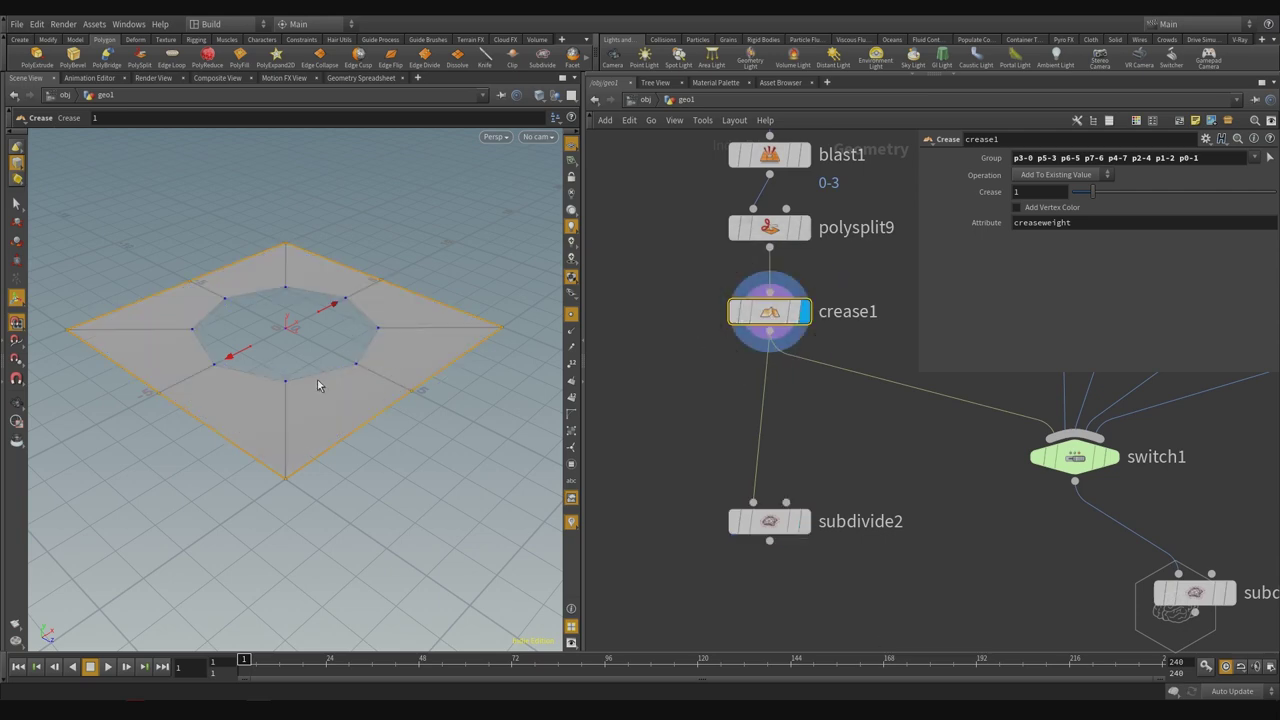
pyautogui.press('Tab')
pyautogui.write('polyextru')
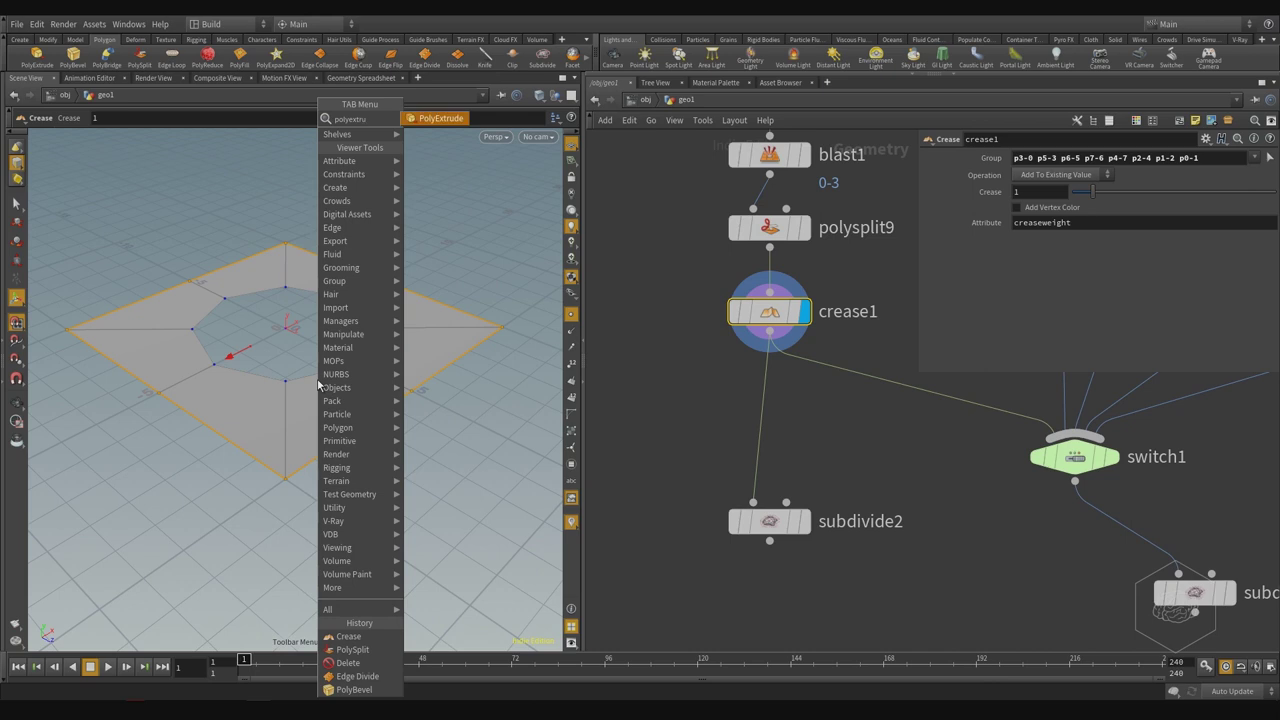
pyautogui.press('Return')
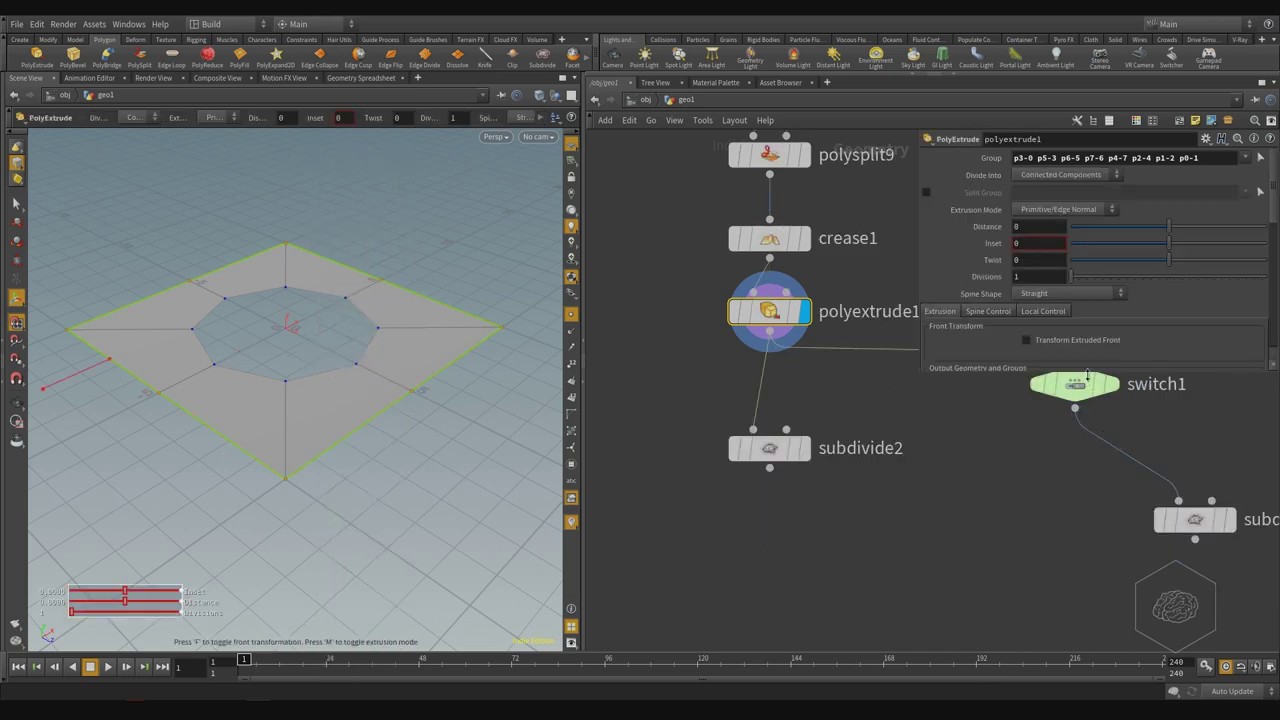
# - Enable Transform Extruded Front on polyextrude1 and move the extruded border along local Z by 1.7254 to form side walls
pyautogui.moveTo(1100, 370); pyautogui.dragTo(1105, 635)
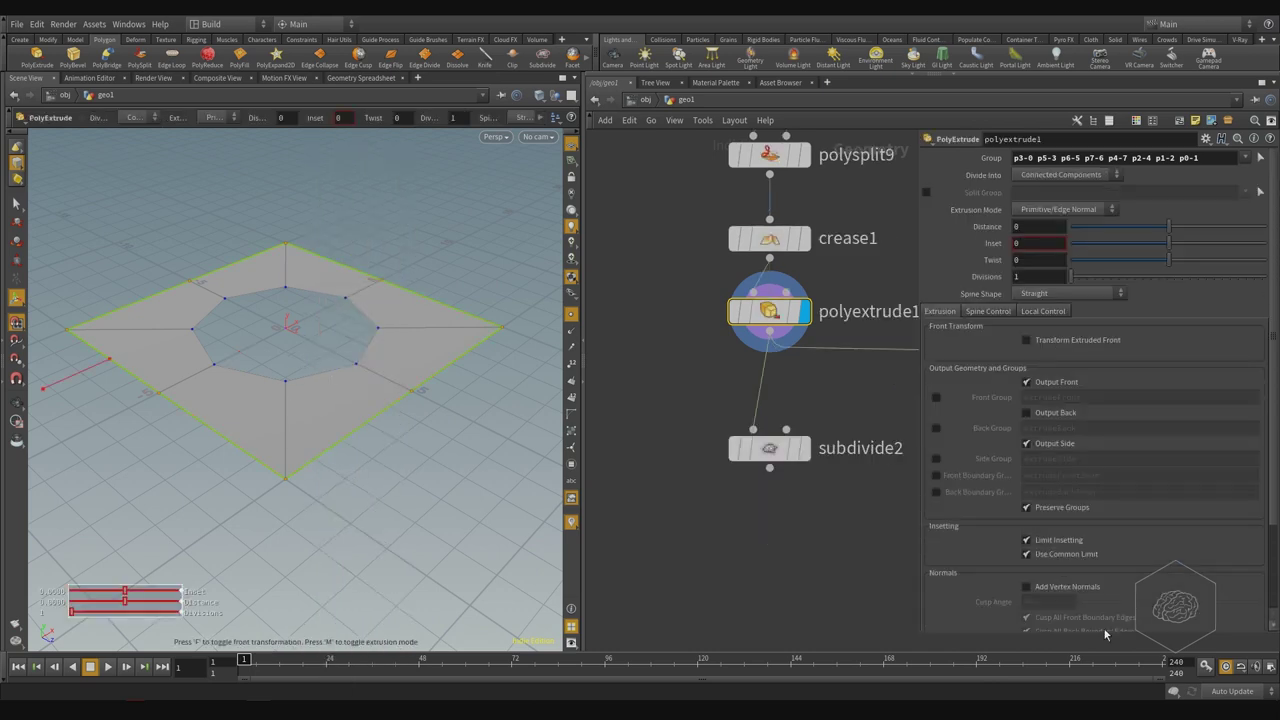
pyautogui.click(1054, 347)
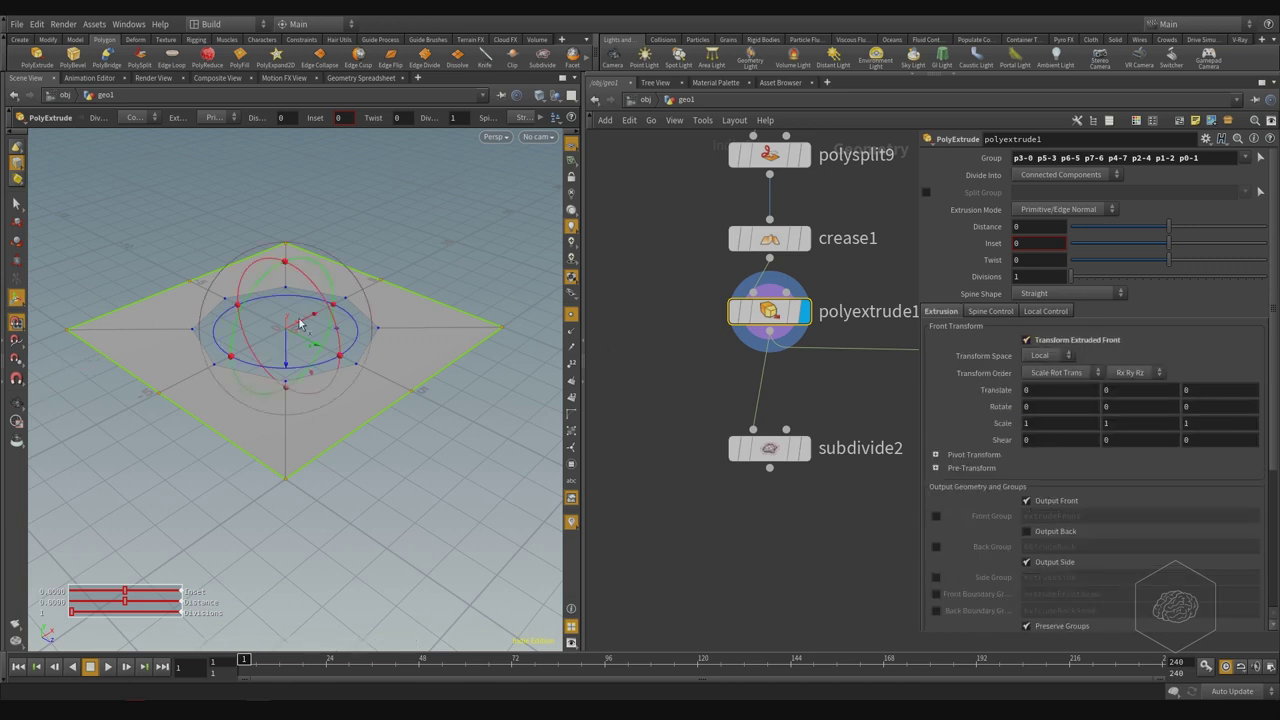
pyautogui.moveTo(283, 351); pyautogui.dragTo(278, 474)
pyautogui.press('r')
# - Display subdivide2's result on the extruded mesh and view the block from above
pyautogui.click(805, 454)
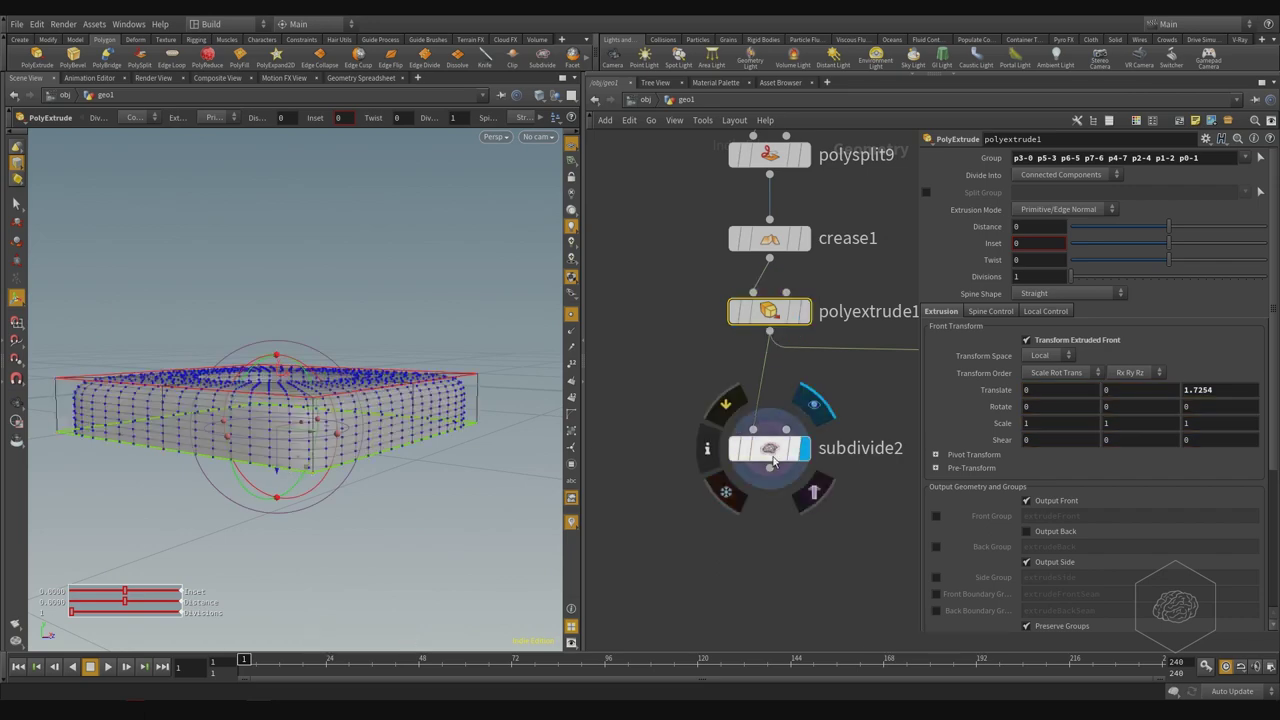
pyautogui.click(771, 455)
pyautogui.keyDown('alt'); pyautogui.moveTo(298, 273); pyautogui.dragTo(306, 336); pyautogui.keyUp('alt')
pyautogui.keyDown('alt'); pyautogui.moveTo(373, 303); pyautogui.dragTo(368, 354, button='middle'); pyautogui.keyUp('alt')
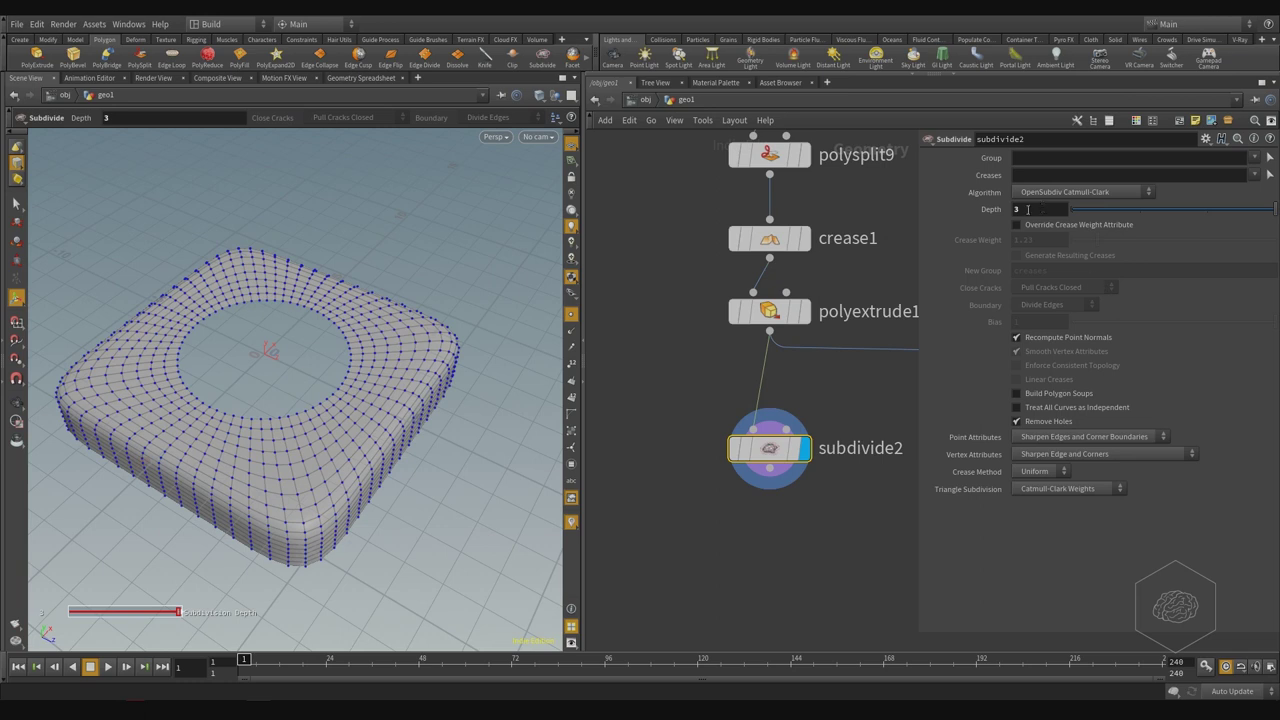
# - Move polyextrude1 slightly lower in the network and set crease1's Crease to 4
pyautogui.moveTo(770, 311); pyautogui.dragTo(770, 336)
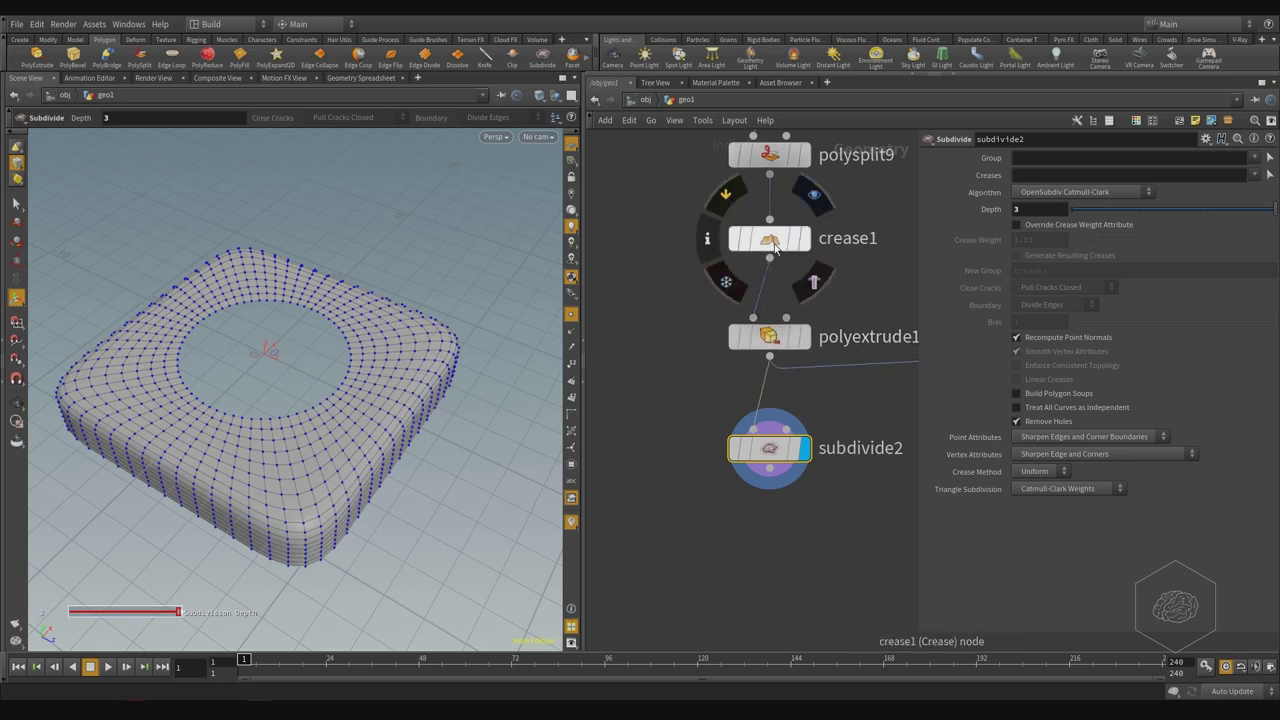
pyautogui.click(773, 242)
pyautogui.moveTo(1094, 198); pyautogui.dragTo(1151, 211)
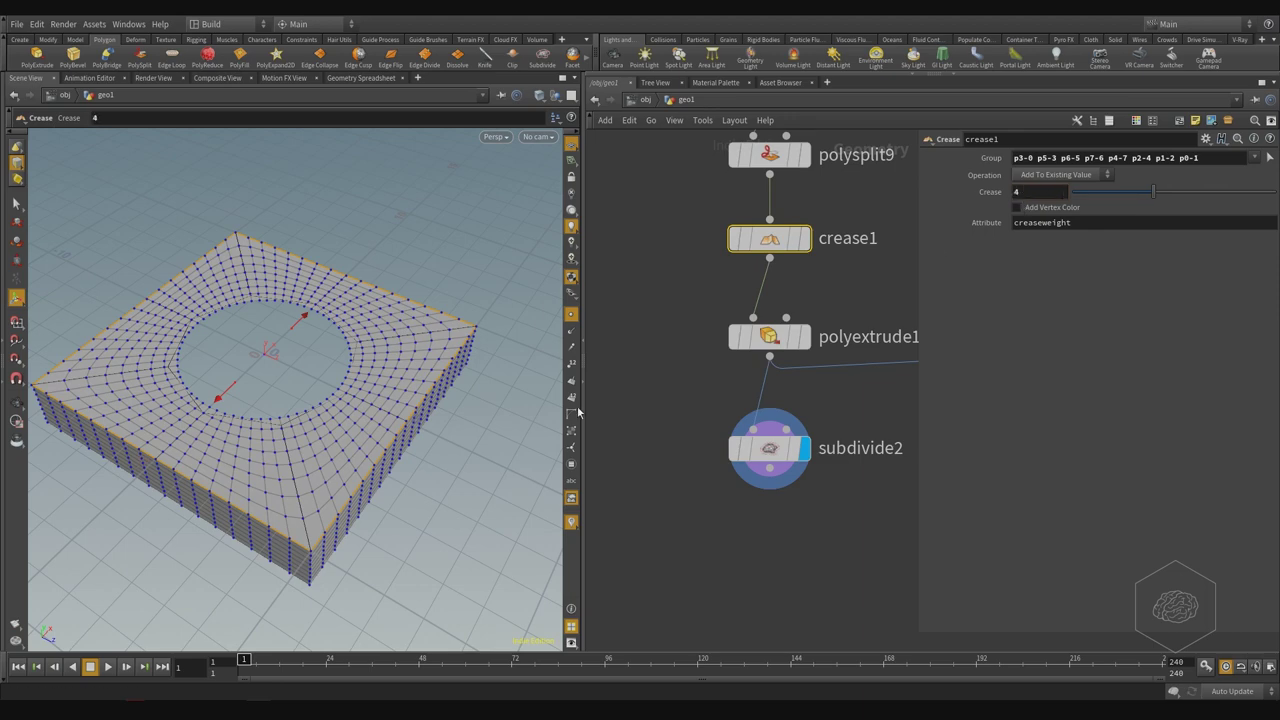
# - Examine the creased outer corners, side walls and hole edge of the subdivided block from several angles
pyautogui.keyDown('alt'); pyautogui.moveTo(375, 372); pyautogui.dragTo(446, 262); pyautogui.keyUp('alt')
pyautogui.keyDown('alt'); pyautogui.moveTo(323, 337); pyautogui.dragTo(369, 346, button='right'); pyautogui.keyUp('alt')
pyautogui.keyDown('alt'); pyautogui.moveTo(369, 346); pyautogui.dragTo(374, 415); pyautogui.keyUp('alt')
pyautogui.keyDown('alt'); pyautogui.moveTo(431, 463); pyautogui.dragTo(240, 330, button='middle'); pyautogui.keyUp('alt')
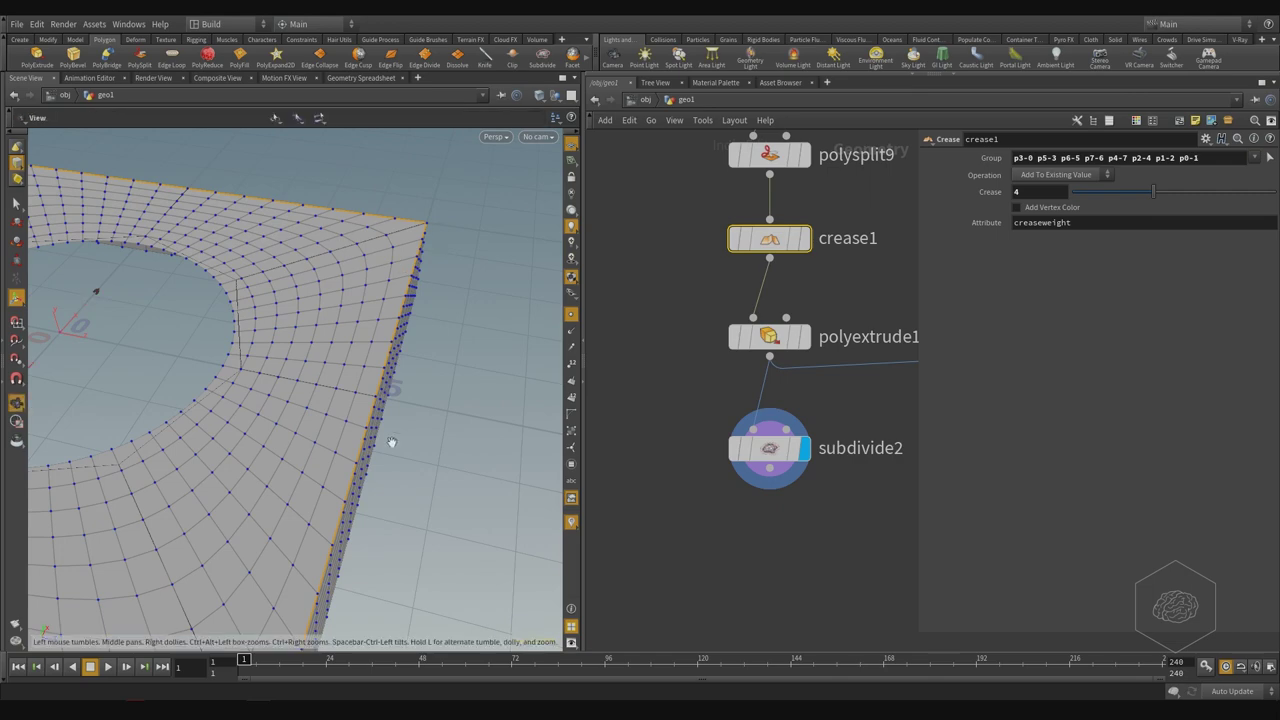
pyautogui.keyDown('alt'); pyautogui.moveTo(384, 472); pyautogui.dragTo(408, 396, button='right'); pyautogui.keyUp('alt')
pyautogui.keyDown('alt'); pyautogui.moveTo(318, 422); pyautogui.dragTo(362, 422, button='middle'); pyautogui.keyUp('alt')
pyautogui.keyDown('alt'); pyautogui.moveTo(362, 422); pyautogui.dragTo(463, 445); pyautogui.keyUp('alt')
pyautogui.press('Return')
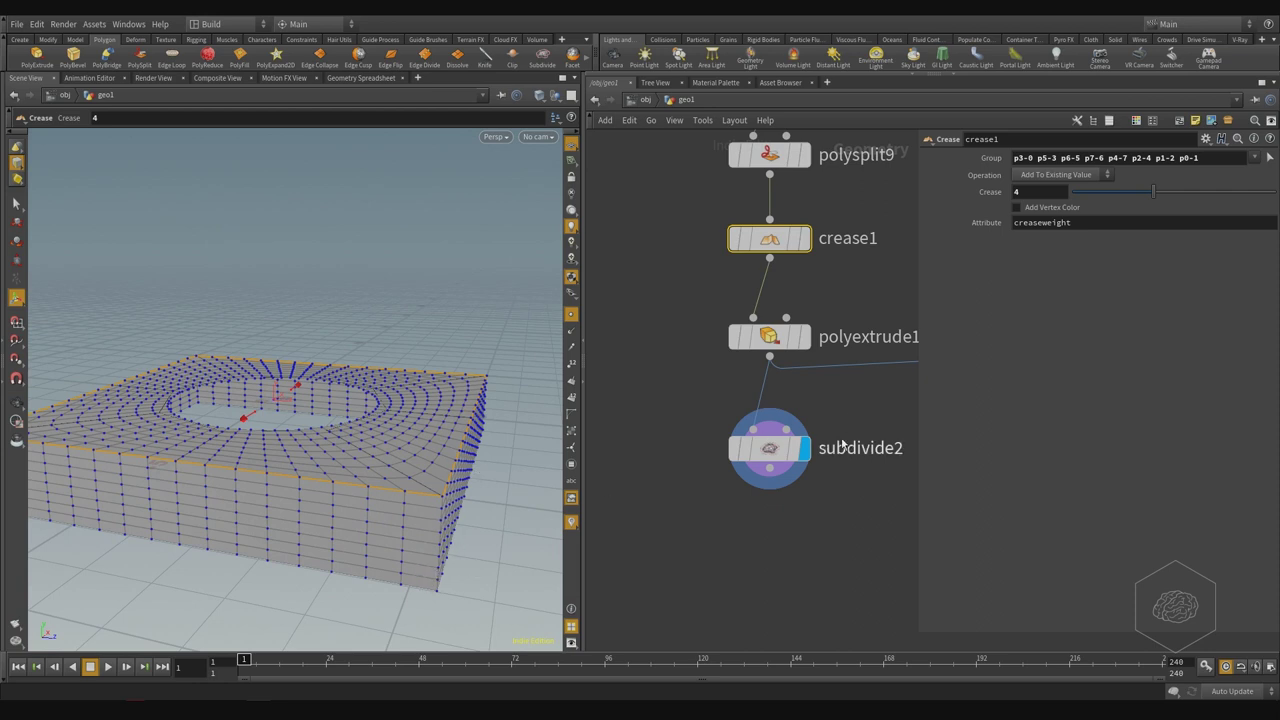
# - Select subdivide2 and hide the point markers in the viewport to view the block's wireframe from the side
pyautogui.click(769, 448)
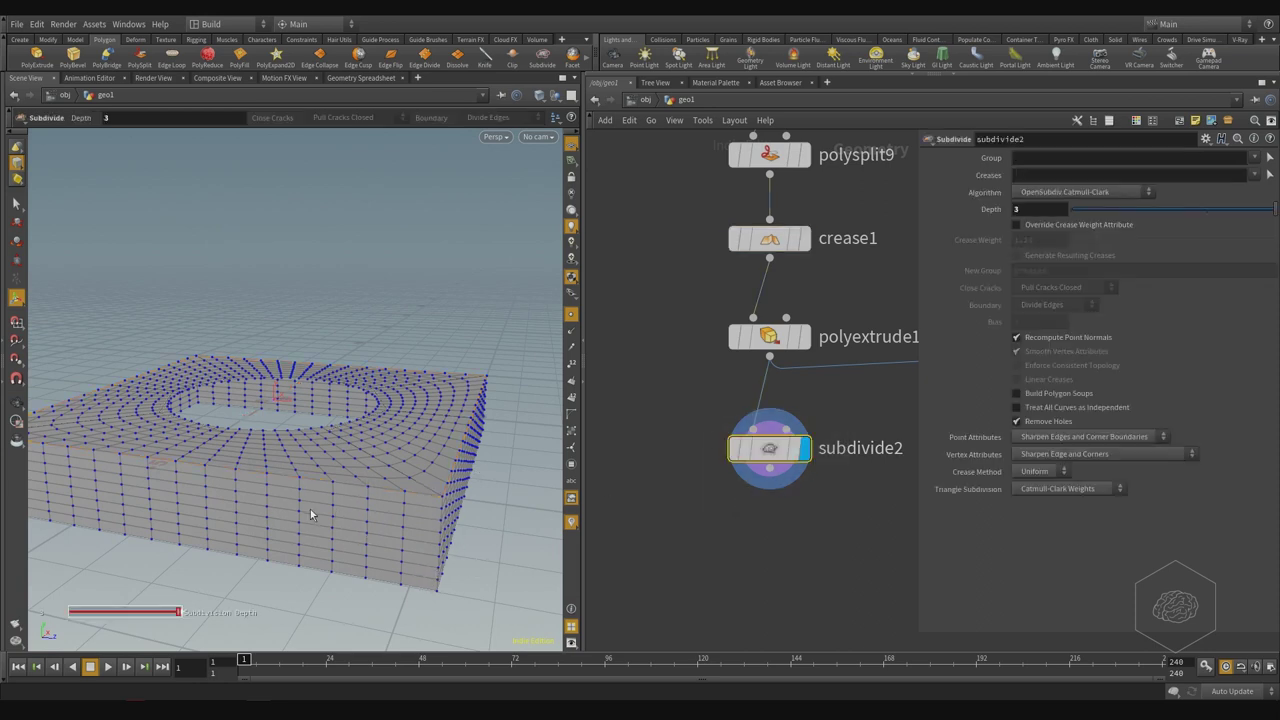
pyautogui.click(575, 317)
pyautogui.keyDown('alt'); pyautogui.moveTo(378, 523); pyautogui.dragTo(376, 507); pyautogui.keyUp('alt')
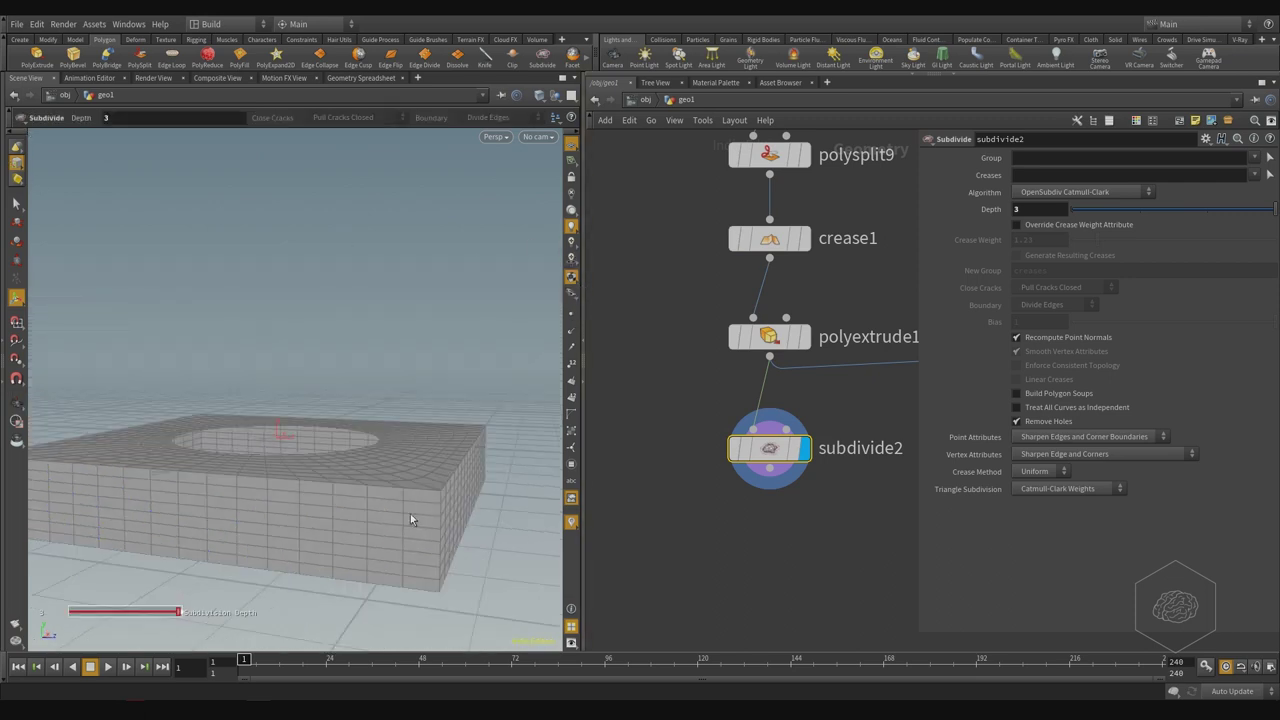
pyautogui.moveTo(832, 403); pyautogui.dragTo(654, 537)
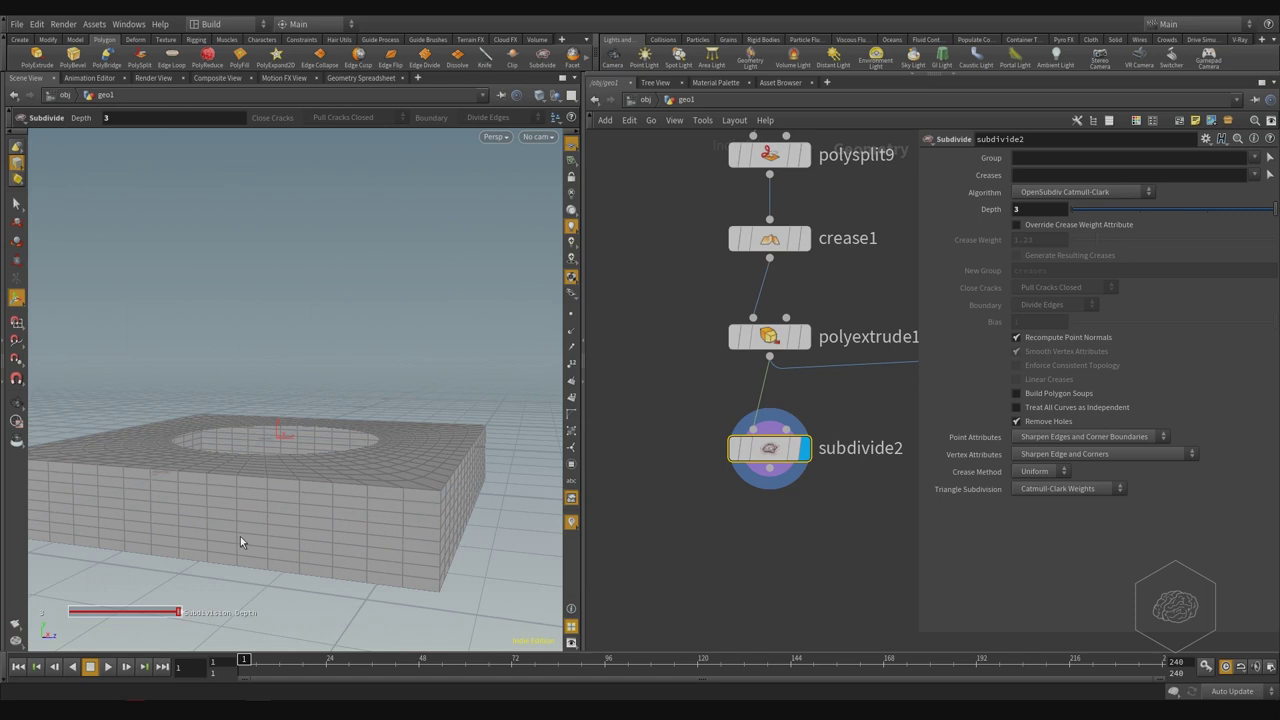
# - Enable primitive selection and select the faces along the lower part of the subdivided block's side walls in the front view
pyautogui.click(16, 203)
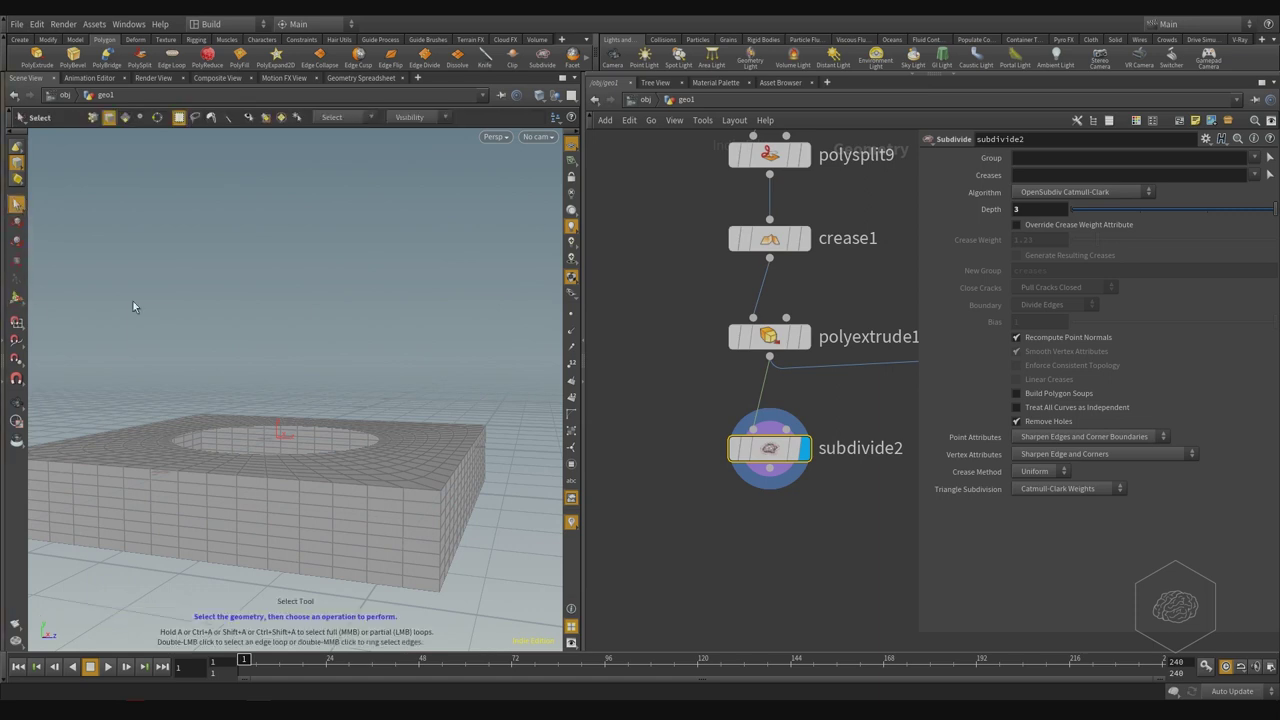
pyautogui.rightClick(17, 178)
pyautogui.click(40, 185)
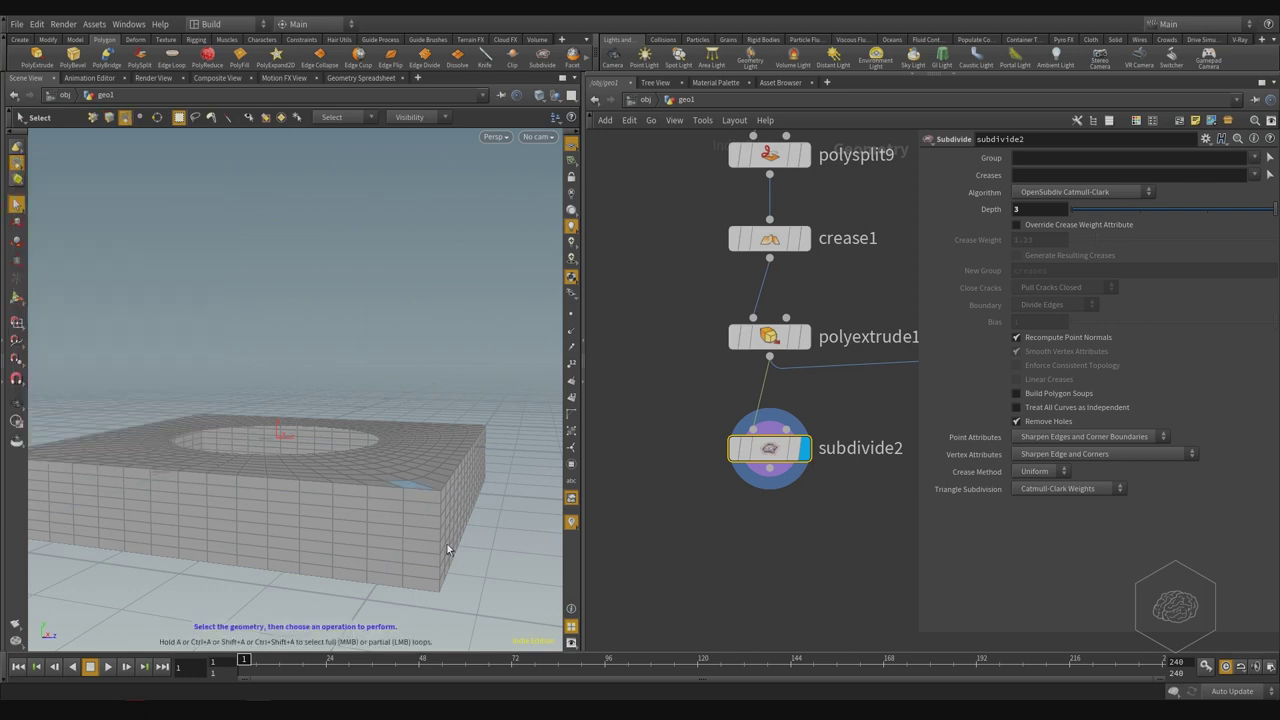
pyautogui.click(431, 585)
pyautogui.keyDown('alt'); pyautogui.moveTo(431, 585); pyautogui.dragTo(437, 506, button='right'); pyautogui.keyUp('alt')
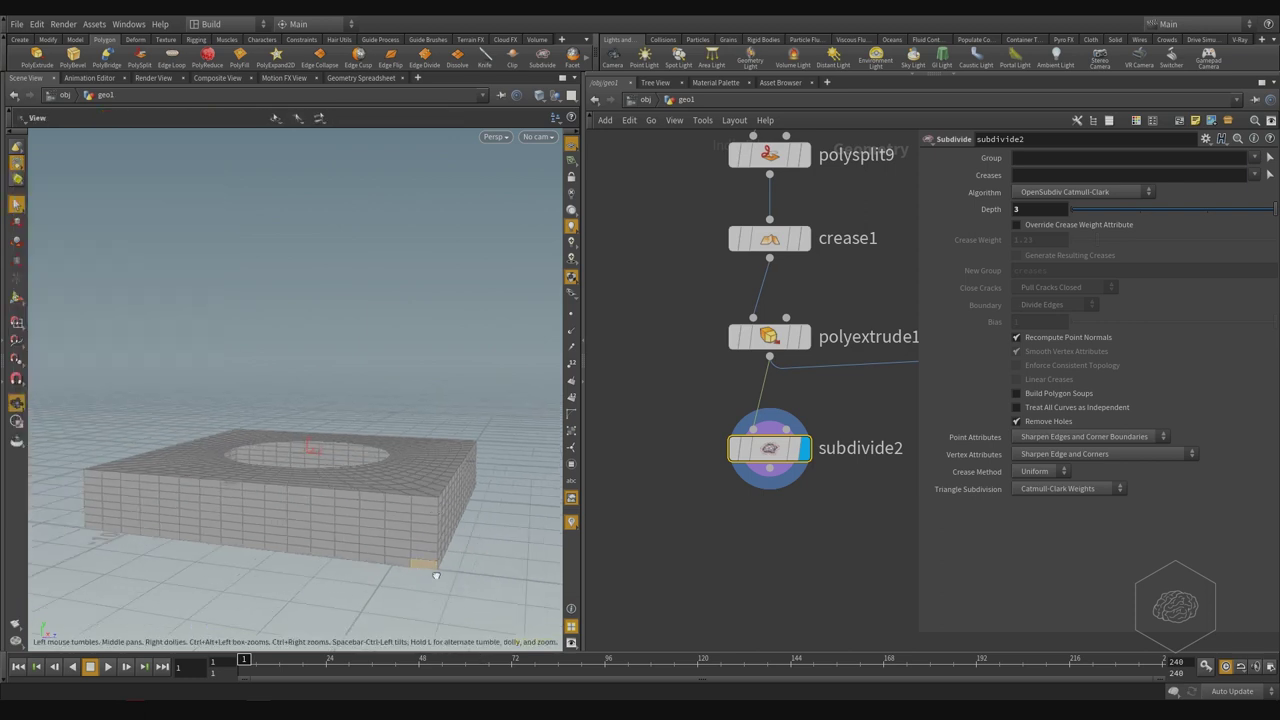
pyautogui.keyDown('alt'); pyautogui.moveTo(436, 574); pyautogui.dragTo(446, 560); pyautogui.keyUp('alt')
pyautogui.hotkey('space', '3')
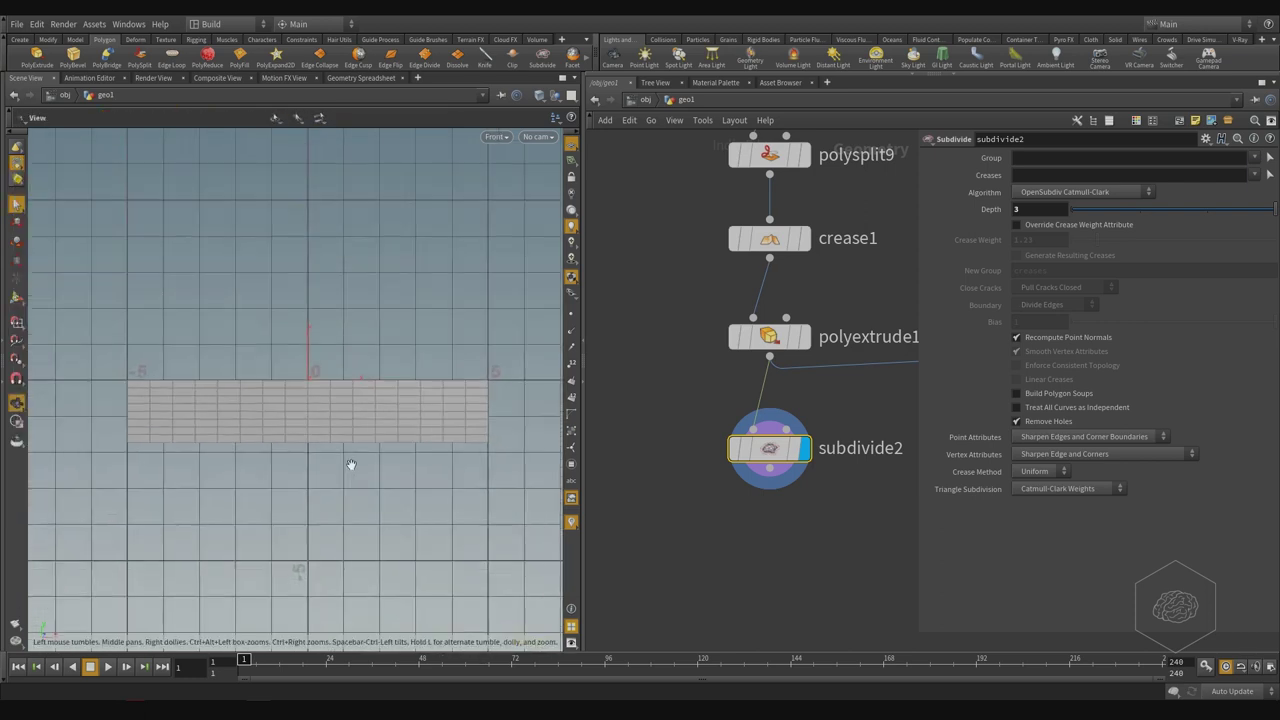
pyautogui.moveTo(505, 426); pyautogui.dragTo(1, 492)
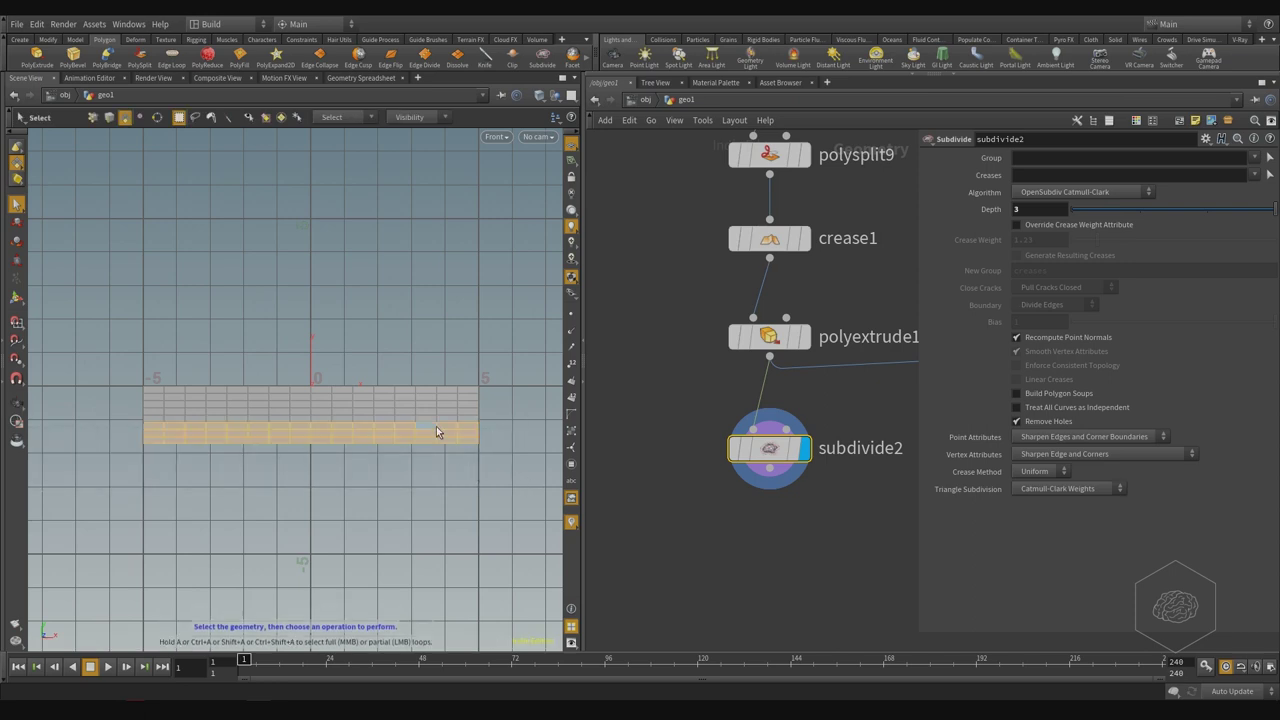
# - Grow the selection up to the block's top edge to cover all side walls, and delete the selected faces
pyautogui.hotkey('shift', 'g')
pyautogui.hotkey('shift', 'g')
pyautogui.hotkey('shift', 'g')
pyautogui.hotkey('shift', 'g')
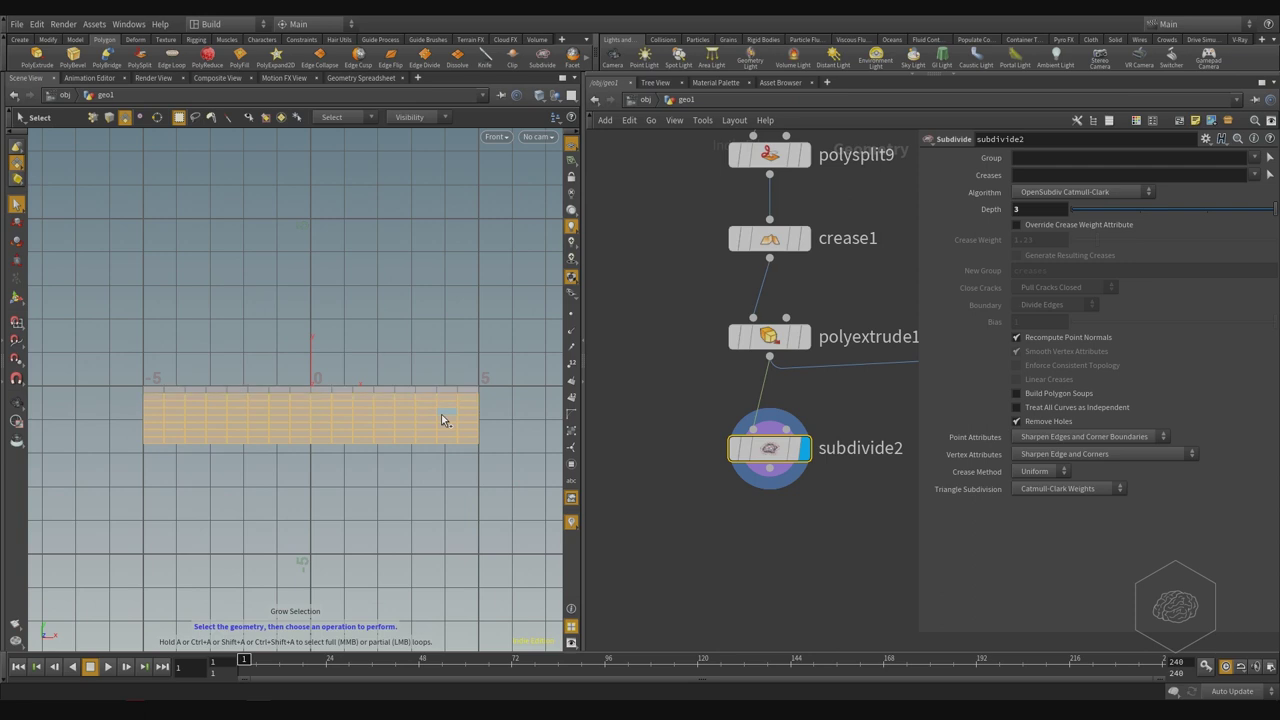
pyautogui.press('p')
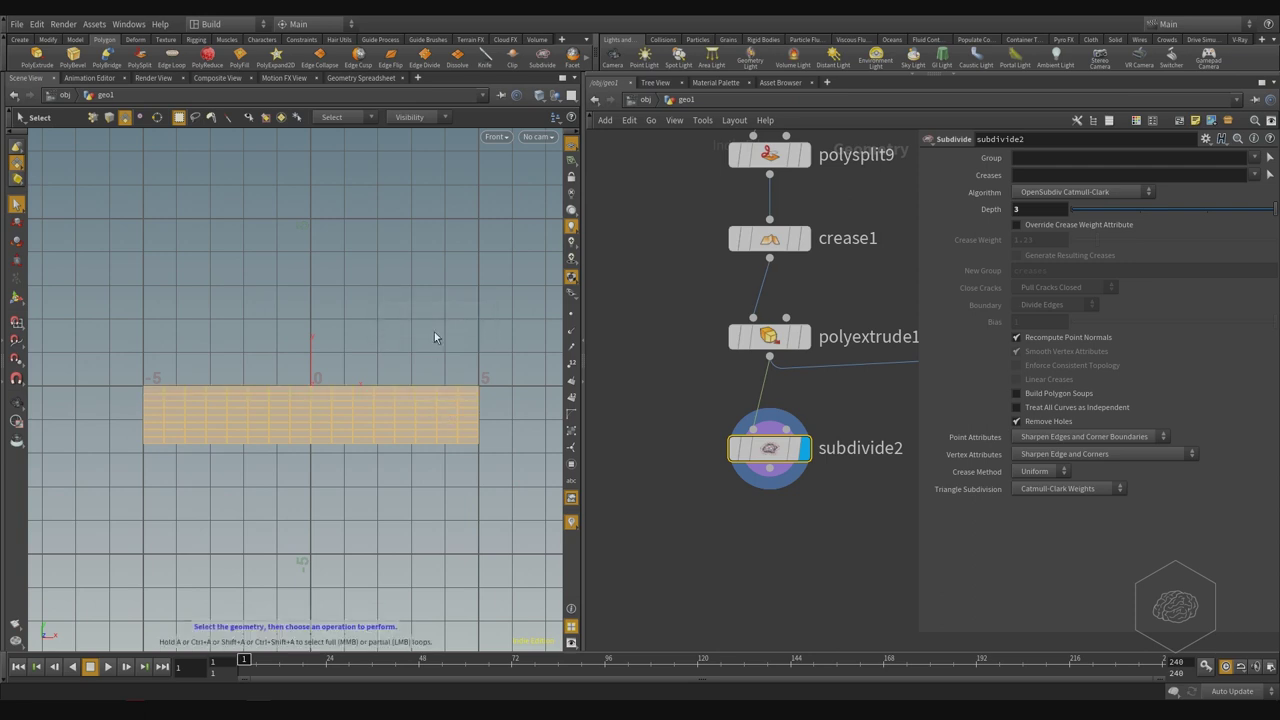
pyautogui.press('space')
pyautogui.moveTo(434, 334); pyautogui.dragTo(277, 366)
pyautogui.press('Delete')
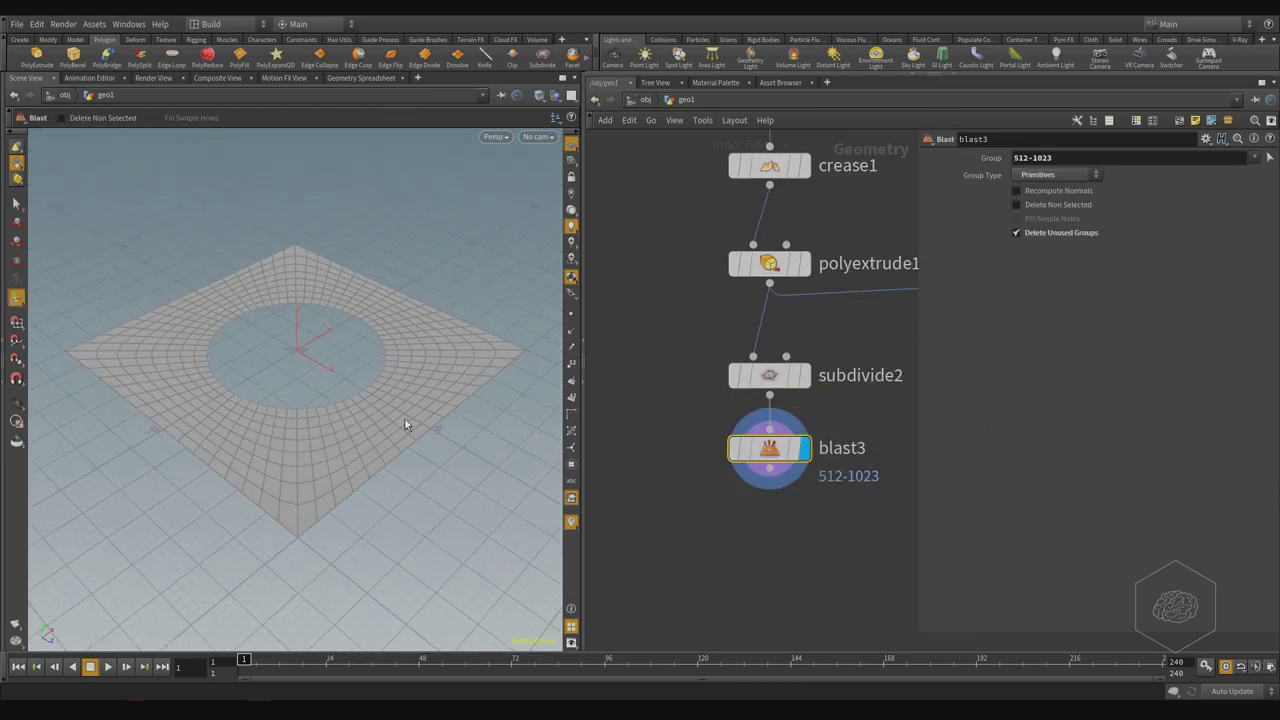
# - Examine the flat surface around the round hole in perspective and the node chain leading to blast3
pyautogui.press('space')
pyautogui.moveTo(405, 419); pyautogui.dragTo(291, 384)
pyautogui.scroll(-5, 843, 337)
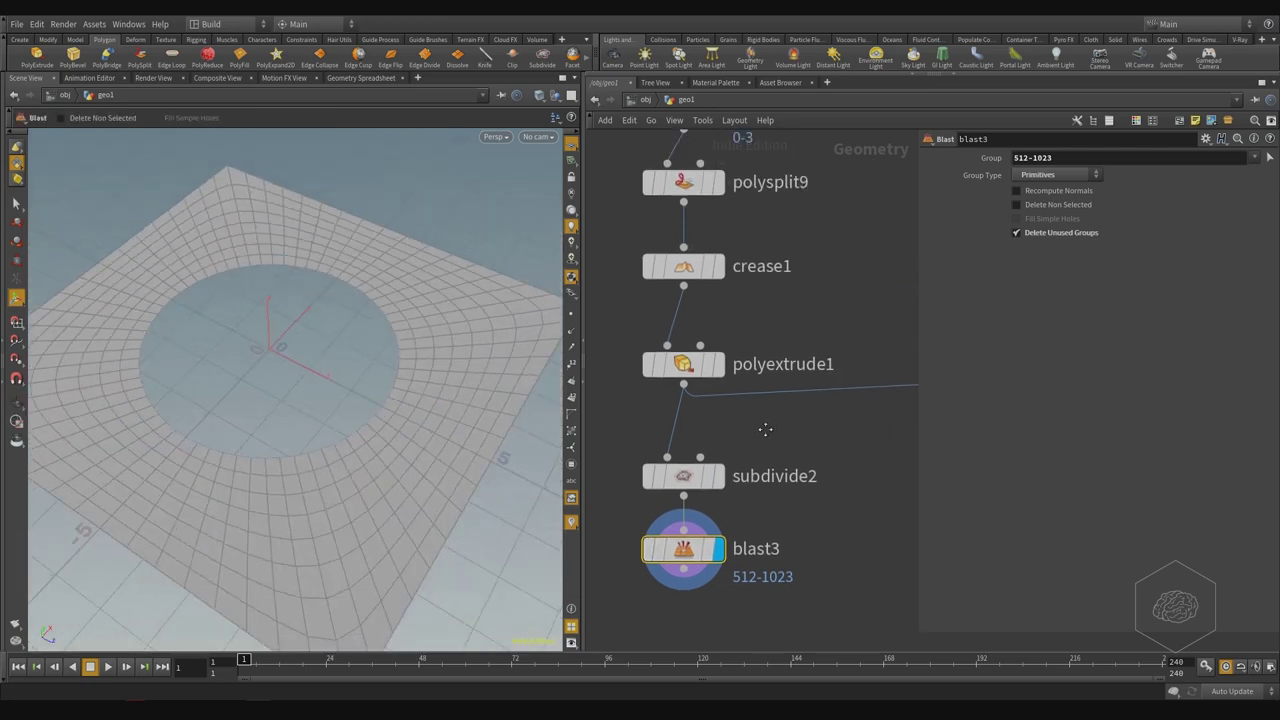
pyautogui.moveTo(810, 316); pyautogui.dragTo(761, 402, button='middle')
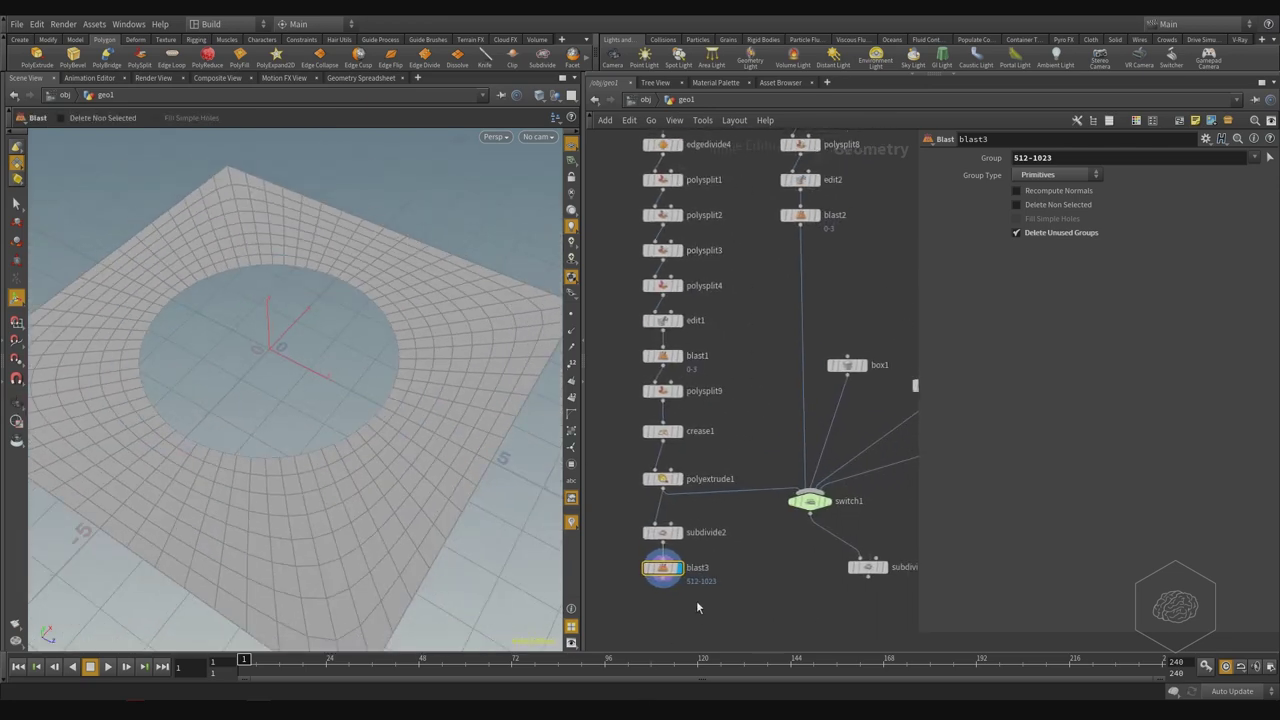
pyautogui.scroll(-2, 698, 600)
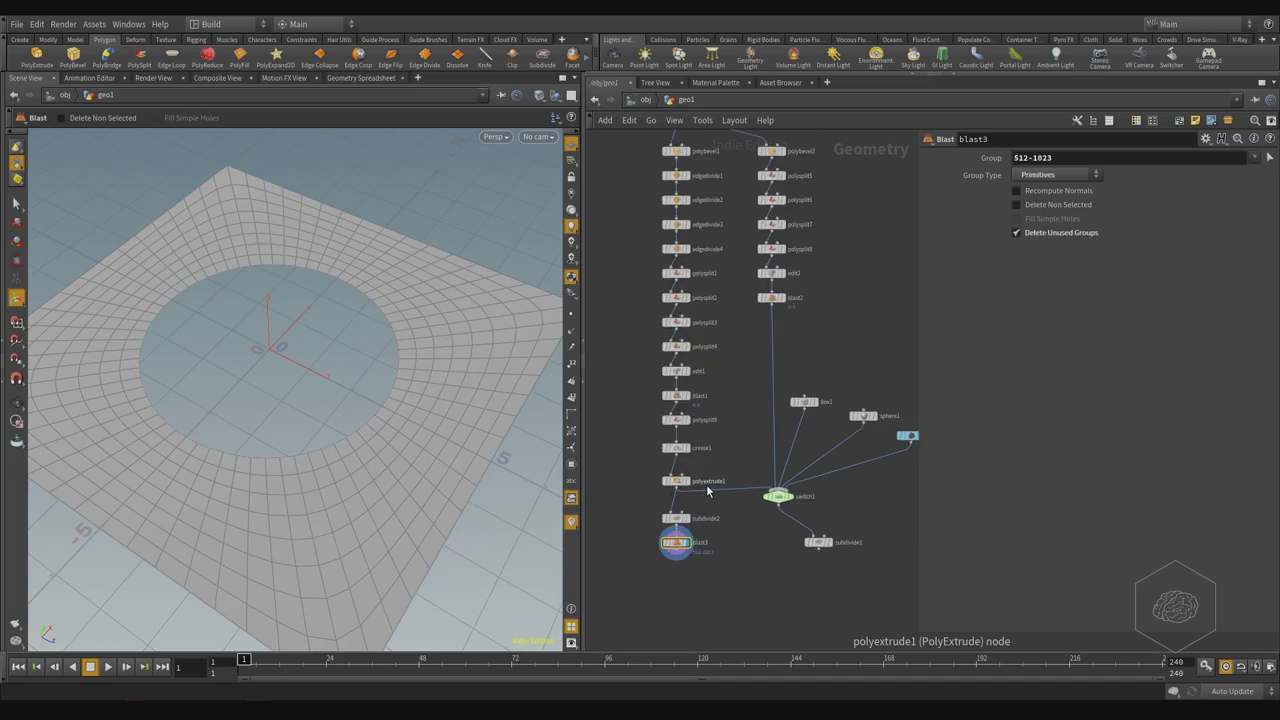